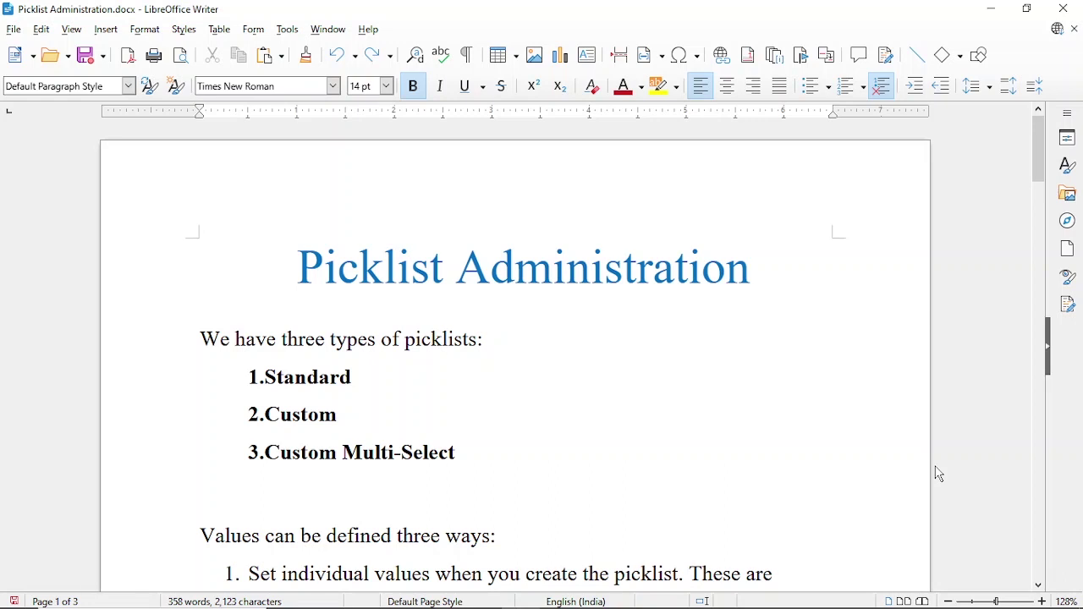
# Read through the picklist notes, from the three picklist types to the Standard Picklists and Custom Picklists sections.
pyautogui.scroll(-3, 890, 501)
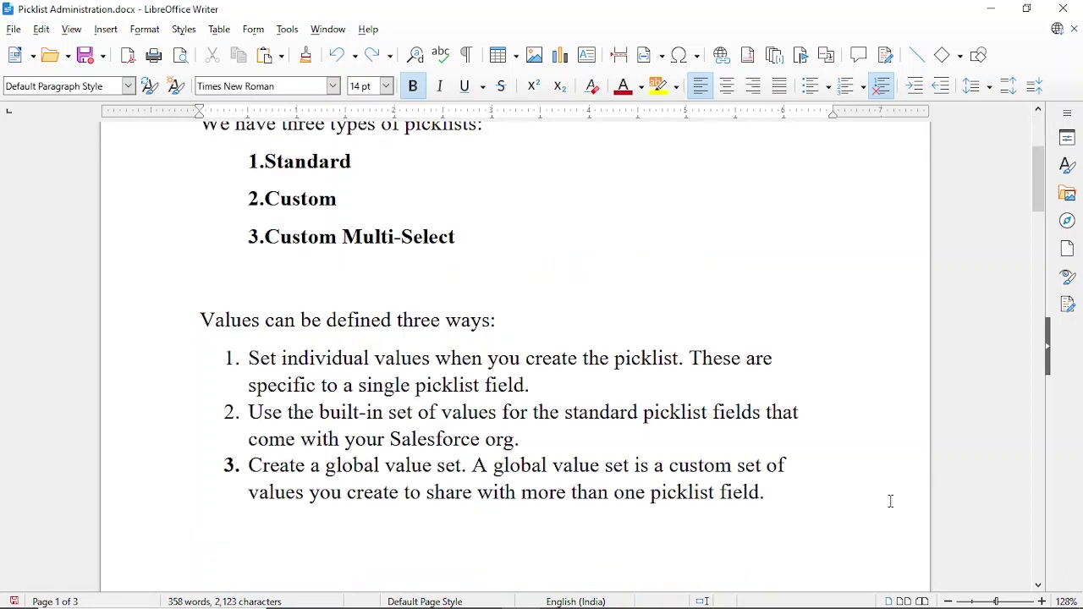
pyautogui.scroll(-6, 665, 453)
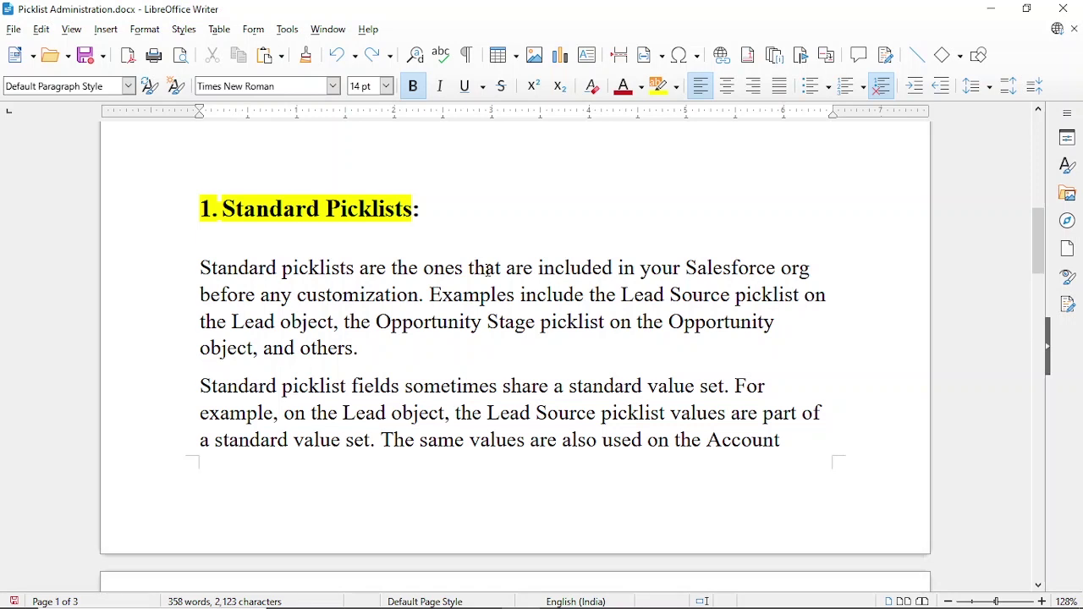
pyautogui.scroll(-3, 535, 272)
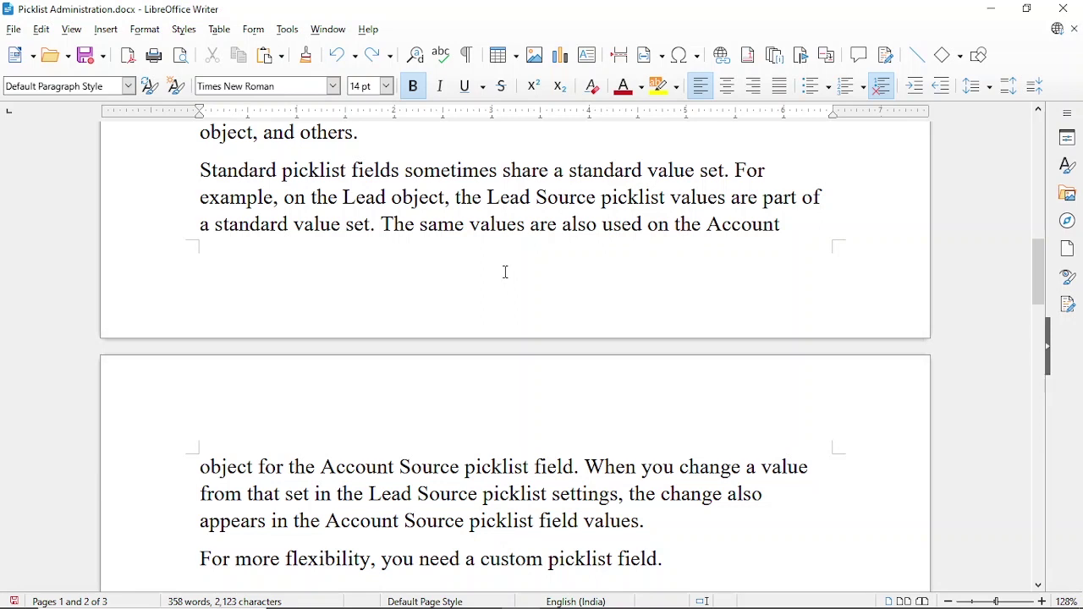
pyautogui.scroll(5, 504, 272)
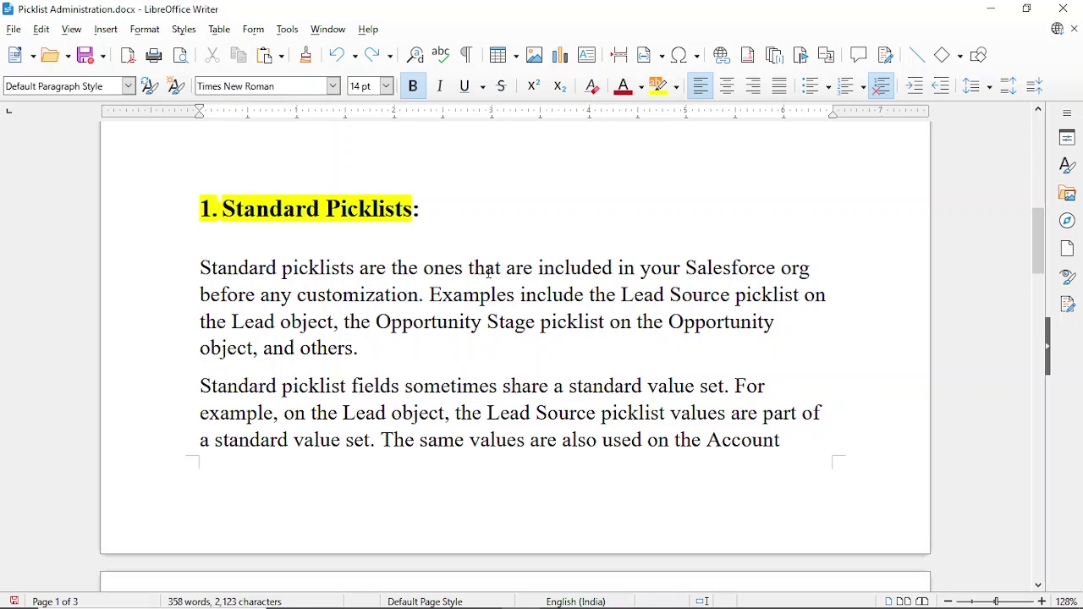
pyautogui.scroll(-5, 426, 285)
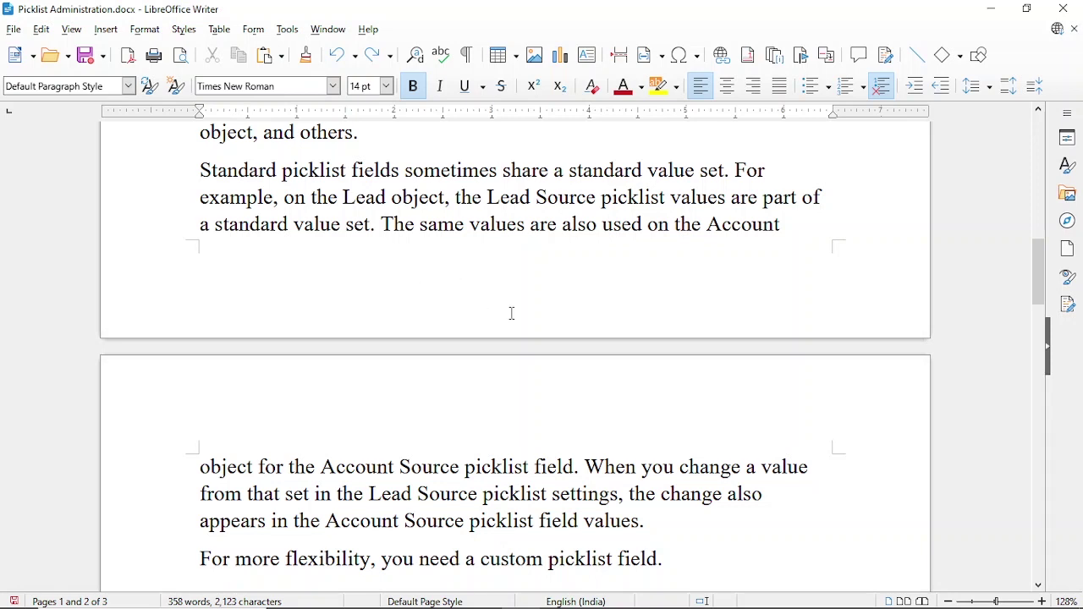
pyautogui.scroll(-5, 520, 314)
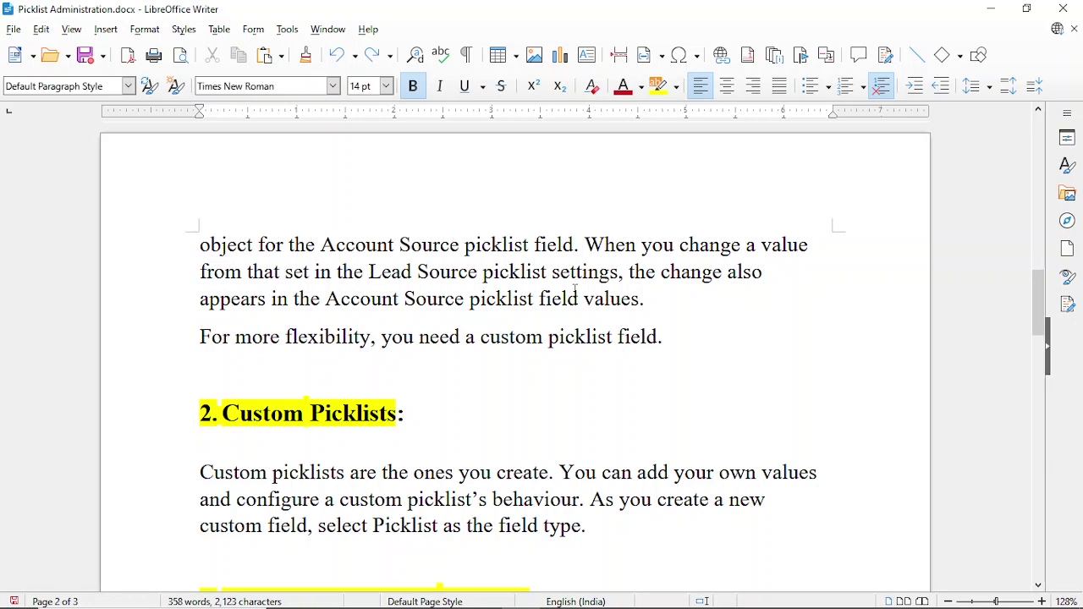
# Switch to the Chrome window showing the Salesforce Students list.
pyautogui.hotkey('alt', 'Tab')
pyautogui.hotkey('alt', 'Tab')
pyautogui.hotkey('alt', 'Tab')
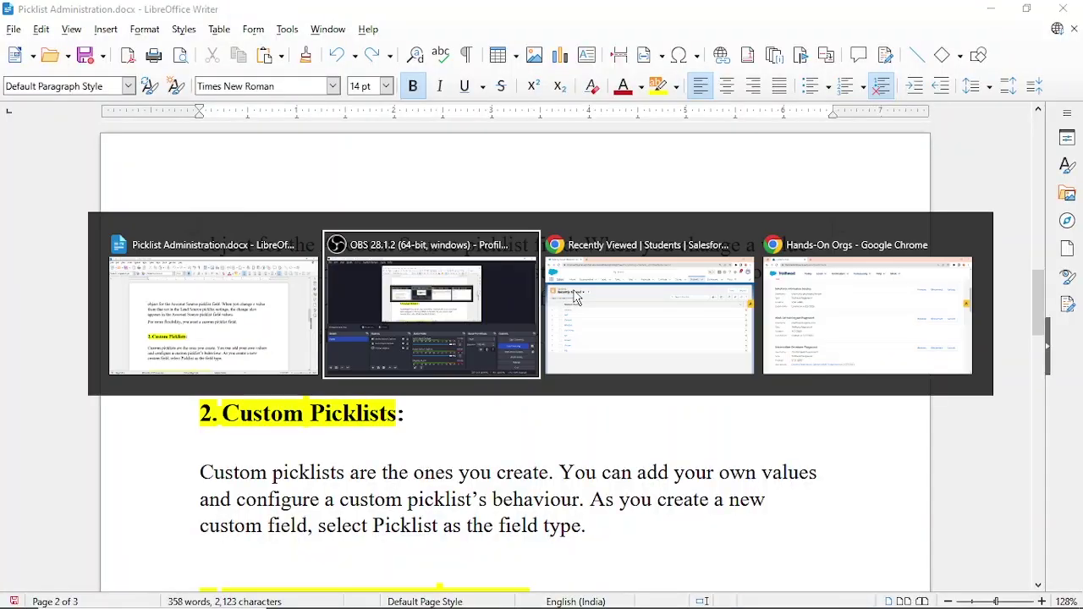
pyautogui.hotkey('alt', 'Tab')
pyautogui.click(576, 298)
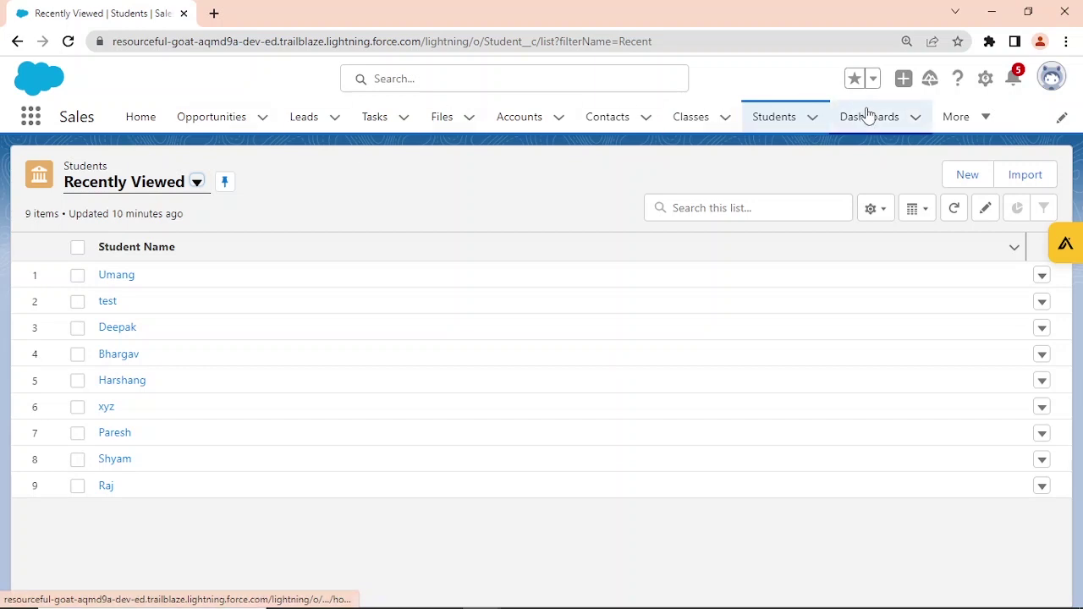
# Open the Student object's setup page in a new browser tab and dismiss the notification request.
pyautogui.click(985, 80)
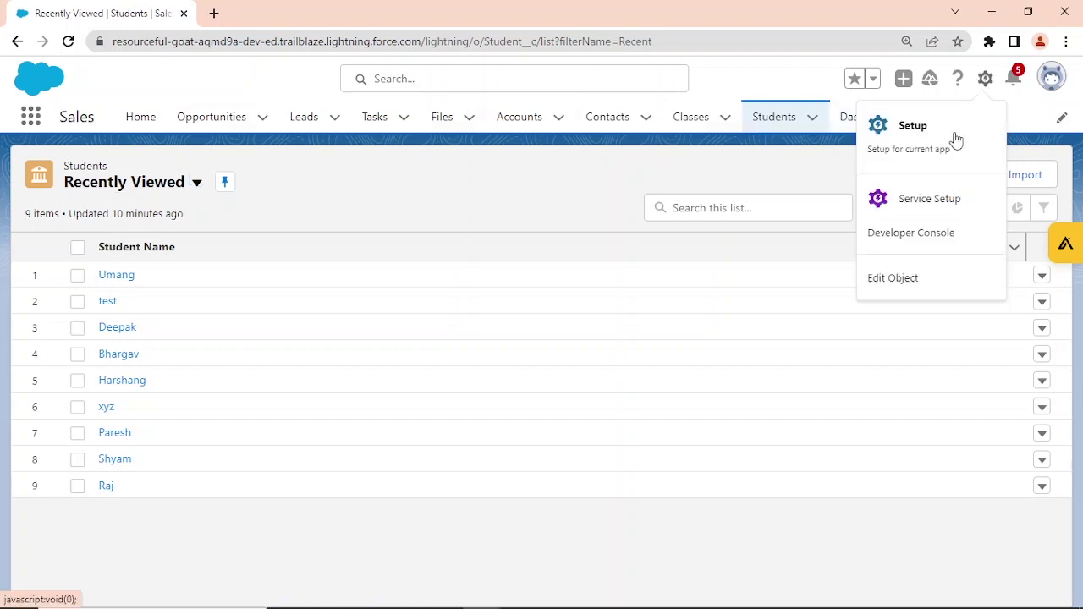
pyautogui.rightClick(920, 271)
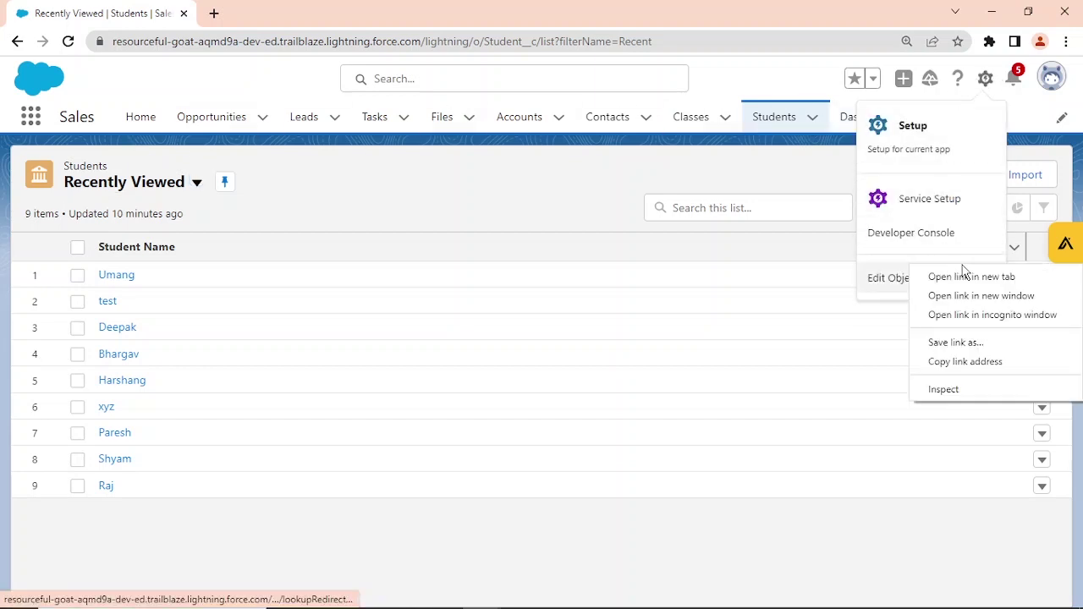
pyautogui.click(956, 277)
pyautogui.click(301, 11)
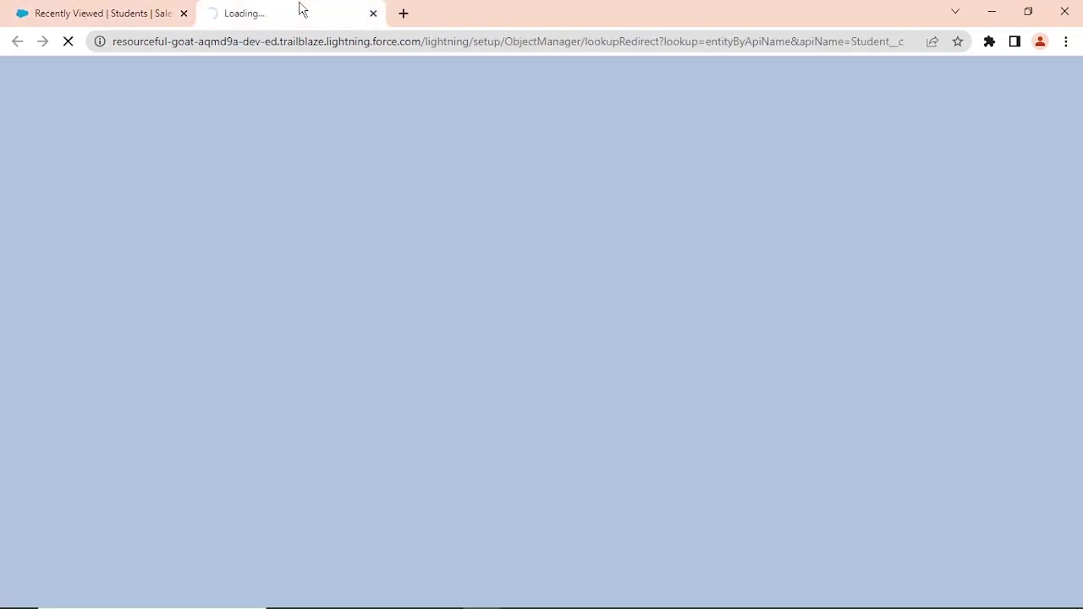
pyautogui.click(153, 12)
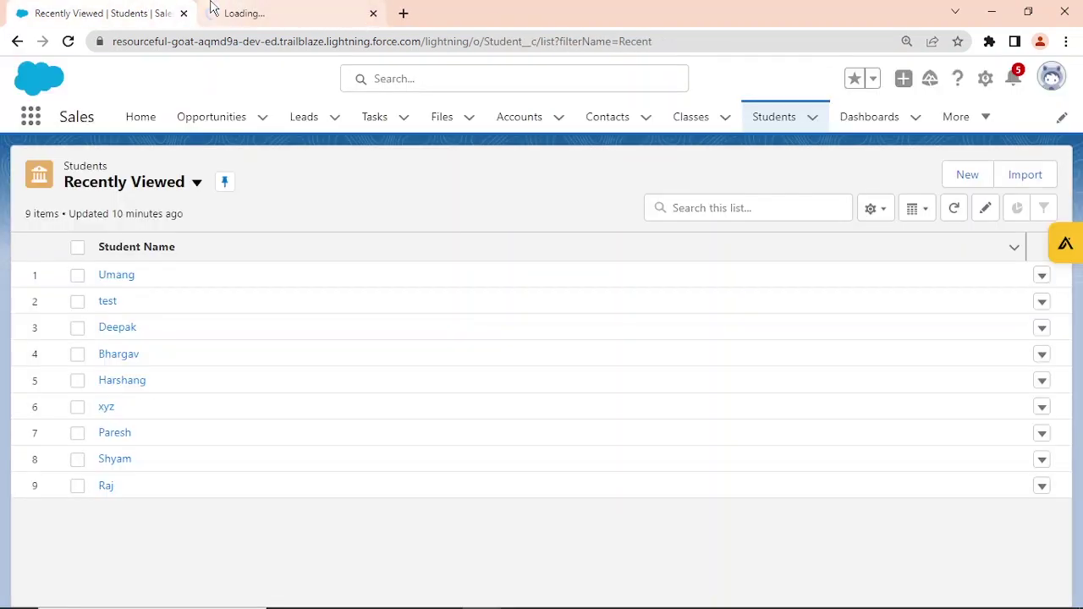
pyautogui.click(226, 8)
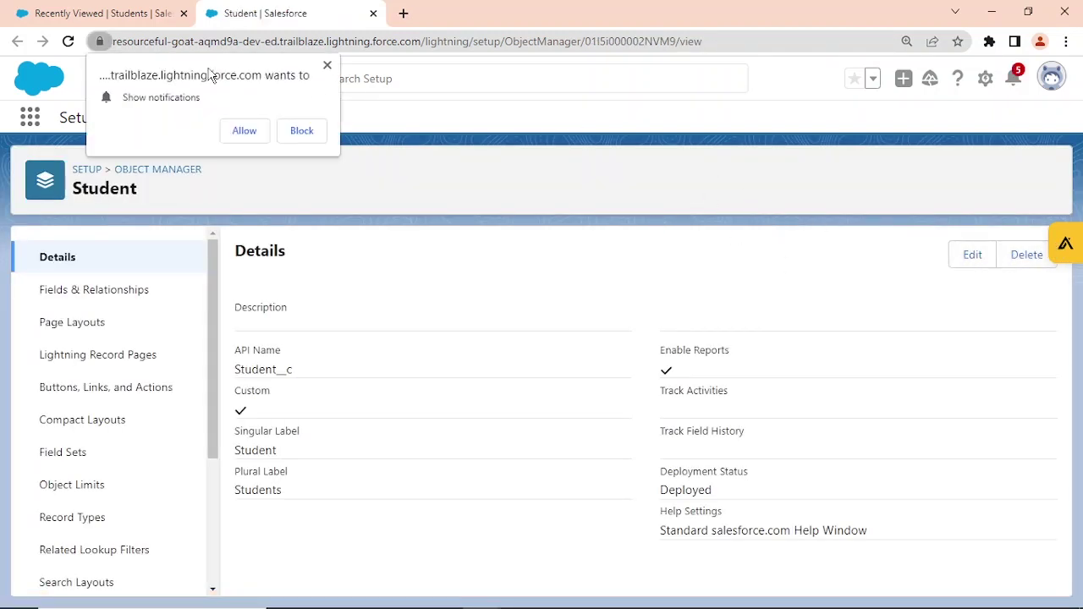
pyautogui.click(327, 66)
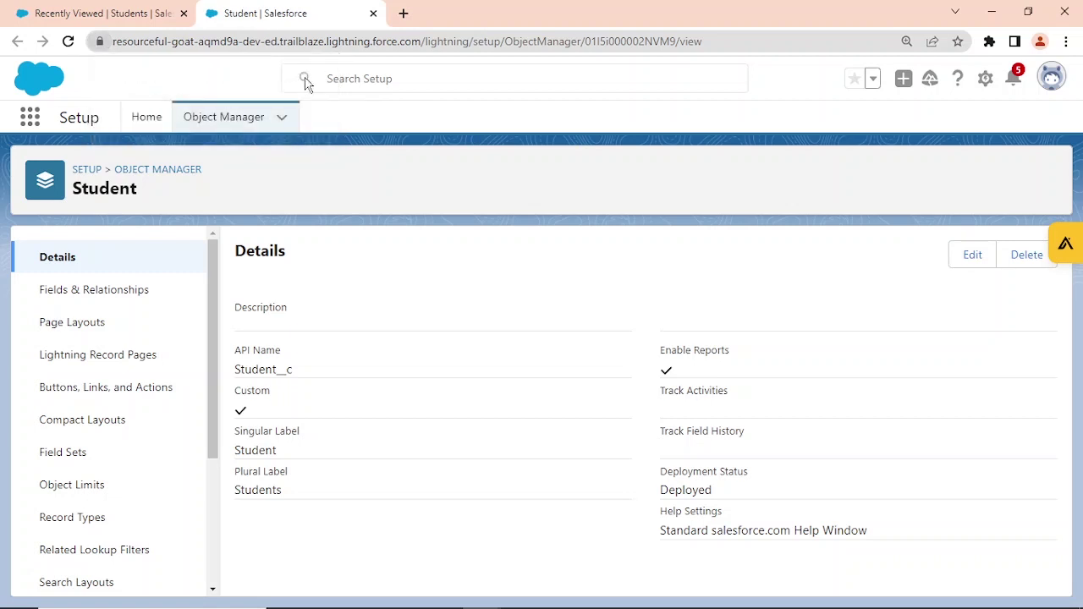
# Open the Student object's Fields & Relationships and look through its fields and data types.
pyautogui.click(115, 289)
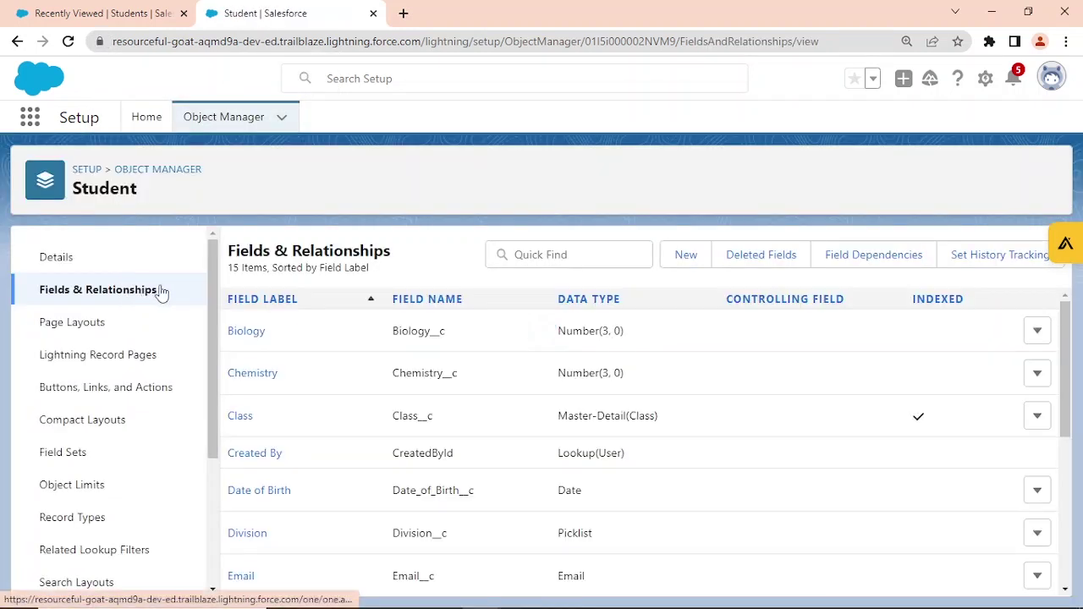
pyautogui.scroll(-4, 571, 334)
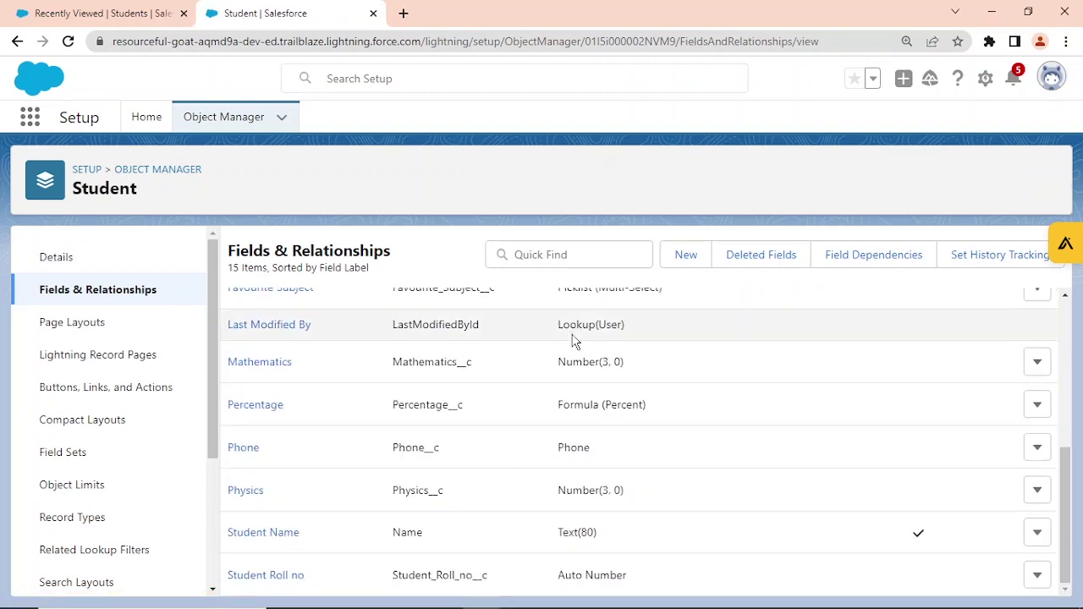
pyautogui.click(282, 118)
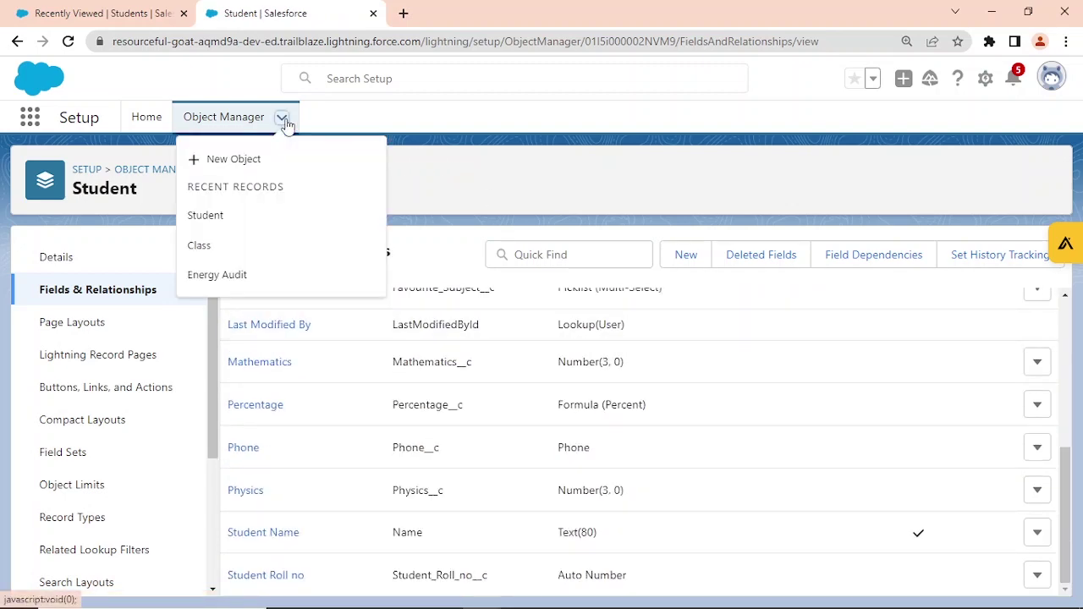
pyautogui.click(286, 124)
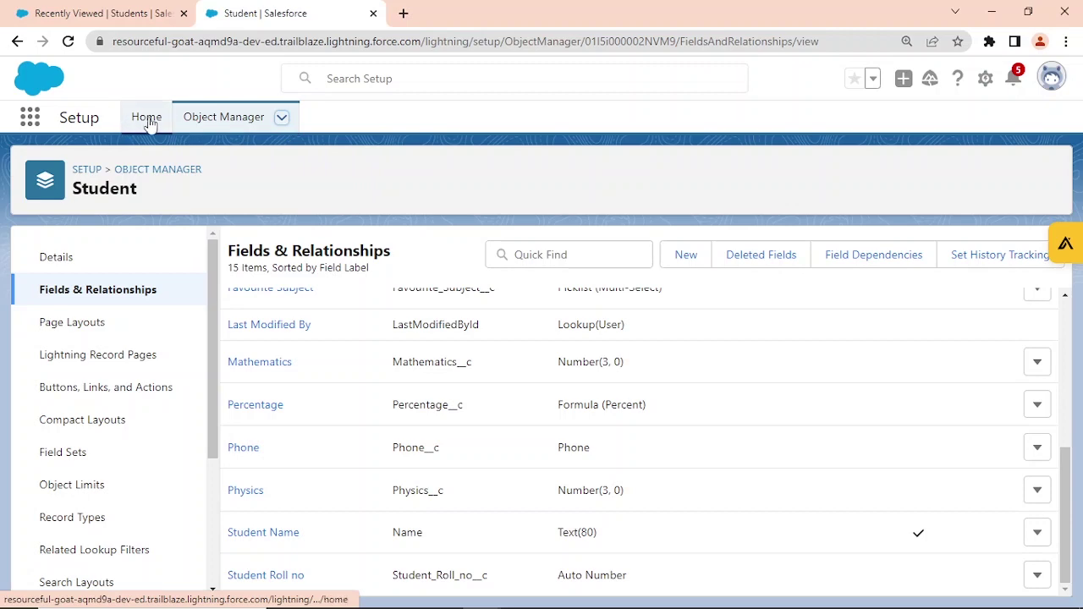
# Open the Object Manager link in a new browser tab, close the old Student tab and dismiss the notification request.
pyautogui.rightClick(201, 122)
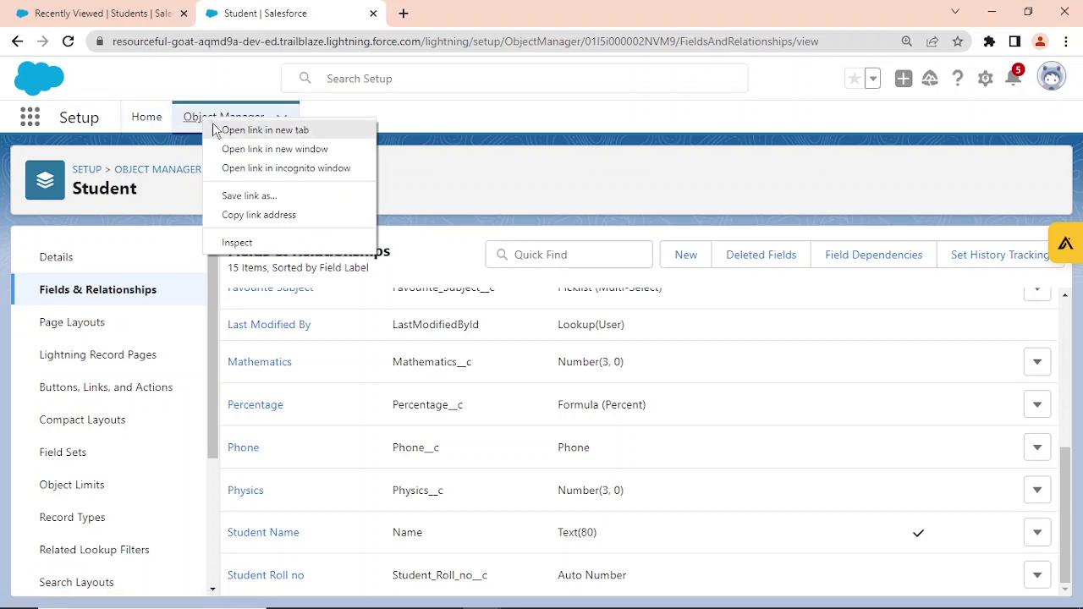
pyautogui.click(213, 130)
pyautogui.click(434, 19)
pyautogui.click(313, 15)
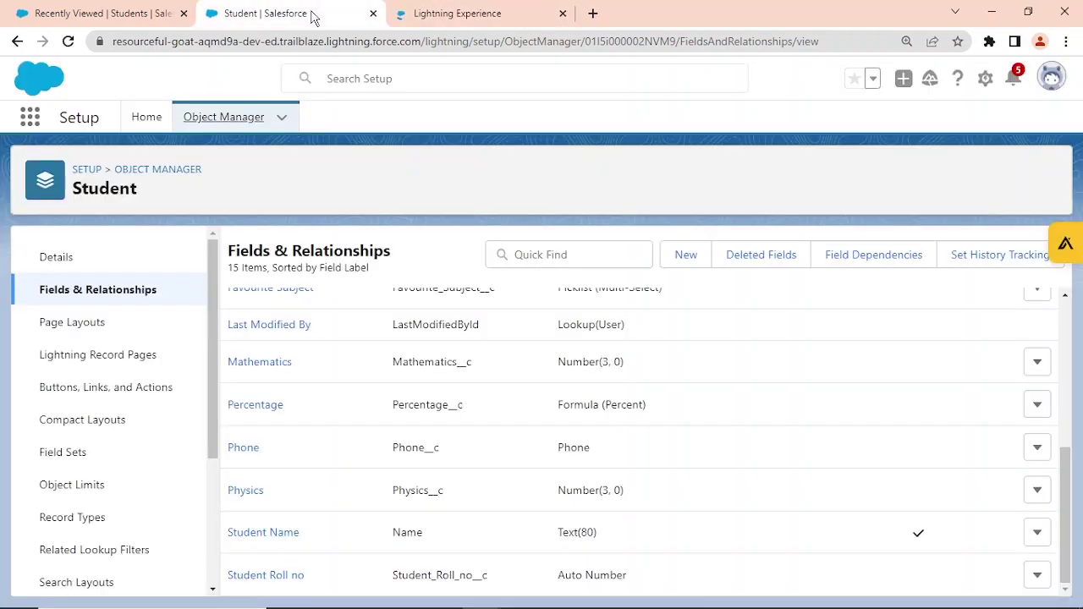
pyautogui.click(373, 13)
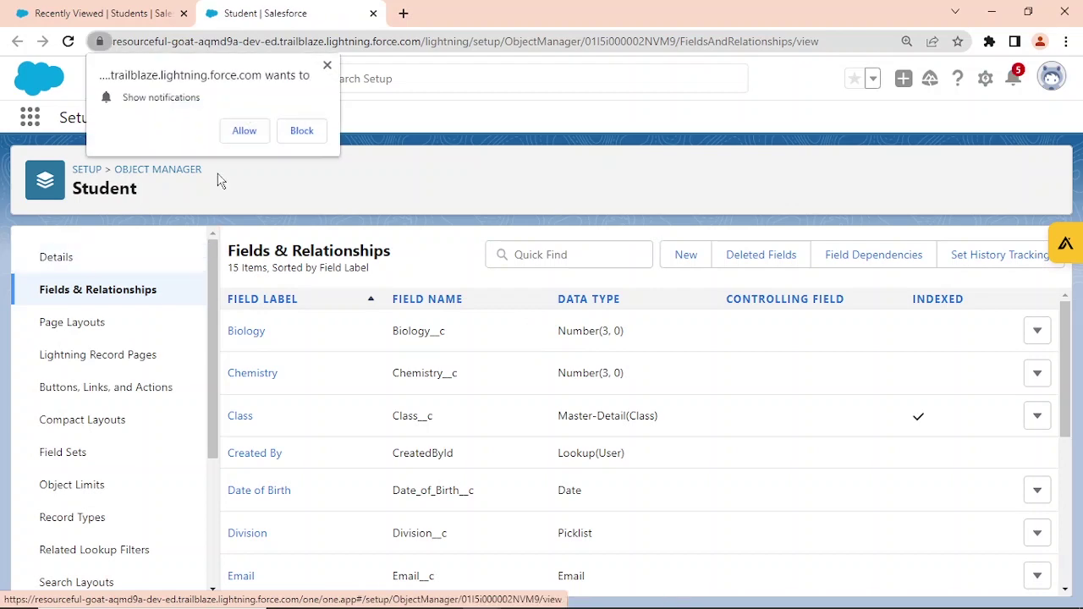
pyautogui.click(326, 67)
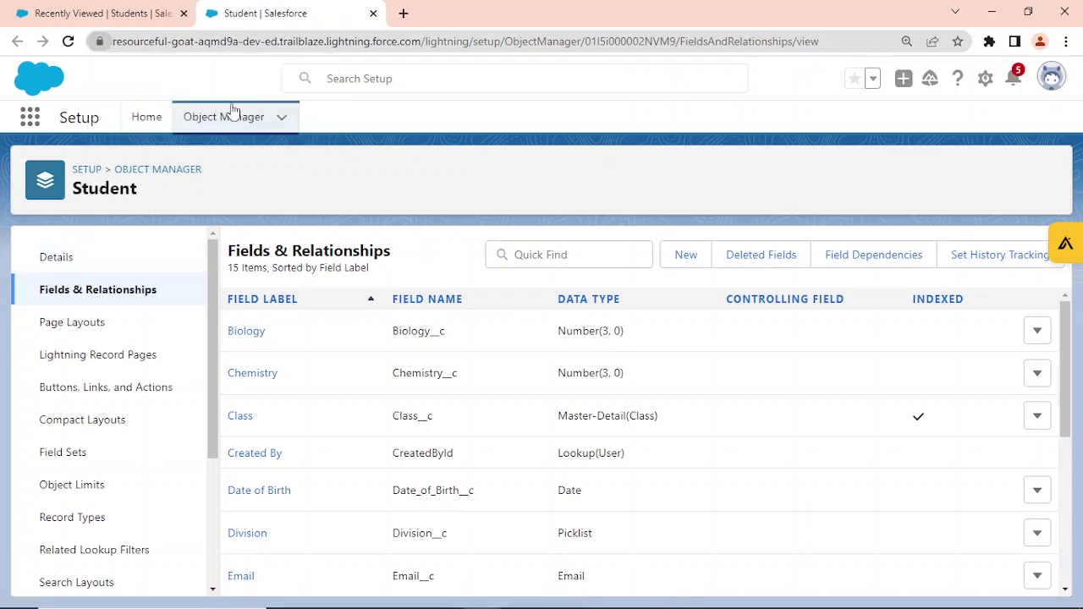
# Open the Account object's Fields & Relationships from Object Manager and look through its fields for standard picklists.
pyautogui.click(197, 120)
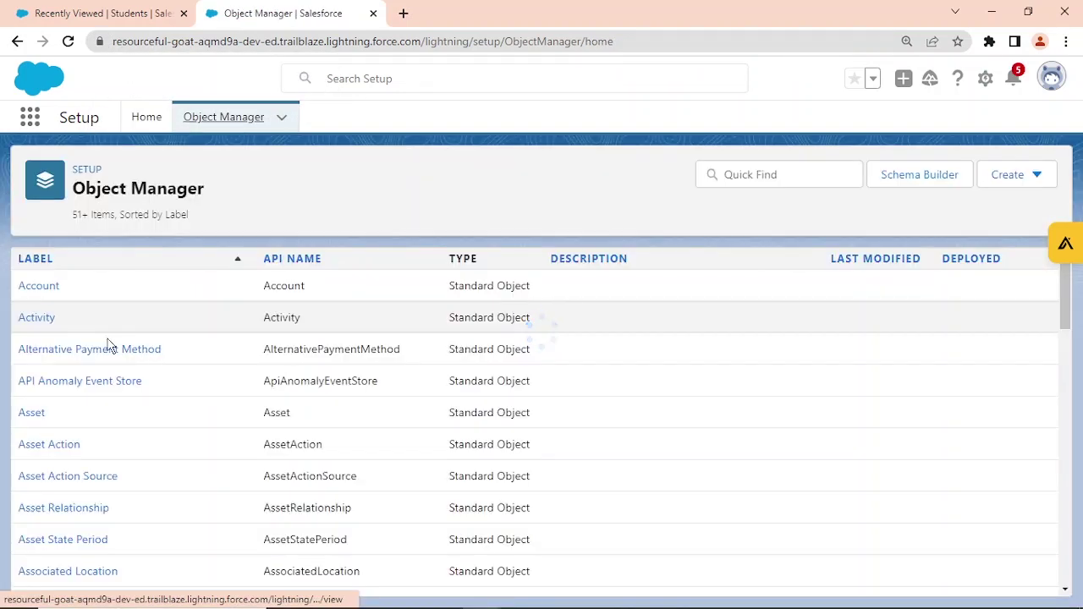
pyautogui.click(53, 287)
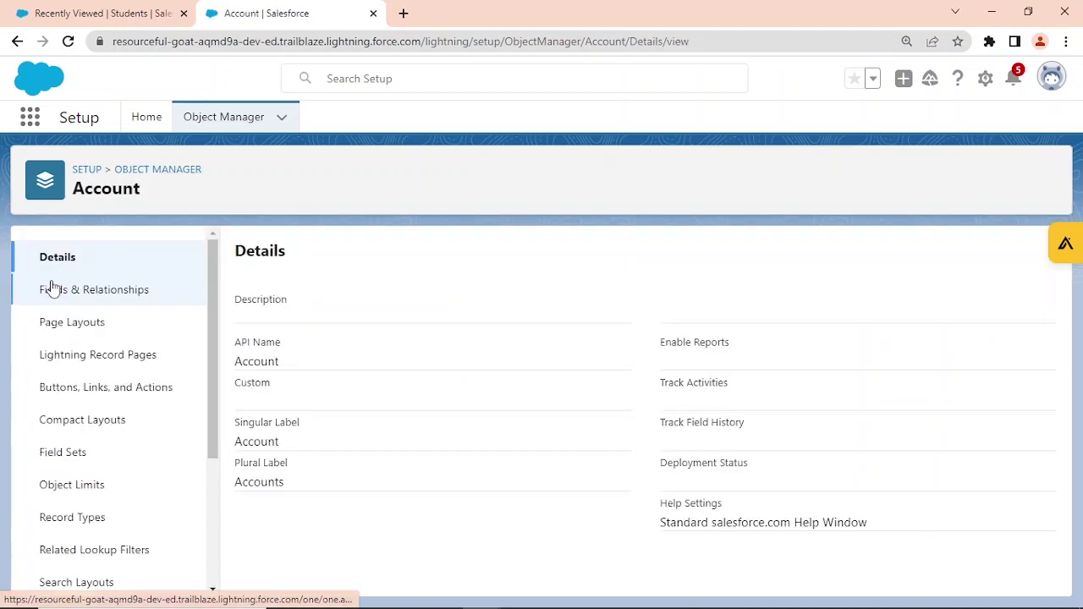
pyautogui.click(50, 292)
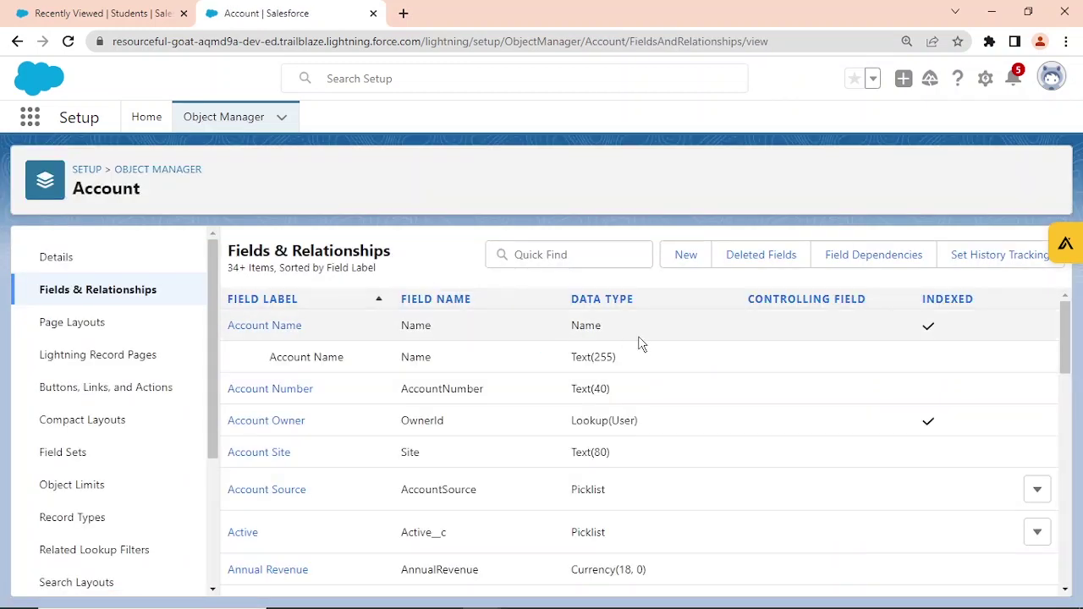
pyautogui.scroll(-4, 478, 461)
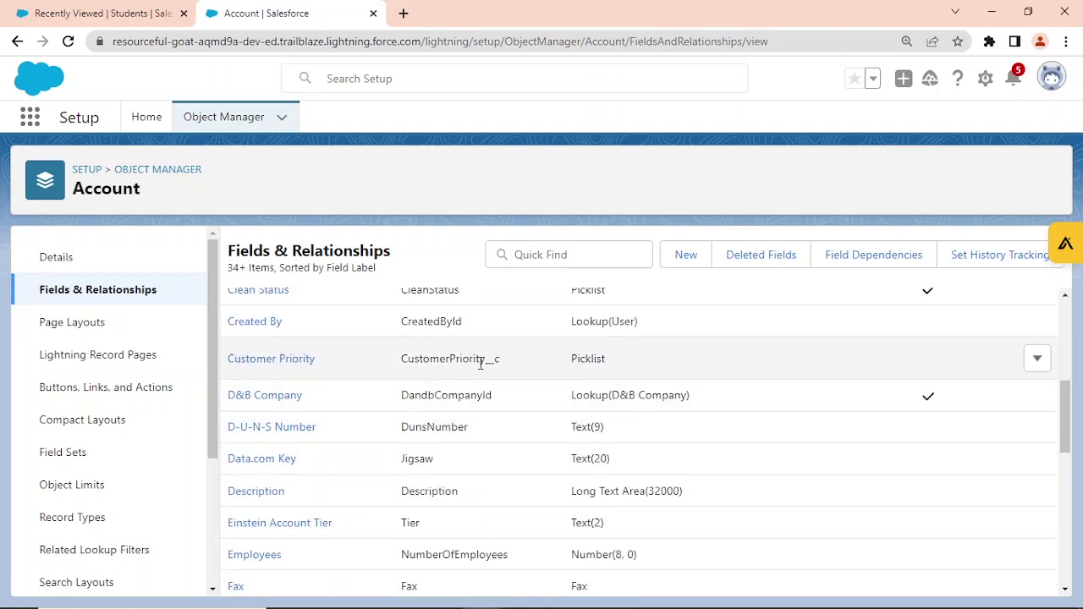
pyautogui.scroll(5, 419, 351)
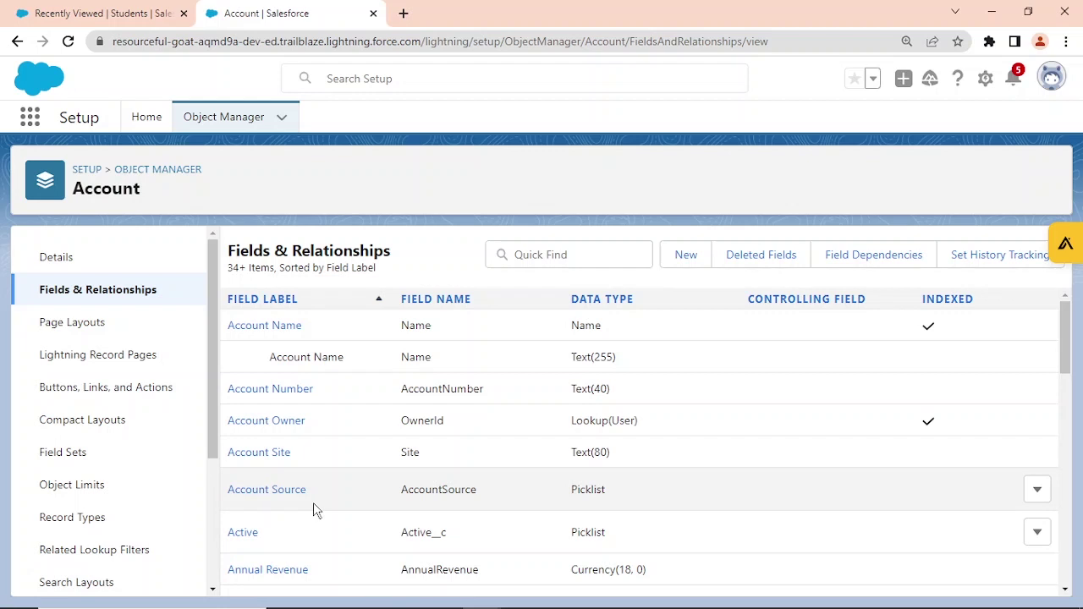
# Open the Account Source picklist field and examine its active and inactive Account/Lead Source picklist values.
pyautogui.click(1036, 493)
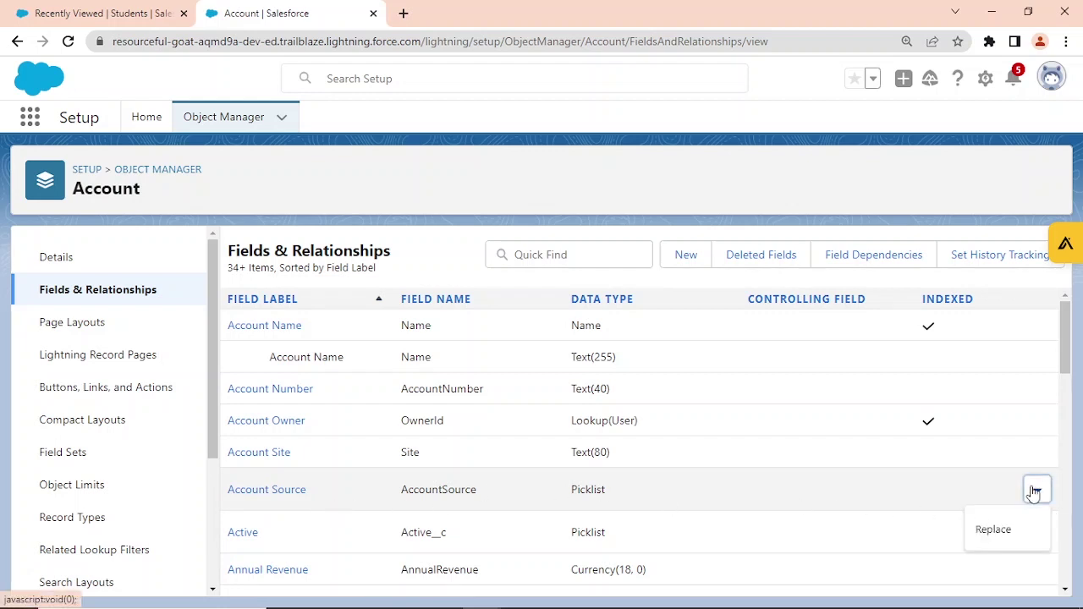
pyautogui.click(257, 491)
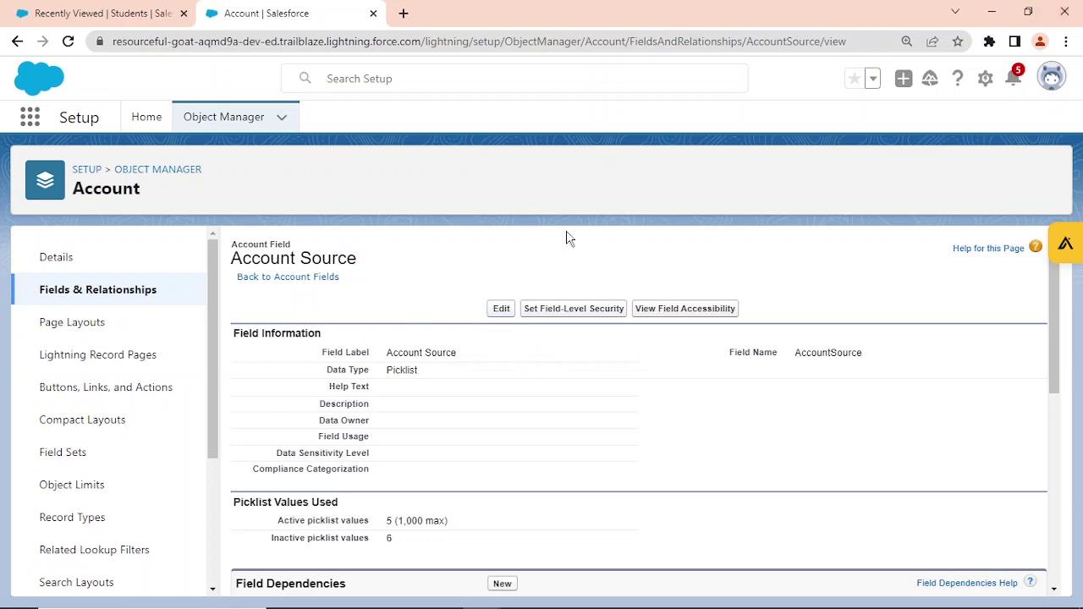
pyautogui.scroll(-4, 567, 236)
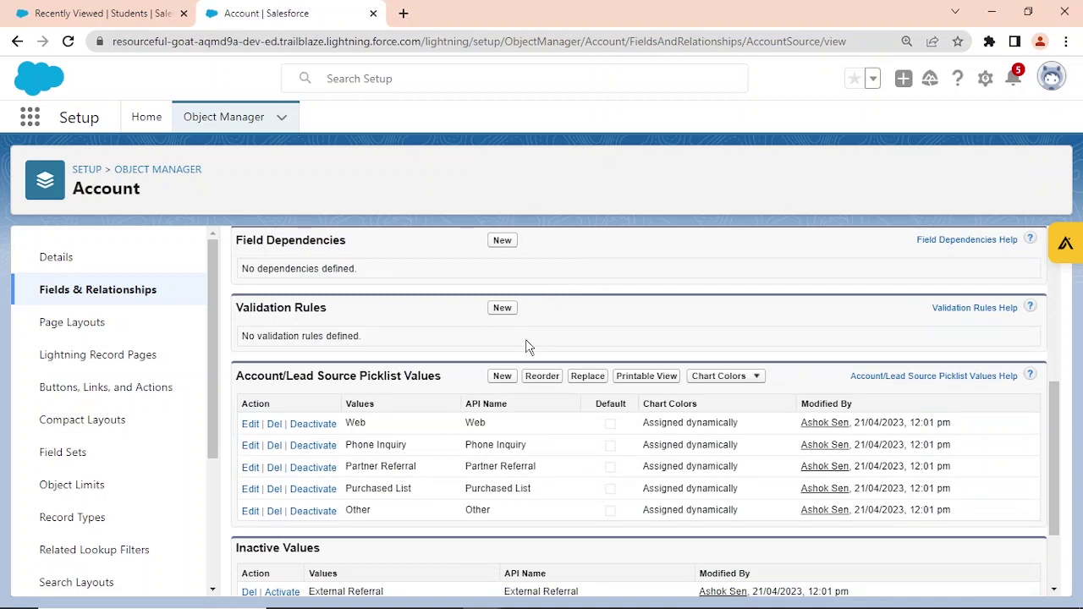
pyautogui.scroll(-2, 527, 358)
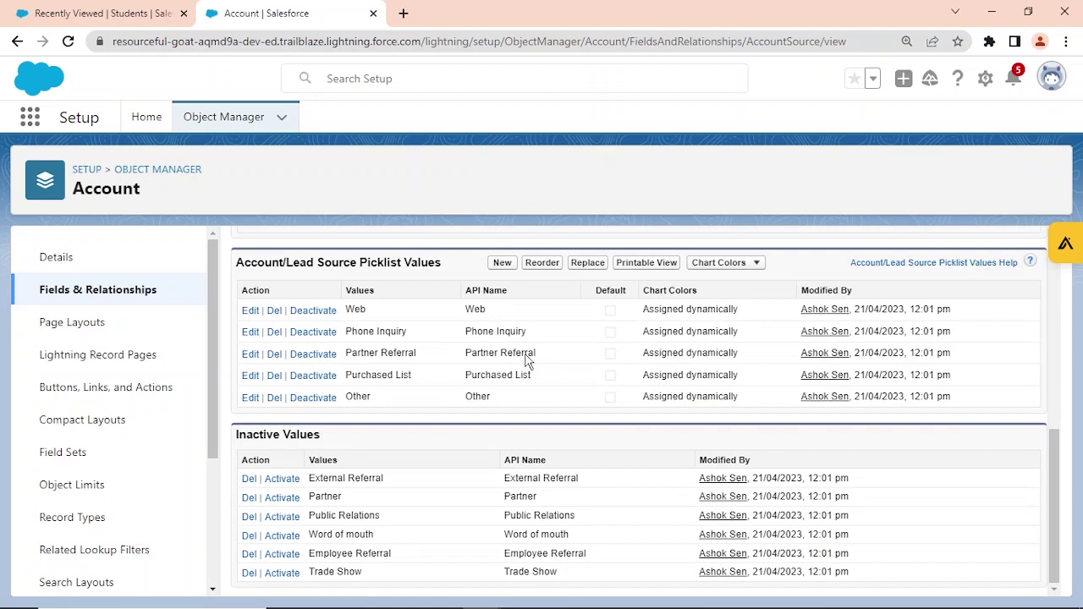
# Start a new account record from the Sales app's Accounts list and view the options of the Rating picklist.
pyautogui.click(119, 8)
pyautogui.click(508, 121)
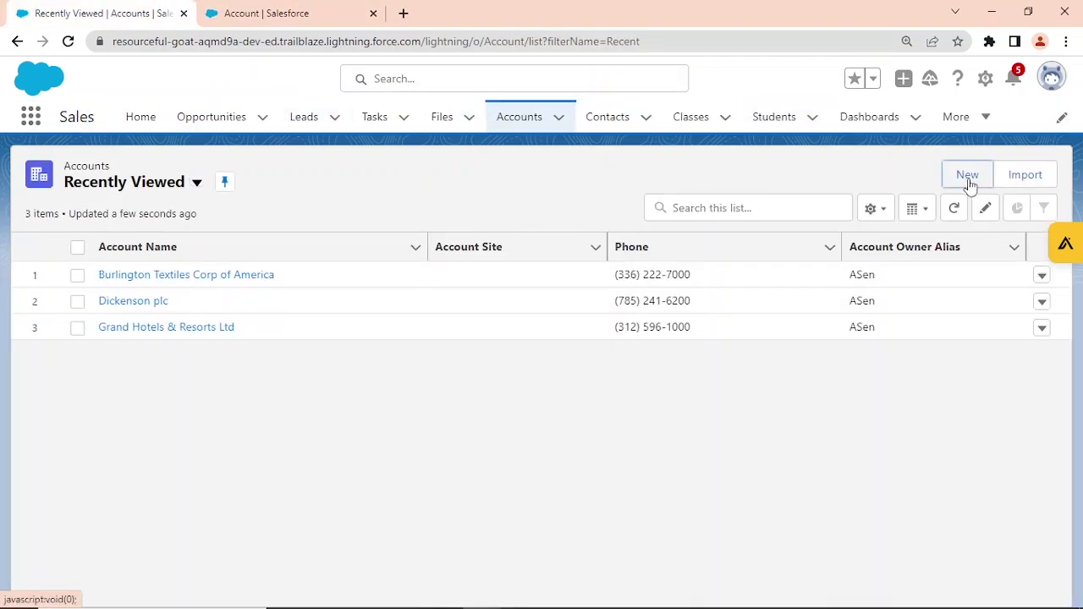
pyautogui.click(967, 176)
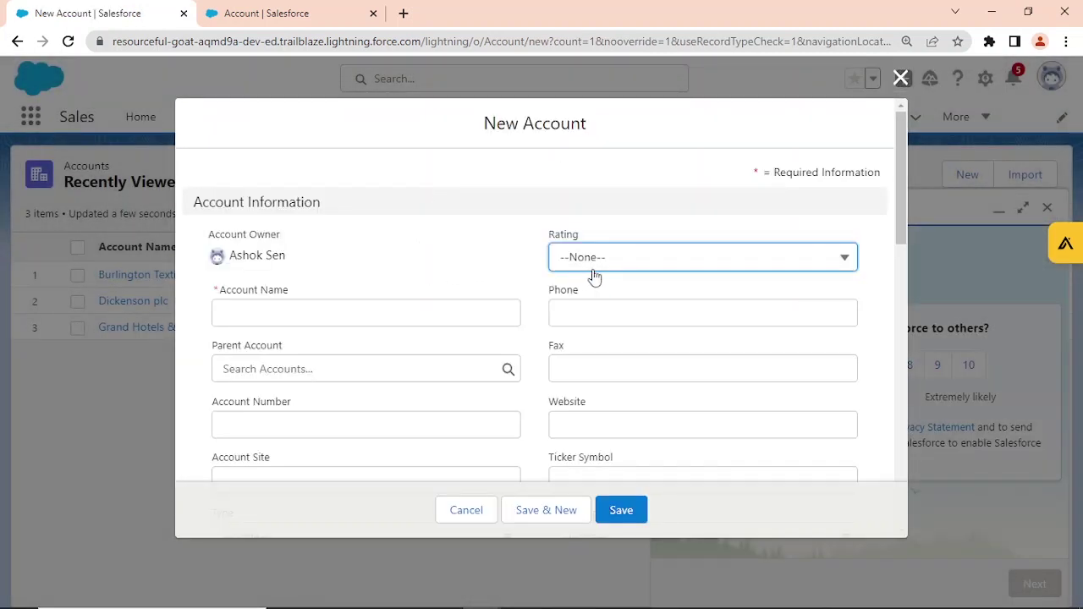
pyautogui.click(684, 268)
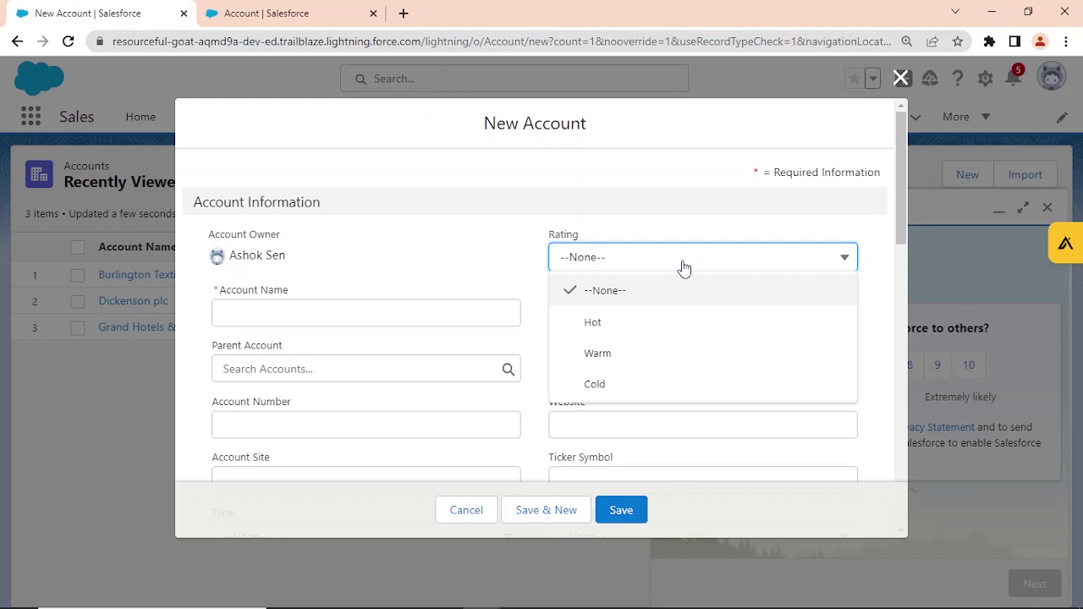
pyautogui.click(684, 268)
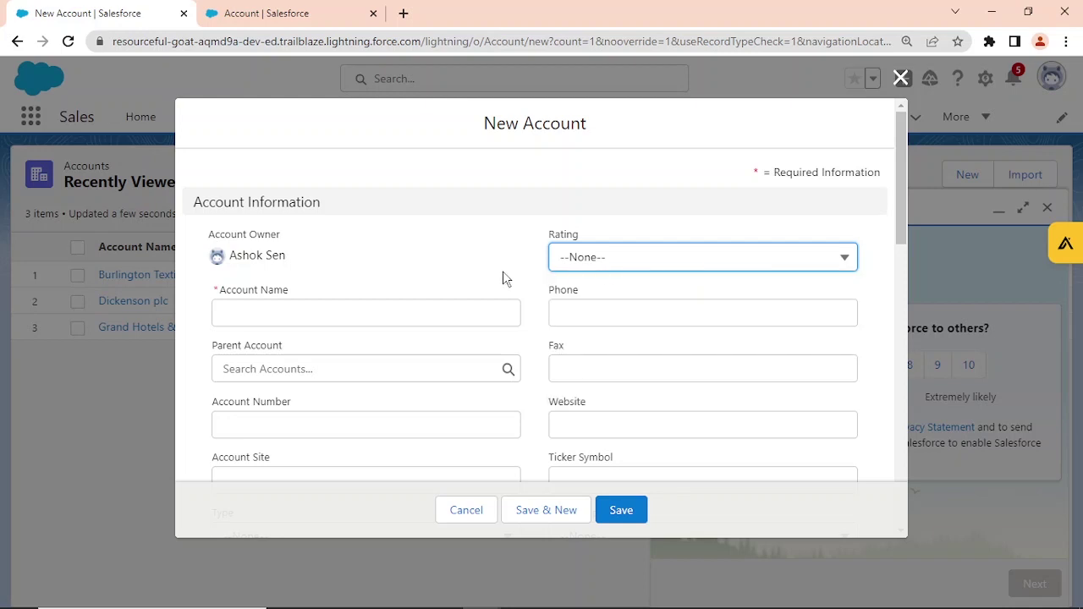
# Look through the New Account form's sections for picklist fields and check the Rating picklist again.
pyautogui.scroll(-4, 503, 278)
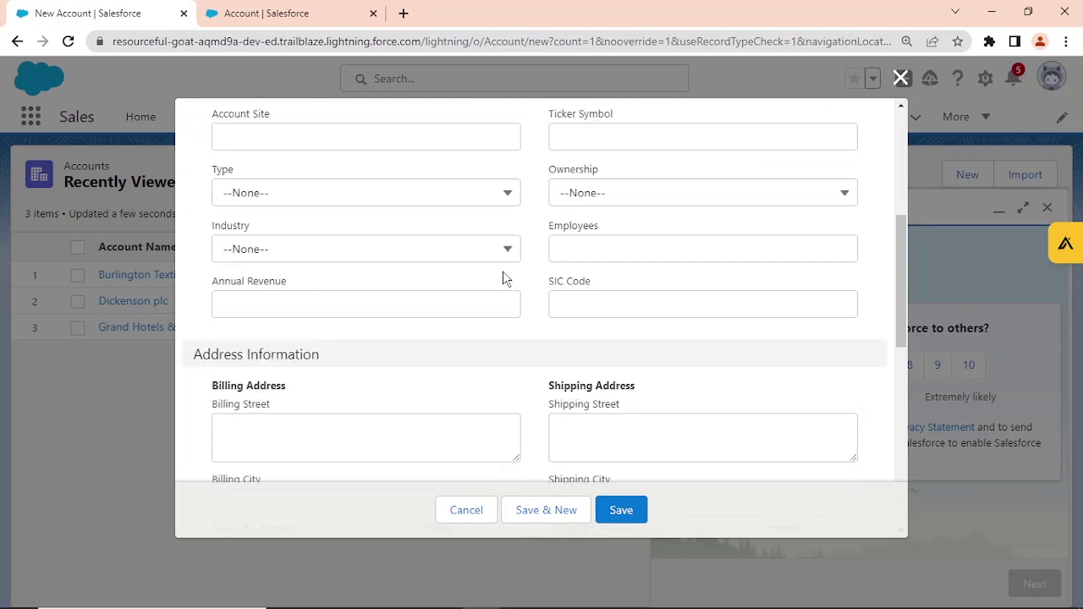
pyautogui.scroll(-4, 501, 272)
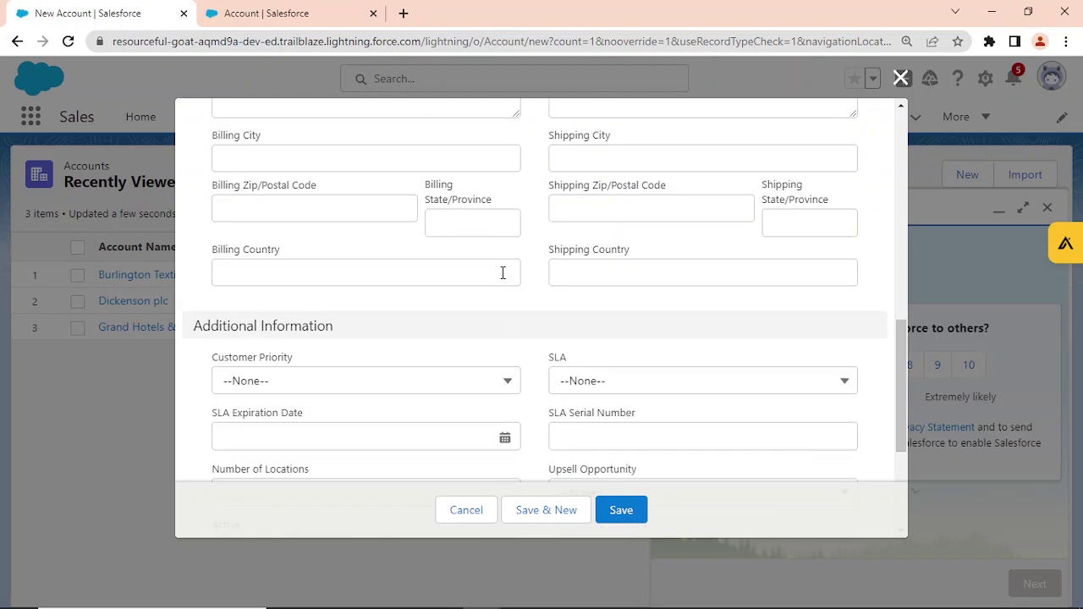
pyautogui.scroll(-3, 502, 272)
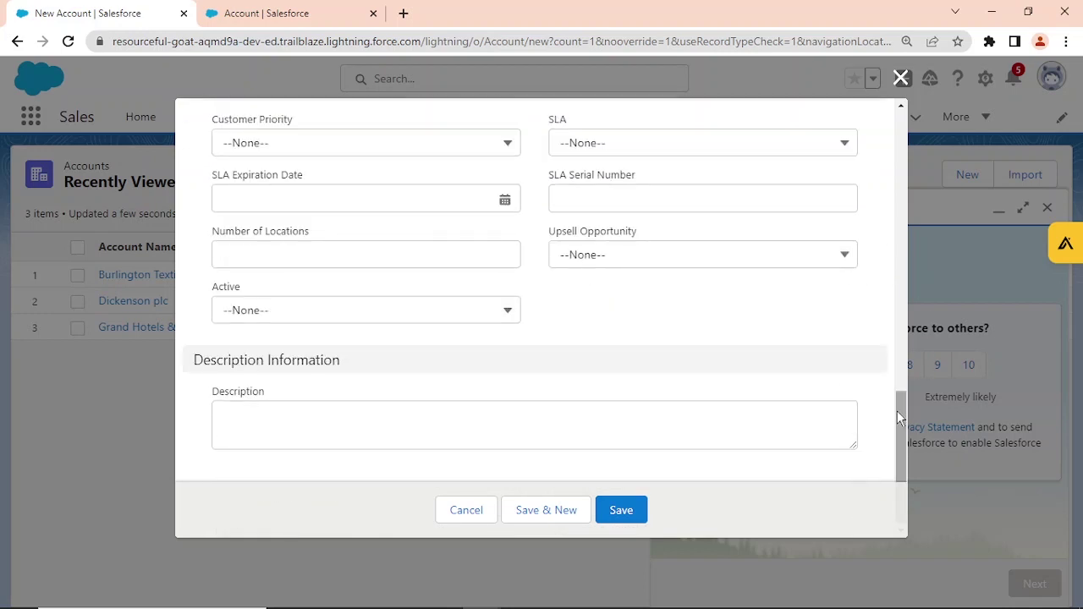
pyautogui.moveTo(897, 412); pyautogui.dragTo(887, 174)
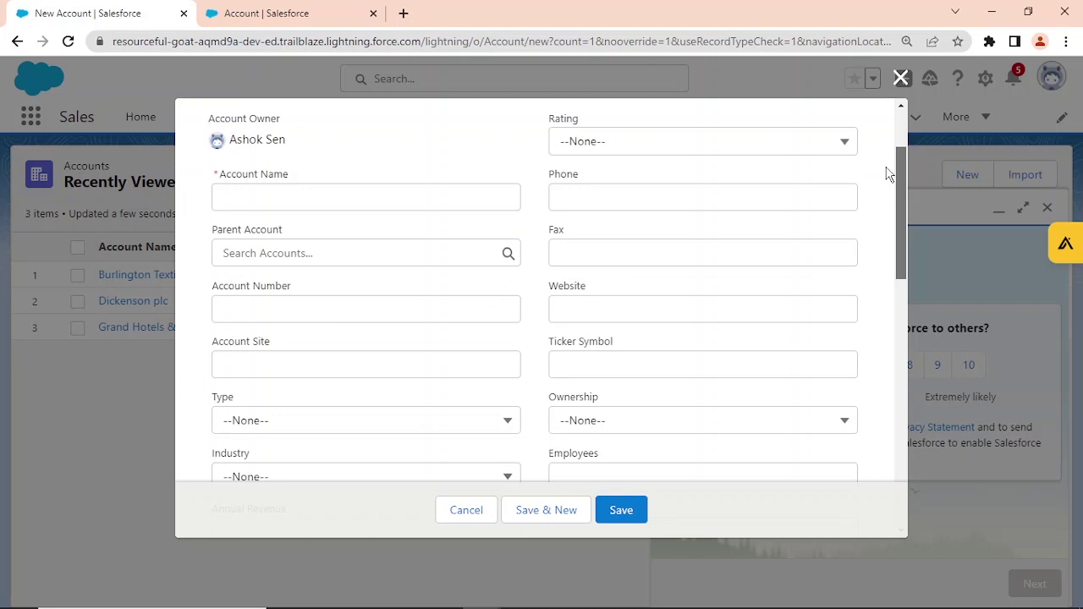
pyautogui.moveTo(888, 170); pyautogui.dragTo(906, 137)
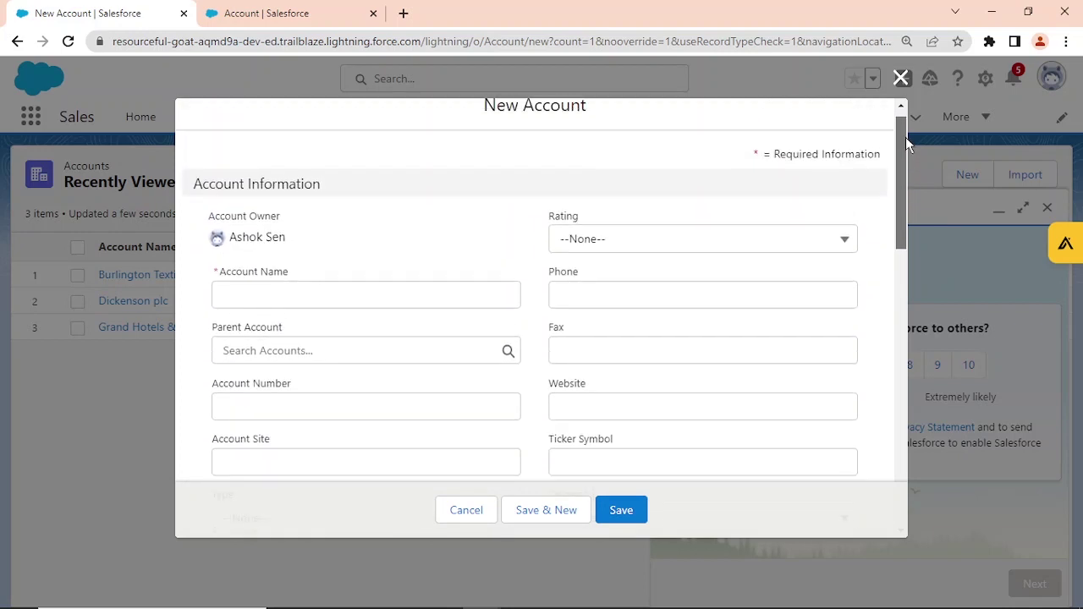
pyautogui.click(741, 247)
pyautogui.click(737, 244)
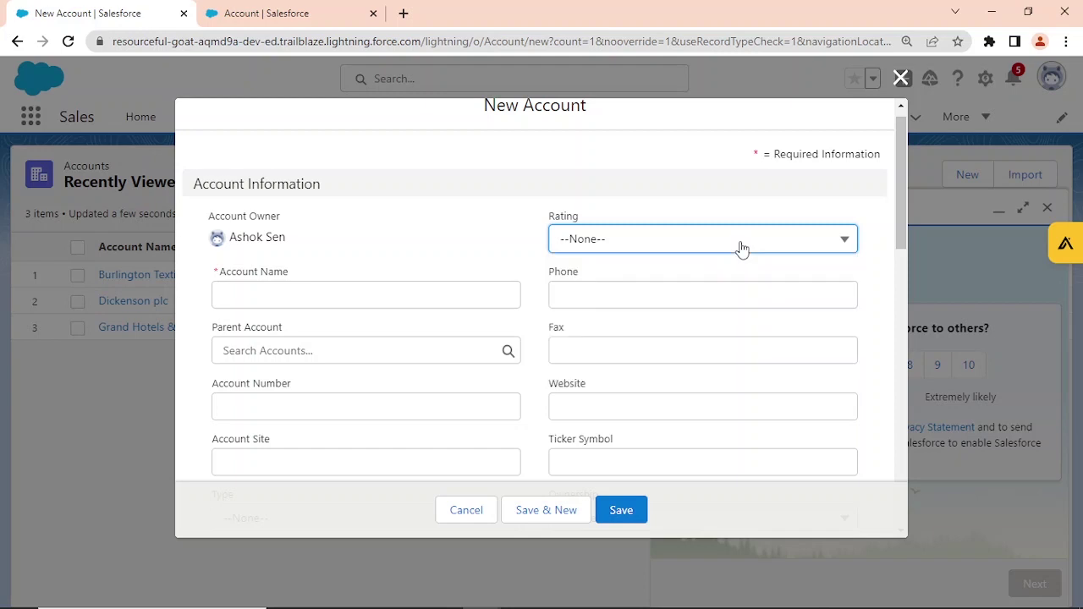
# View the options of the Industry and Type picklists in the New Account form.
pyautogui.scroll(-4, 682, 269)
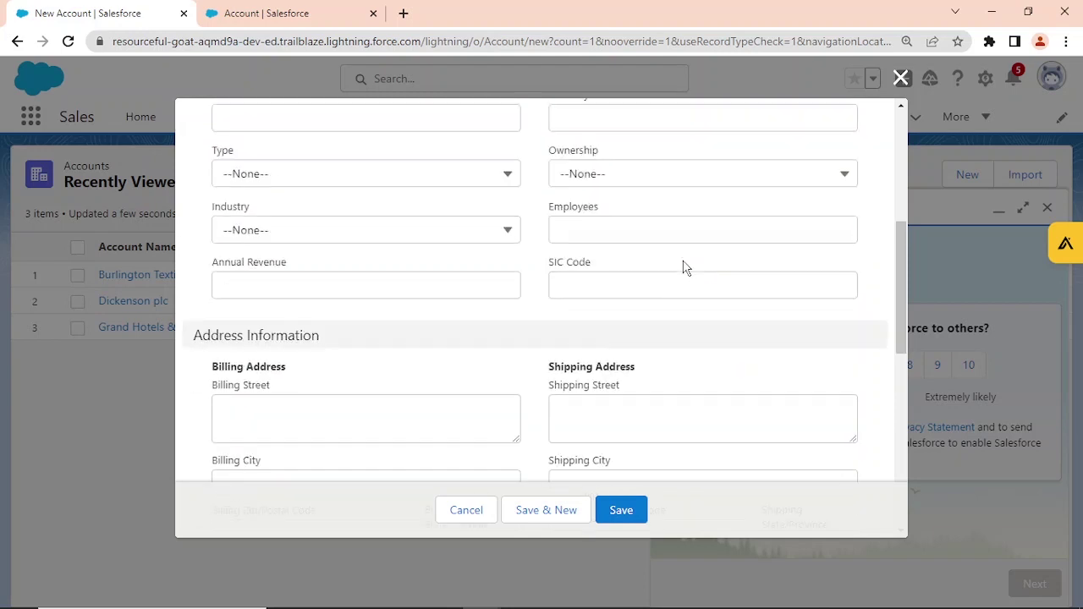
pyautogui.click(415, 232)
pyautogui.scroll(-4, 446, 298)
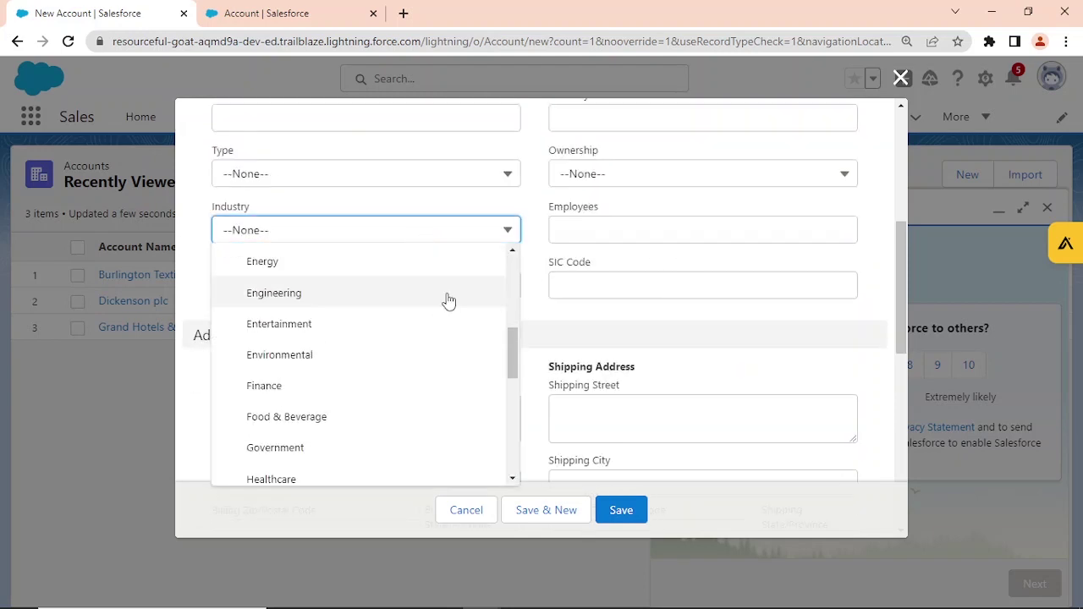
pyautogui.scroll(-5, 448, 300)
pyautogui.scroll(10, 448, 287)
pyautogui.click(444, 176)
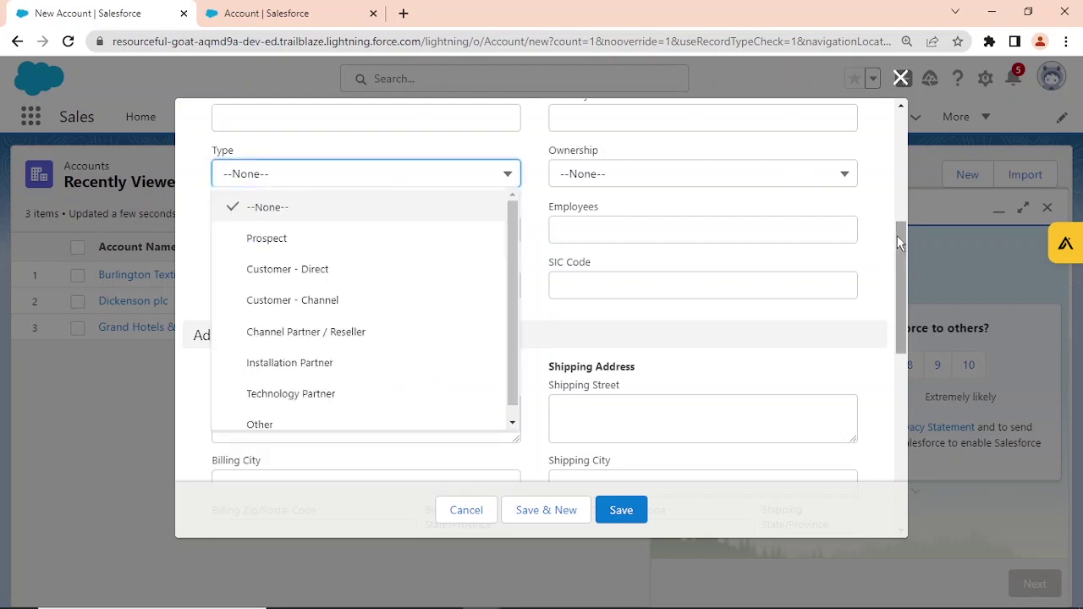
pyautogui.moveTo(898, 235); pyautogui.dragTo(900, 205)
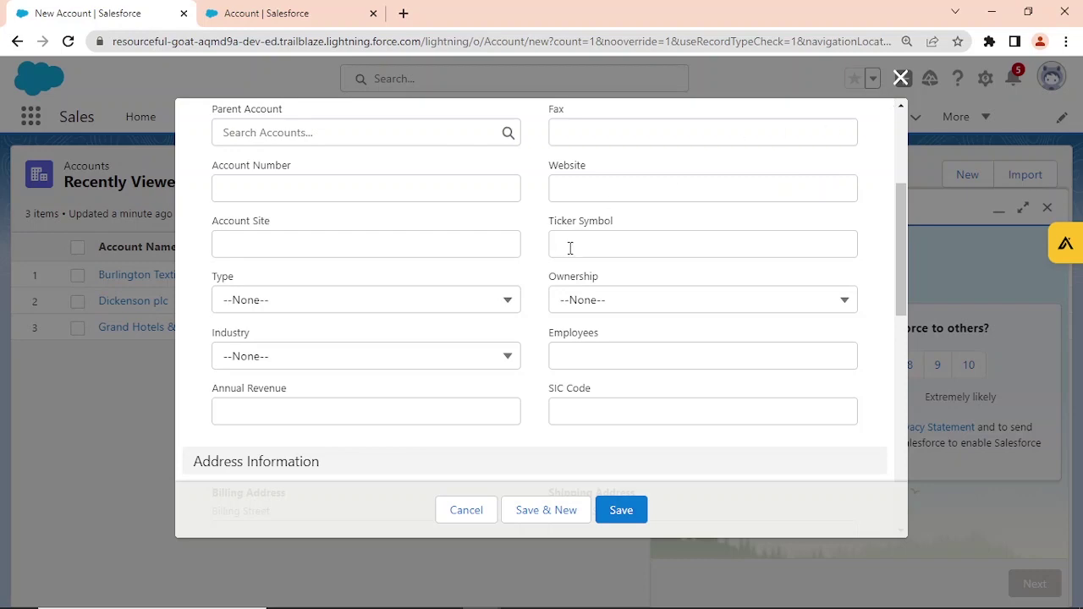
# Close the New Account form without saving and return to the Account Source field details in Setup.
pyautogui.scroll(3, 605, 231)
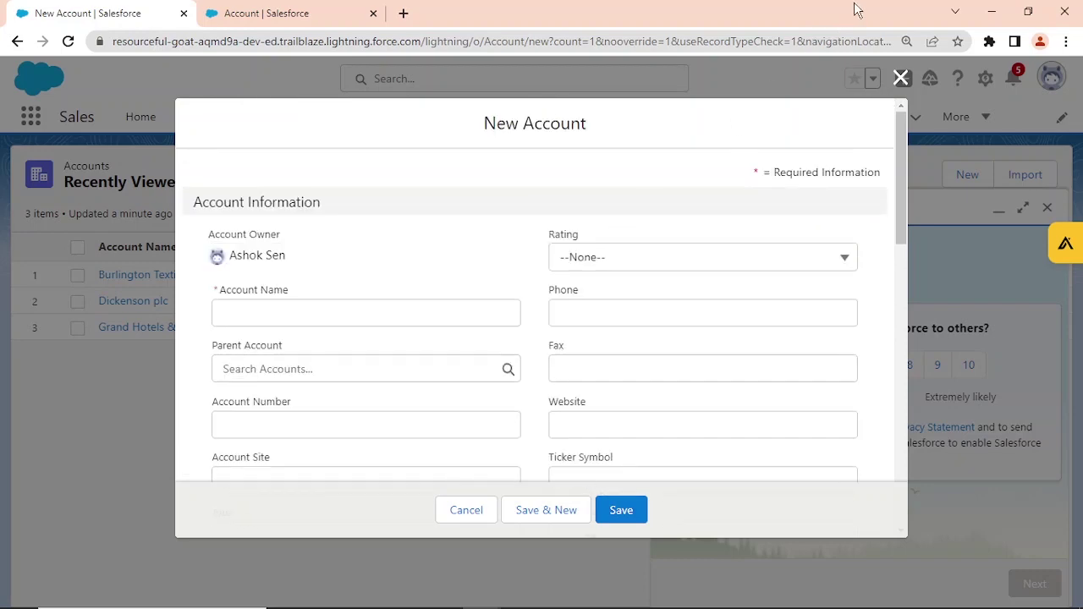
pyautogui.click(901, 76)
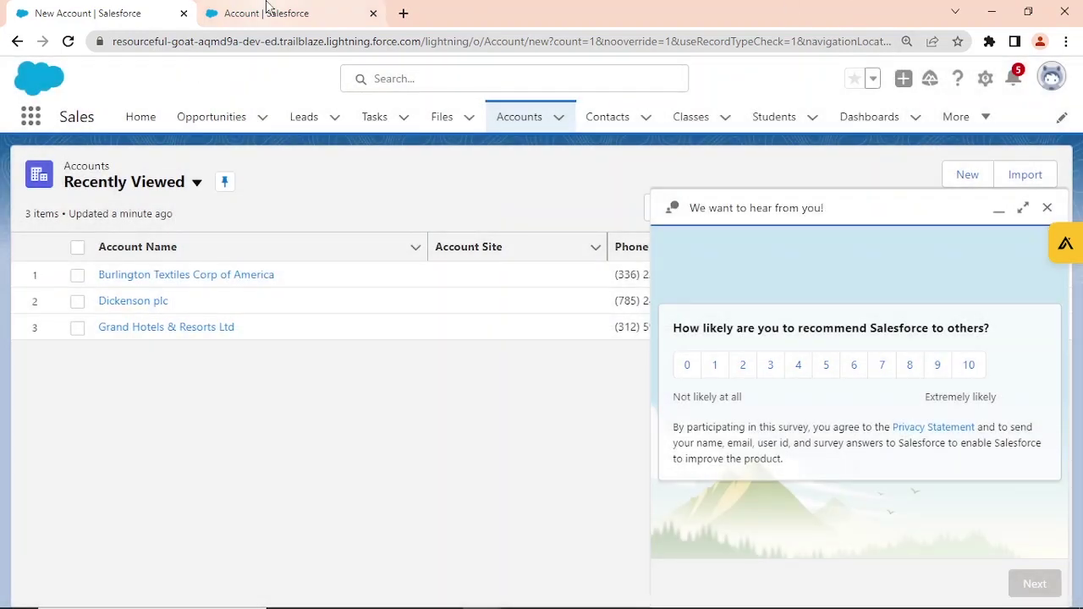
pyautogui.click(268, 10)
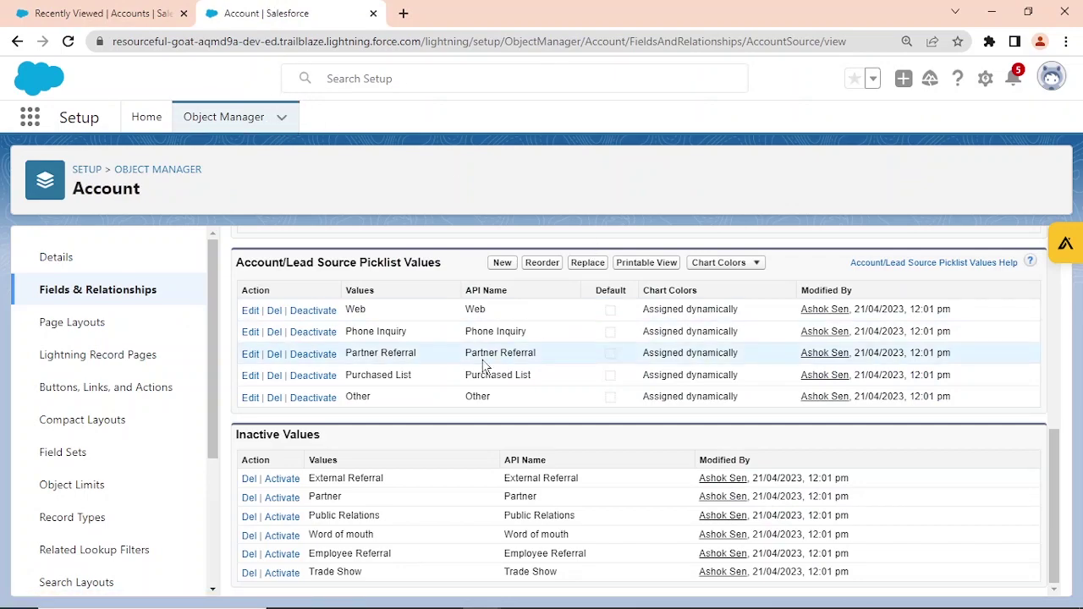
pyautogui.scroll(10, 484, 363)
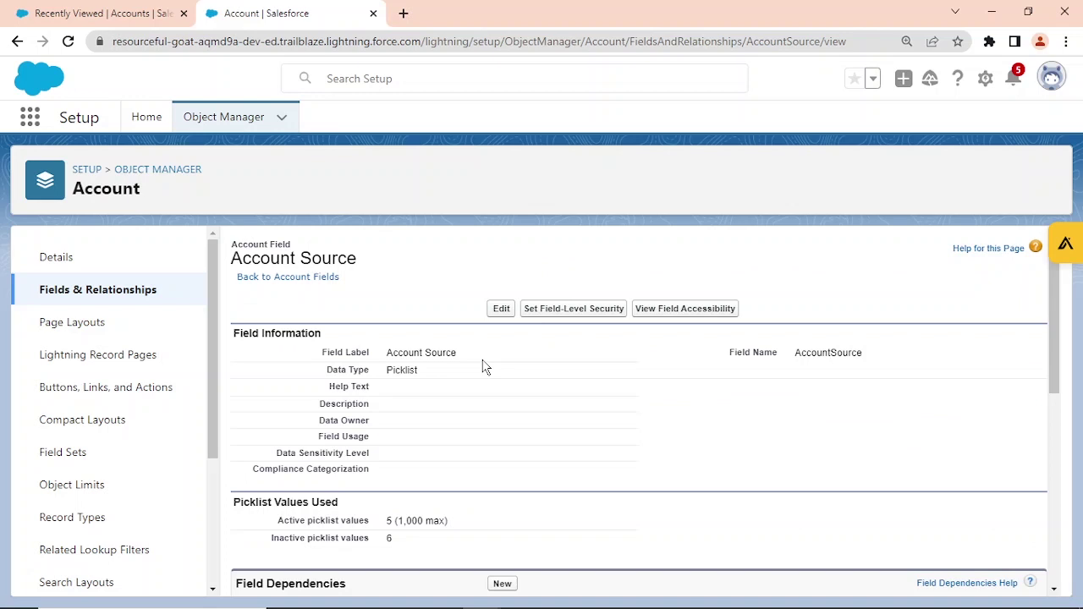
# Switch to Picklist Administration.docx in LibreOffice Writer, read the Custom Picklists and Custom Multi-Select Picklists sections, and return to Salesforce in Chrome.
pyautogui.hotkey('alt', 'Tab')
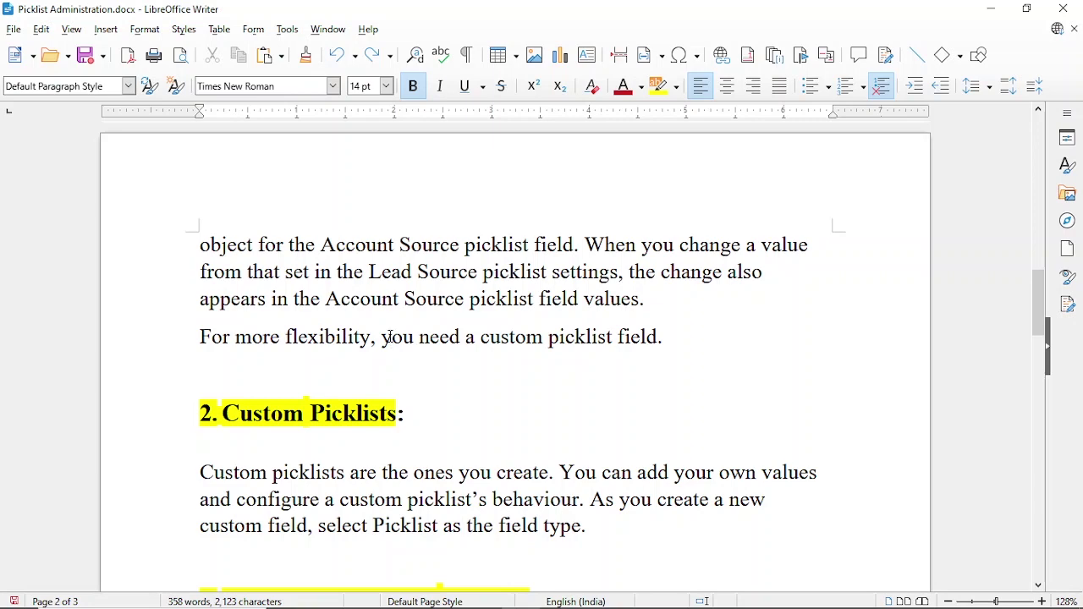
pyautogui.scroll(-4, 369, 348)
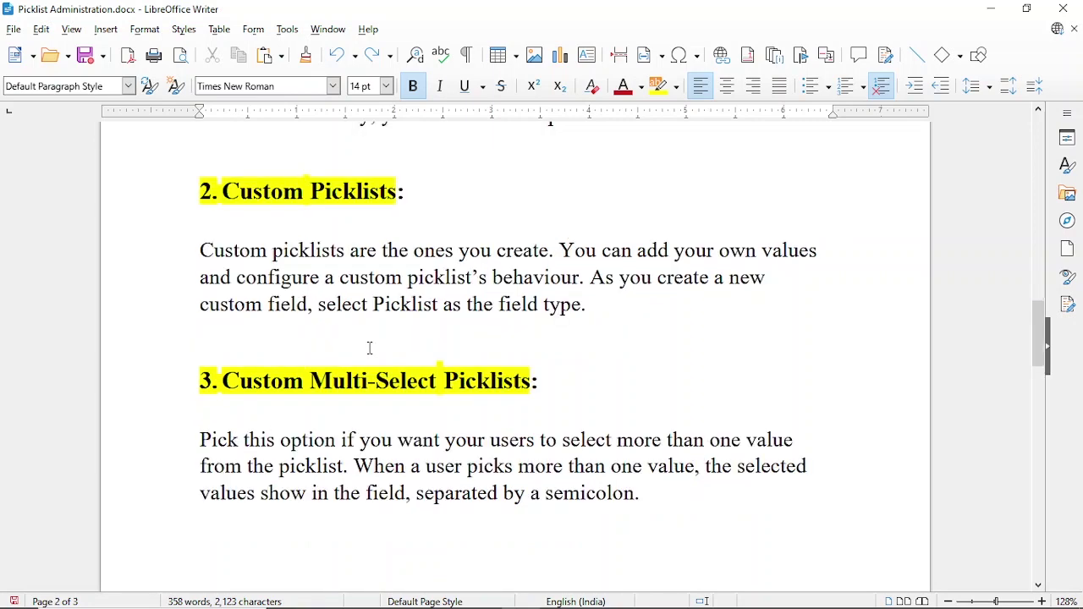
pyautogui.scroll(8, 371, 348)
pyautogui.scroll(-4, 371, 348)
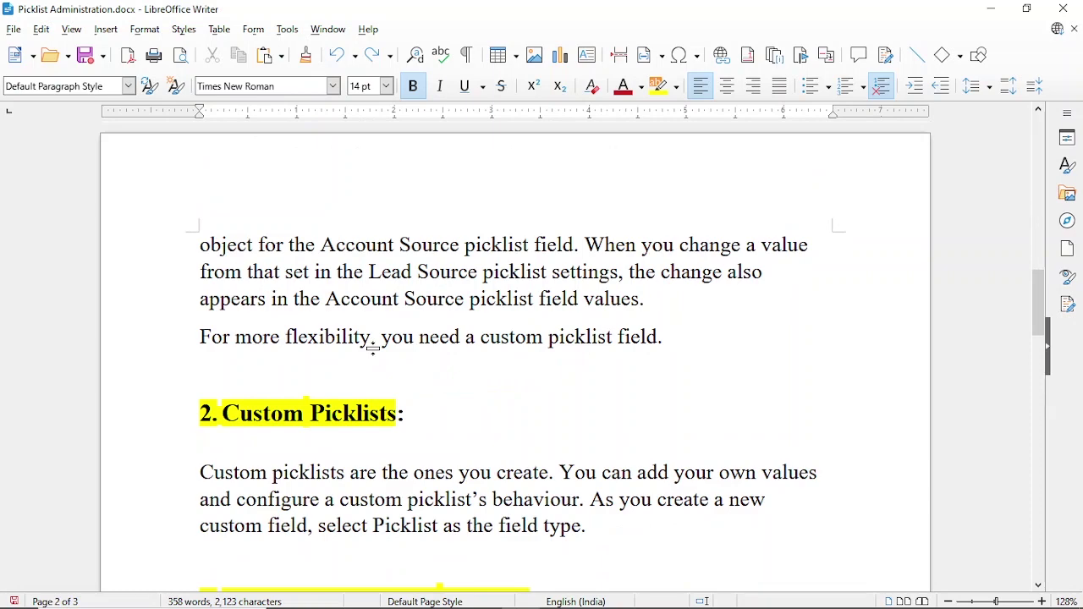
pyautogui.hotkey('alt', 'Tab')
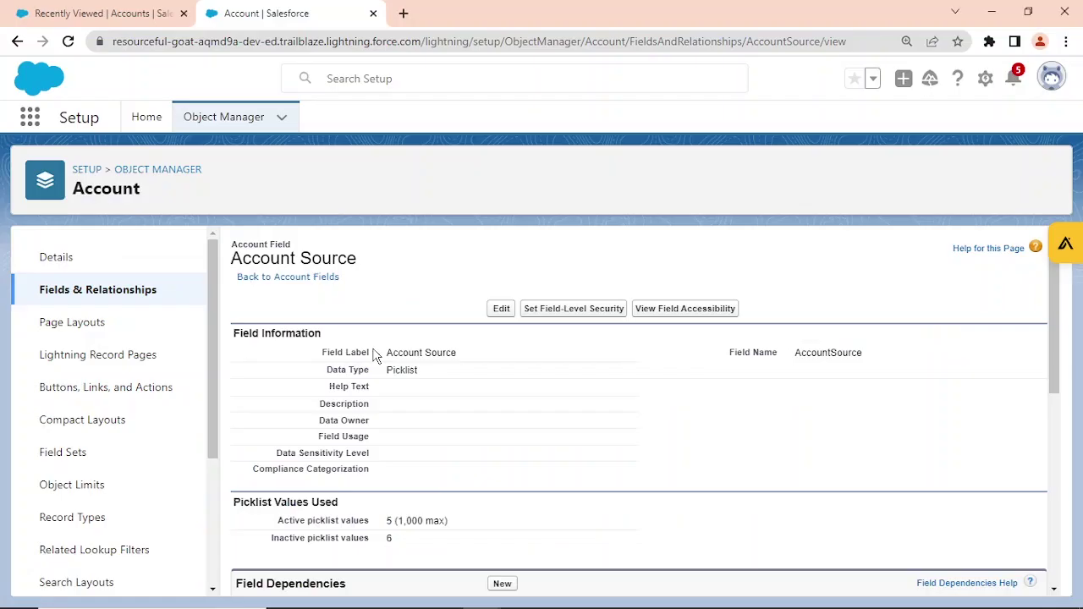
pyautogui.hotkey('alt', 'Tab')
pyautogui.hotkey('alt', 'Tab')
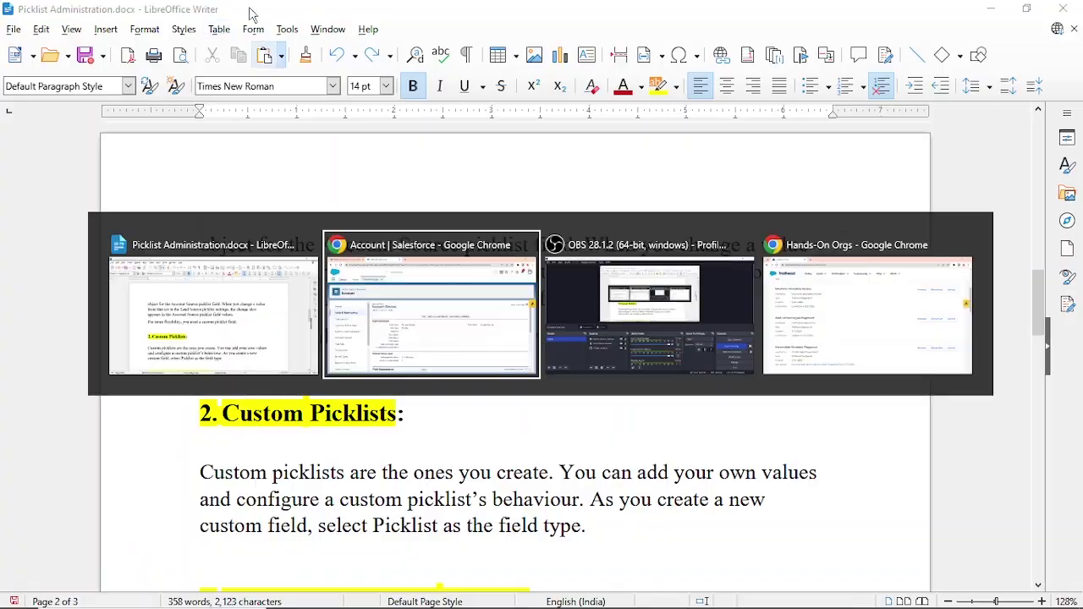
# Start a new student record from the Sales app's Students list, dismissing the feedback survey.
pyautogui.click(127, 14)
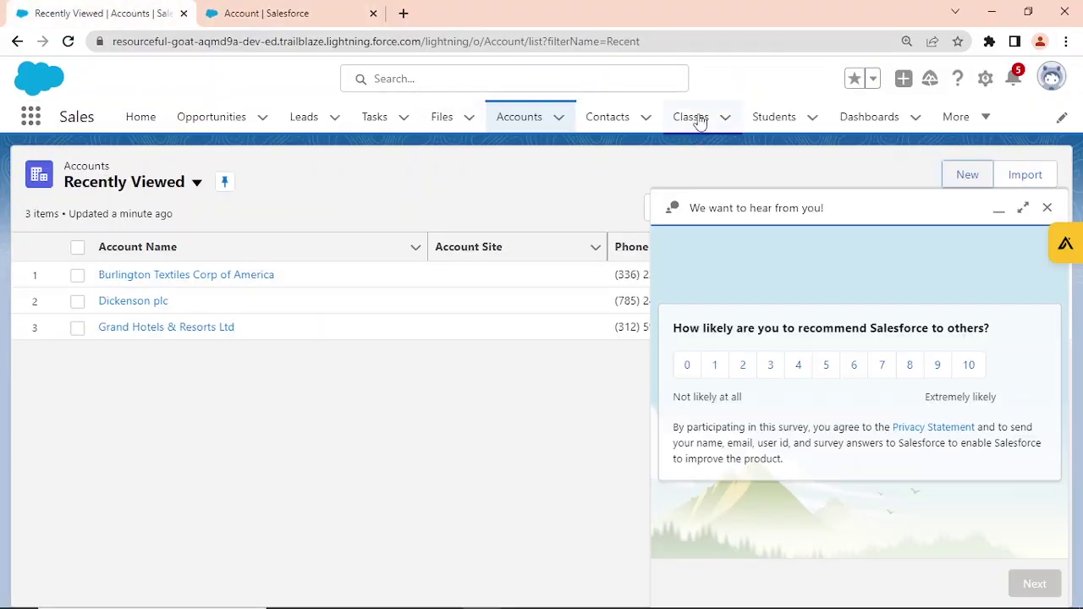
pyautogui.click(804, 120)
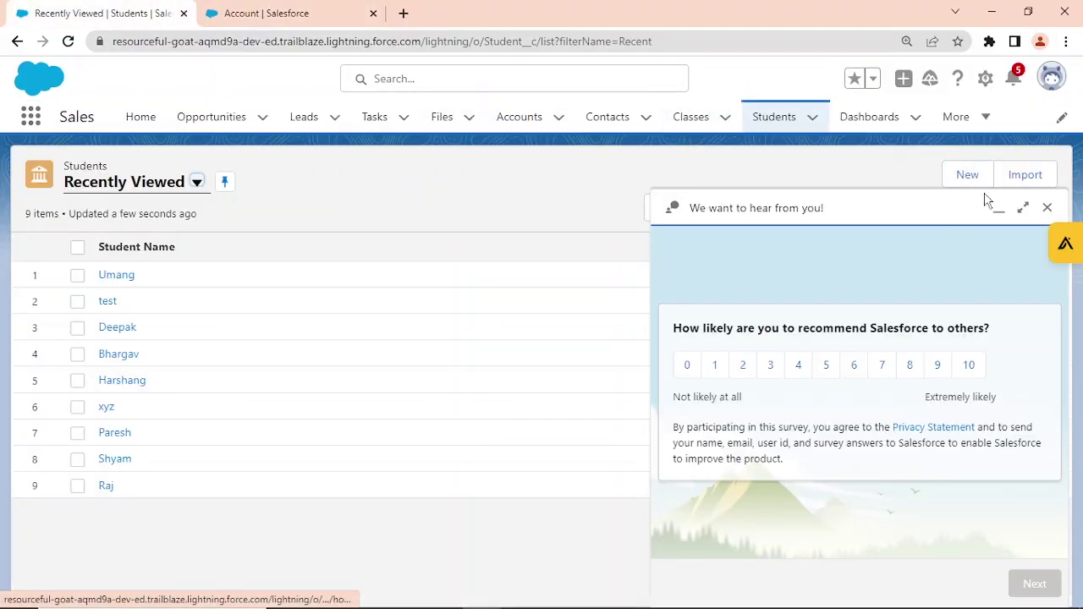
pyautogui.click(1048, 208)
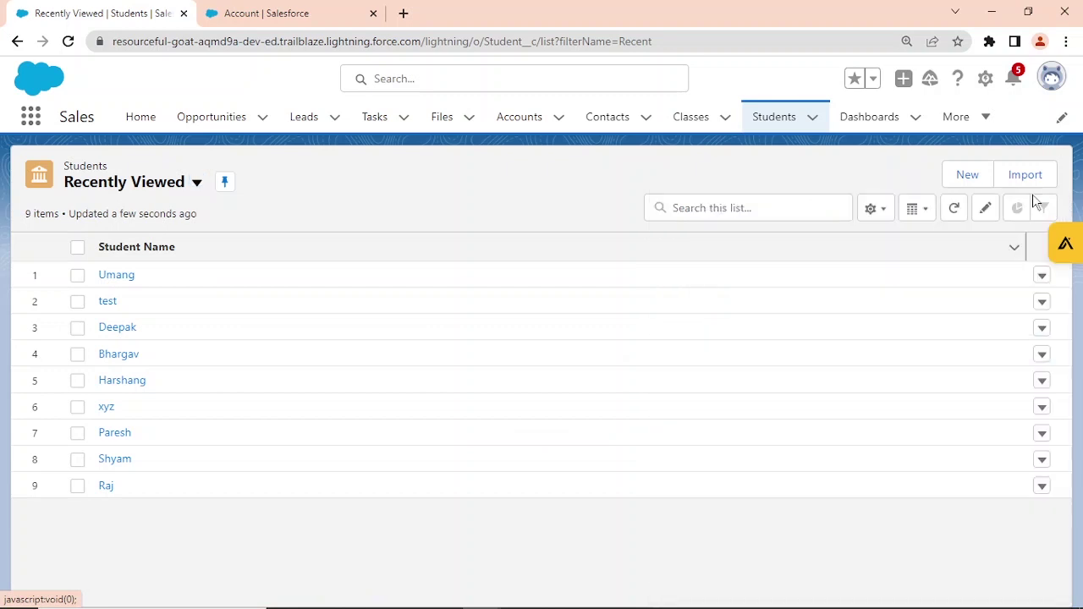
pyautogui.click(975, 173)
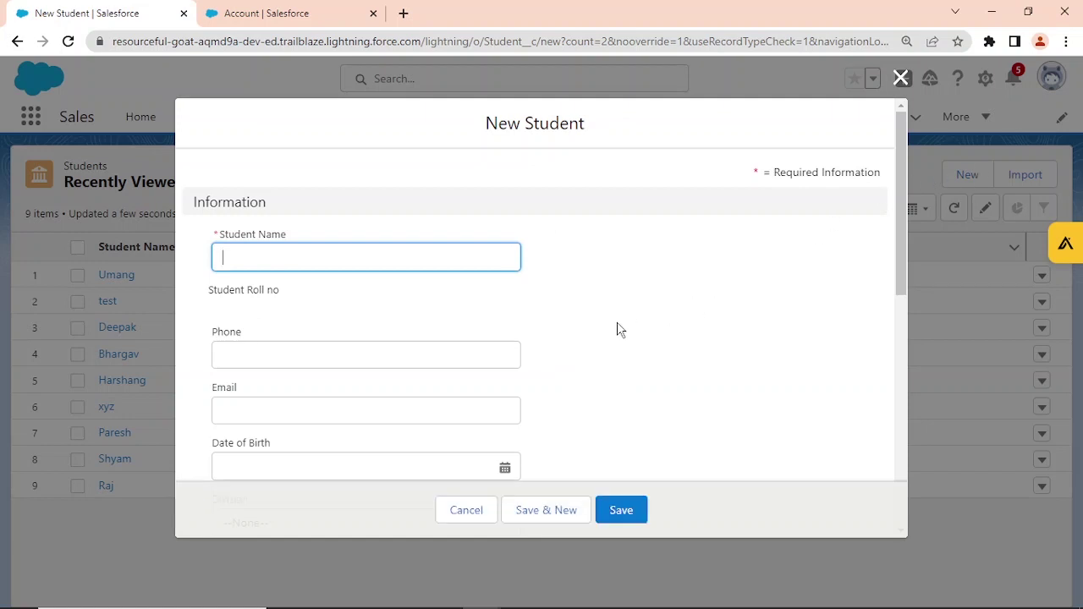
# Find the Division picklist in the New Student form and view its options.
pyautogui.scroll(-4, 619, 330)
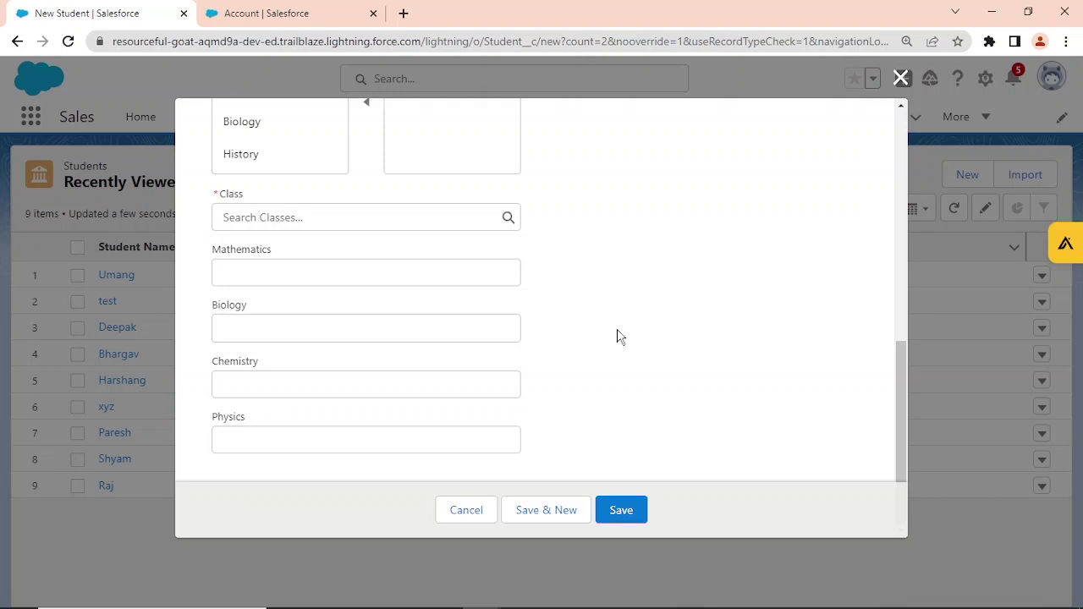
pyautogui.scroll(6, 618, 337)
pyautogui.scroll(-4, 618, 337)
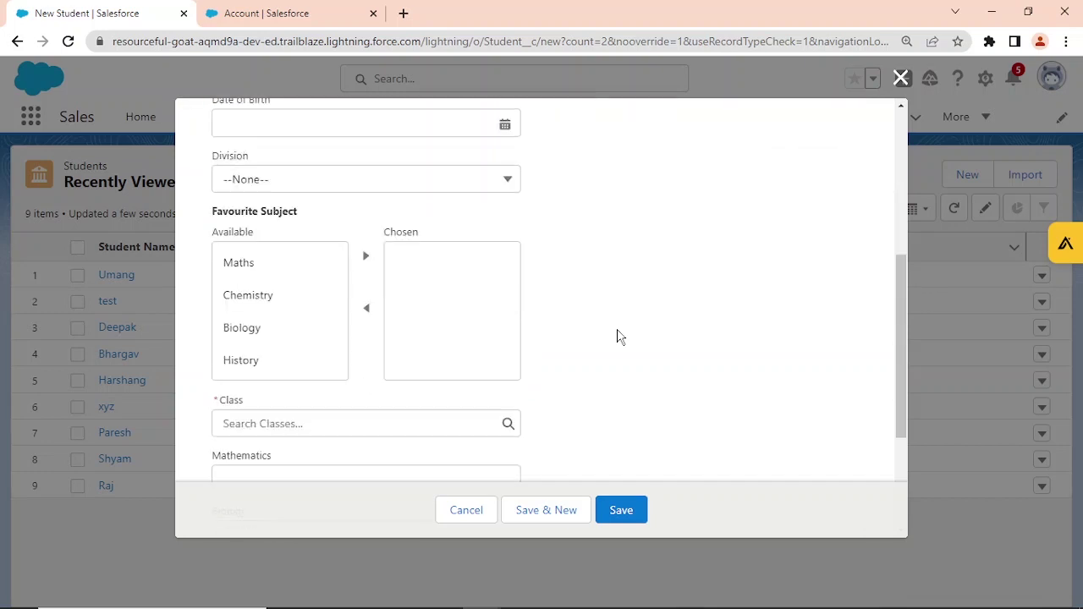
pyautogui.click(458, 190)
pyautogui.click(458, 180)
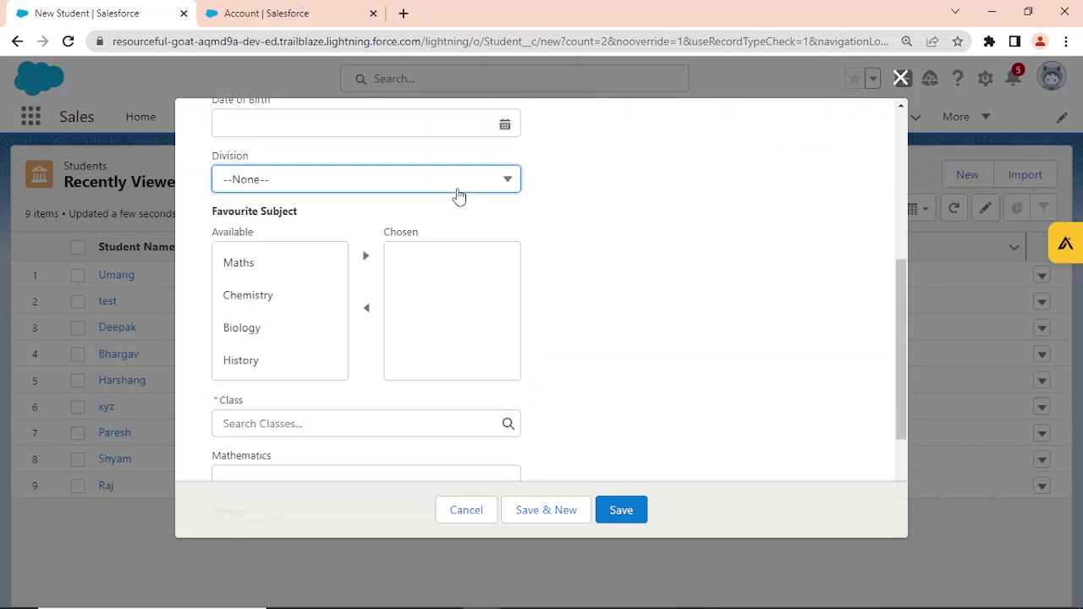
pyautogui.click(458, 194)
pyautogui.click(457, 194)
pyautogui.click(458, 194)
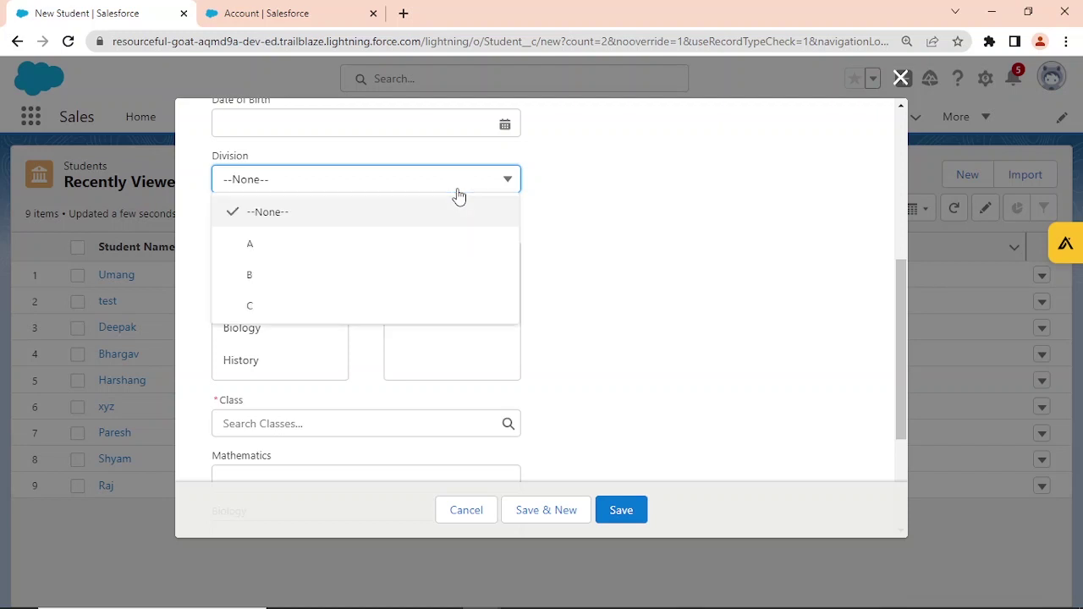
pyautogui.click(457, 194)
# Examine the Favourite Subject multi-select picklist in the New Student form and close the form without saving.
pyautogui.scroll(5, 725, 195)
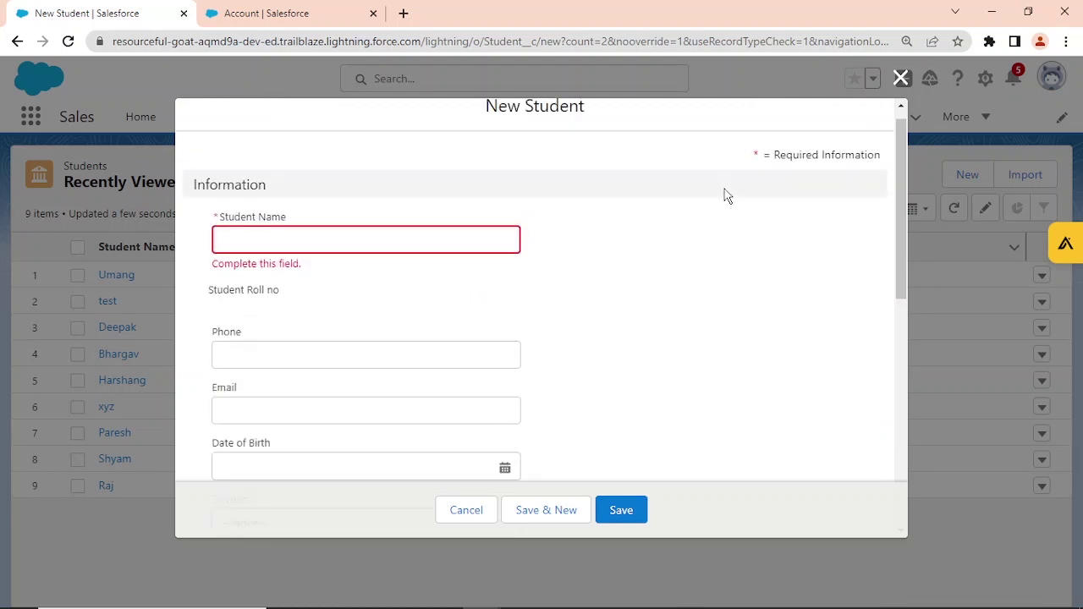
pyautogui.scroll(-4, 725, 196)
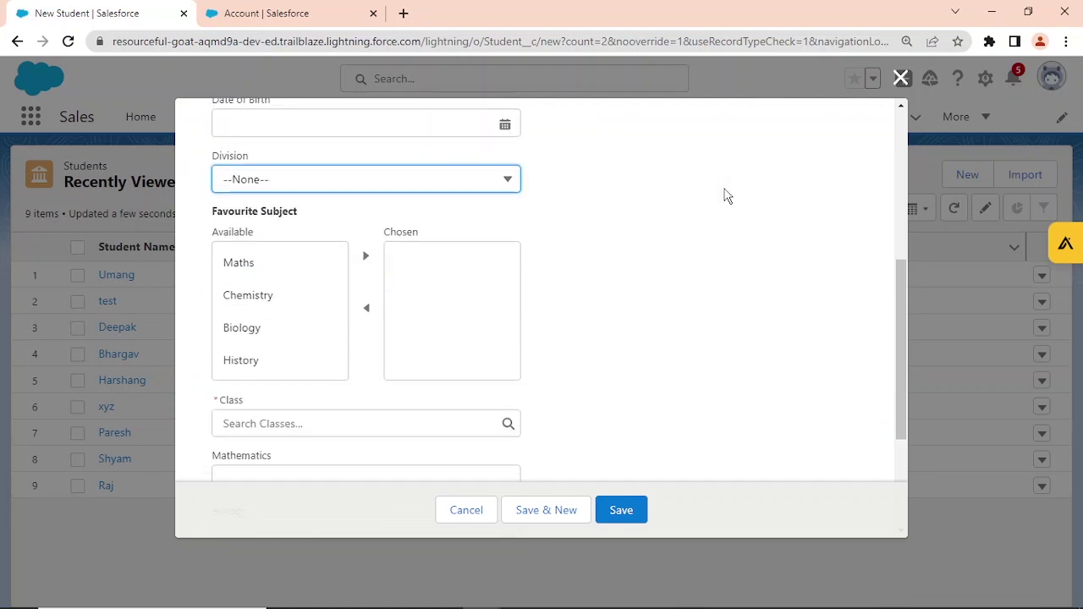
pyautogui.scroll(-3, 725, 196)
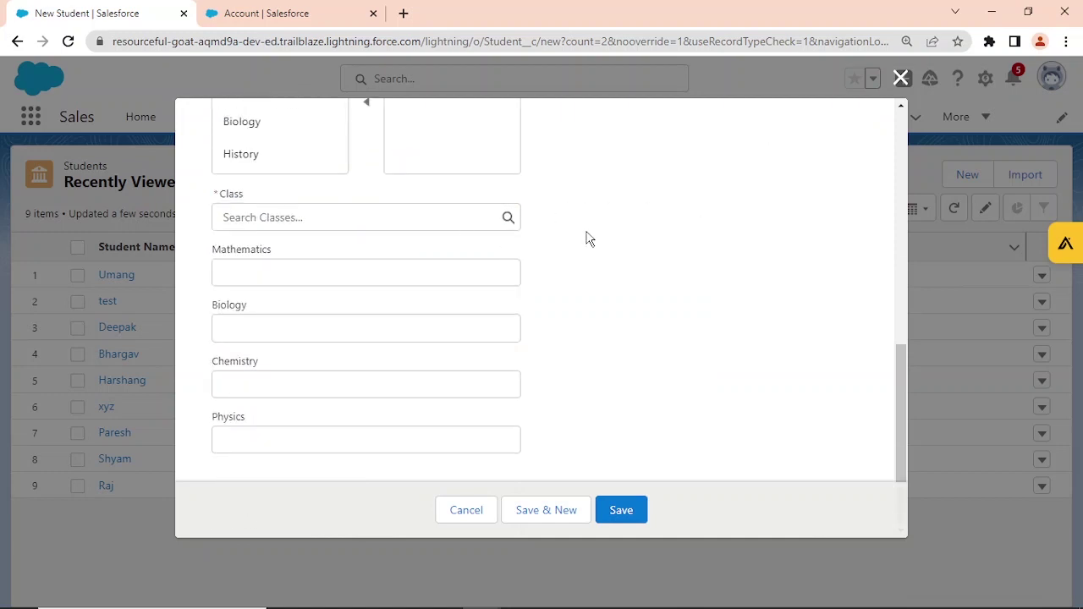
pyautogui.scroll(6, 590, 238)
pyautogui.scroll(-4, 590, 239)
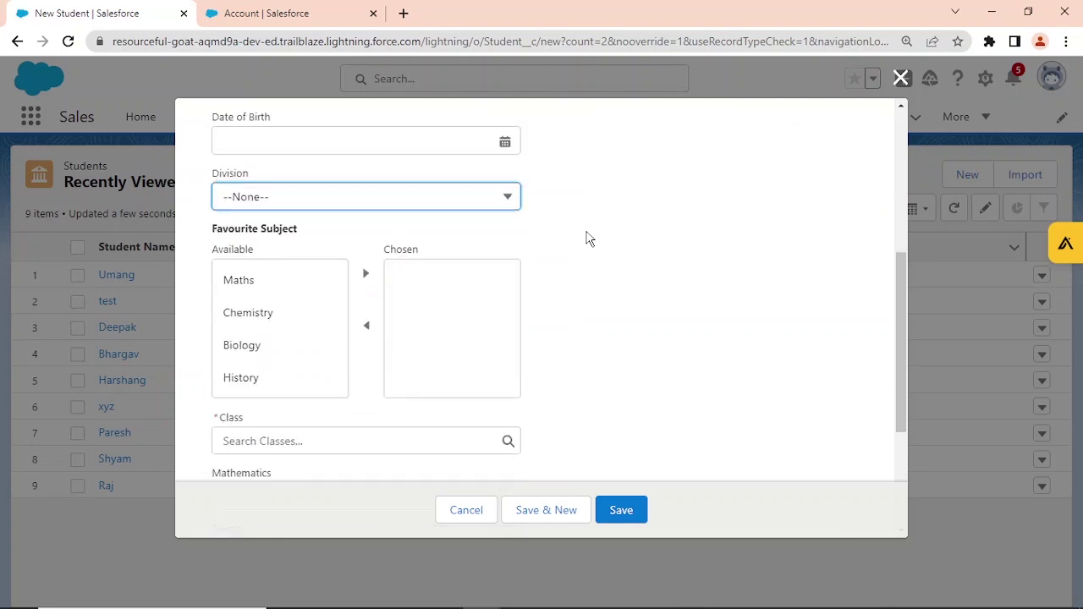
pyautogui.scroll(-3, 590, 239)
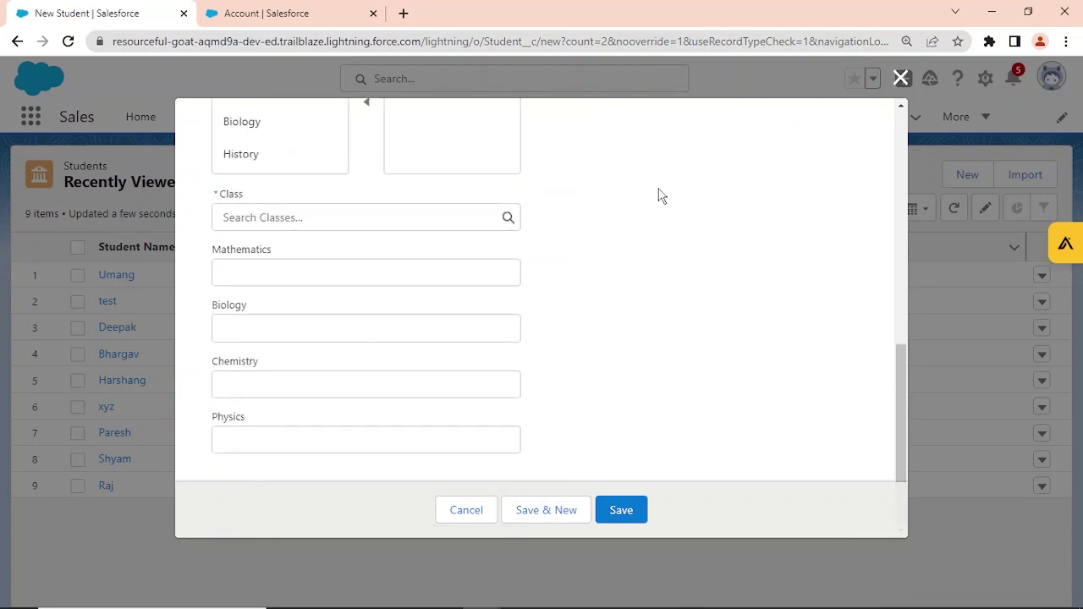
pyautogui.click(901, 78)
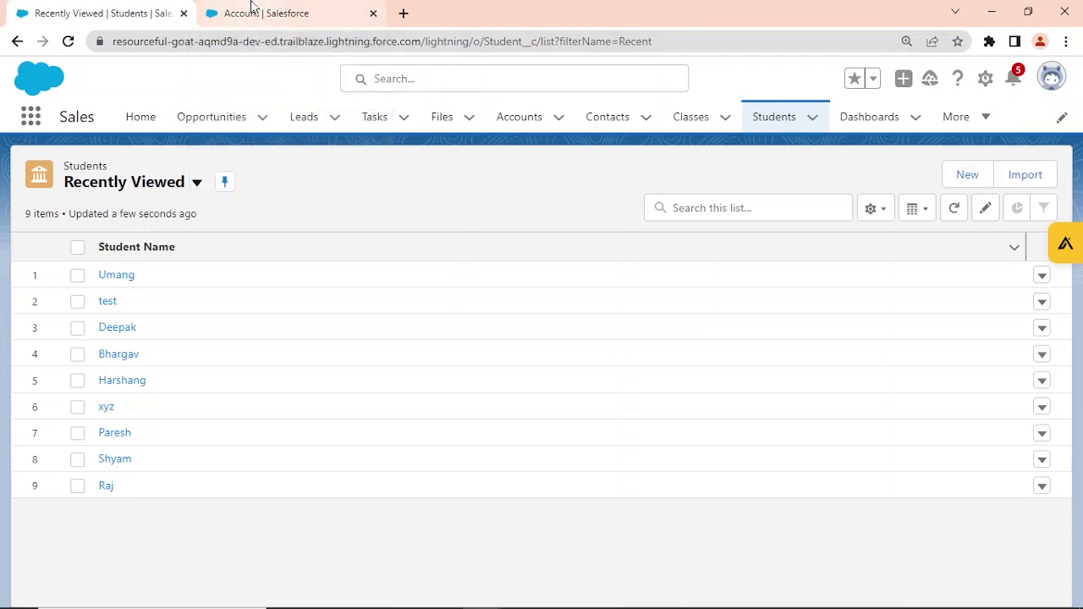
# Open the Student object's Fields & Relationships in the Setup Object Manager.
pyautogui.click(250, 6)
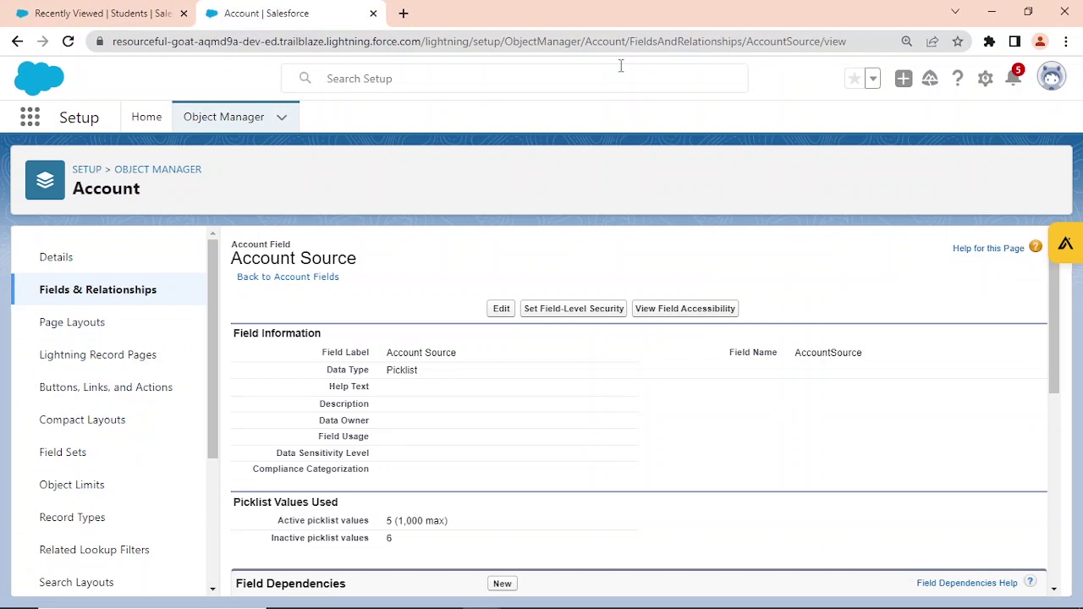
pyautogui.click(245, 125)
pyautogui.click(280, 123)
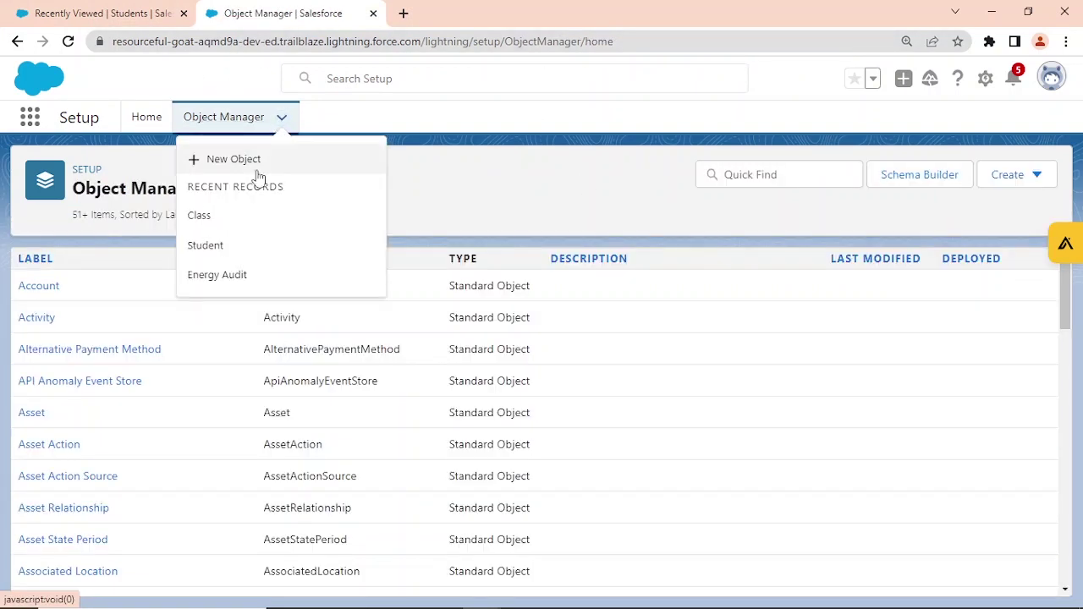
pyautogui.click(208, 250)
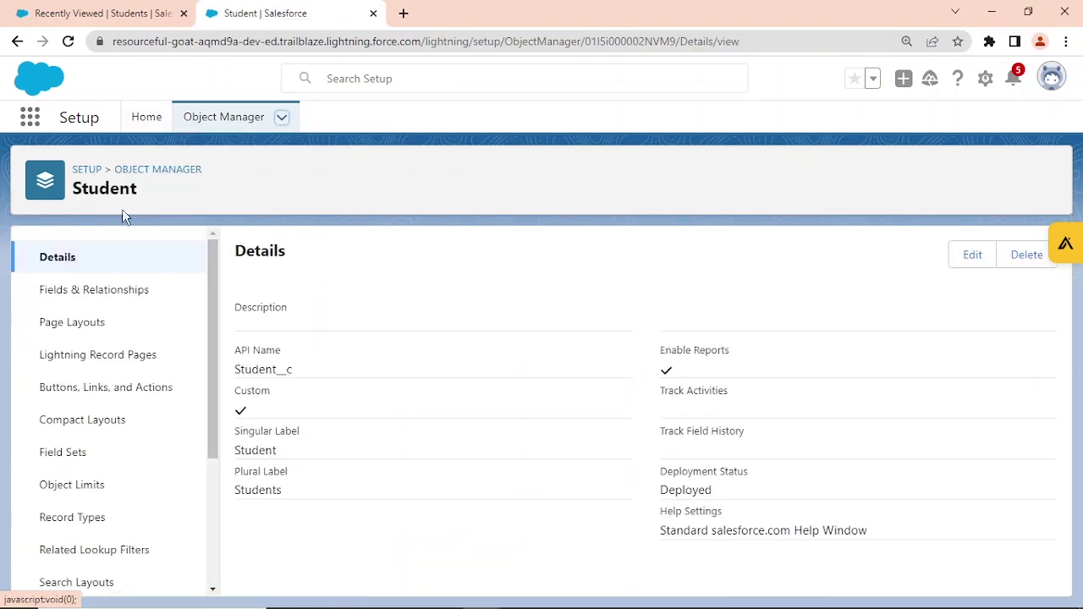
pyautogui.click(111, 292)
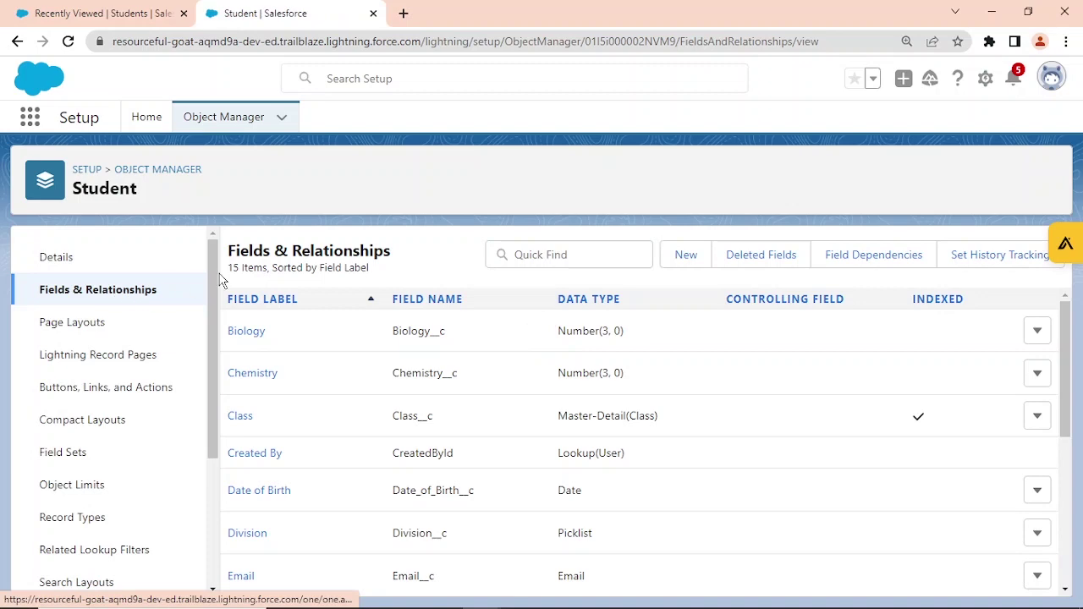
# Start a new custom field on the Student object with the Picklist data type and continue to its details.
pyautogui.click(677, 255)
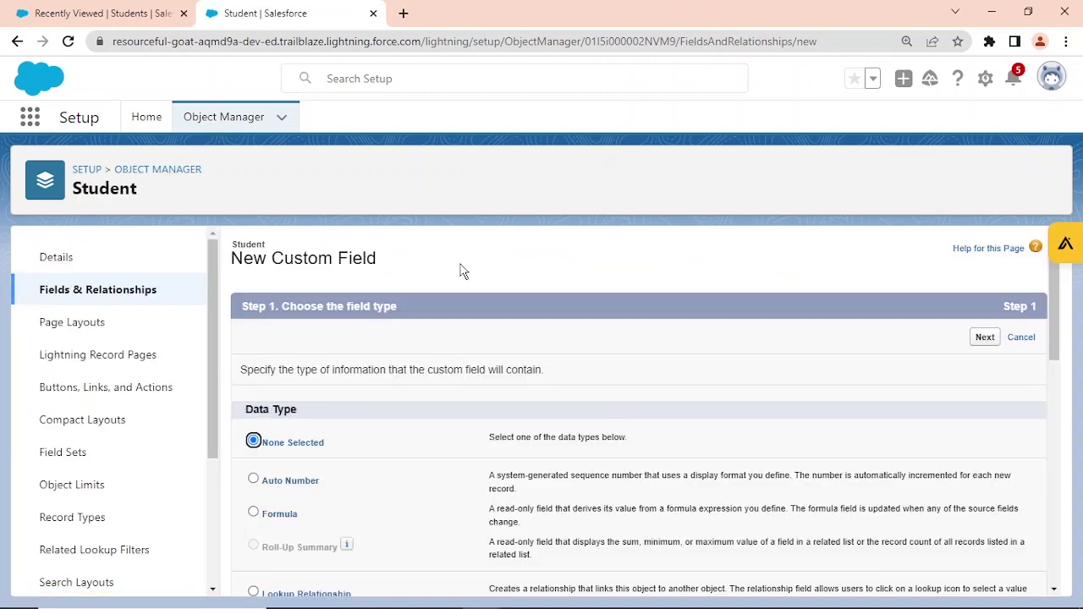
pyautogui.scroll(-4, 459, 268)
pyautogui.scroll(-4, 450, 273)
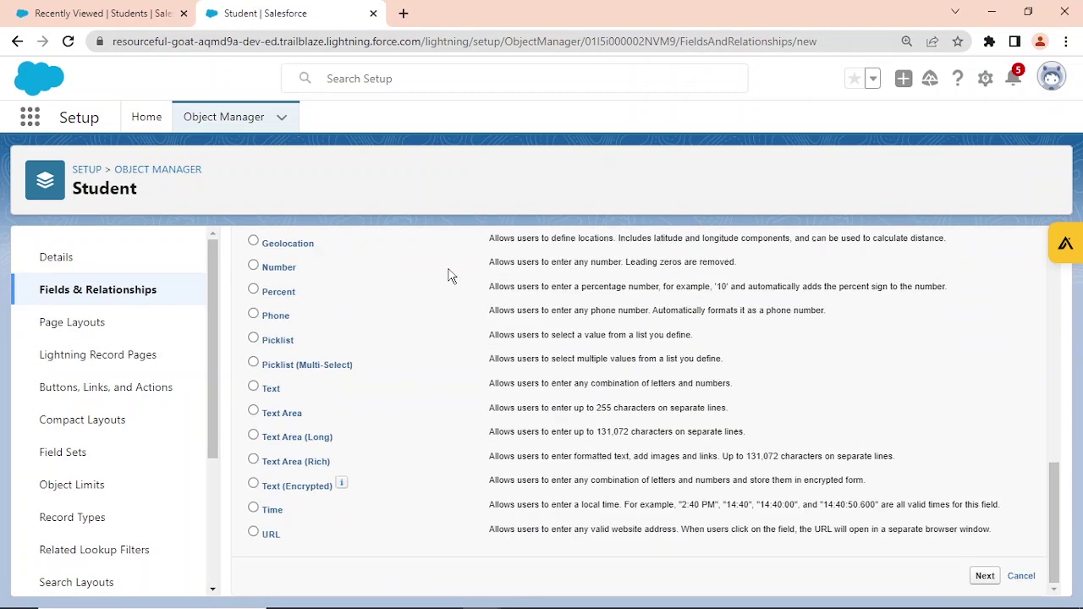
pyautogui.click(254, 338)
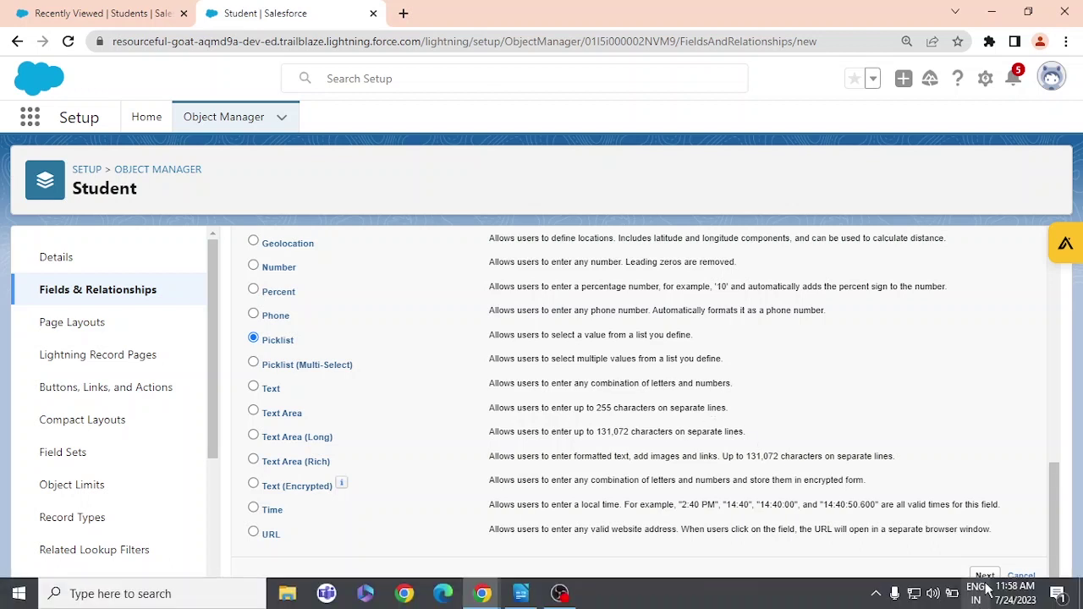
pyautogui.click(985, 576)
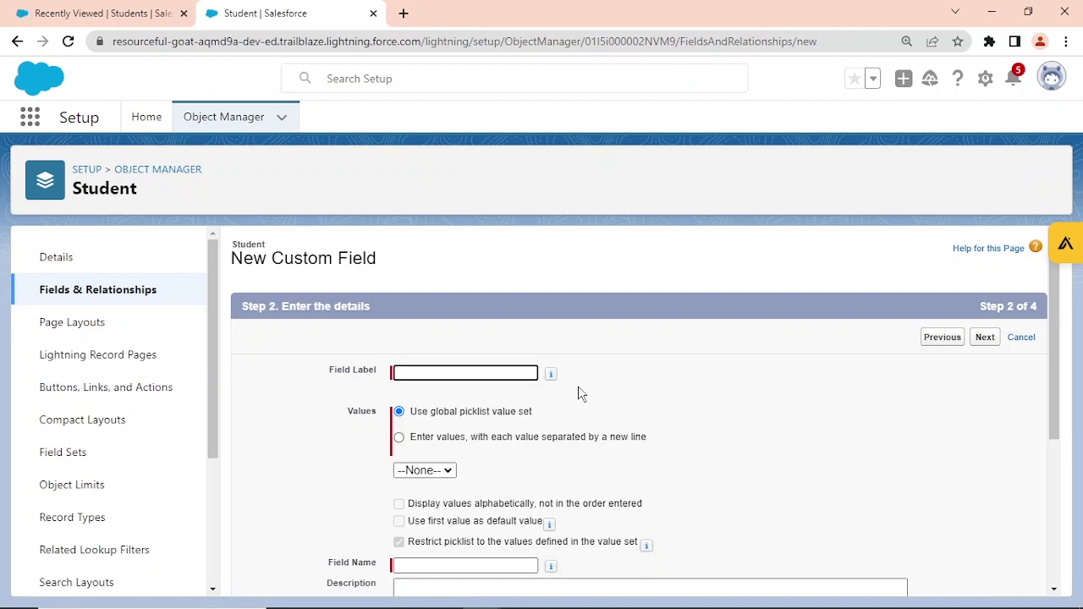
# Label the field Hobby and choose to enter its values directly, each separated by a new line.
pyautogui.write('Hobby')
pyautogui.click(400, 438)
pyautogui.click(422, 494)
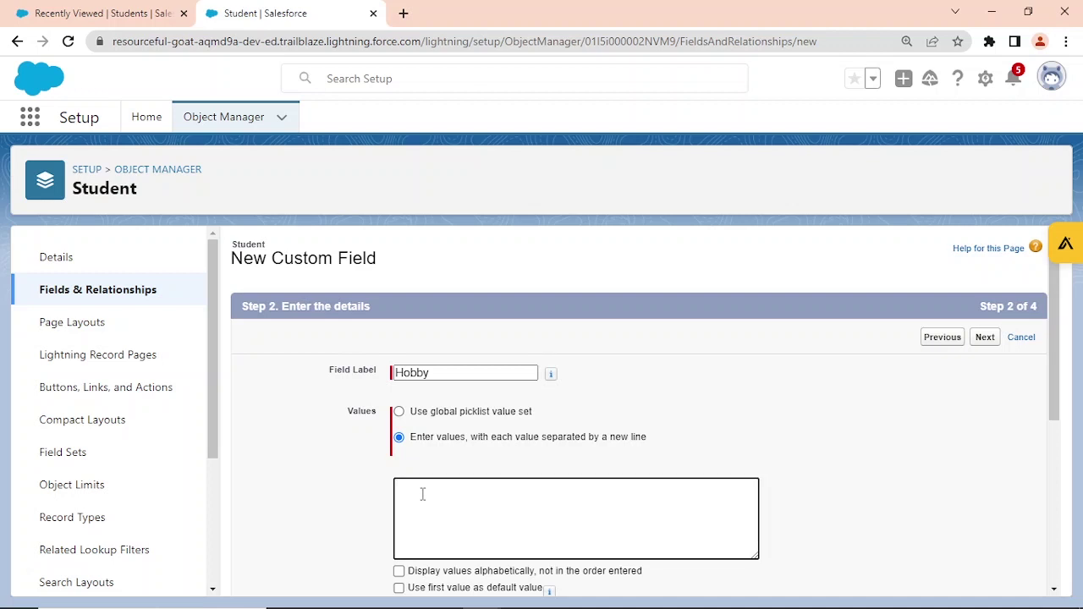
# Enter Playing Cricket, Singing and Trekking as the first three Hobby picklist values, one per line.
pyautogui.write('Crciket')
pyautogui.press('BackSpace')
pyautogui.press('BackSpace')
pyautogui.press('BackSpace')
pyautogui.press('BackSpace')
pyautogui.press('BackSpace')
pyautogui.press('BackSpace')
pyautogui.press('BackSpace')
pyautogui.write('Playing Cricket Singing Trekking')
# Add Swimming as the fourth Hobby picklist value, closing the developer tools opened by mistake.
pyautogui.write('Swi')
pyautogui.rightClick(424, 496)
pyautogui.press('Escape')
pyautogui.write('g')
pyautogui.hotkey('ctrl', 'shift', 'i')
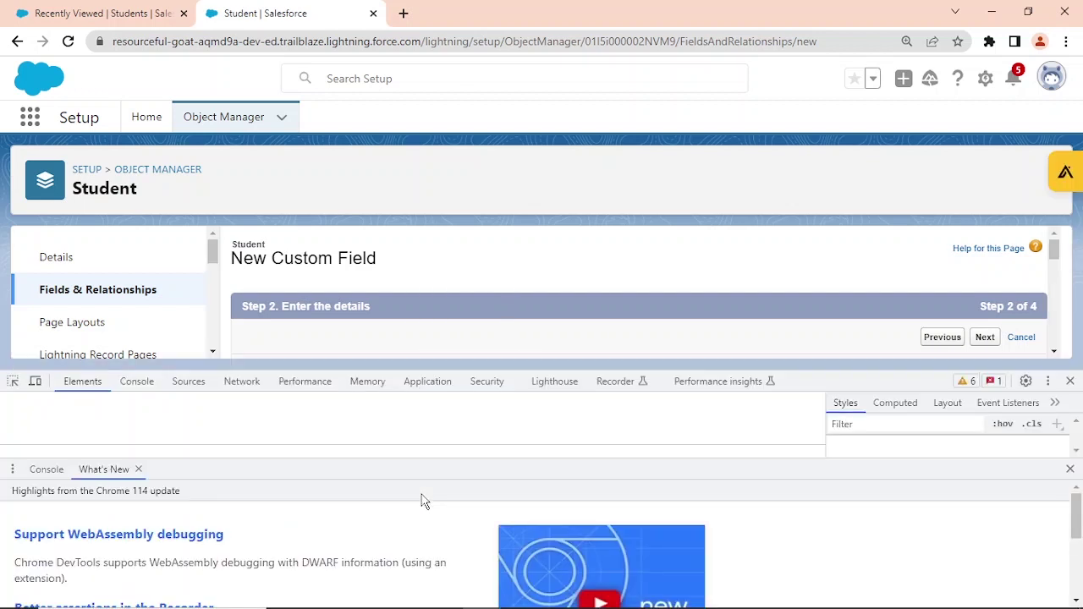
pyautogui.click(1071, 382)
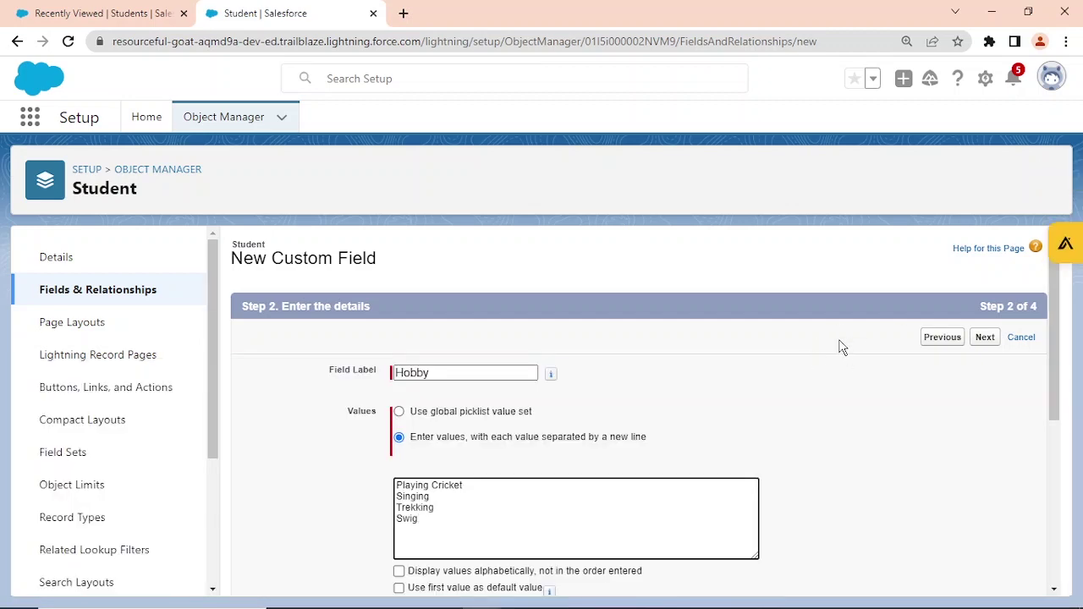
pyautogui.hotkey('ctrl', '-')
pyautogui.hotkey('ctrl', '-')
pyautogui.hotkey('ctrl', '+')
pyautogui.hotkey('ctrl', '+')
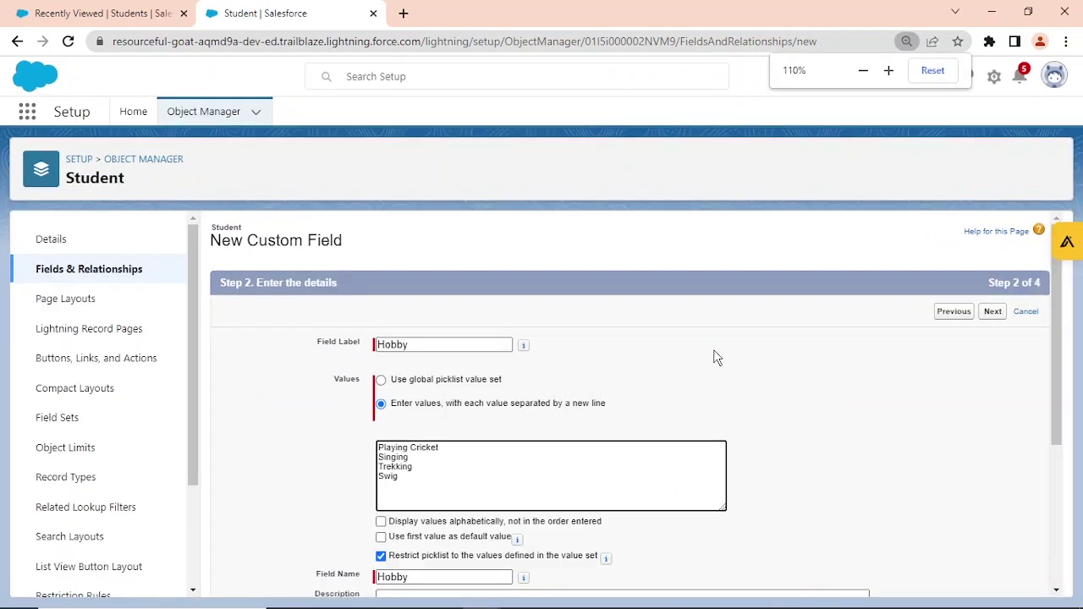
pyautogui.hotkey('ctrl', '-')
pyautogui.press('BackSpace')
pyautogui.write('mming')
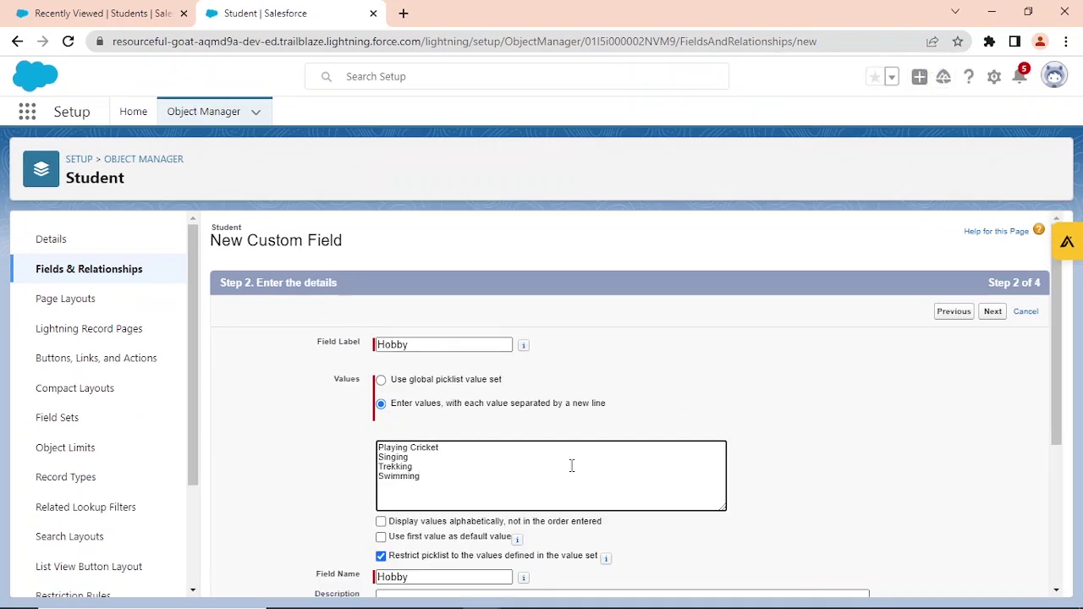
# Review the Hobby value options for alphabetical display, first value as default, and restricting the picklist to the value set.
pyautogui.scroll(-3, 571, 466)
pyautogui.scroll(3, 593, 435)
pyautogui.scroll(-3, 616, 434)
pyautogui.hotkey('ctrl', '+')
pyautogui.hotkey('ctrl', '+')
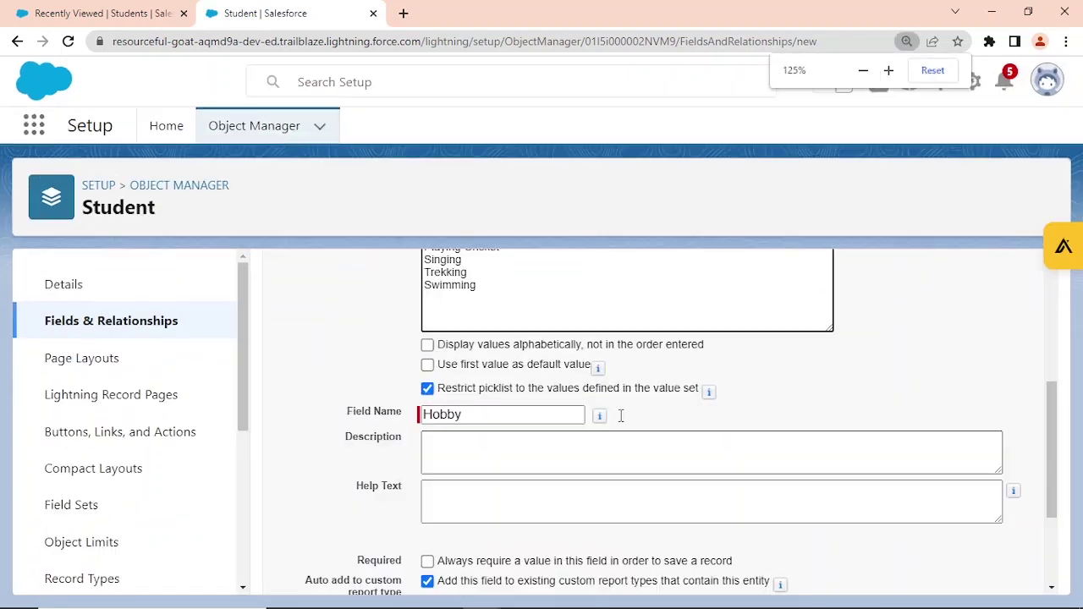
pyautogui.scroll(-1, 622, 416)
pyautogui.scroll(5, 623, 416)
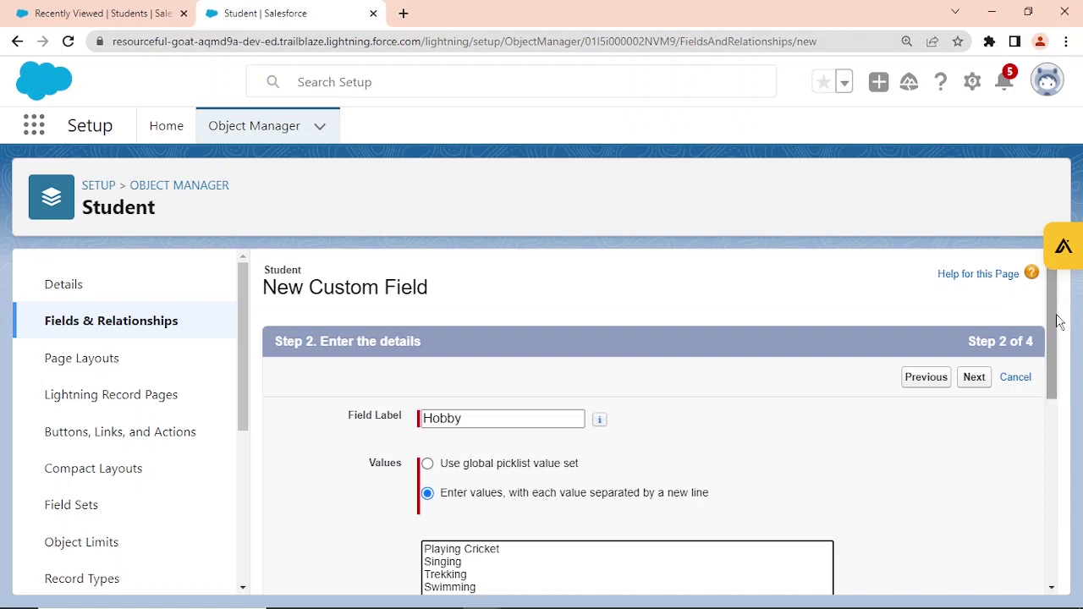
pyautogui.moveTo(1049, 312); pyautogui.dragTo(1048, 381)
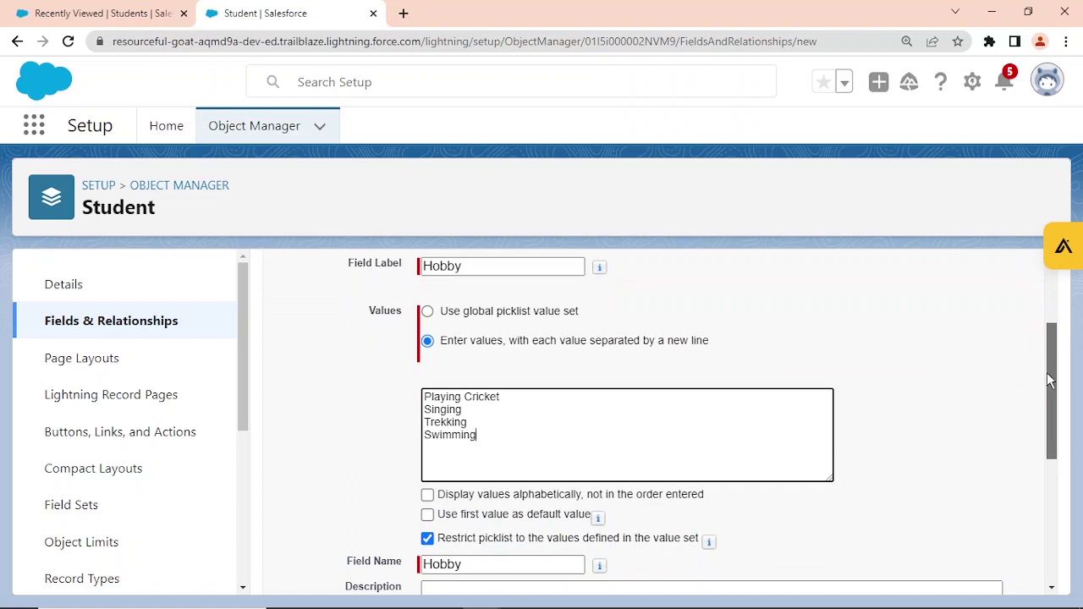
pyautogui.scroll(-1, 1048, 381)
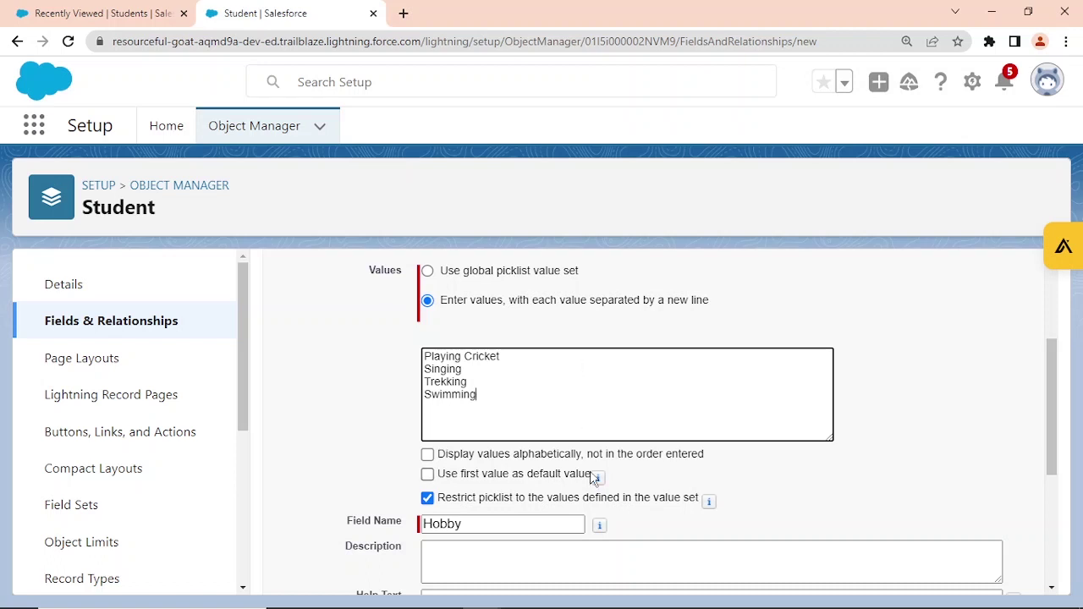
pyautogui.moveTo(598, 481)
pyautogui.moveTo(709, 502)
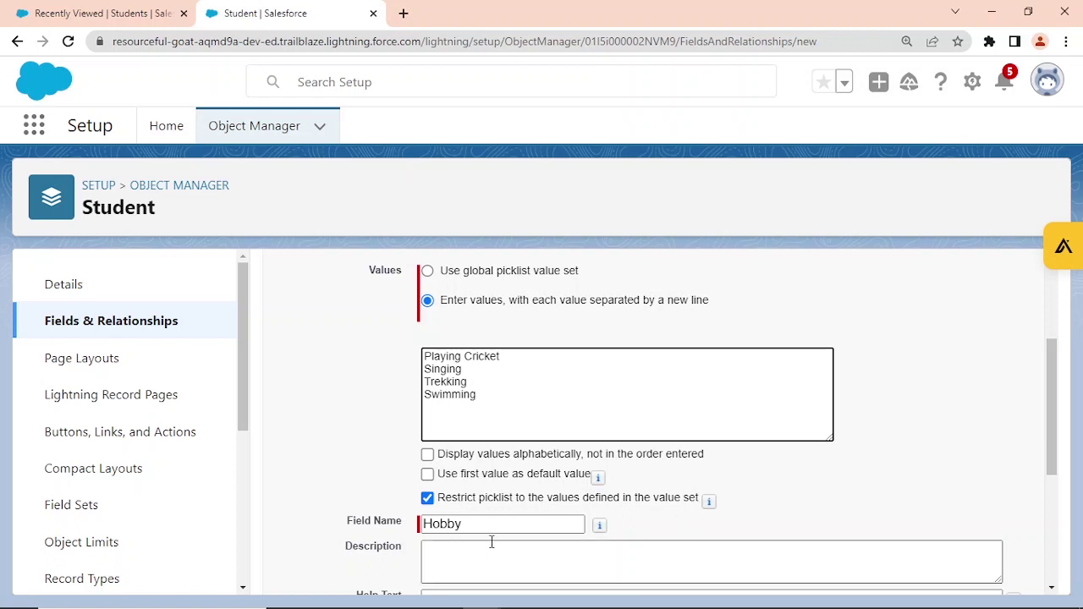
# Turn the value set restriction off and back on, and review the Required, custom report type and Default Value settings.
pyautogui.click(429, 499)
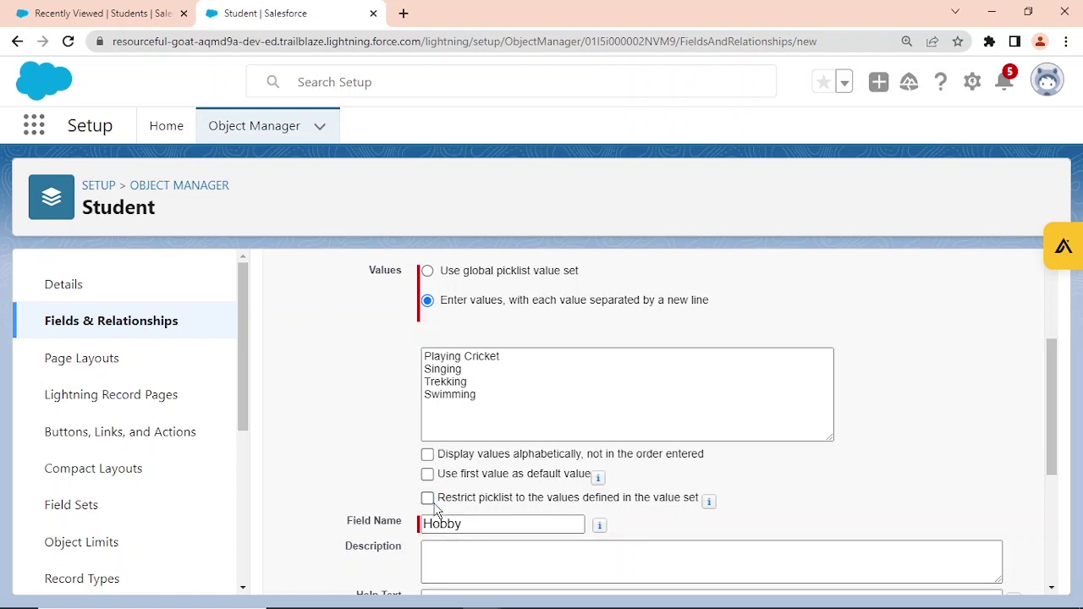
pyautogui.click(429, 499)
pyautogui.scroll(-3, 848, 366)
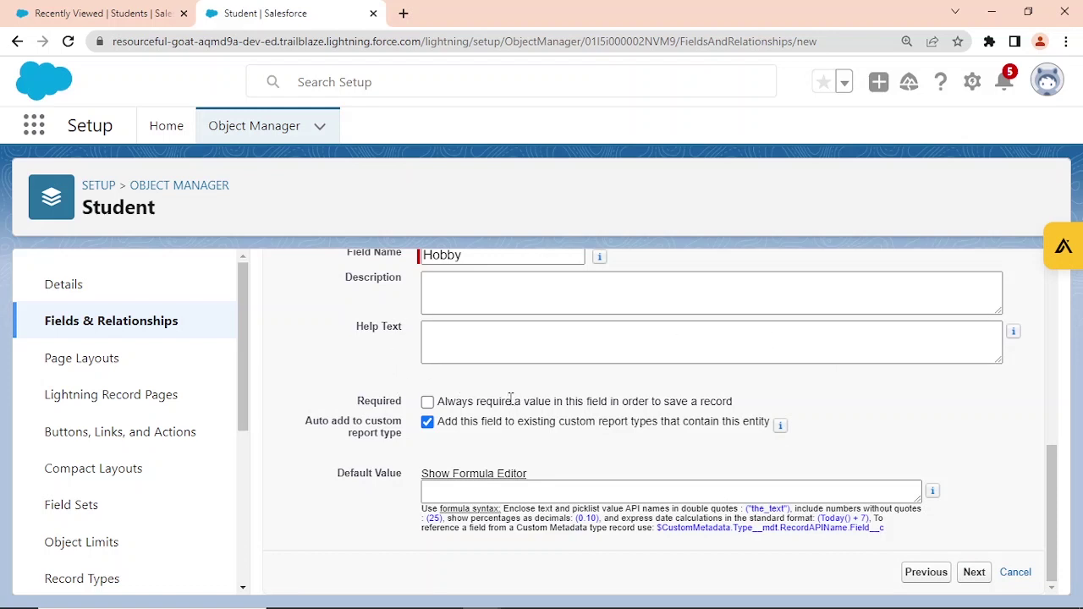
pyautogui.scroll(4, 511, 400)
pyautogui.scroll(-4, 511, 400)
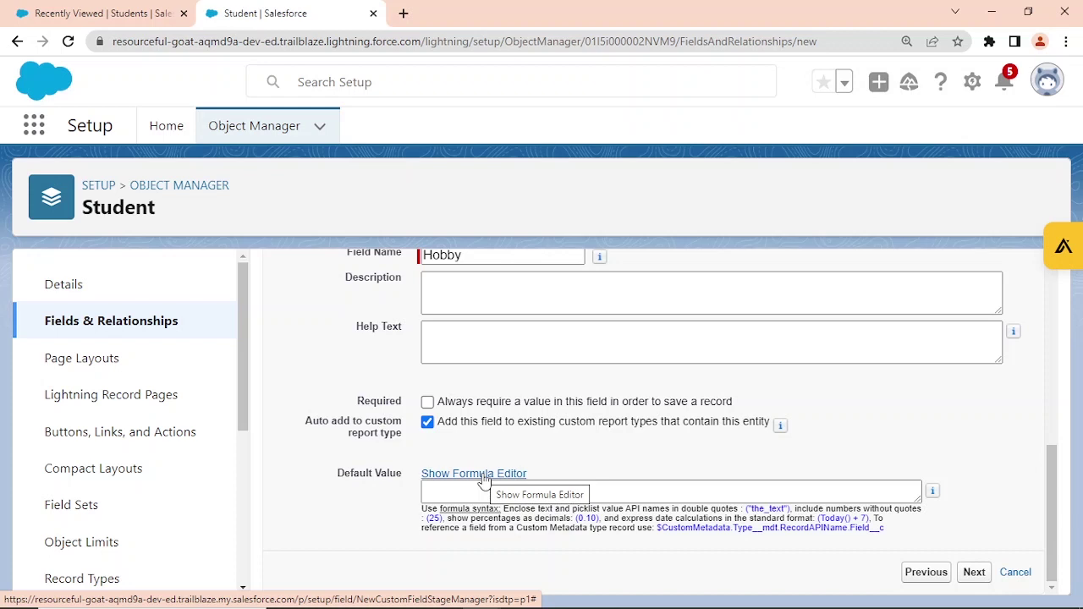
pyautogui.scroll(7, 600, 448)
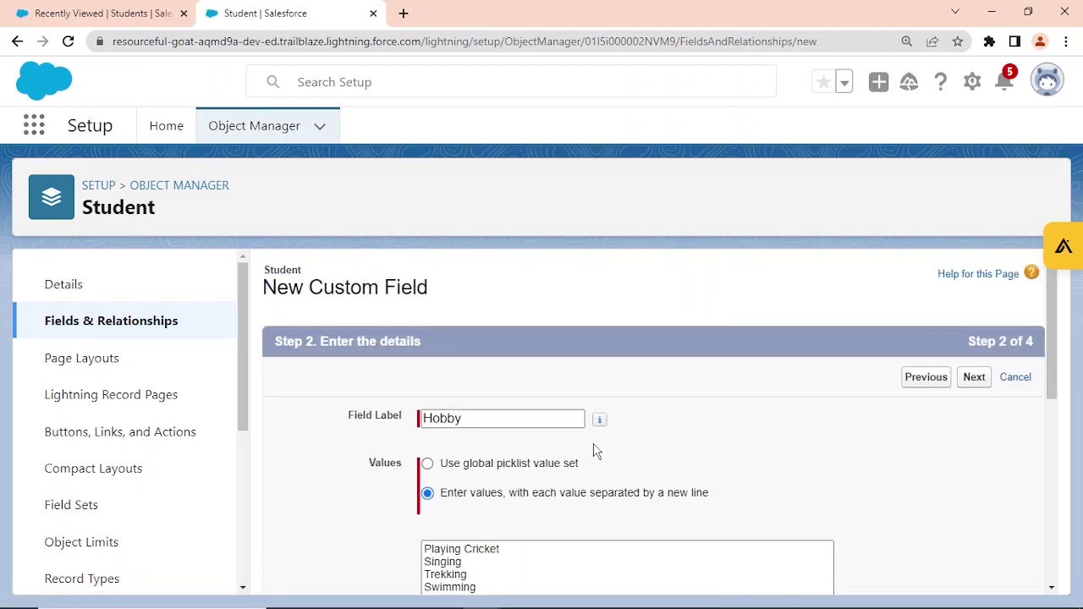
# Try to advance the Hobby field from its details to the third step of the New Custom Field wizard.
pyautogui.hotkey('ctrl', '-')
pyautogui.hotkey('ctrl', '-')
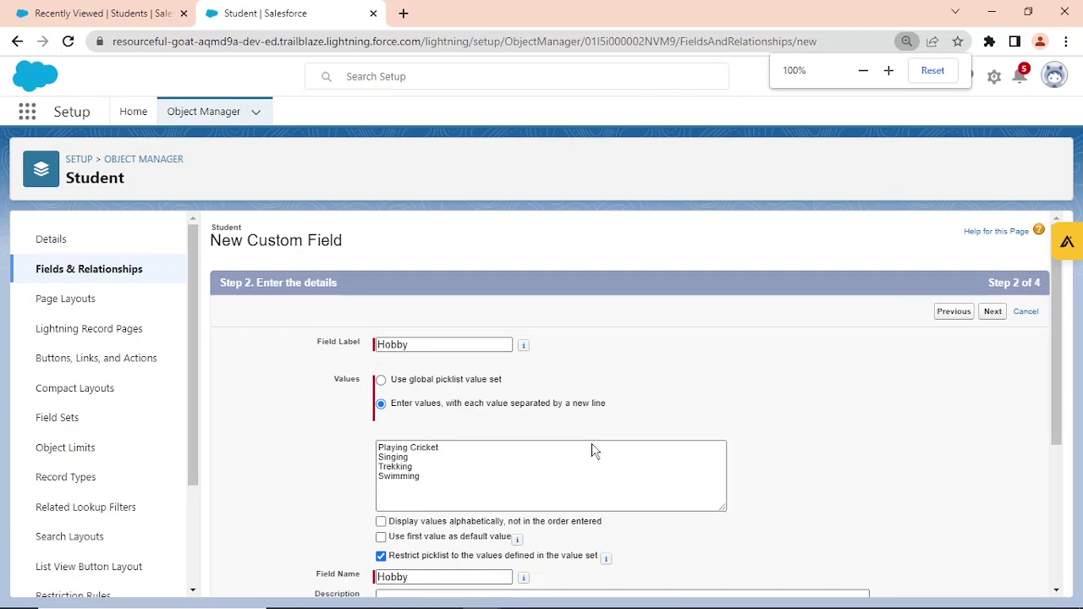
pyautogui.hotkey('ctrl', '-')
pyautogui.scroll(-3, 597, 451)
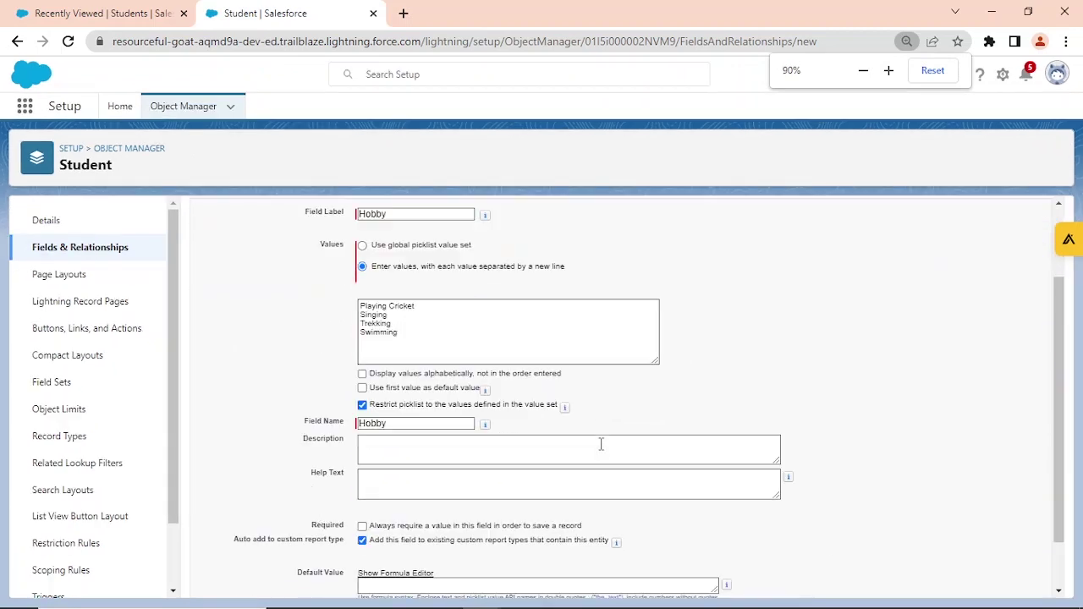
pyautogui.hotkey('ctrl', '+')
pyautogui.scroll(-1, 795, 490)
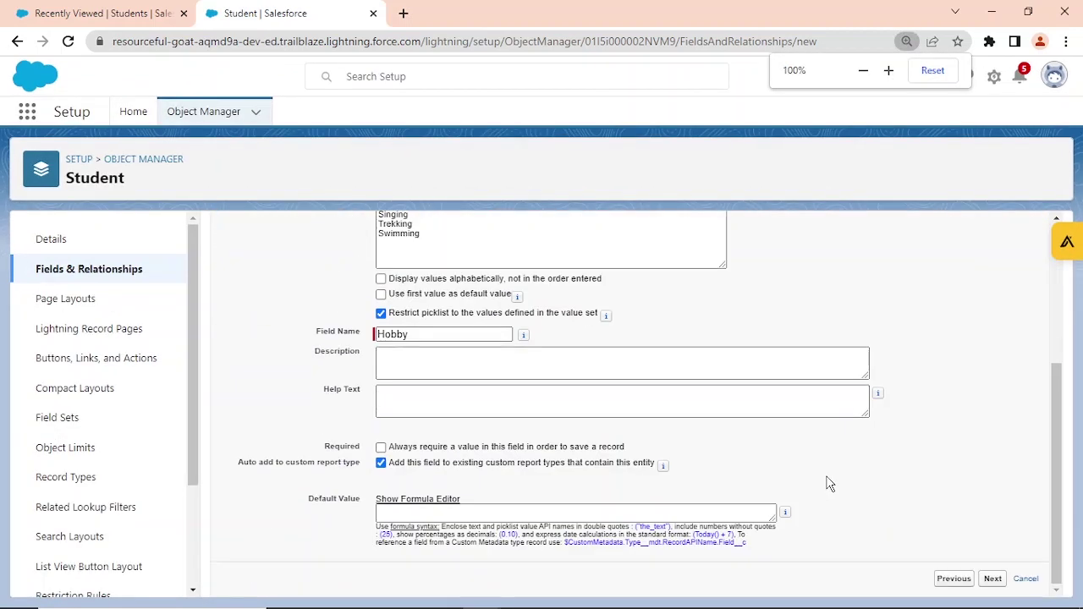
pyautogui.click(996, 584)
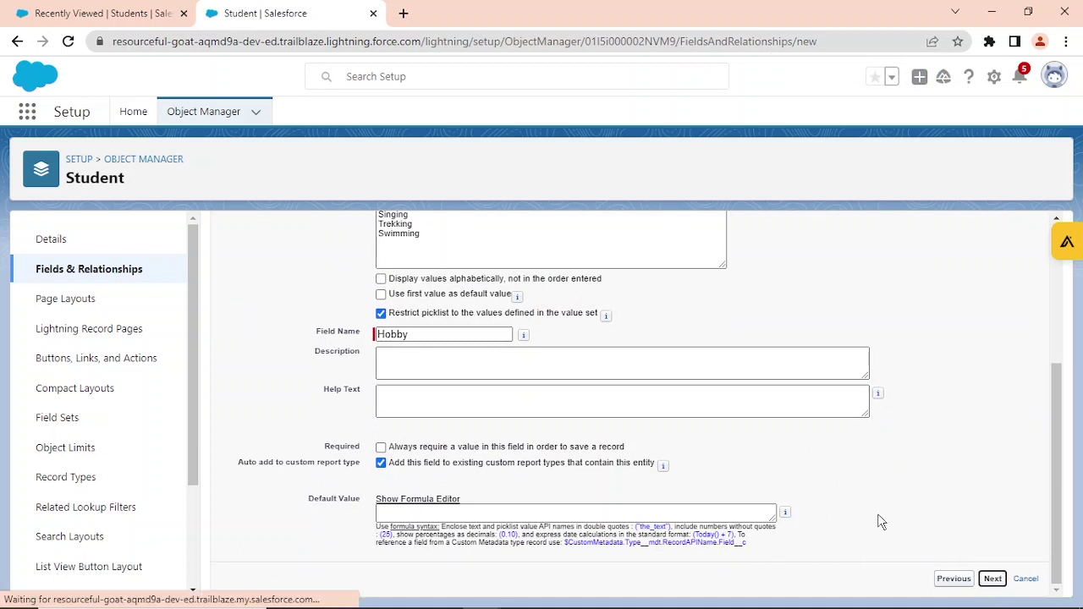
pyautogui.scroll(5, 967, 484)
pyautogui.scroll(-5, 968, 478)
pyautogui.click(981, 580)
pyautogui.scroll(5, 1020, 491)
pyautogui.scroll(-5, 1021, 490)
# Check the entered Hobby values and try again to move on from the field details.
pyautogui.hotkey('alt', 'Tab')
pyautogui.press('Tab')
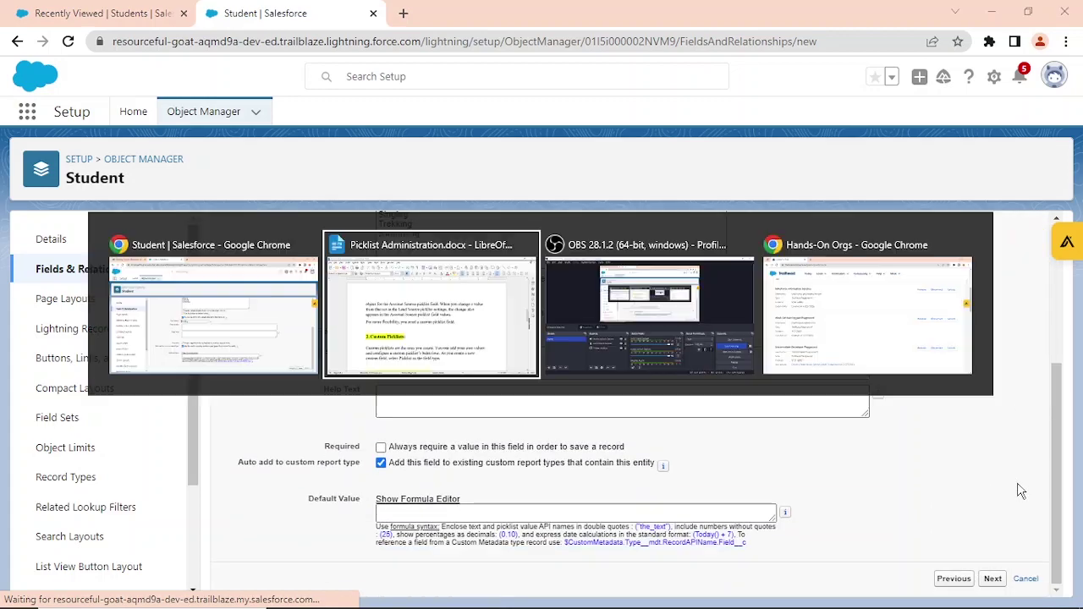
pyautogui.hotkey('alt', 'Tab')
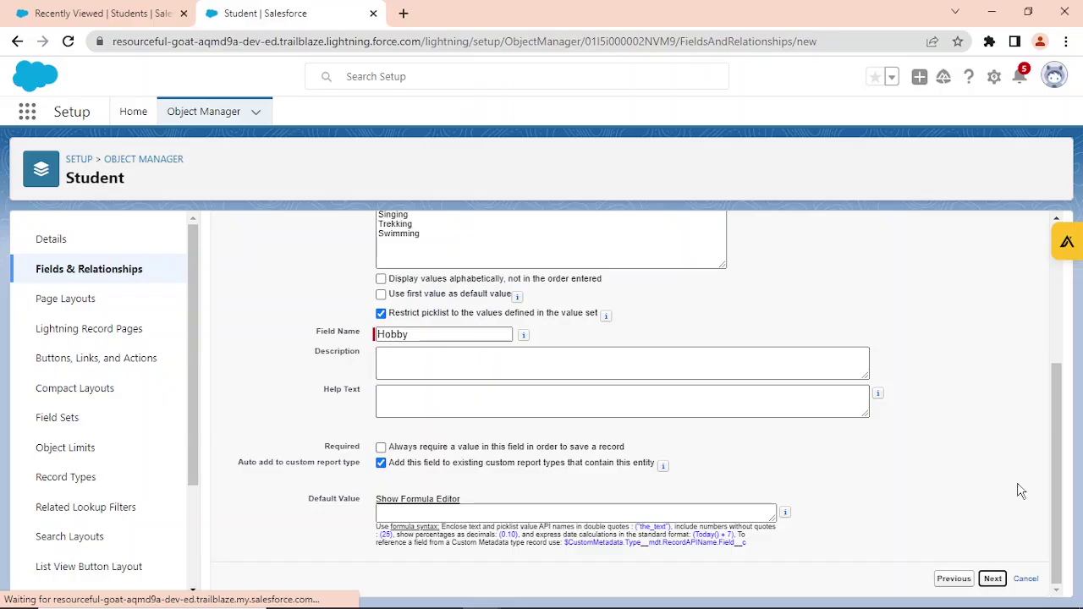
pyautogui.scroll(5, 965, 470)
pyautogui.scroll(-5, 947, 474)
pyautogui.click(988, 580)
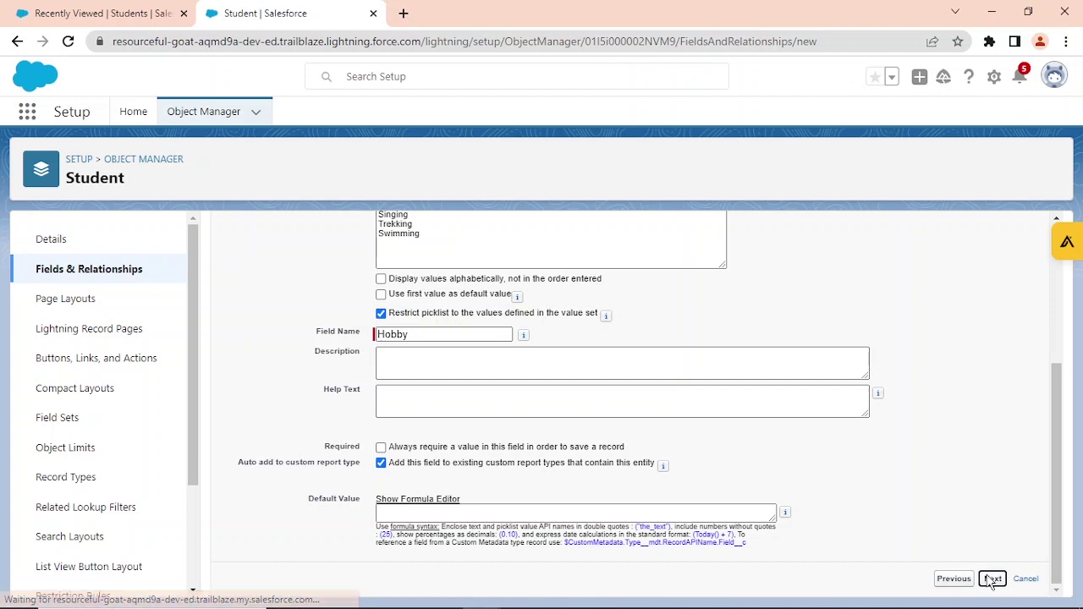
pyautogui.moveTo(435, 468); pyautogui.dragTo(358, 443)
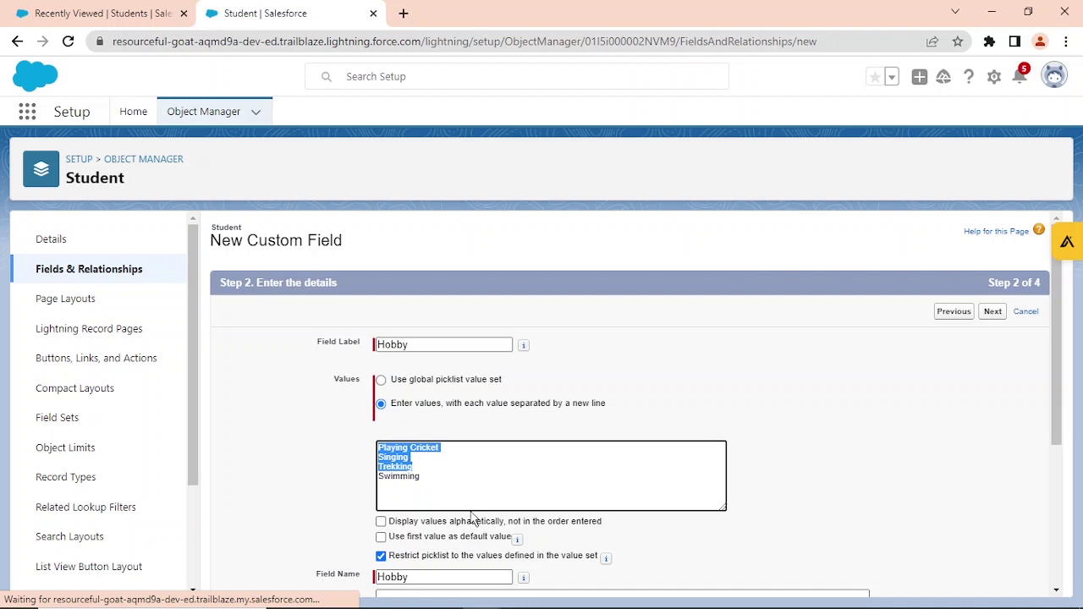
pyautogui.doubleClick(438, 480)
pyautogui.moveTo(437, 480); pyautogui.dragTo(382, 433)
pyautogui.click(994, 311)
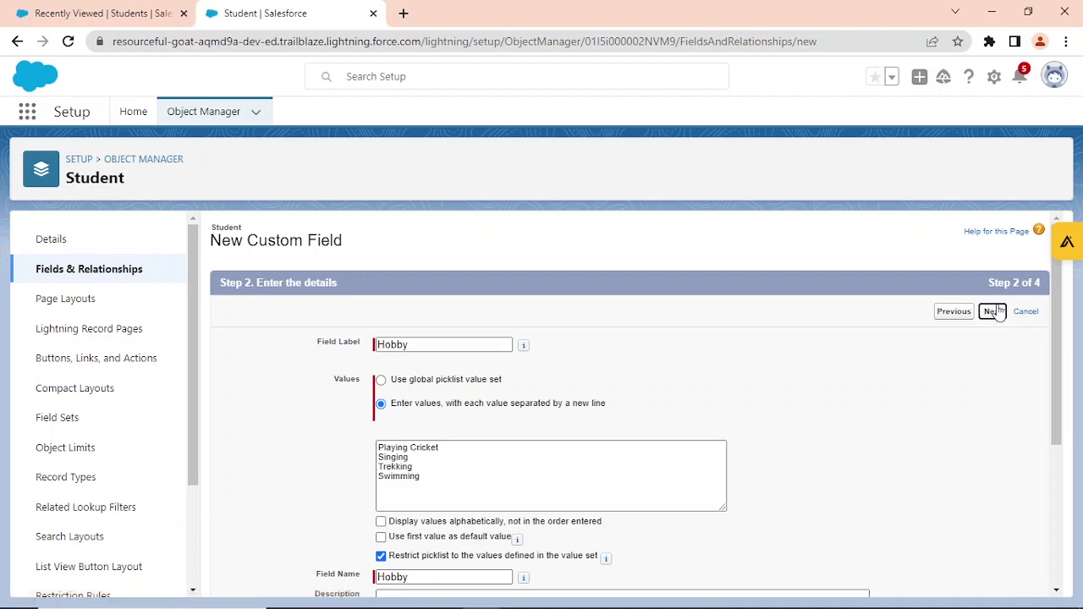
# Review the Hobby field's entered details and try reloading the New Custom Field page.
pyautogui.scroll(-3, 834, 416)
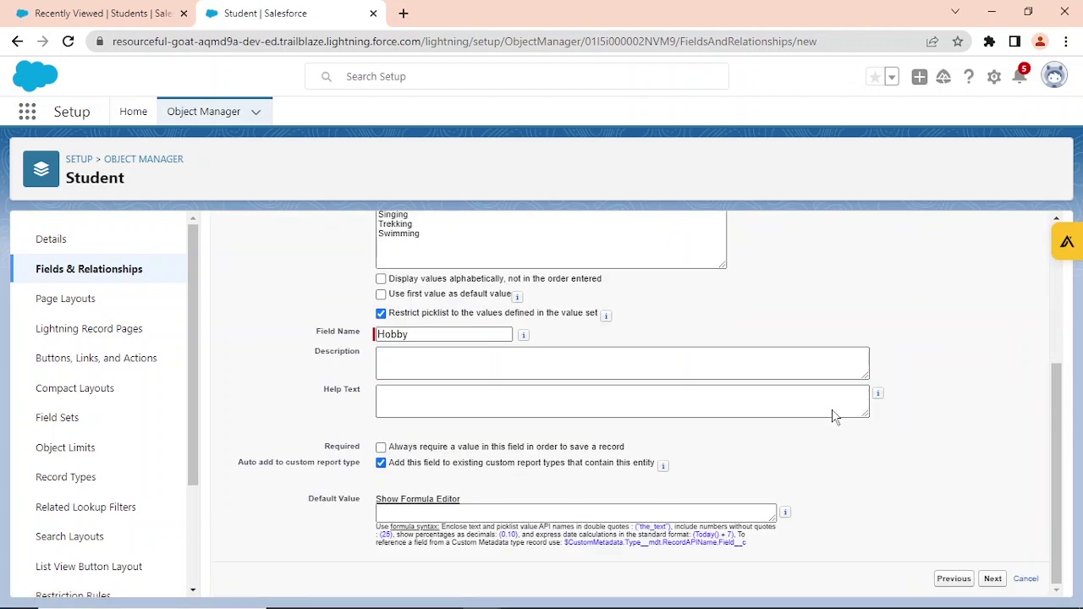
pyautogui.scroll(3, 833, 416)
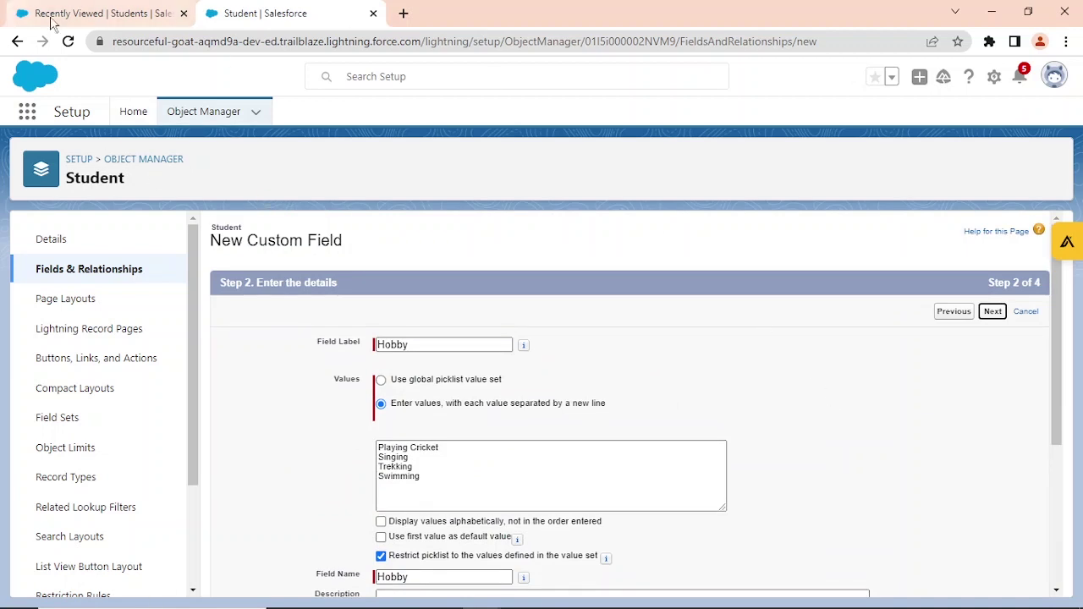
pyautogui.click(68, 42)
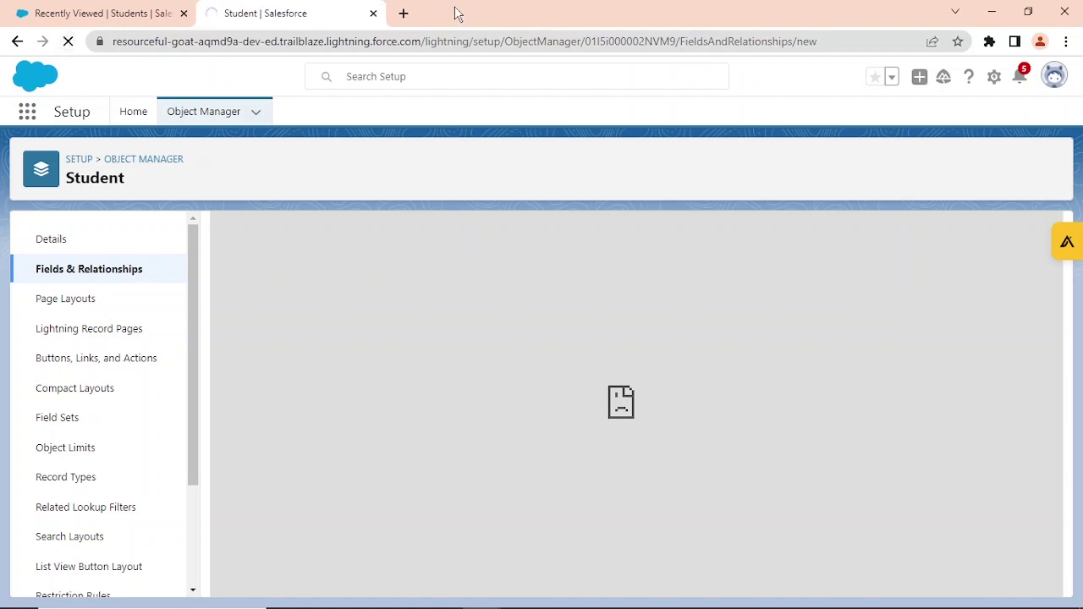
# Test the internet connection by searching for youtube in a new browser tab, and close that tab.
pyautogui.click(401, 13)
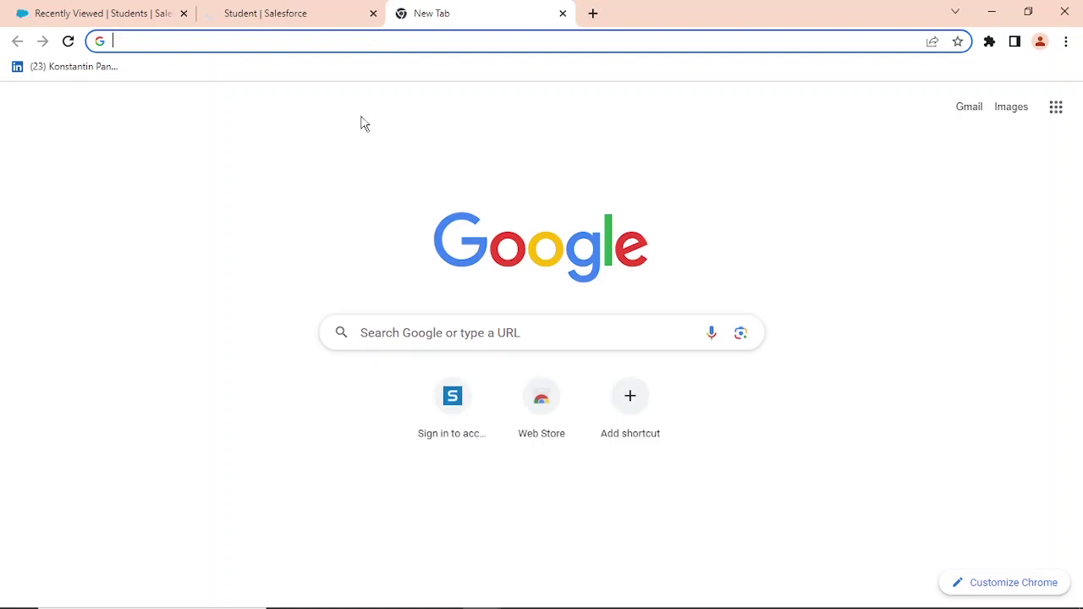
pyautogui.write('yo')
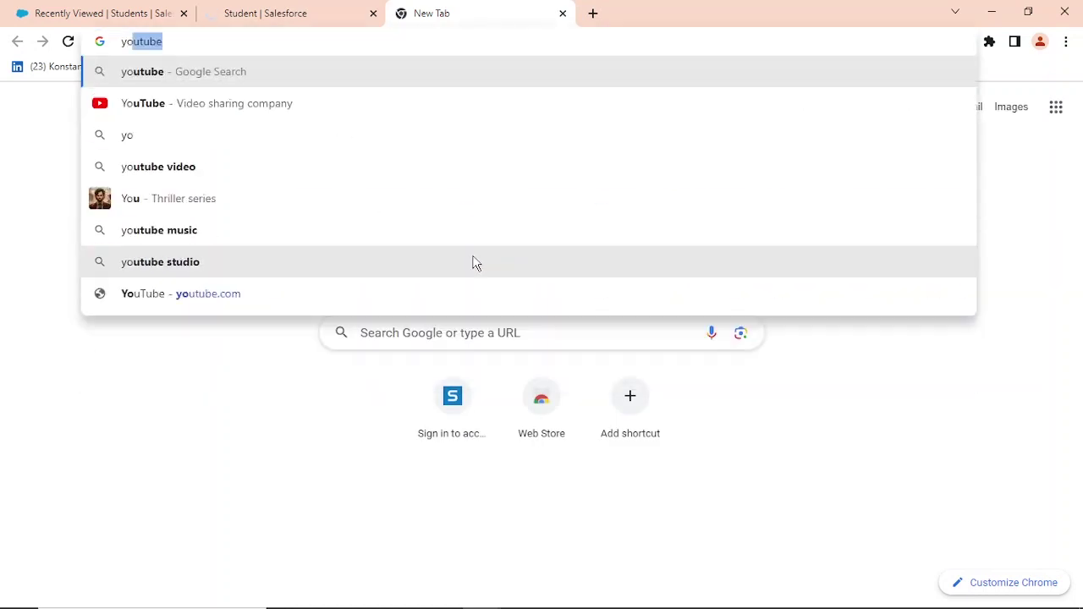
pyautogui.click(358, 103)
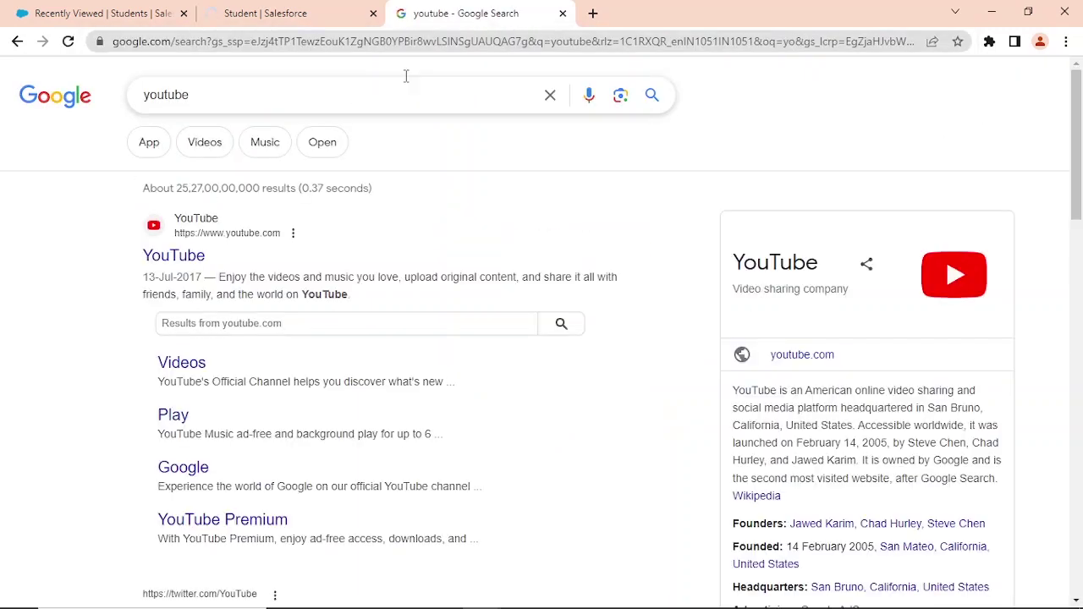
pyautogui.click(562, 14)
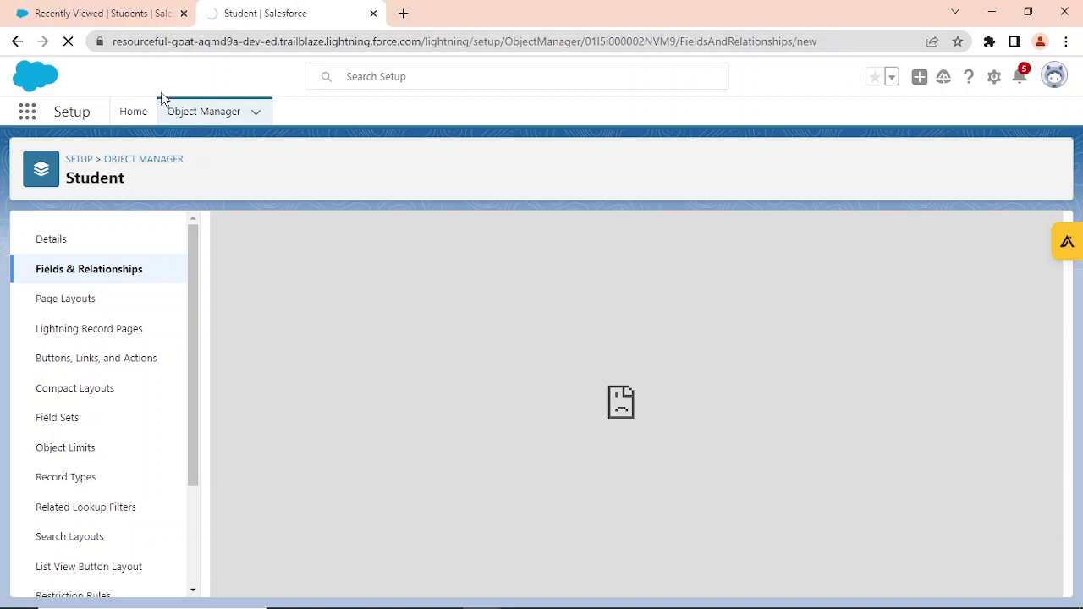
pyautogui.click(118, 281)
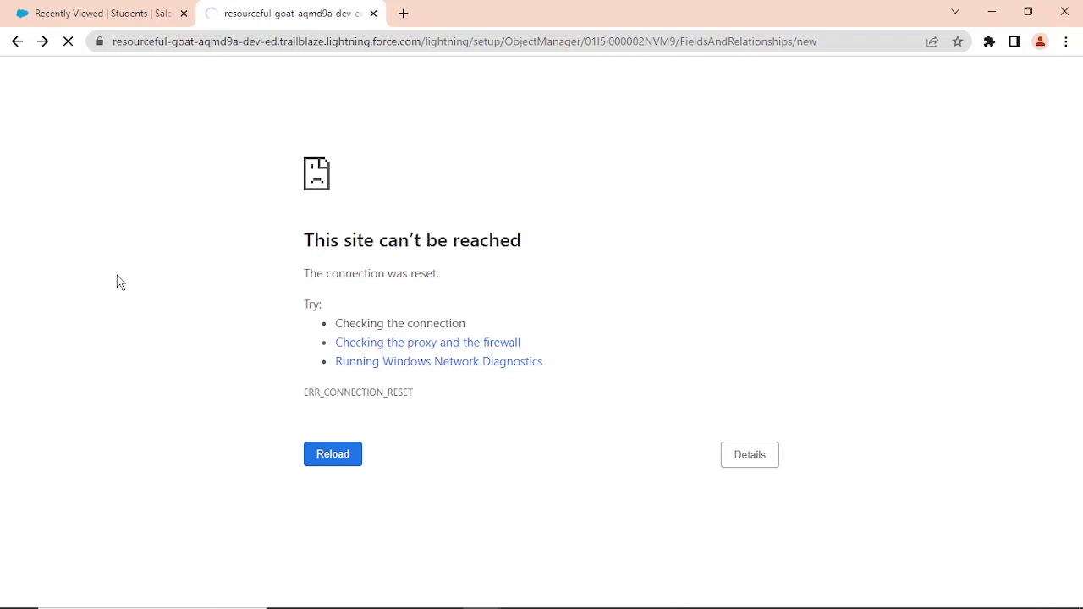
# Search Google for salesforce in a new browser tab, look through the web and image results, and close that tab.
pyautogui.click(406, 15)
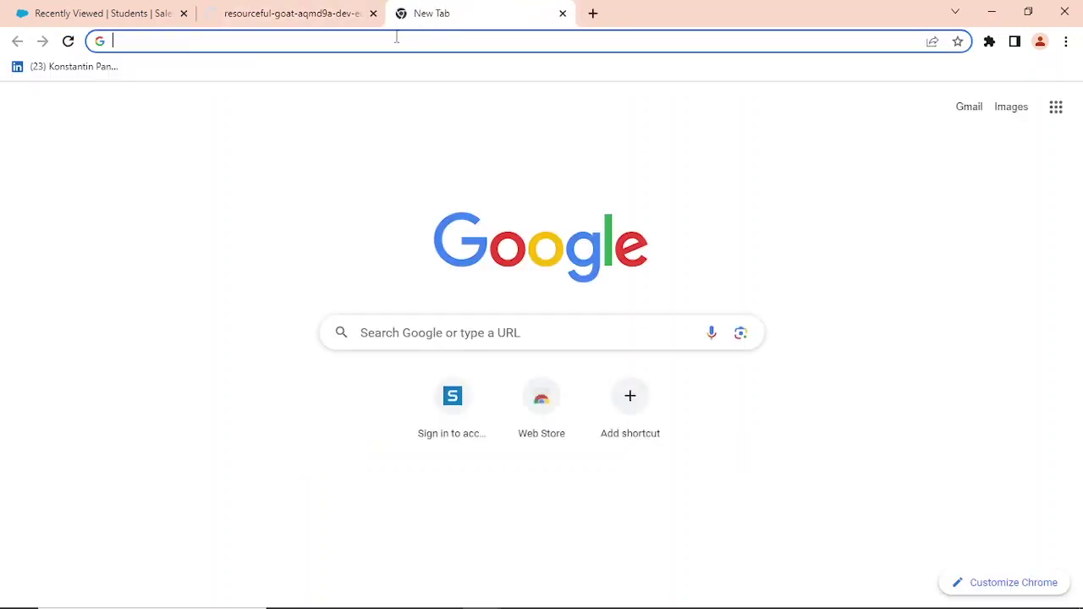
pyautogui.write('salesf')
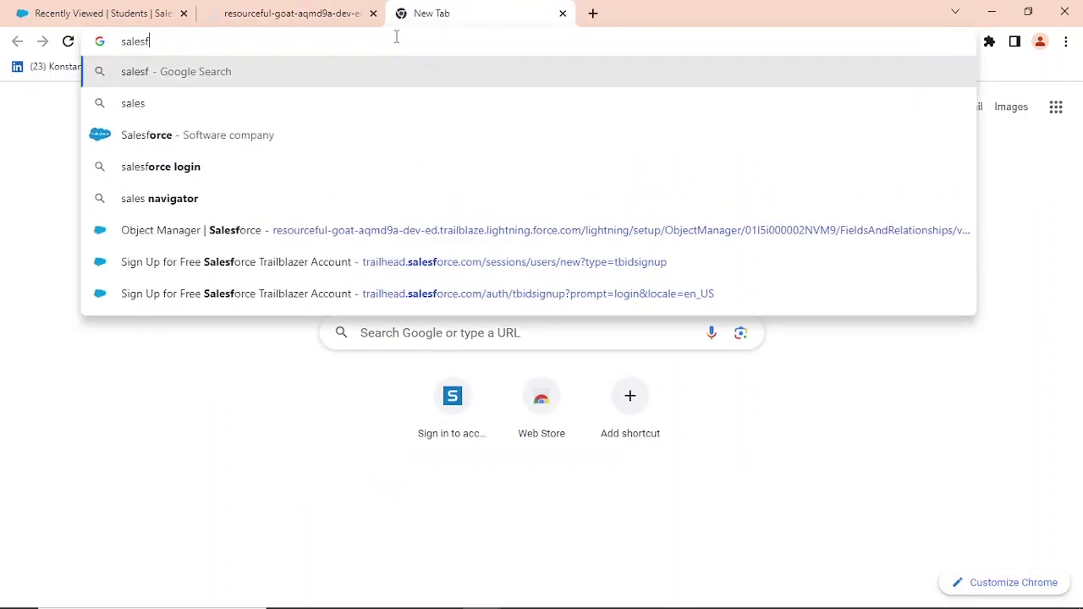
pyautogui.write('orce')
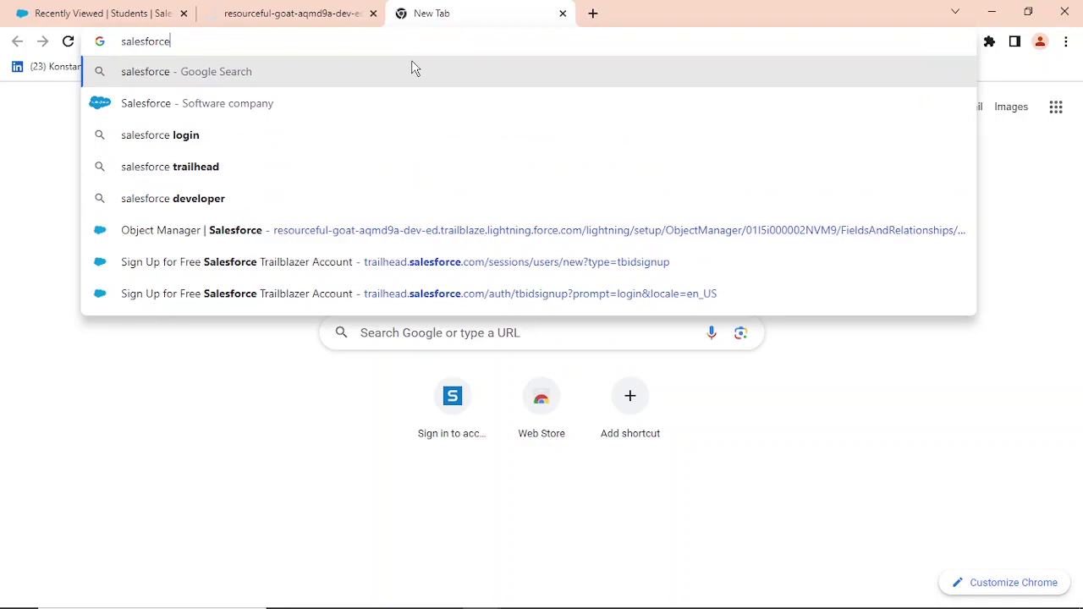
pyautogui.click(415, 71)
pyautogui.scroll(-6, 411, 271)
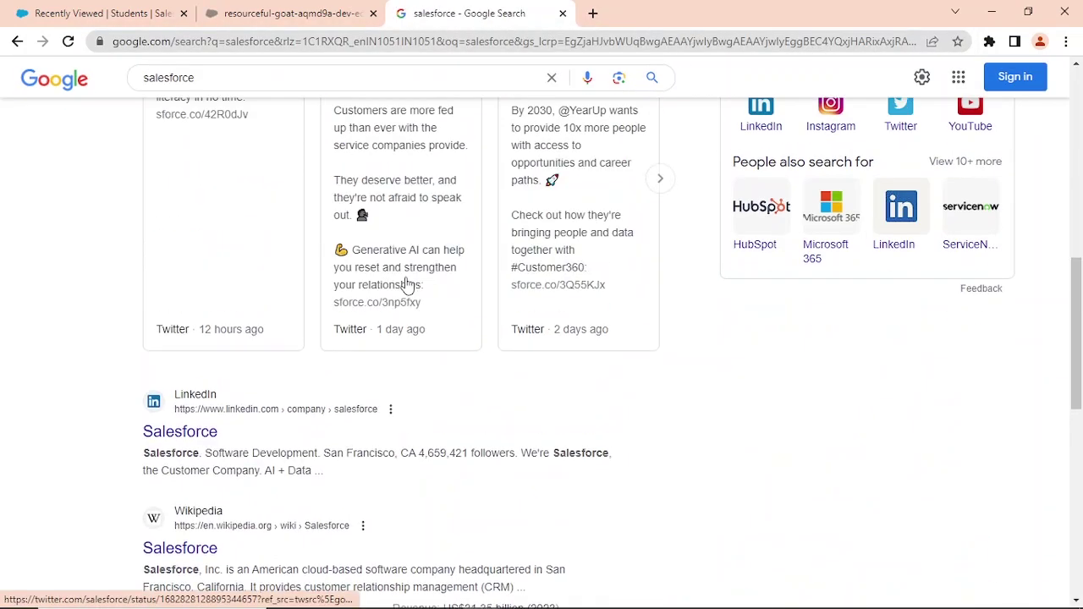
pyautogui.scroll(-5, 407, 284)
pyautogui.scroll(12, 405, 283)
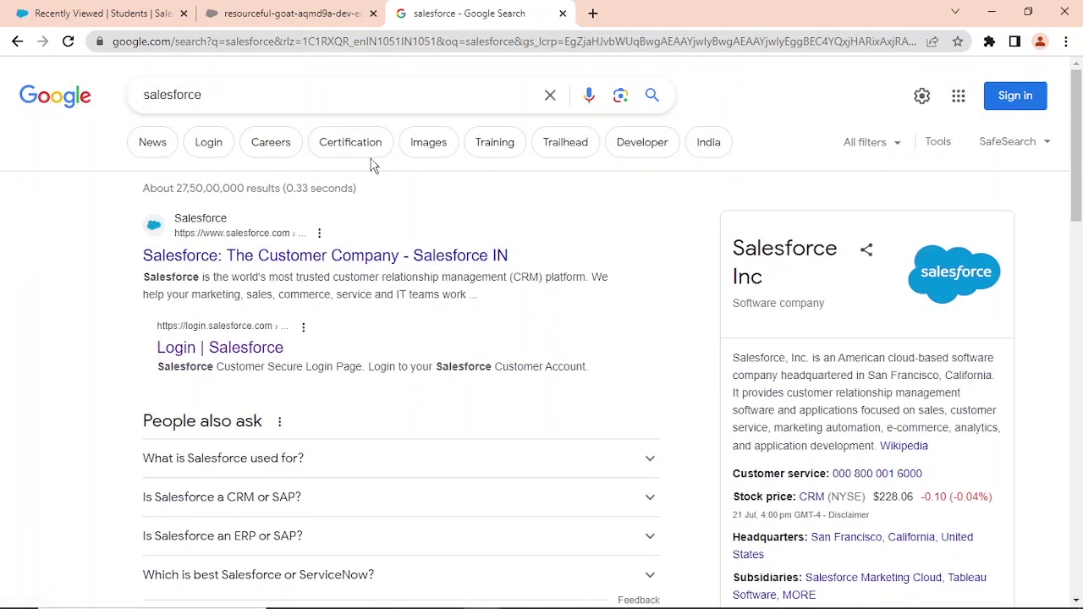
pyautogui.click(440, 148)
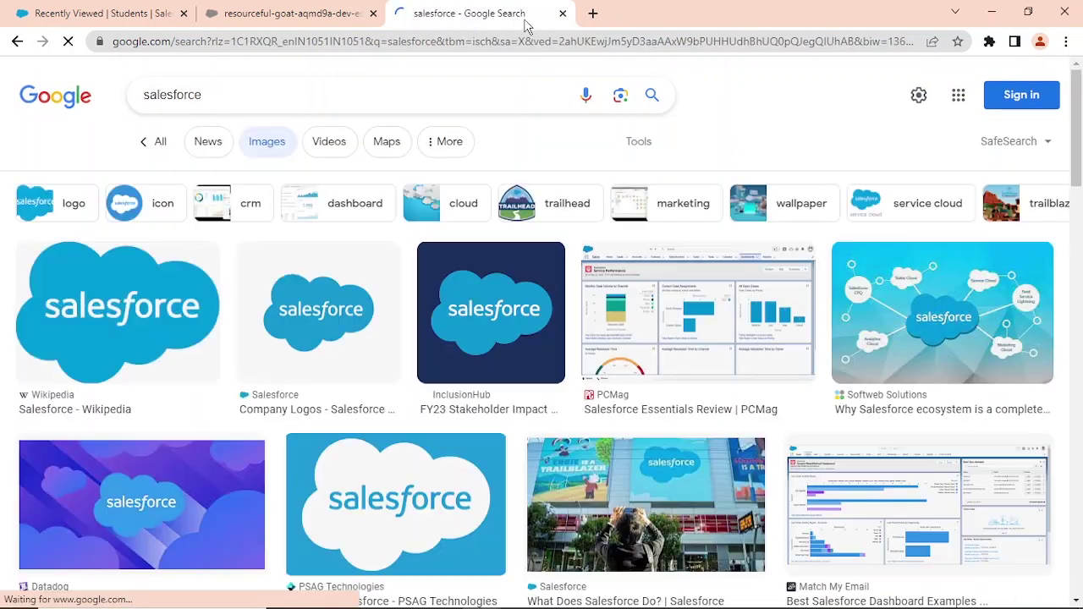
pyautogui.click(562, 12)
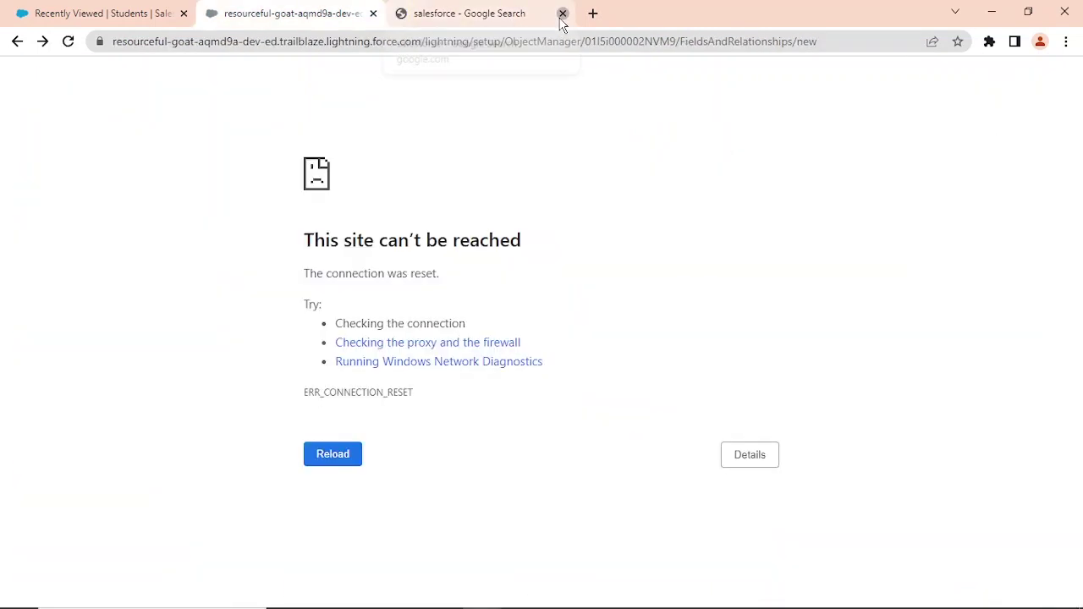
# Reload both the Student object's New Custom Field page and the Recently Viewed Students list.
pyautogui.click(69, 42)
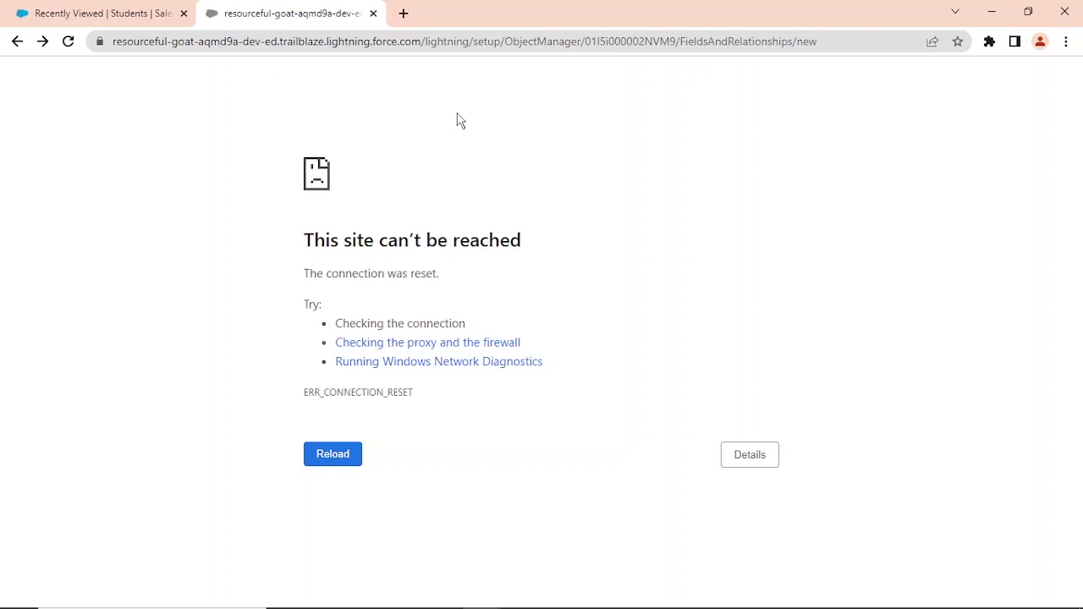
pyautogui.click(79, 12)
pyautogui.click(66, 42)
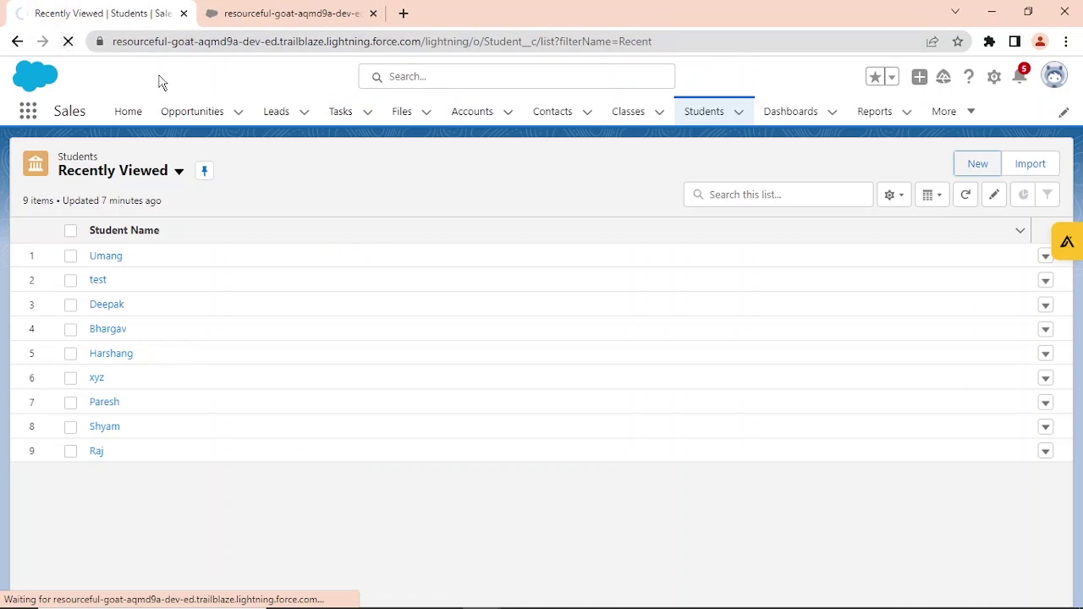
pyautogui.click(288, 7)
pyautogui.click(330, 462)
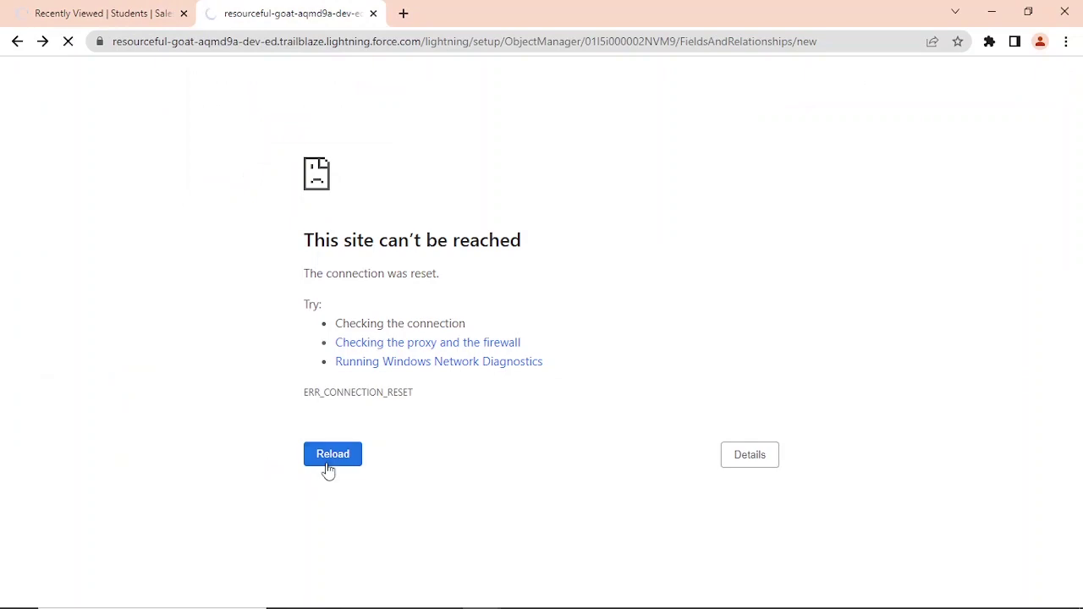
pyautogui.click(106, 11)
pyautogui.click(277, 10)
pyautogui.click(133, 6)
pyautogui.click(249, 9)
pyautogui.click(131, 7)
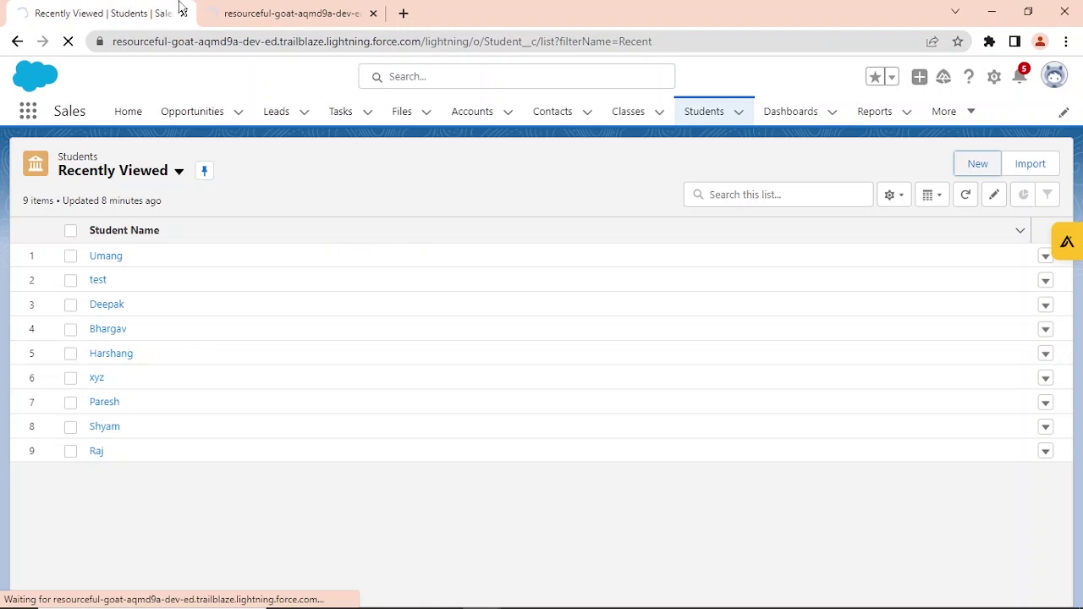
pyautogui.click(338, 22)
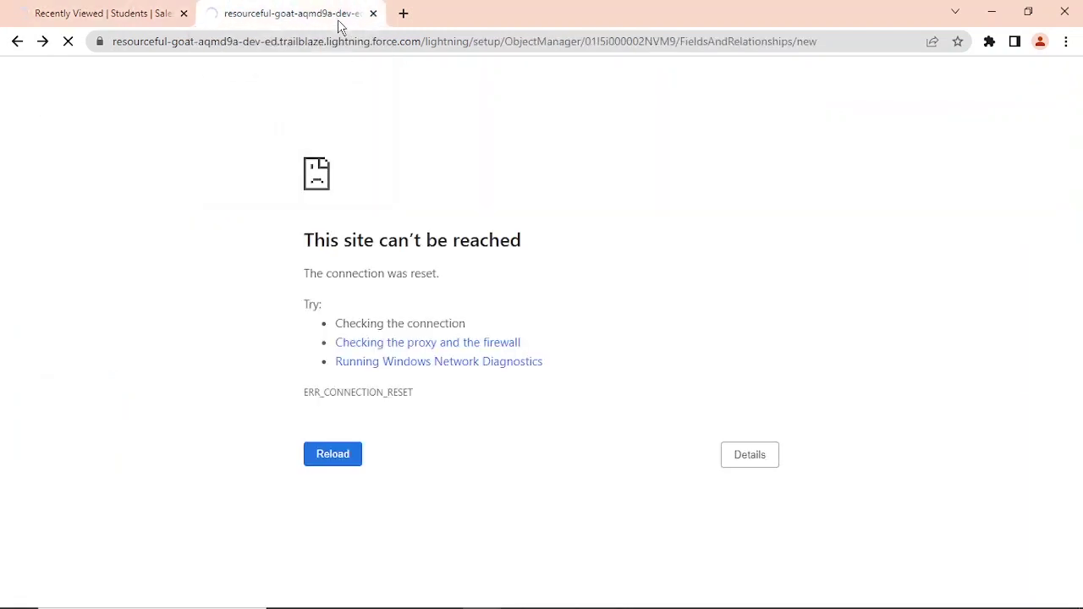
pyautogui.click(79, 10)
pyautogui.click(283, 10)
pyautogui.click(135, 9)
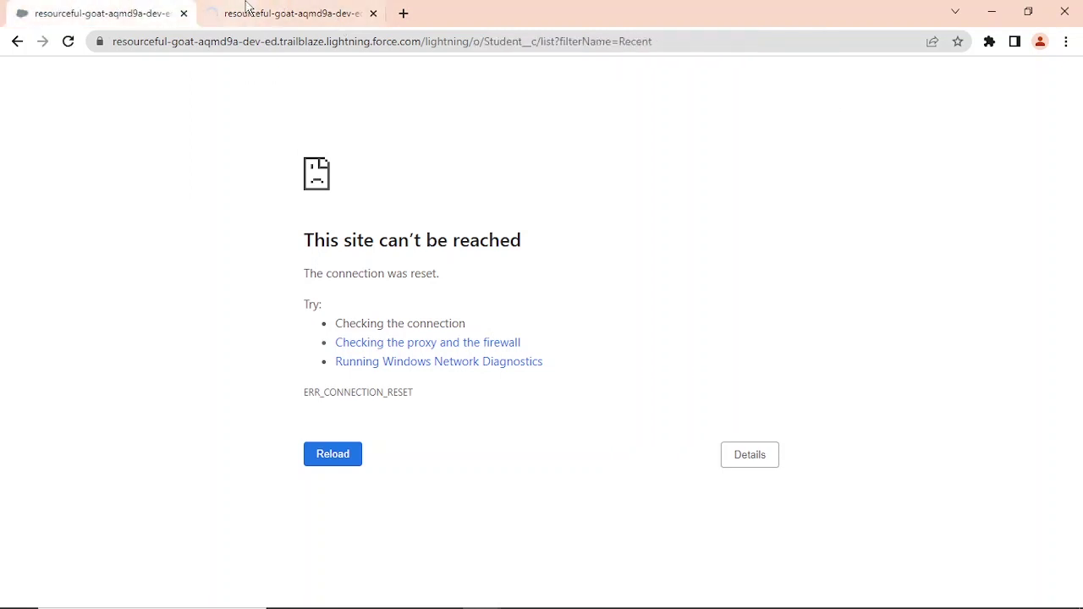
pyautogui.click(271, 10)
pyautogui.click(83, 8)
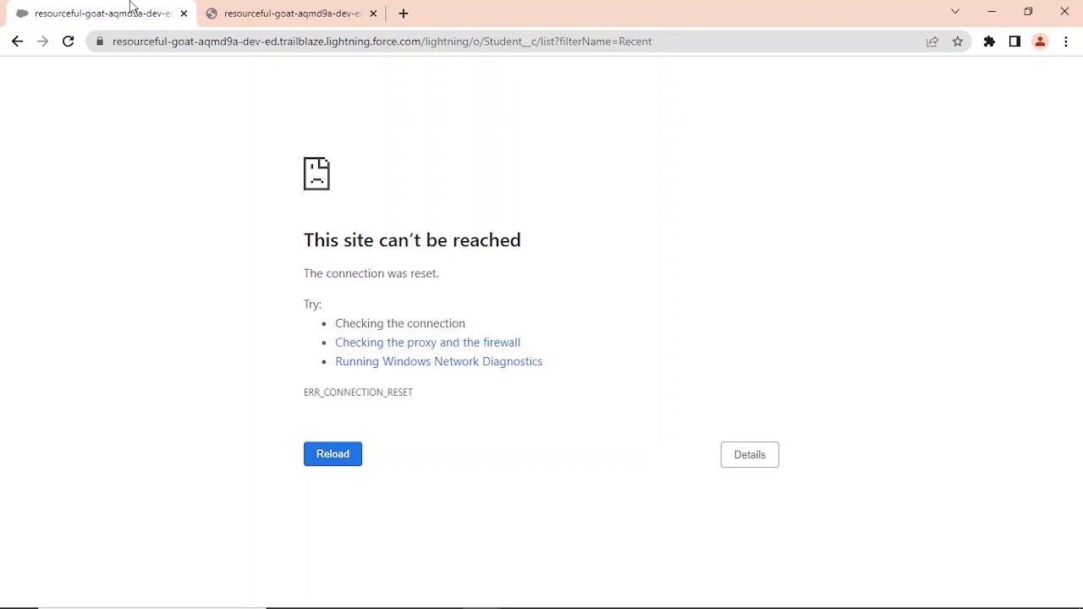
# Reload the Student object's New Custom Field page again, checking the Students list while it loads.
pyautogui.hotkey('alt', 'Tab')
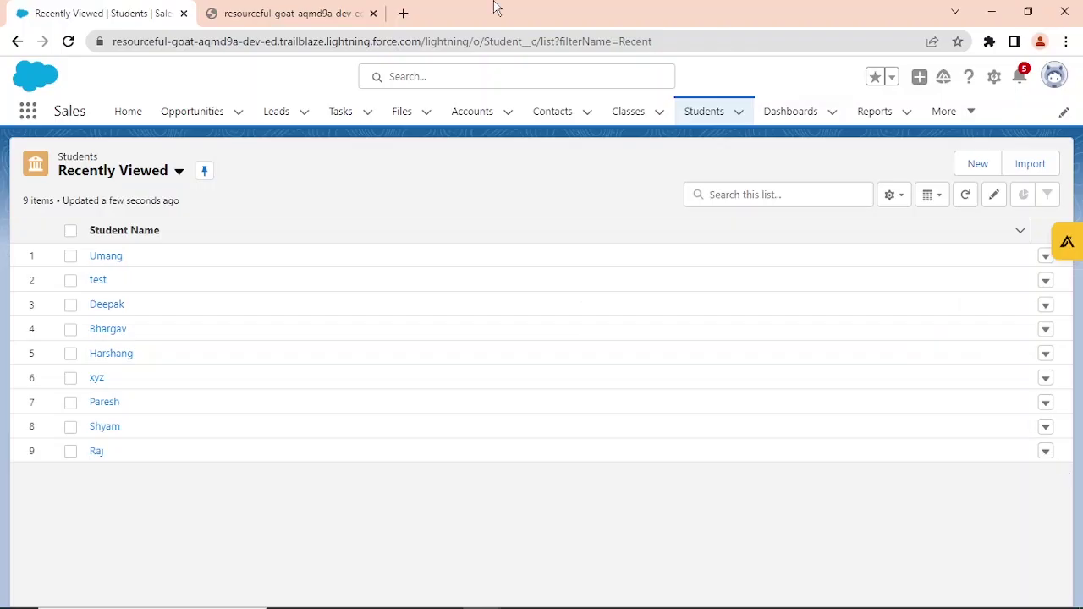
pyautogui.click(280, 7)
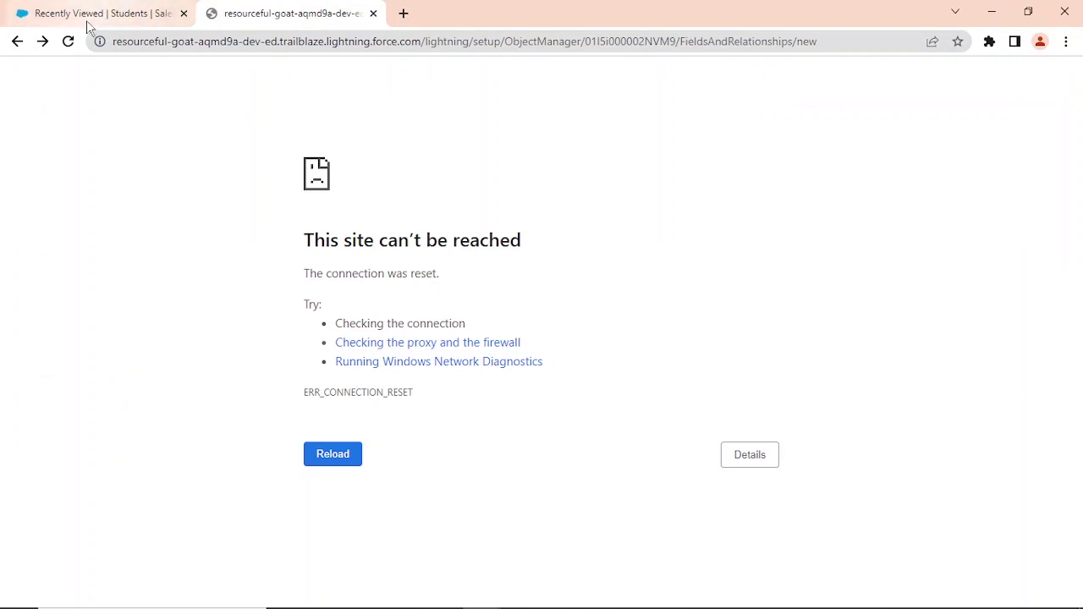
pyautogui.click(66, 42)
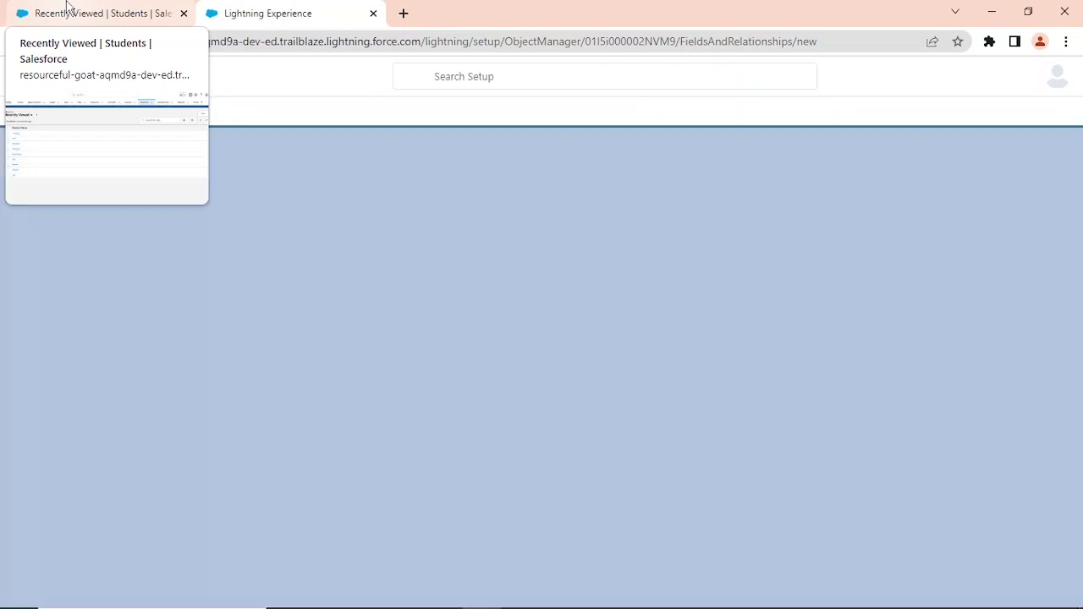
pyautogui.click(67, 7)
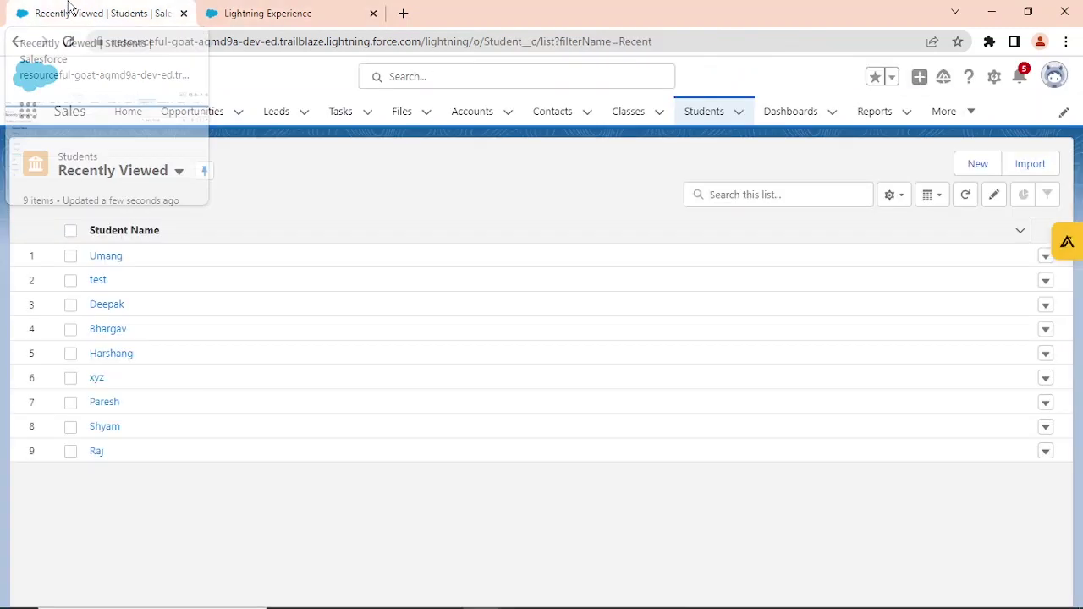
pyautogui.click(306, 8)
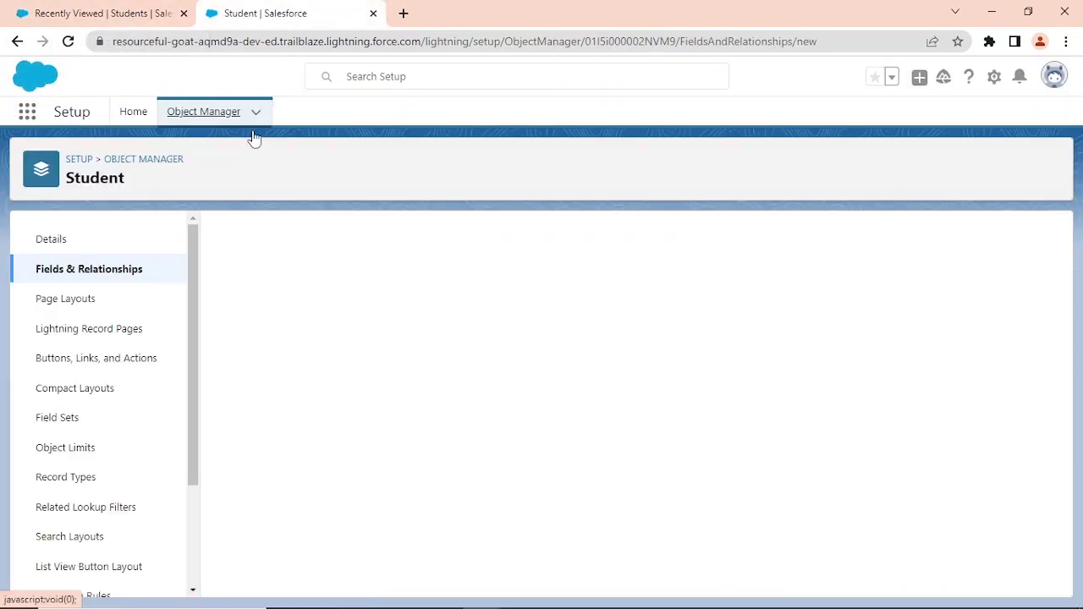
# Choose Picklist as the new custom field's data type and set its label to Hobby.
pyautogui.scroll(-6, 241, 326)
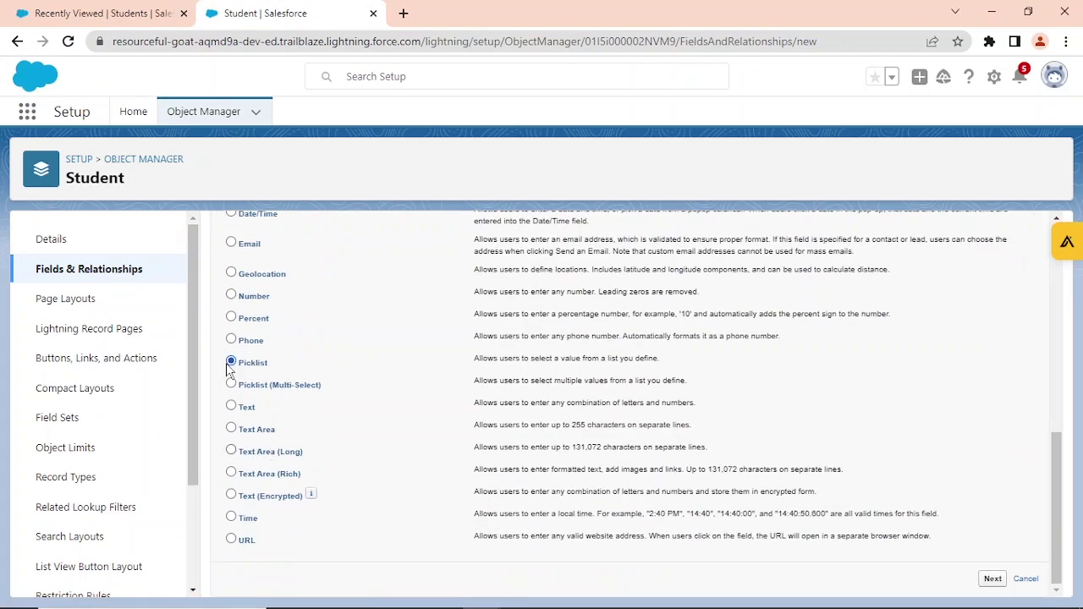
pyautogui.click(986, 577)
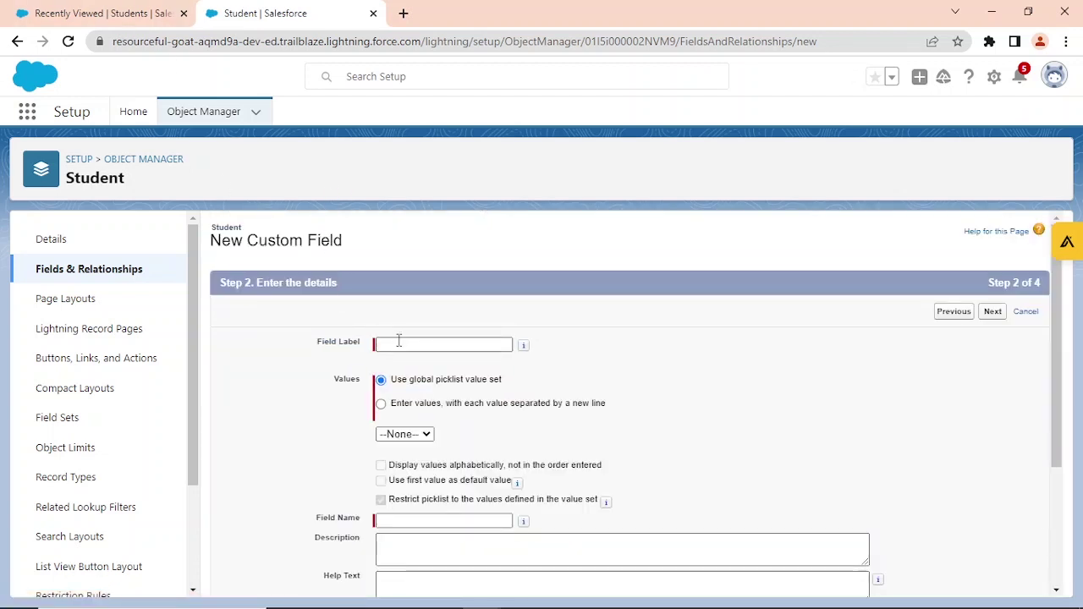
pyautogui.click(400, 343)
pyautogui.click(477, 376)
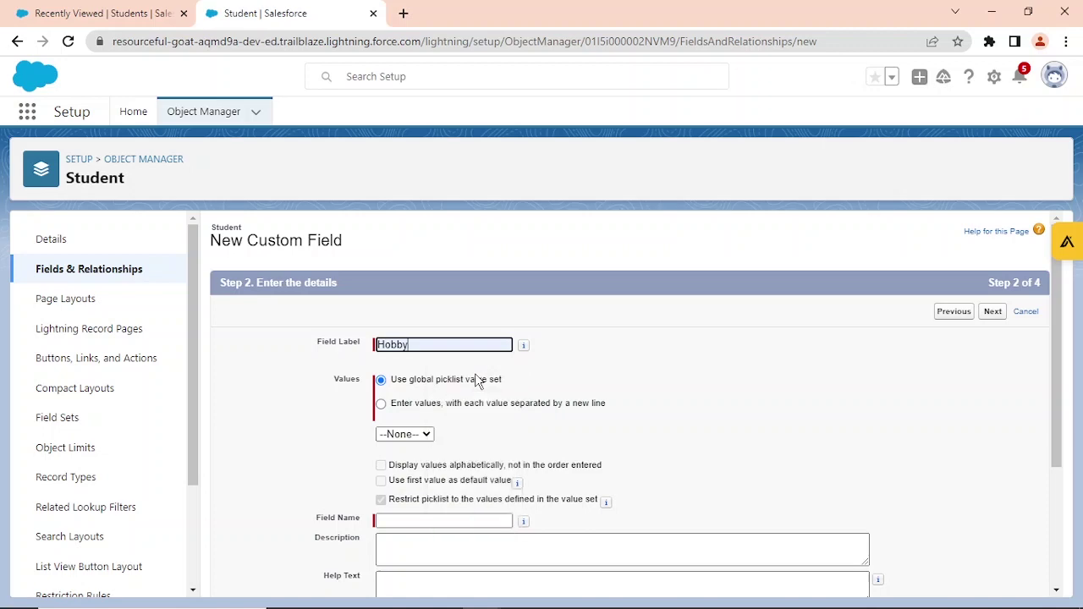
# Define the Hobby field's own values as Playing Cricket, Singing, Trekking and Swimming, one per line.
pyautogui.click(382, 404)
pyautogui.click(390, 452)
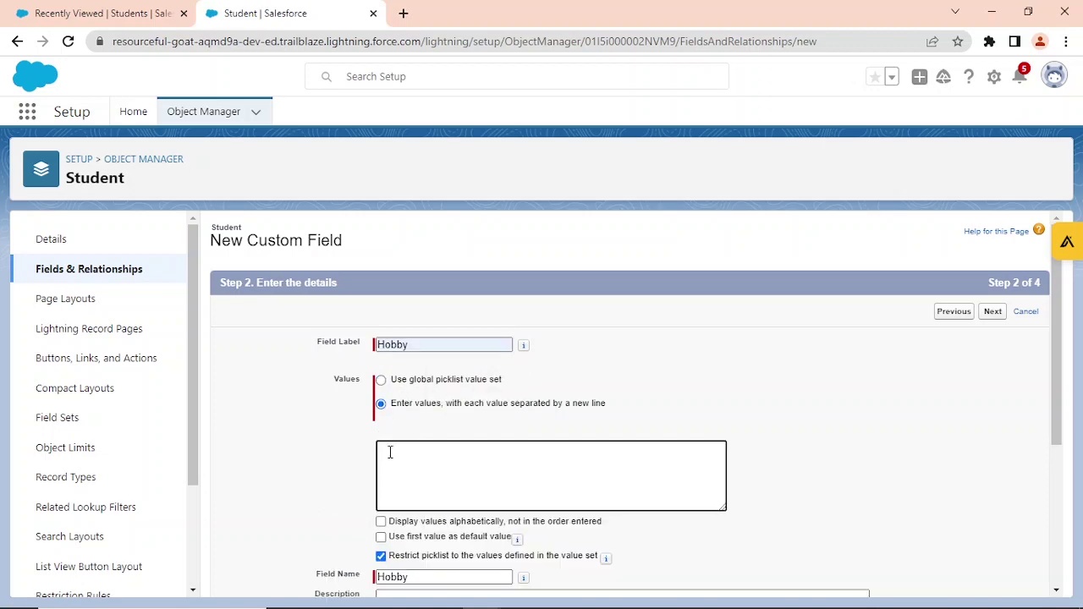
pyautogui.write('Playing Cricket Singing Trekking Swimming')
# Keep the remaining Hobby settings, advance to field-level security, and review the visibility and read-only access of the profiles.
pyautogui.scroll(-3, 486, 452)
pyautogui.rightClick(486, 452)
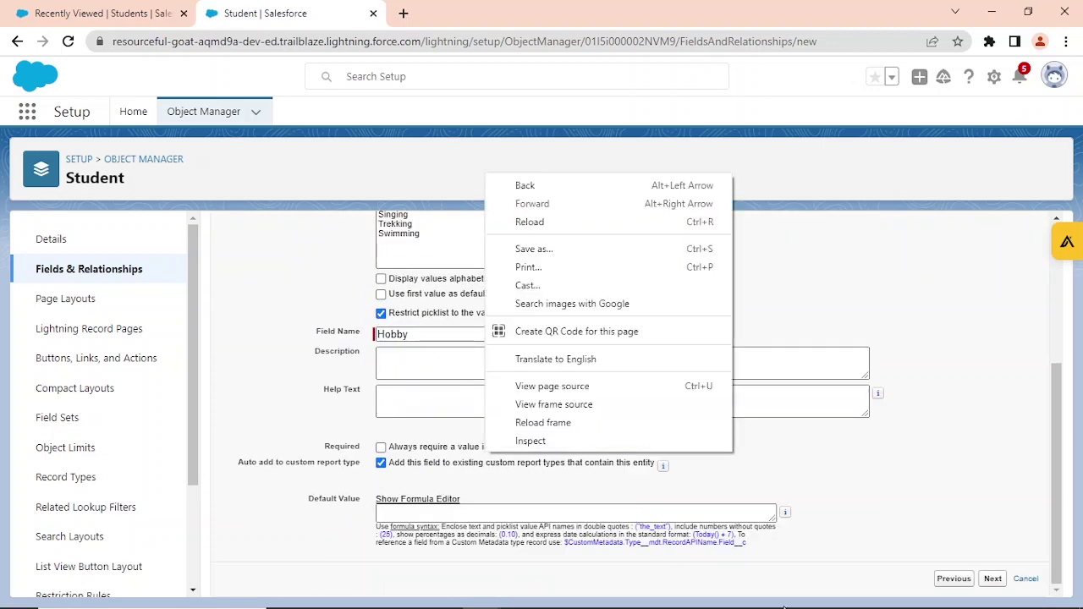
pyautogui.click(994, 581)
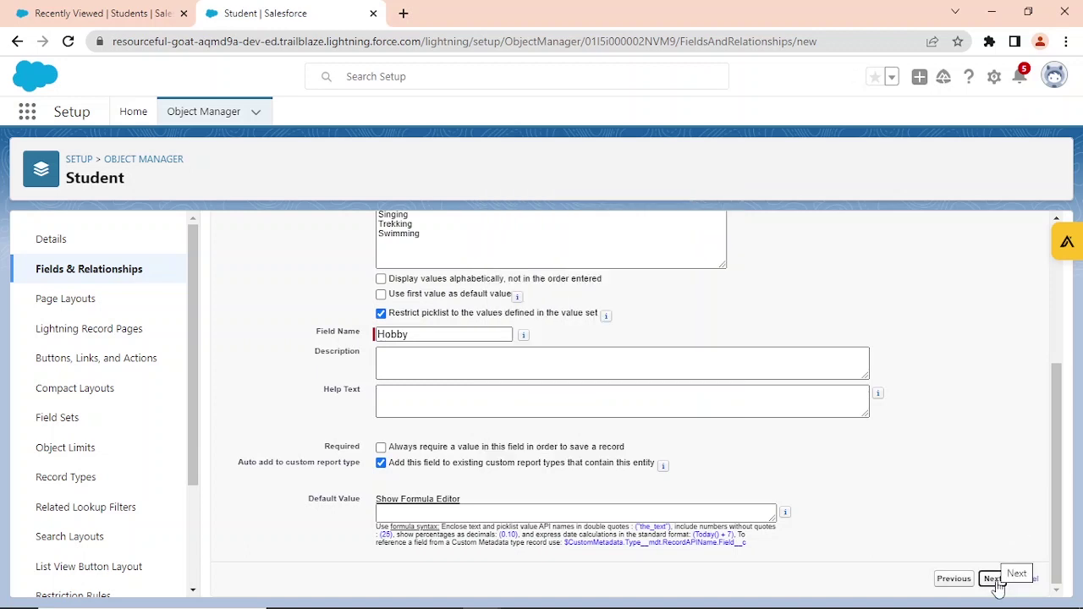
pyautogui.click(993, 582)
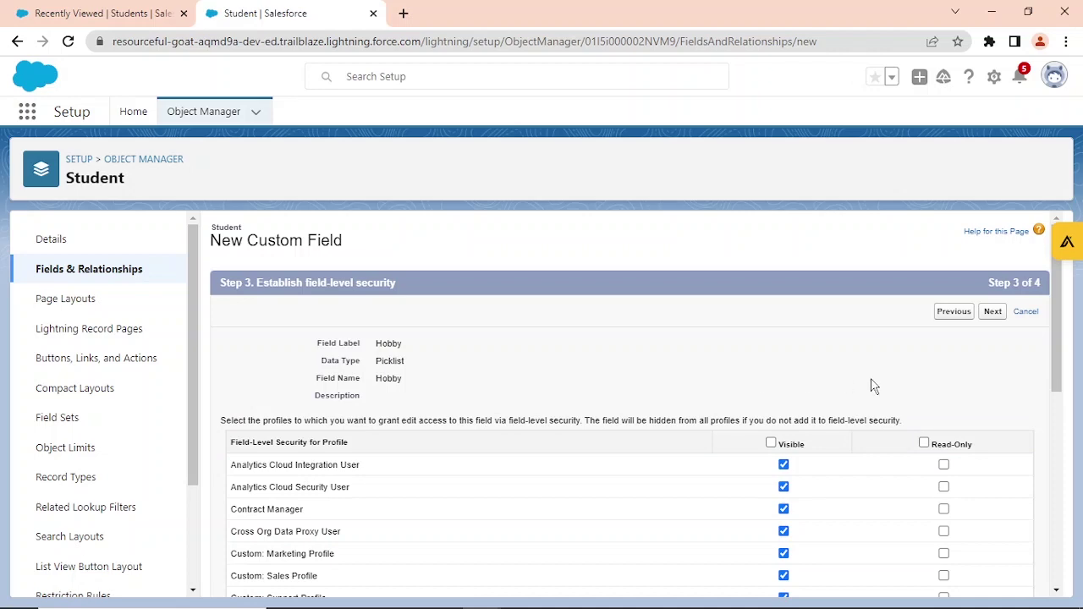
pyautogui.scroll(-10, 1007, 416)
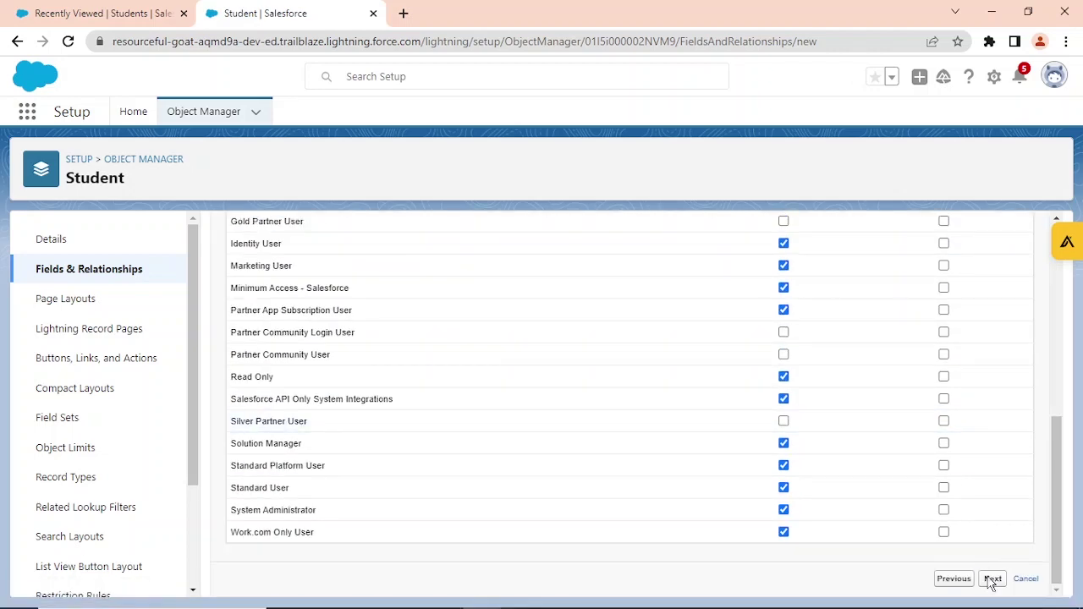
# Save the Hobby field with Student Layout included as its page layout, and reload the Students list.
pyautogui.click(992, 580)
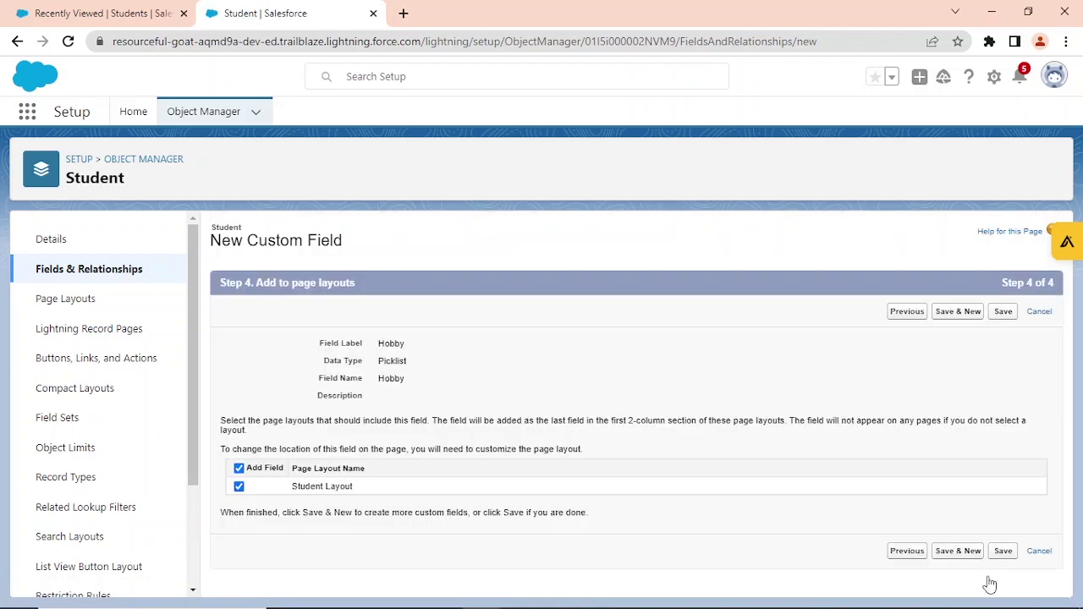
pyautogui.click(1003, 315)
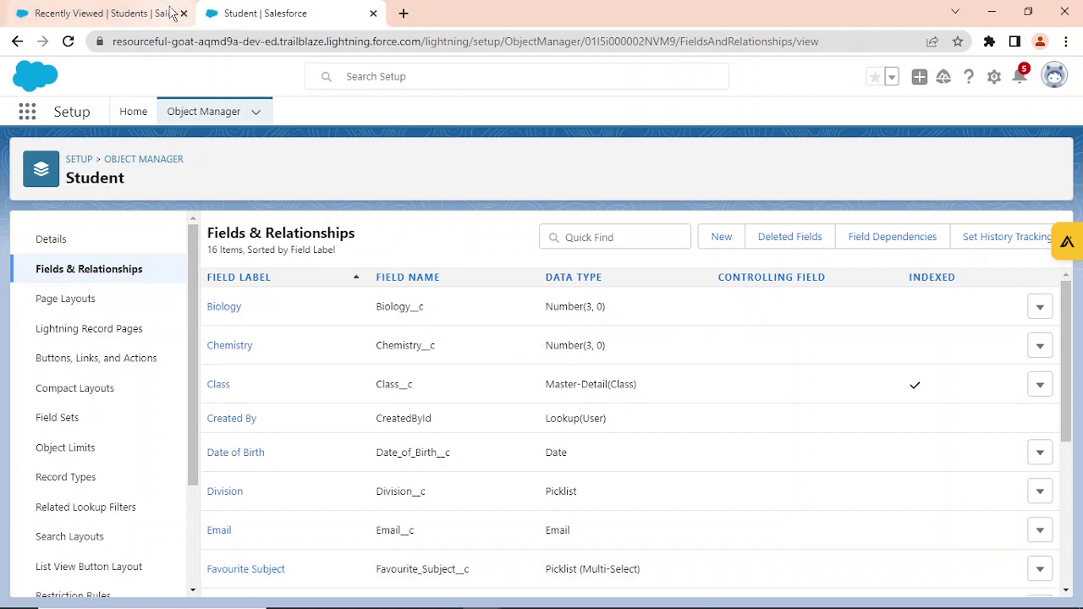
pyautogui.click(123, 10)
pyautogui.click(67, 42)
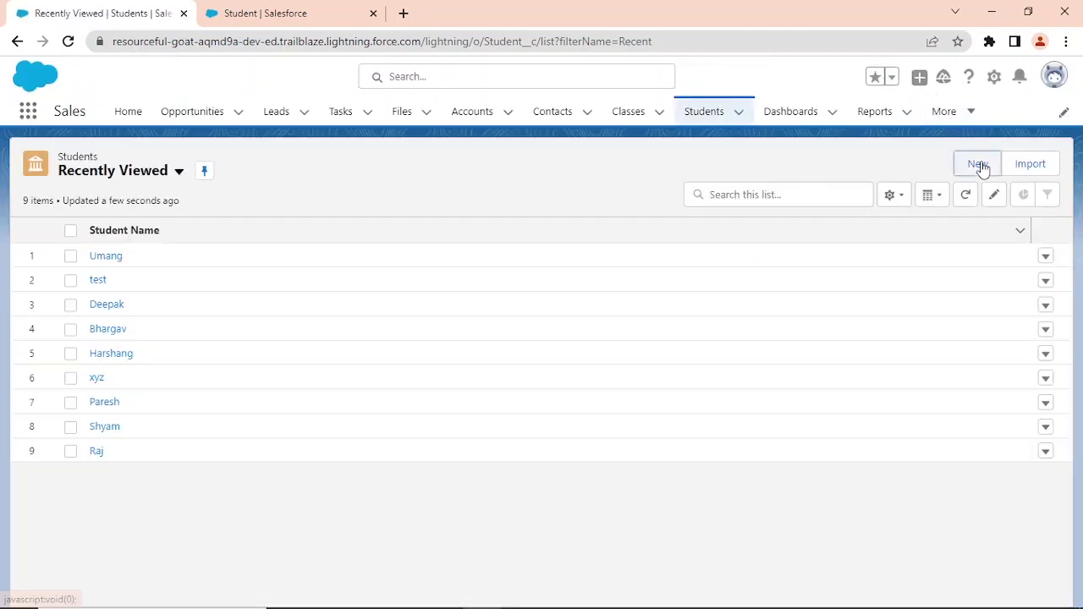
# Start a new student record and show the values offered by its Hobby picklist.
pyautogui.click(979, 165)
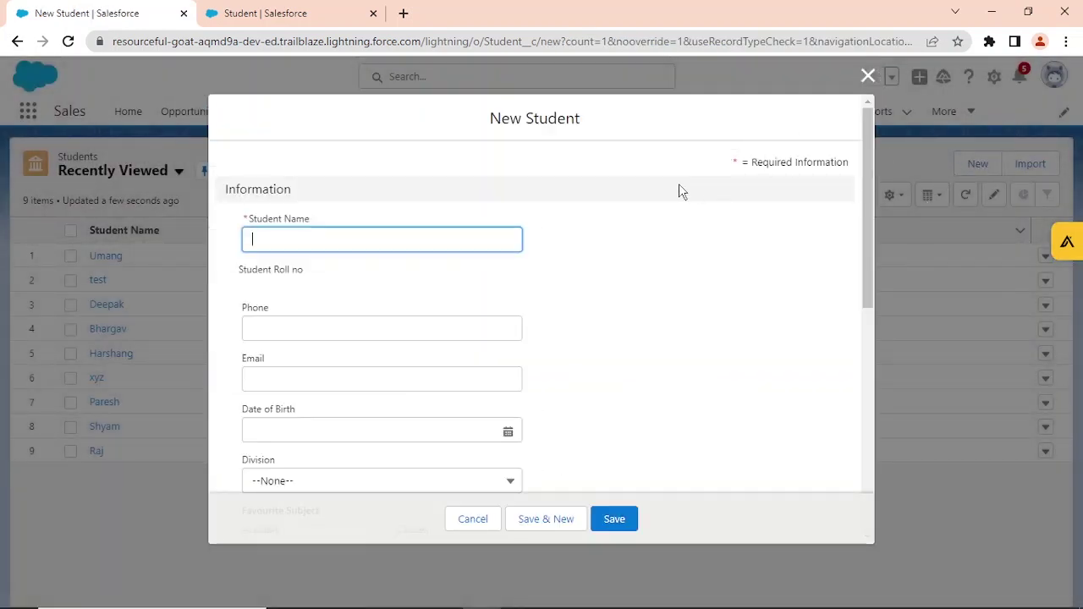
pyautogui.scroll(-4, 665, 256)
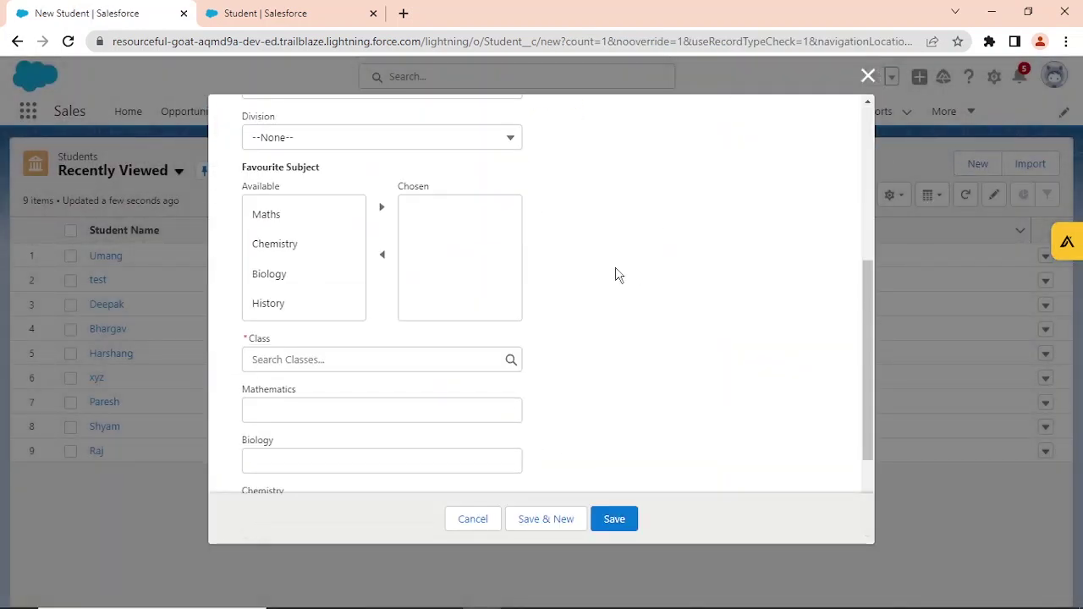
pyautogui.scroll(-2, 616, 274)
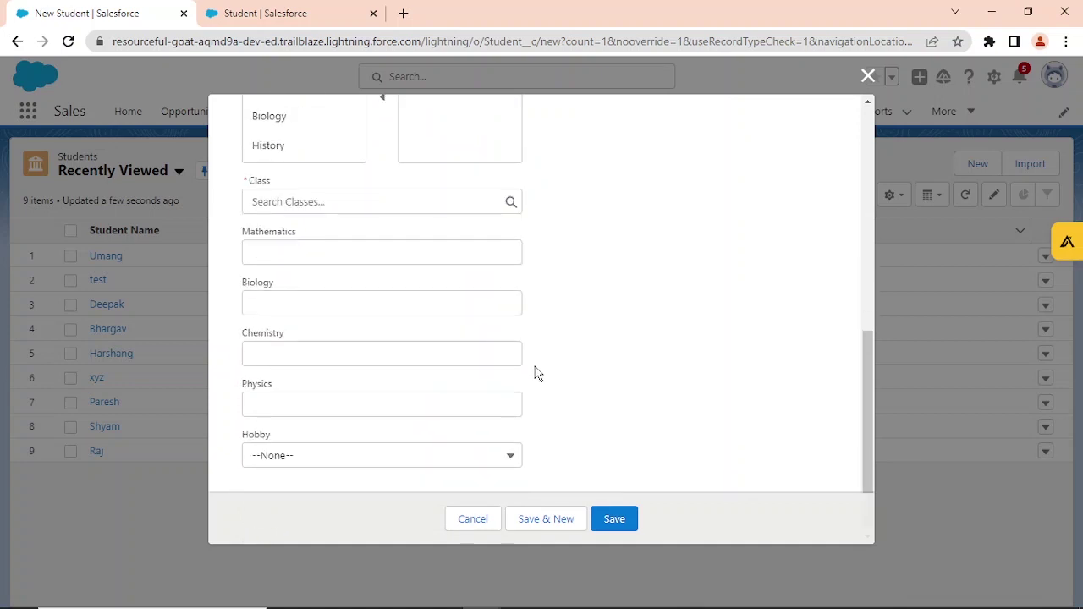
pyautogui.click(443, 456)
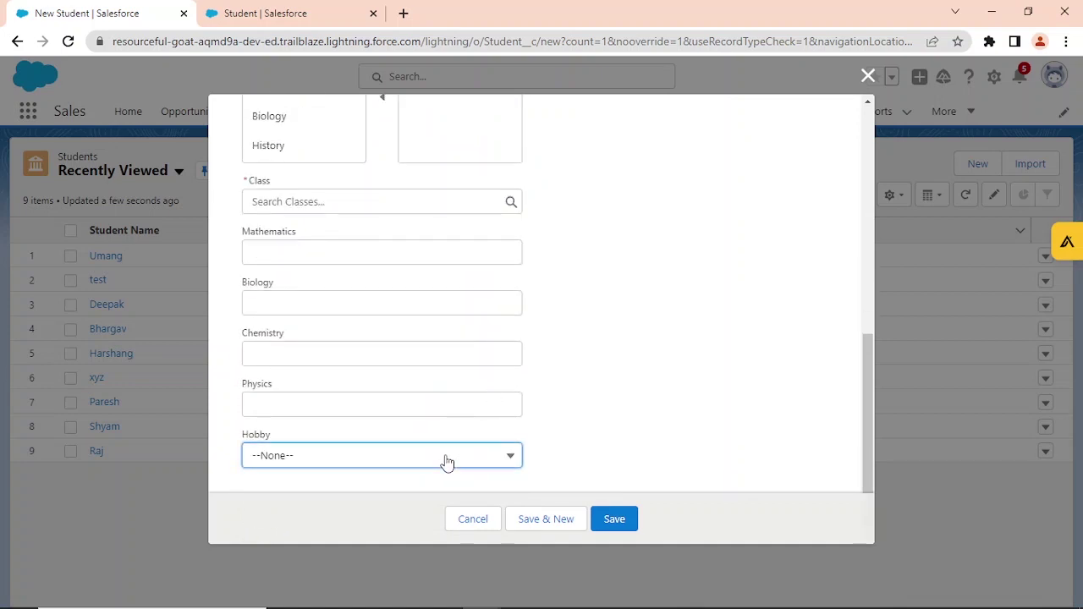
pyautogui.click(447, 461)
pyautogui.click(447, 461)
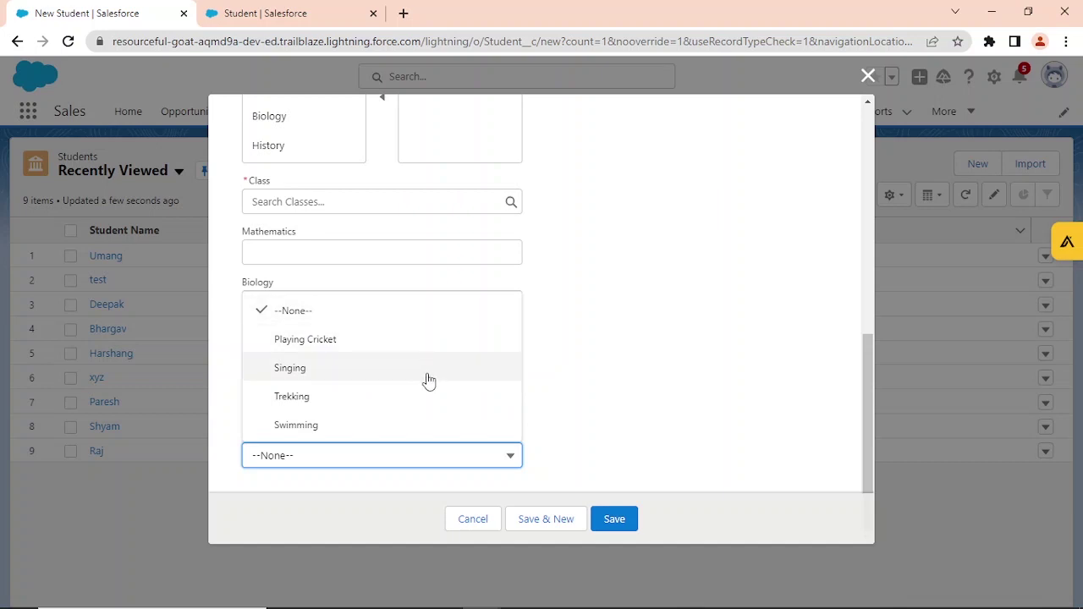
# Try Playing Cricket and Singing alternately as the Hobby value, and discard the new student record.
pyautogui.click(376, 342)
pyautogui.click(411, 455)
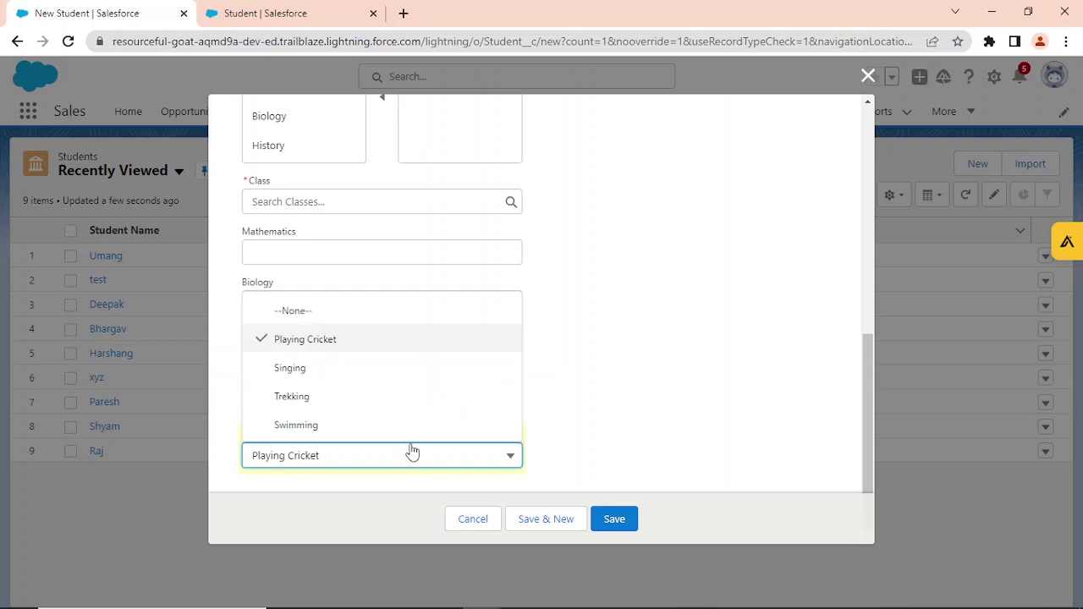
pyautogui.click(402, 376)
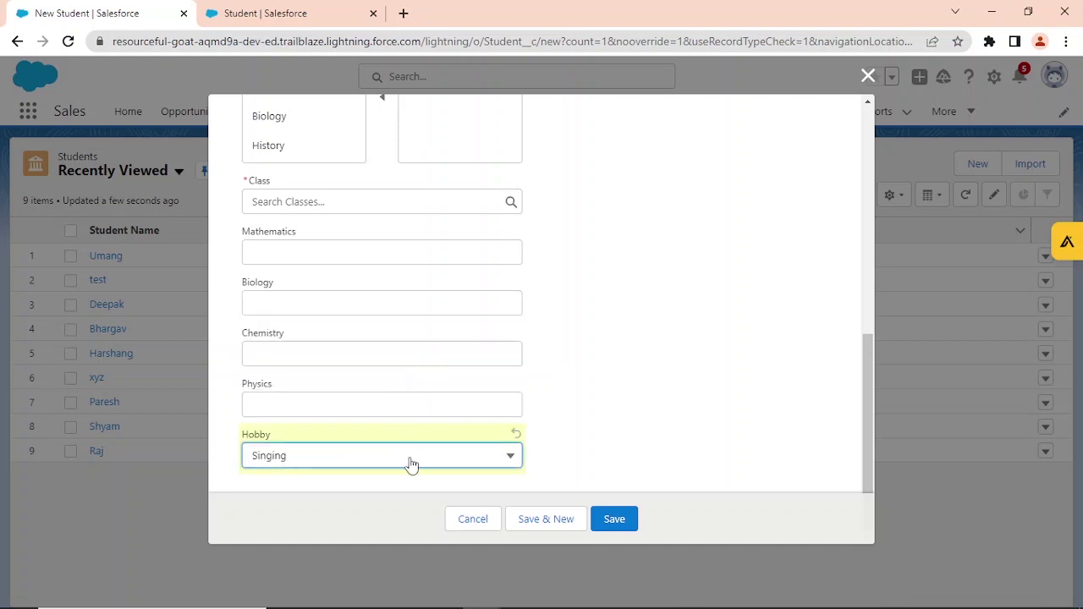
pyautogui.click(411, 465)
pyautogui.click(374, 343)
pyautogui.click(387, 458)
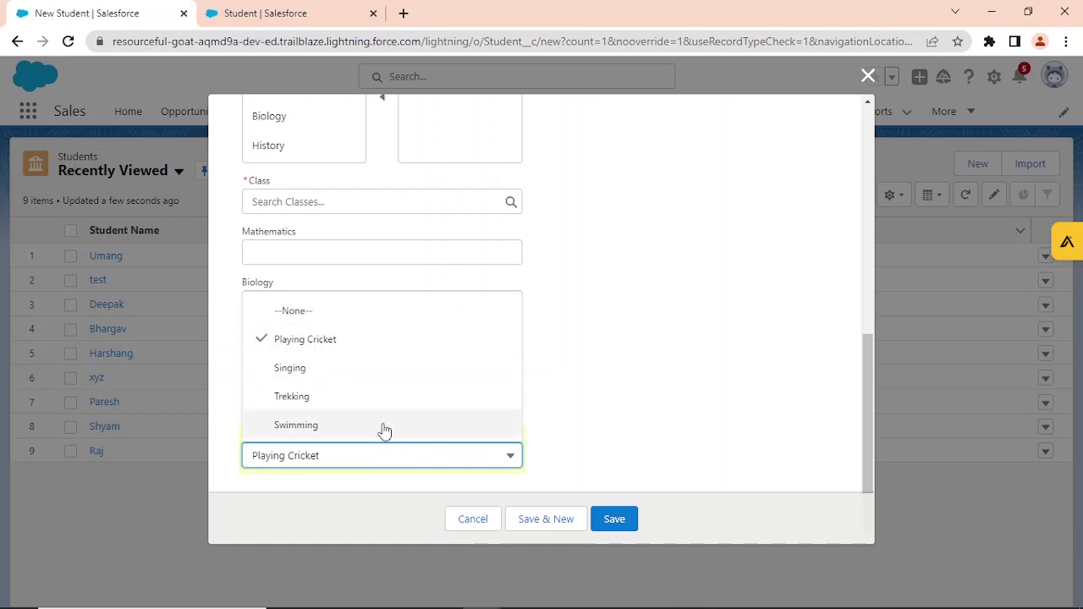
pyautogui.click(386, 366)
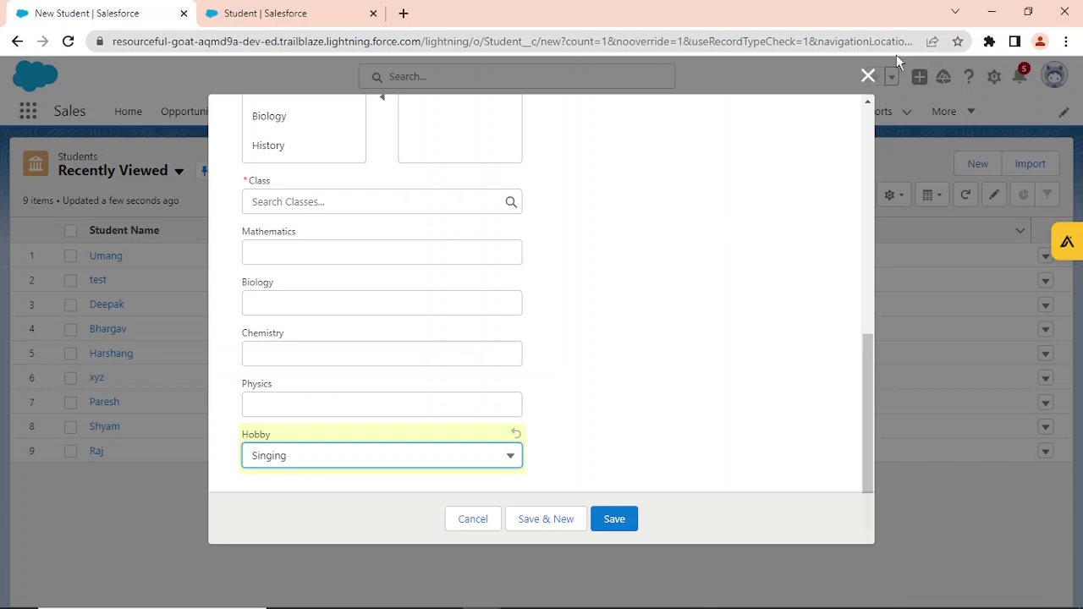
pyautogui.click(867, 77)
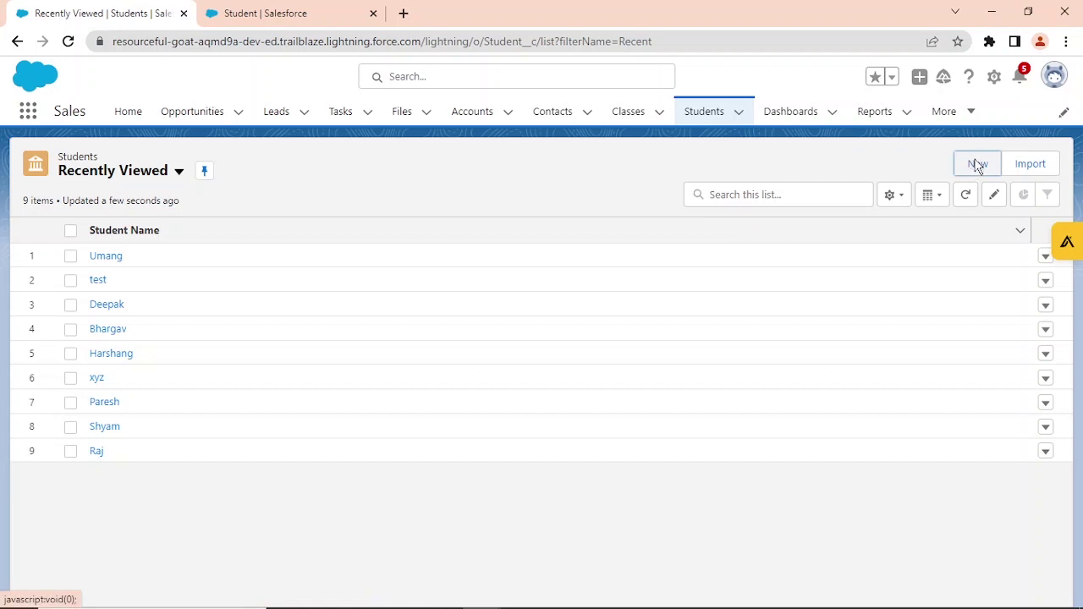
# Reopen a blank student record, examine the Hobby picklist's values again, and close the form without saving.
pyautogui.click(975, 164)
pyautogui.scroll(-10, 457, 389)
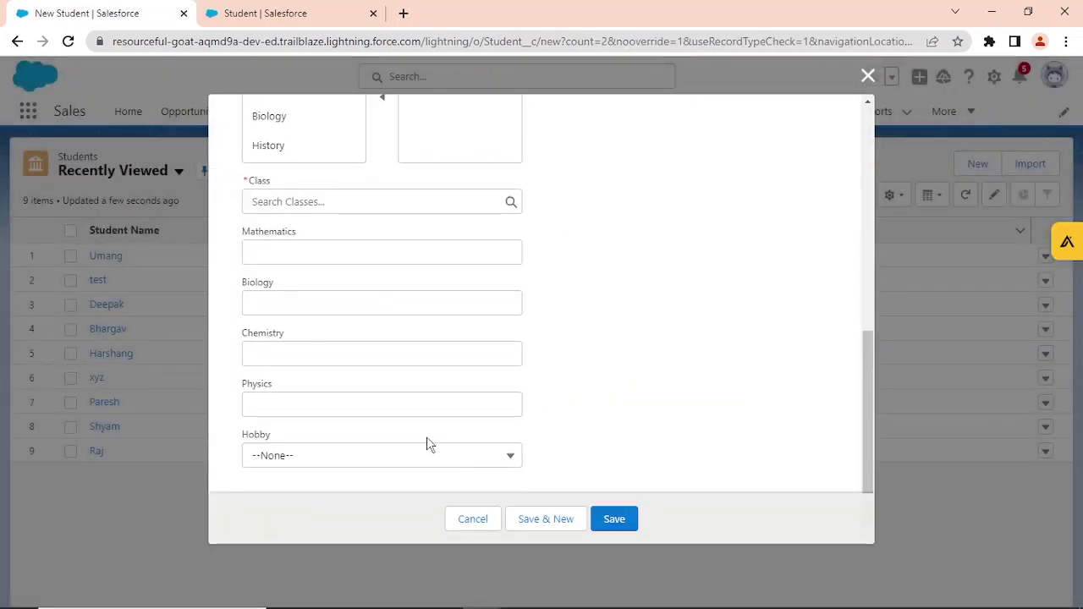
pyautogui.click(426, 455)
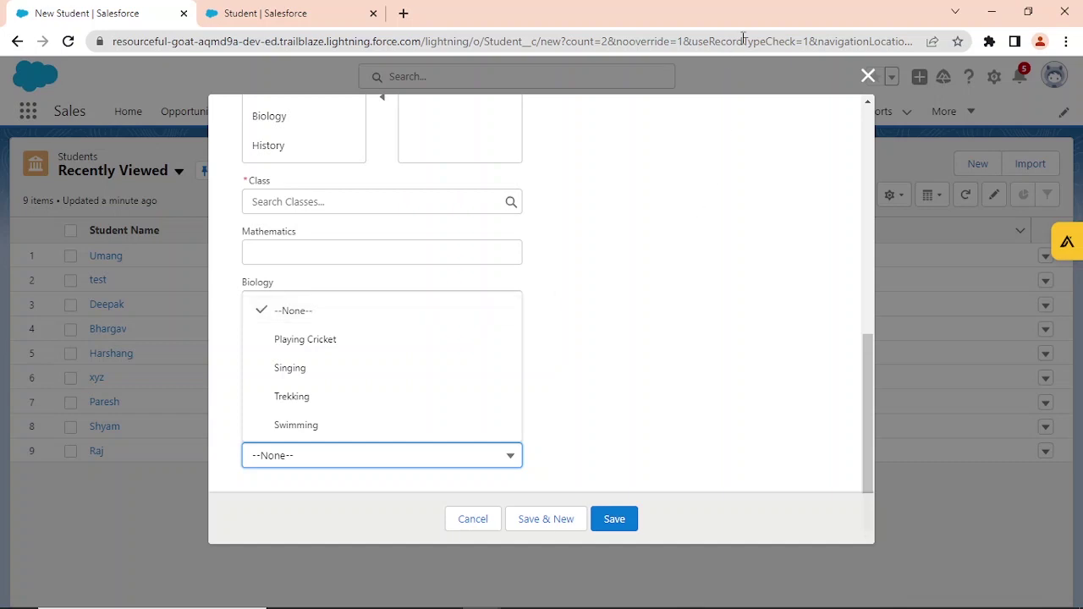
pyautogui.click(865, 76)
# Switch to the Picklist Administration document in LibreOffice Writer and read the Custom Multi-Select Picklists section.
pyautogui.hotkey('alt', 'Tab')
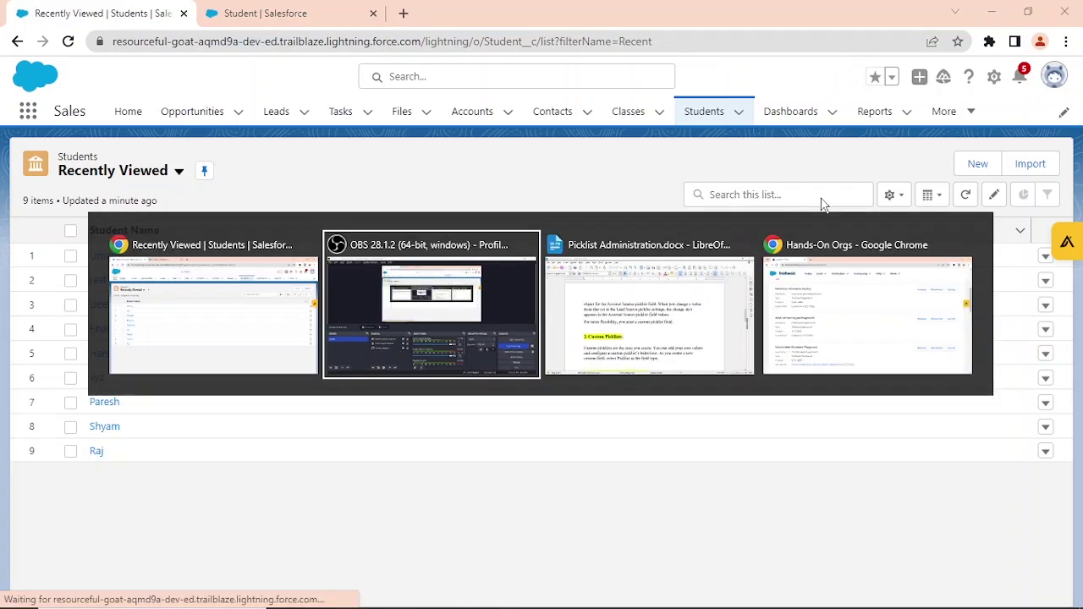
pyautogui.hotkey('alt', 'Tab')
pyautogui.scroll(-10, 525, 320)
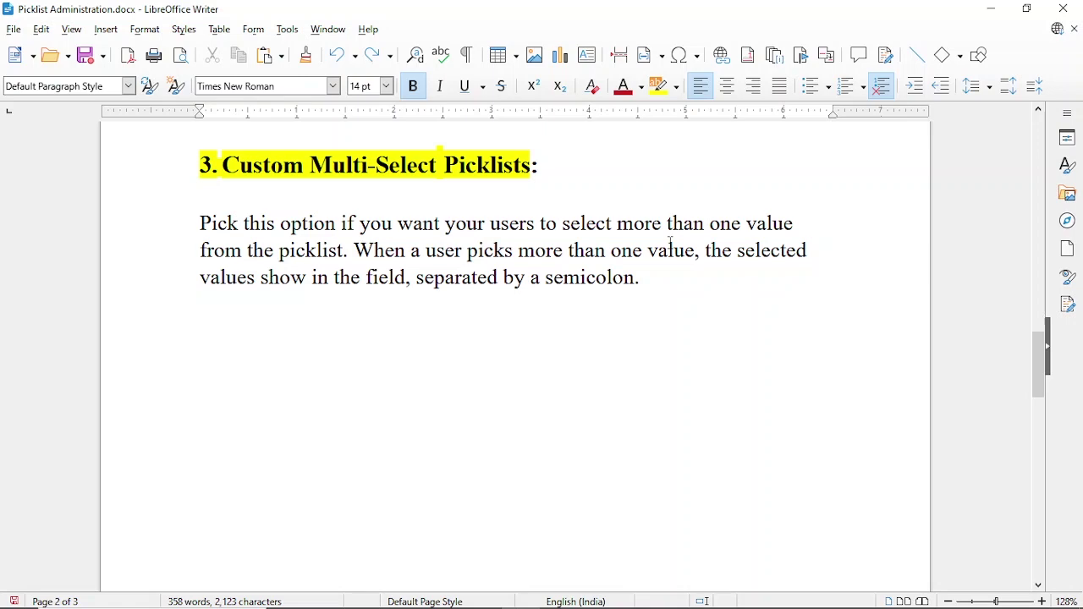
pyautogui.scroll(-5, 670, 244)
pyautogui.scroll(-3, 655, 258)
pyautogui.scroll(6, 655, 258)
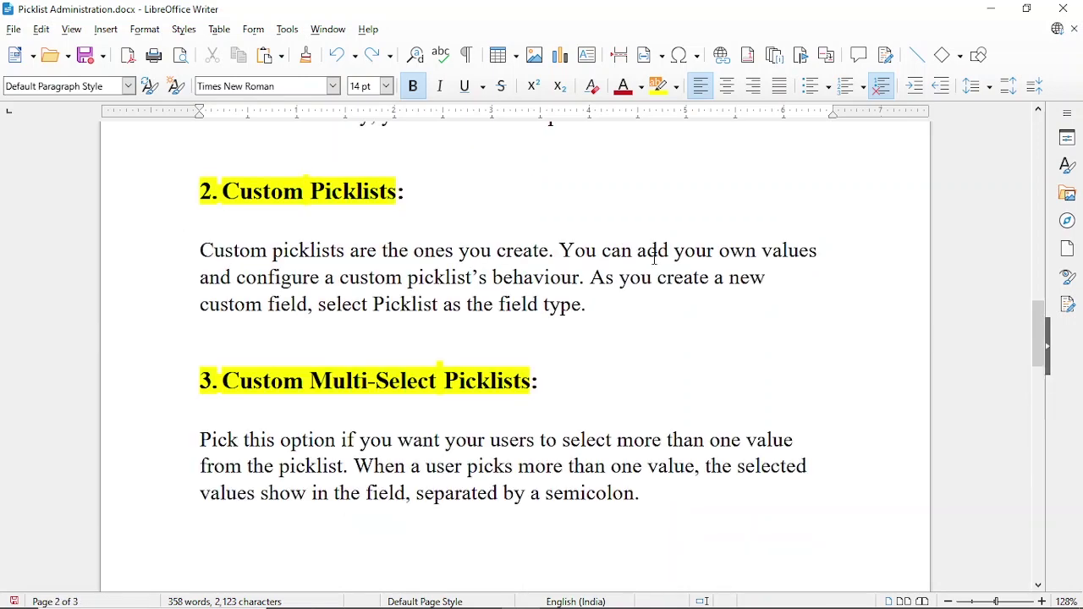
pyautogui.hotkey('alt', 'Tab')
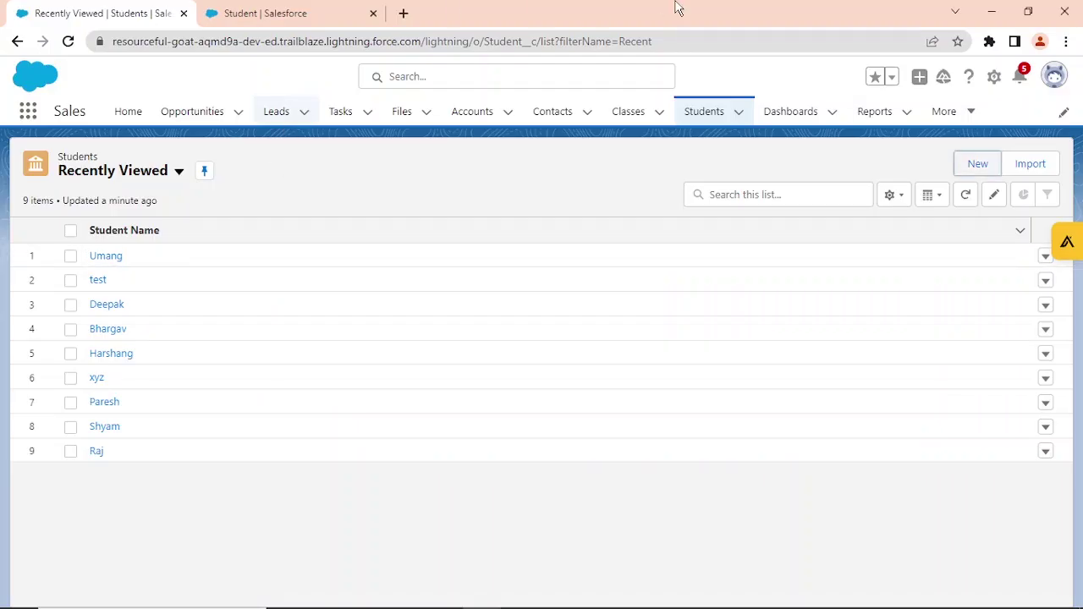
pyautogui.hotkey('alt', 'Tab')
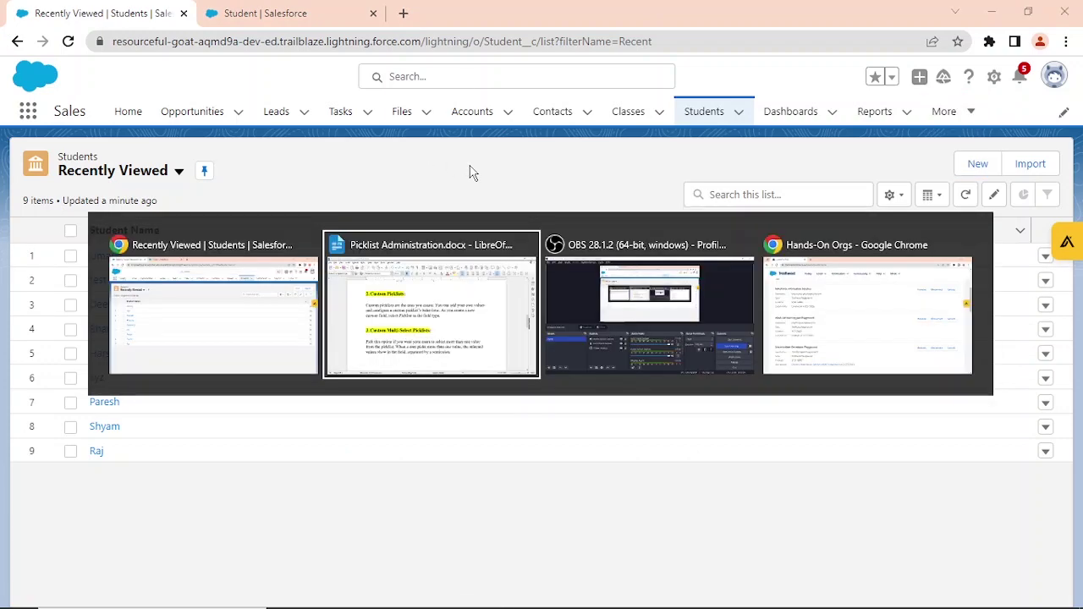
pyautogui.hotkey('alt', 'Tab')
pyautogui.click(430, 292)
# Switch back to Salesforce in Chrome and open Student Layout from the Student object's page layouts.
pyautogui.hotkey('alt', 'Tab')
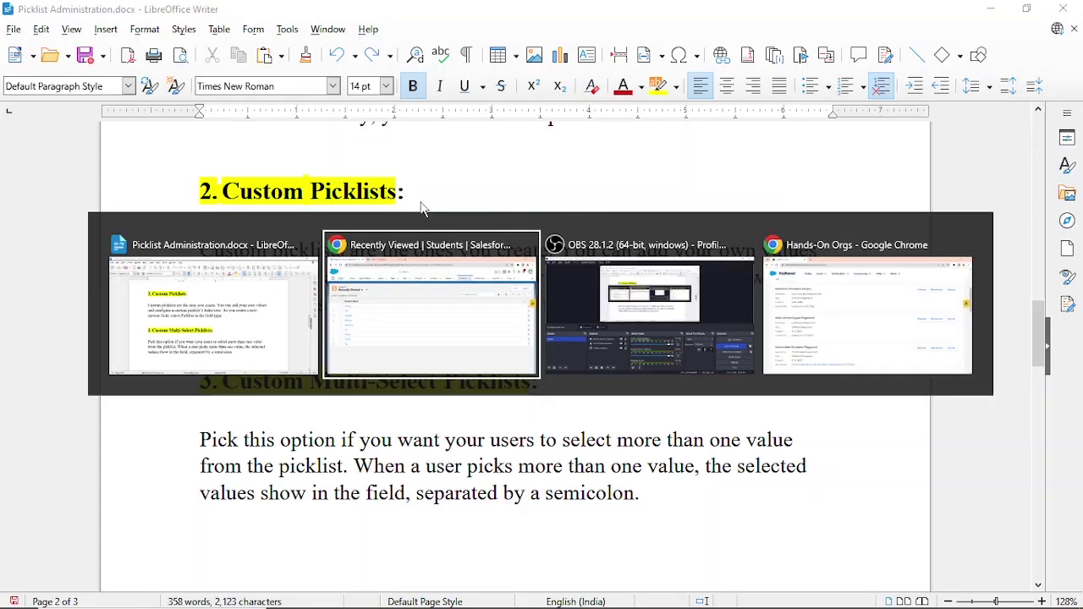
pyautogui.click(434, 250)
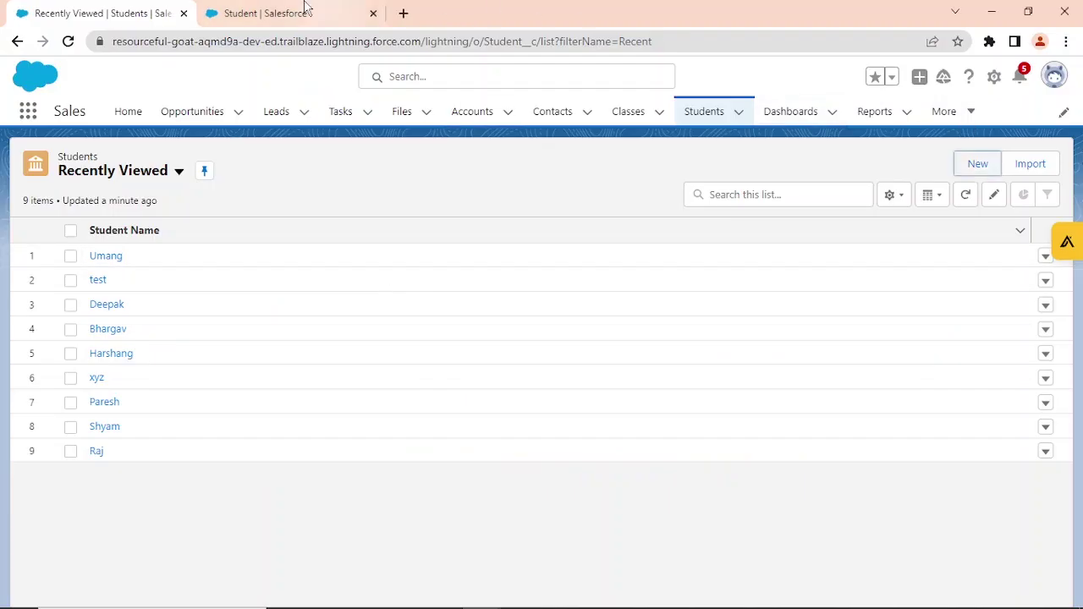
pyautogui.click(269, 9)
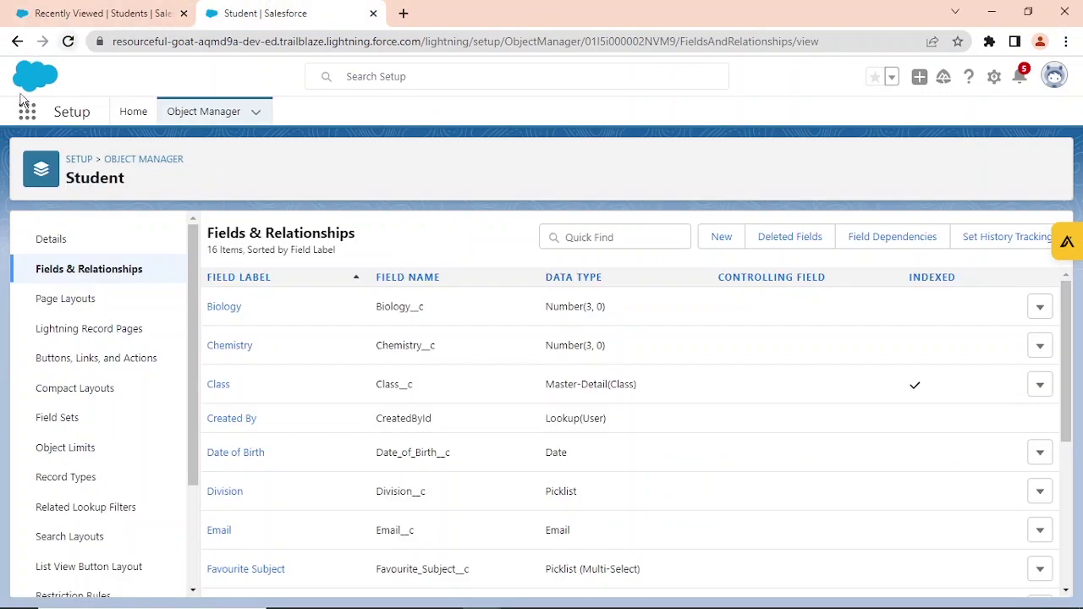
pyautogui.click(84, 296)
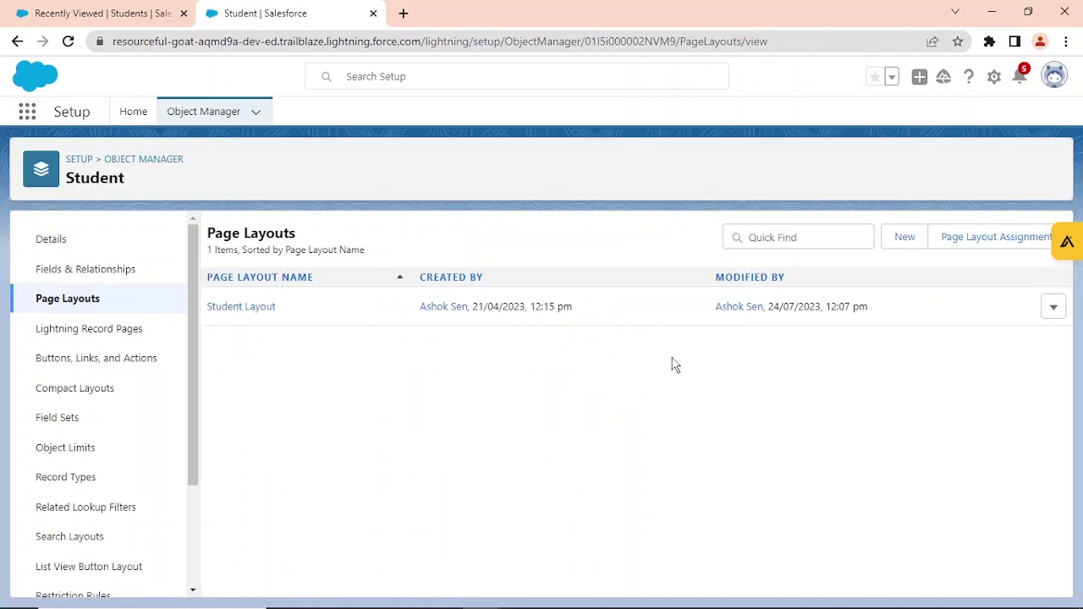
pyautogui.click(244, 317)
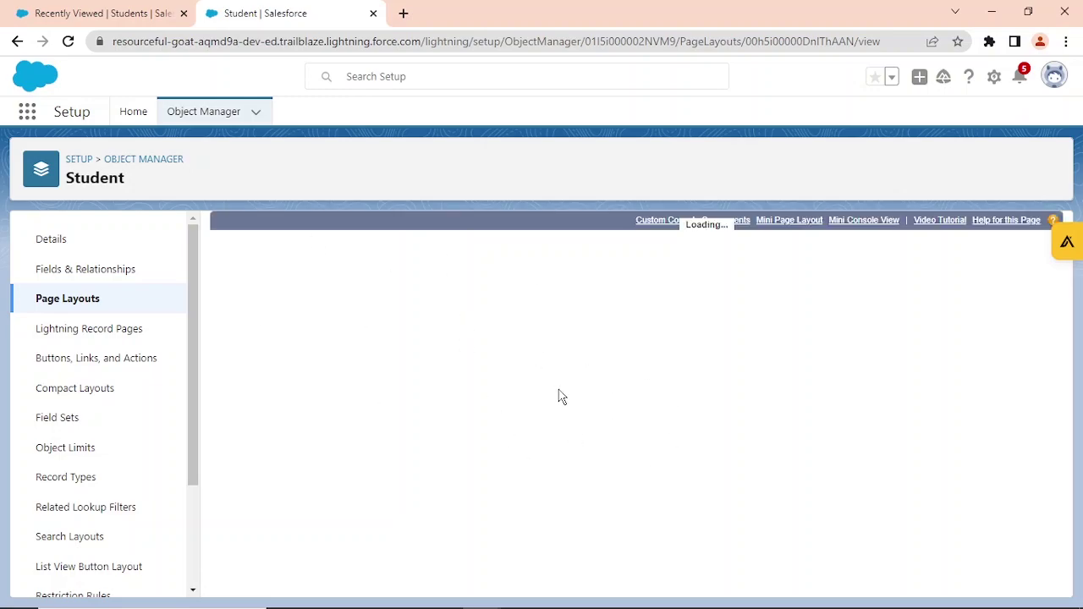
# Collapse the layout editor's field palette and review the fields in the Information section.
pyautogui.scroll(-10, 561, 406)
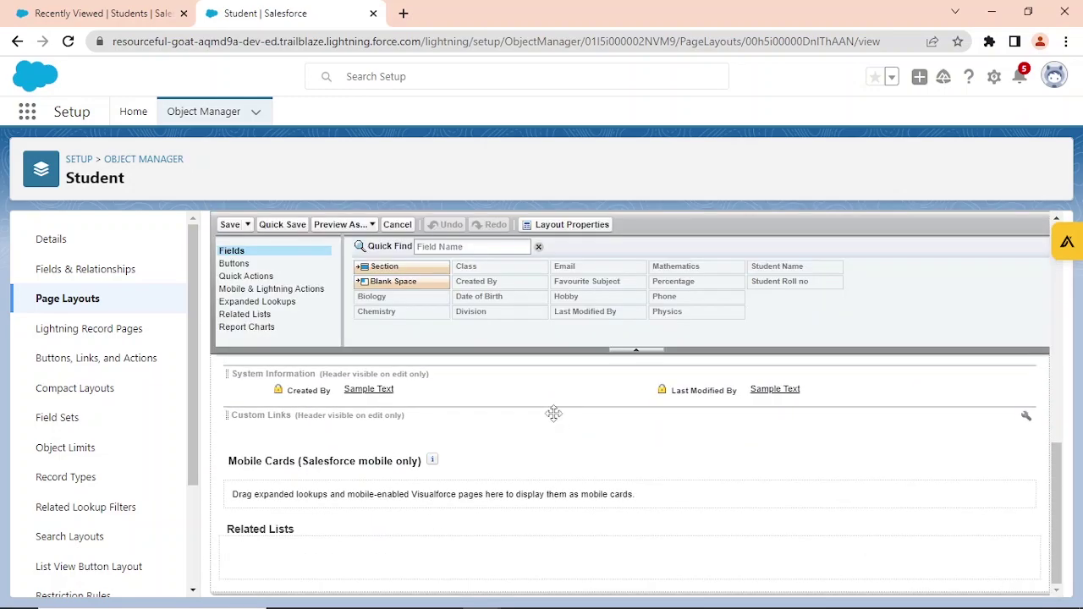
pyautogui.scroll(10, 553, 413)
pyautogui.scroll(-4, 555, 412)
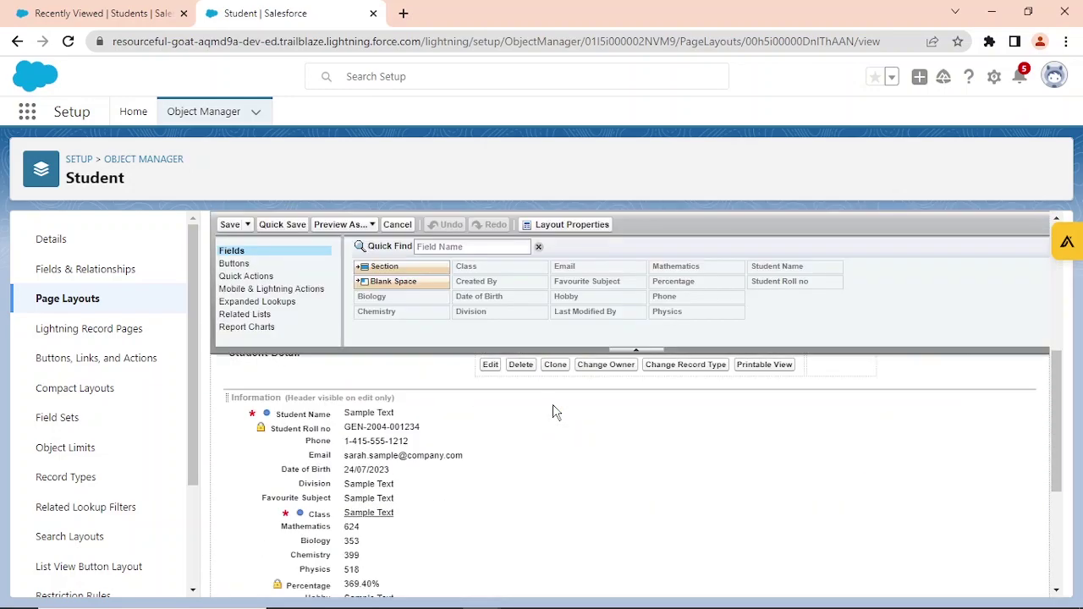
pyautogui.click(633, 352)
pyautogui.scroll(-2, 455, 342)
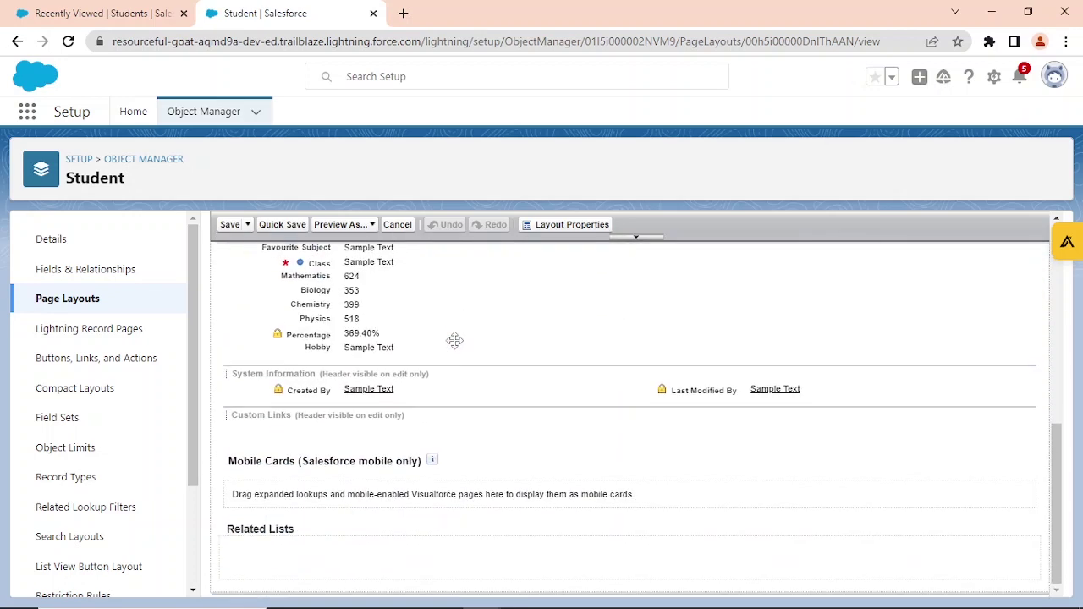
pyautogui.scroll(4, 452, 344)
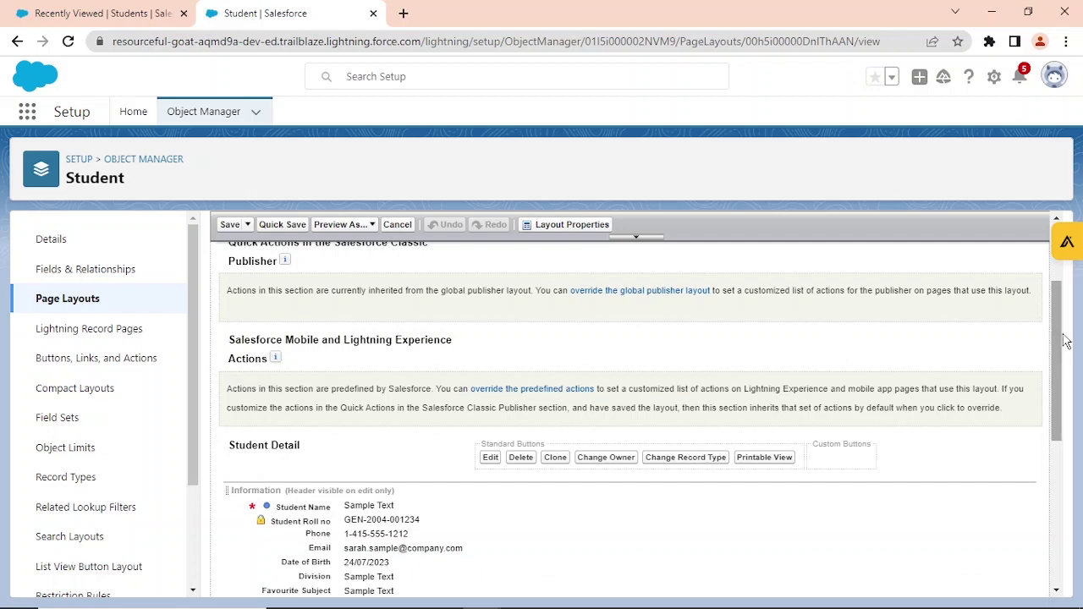
pyautogui.moveTo(1056, 340); pyautogui.dragTo(1056, 409)
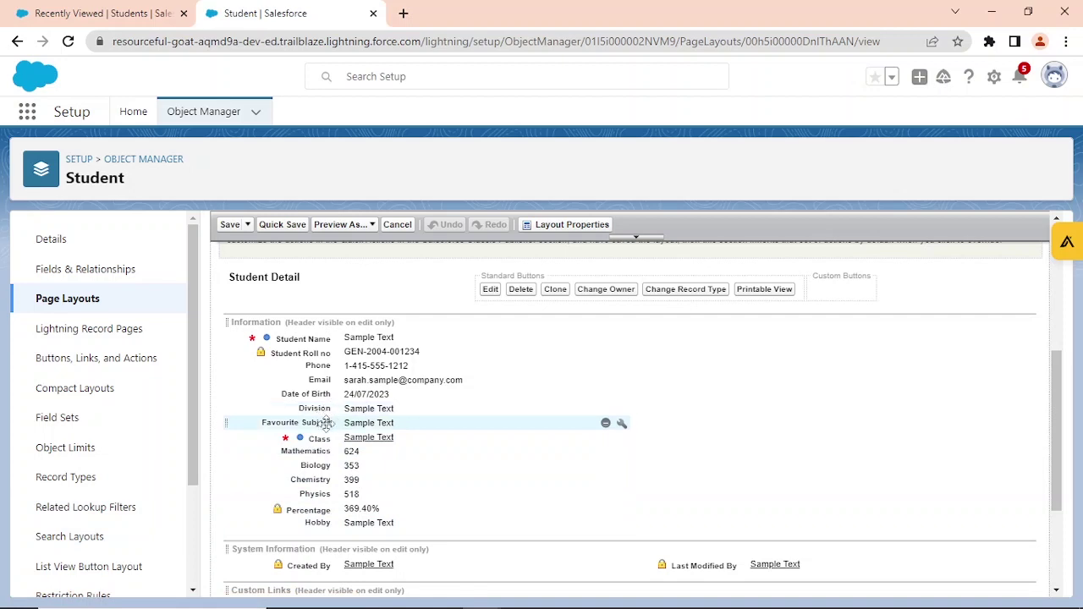
# Move the Favourite Subject, Mathematics, Chemistry and Biology fields into the second column of the layout's Information section, in that order.
pyautogui.moveTo(325, 423); pyautogui.dragTo(703, 454)
pyautogui.scroll(-3, 402, 454)
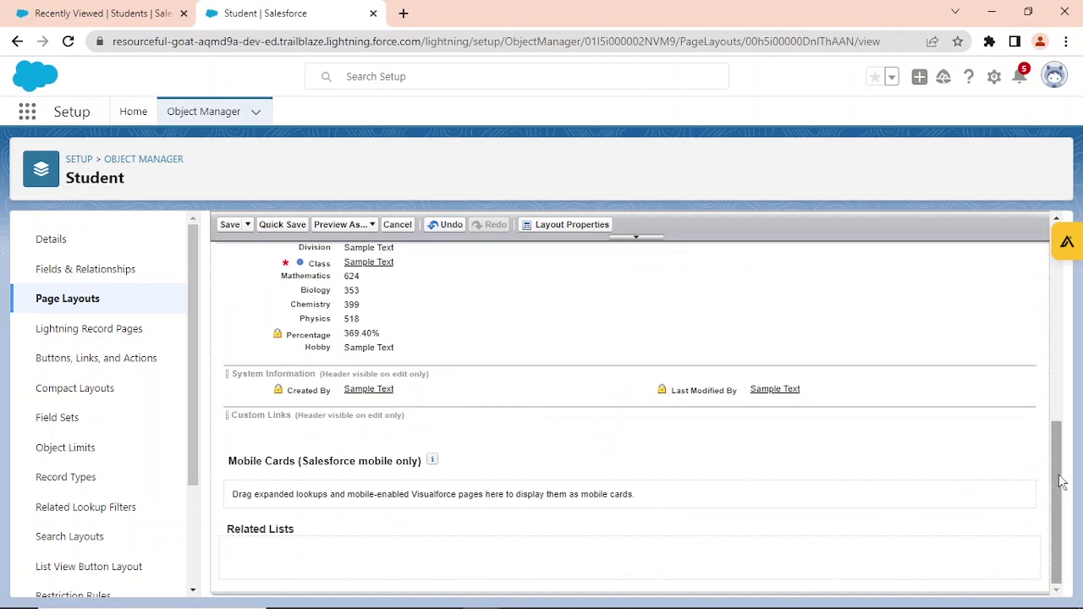
pyautogui.moveTo(1062, 481); pyautogui.dragTo(1062, 438)
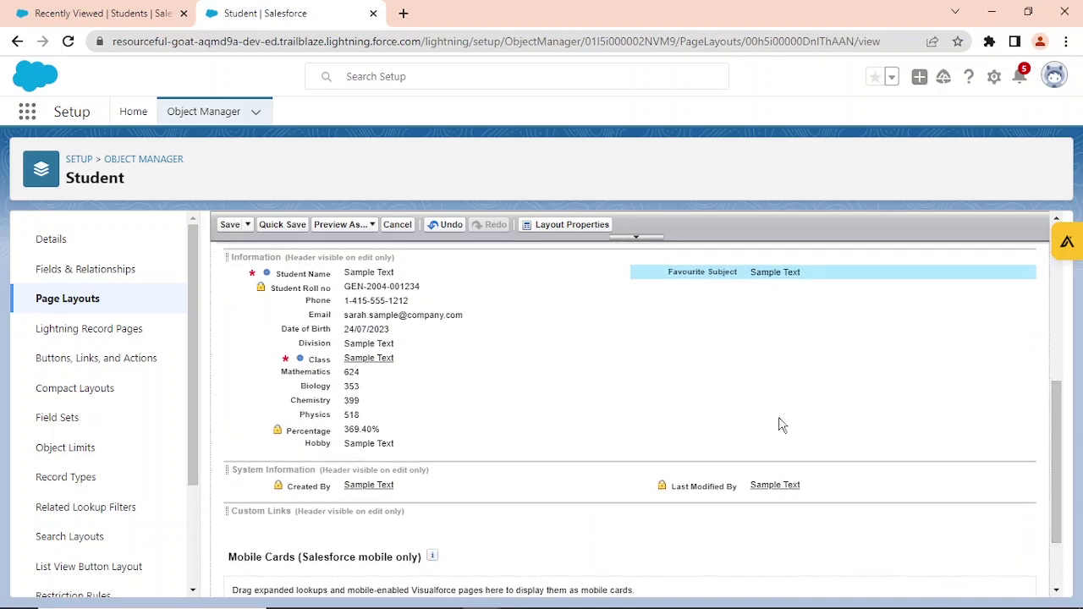
pyautogui.moveTo(354, 370); pyautogui.dragTo(772, 518)
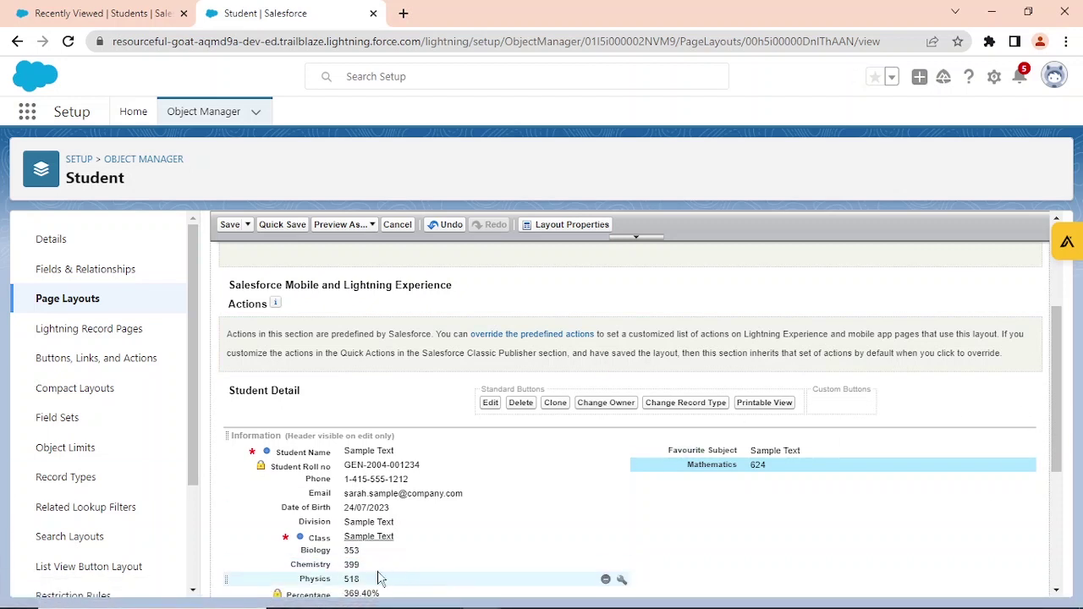
pyautogui.moveTo(356, 560); pyautogui.dragTo(706, 476)
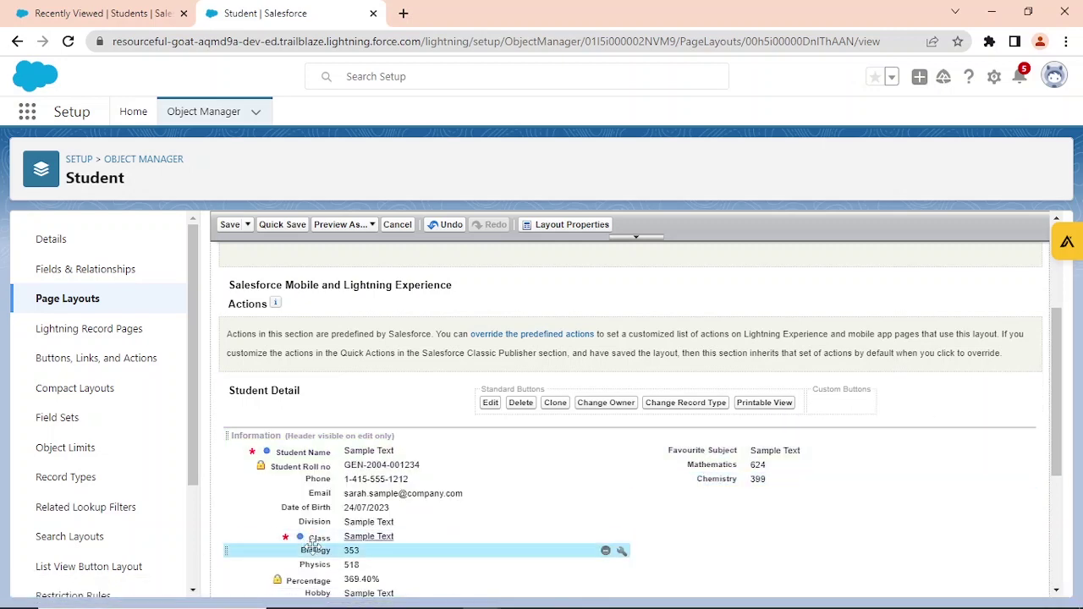
pyautogui.moveTo(313, 548); pyautogui.dragTo(772, 489)
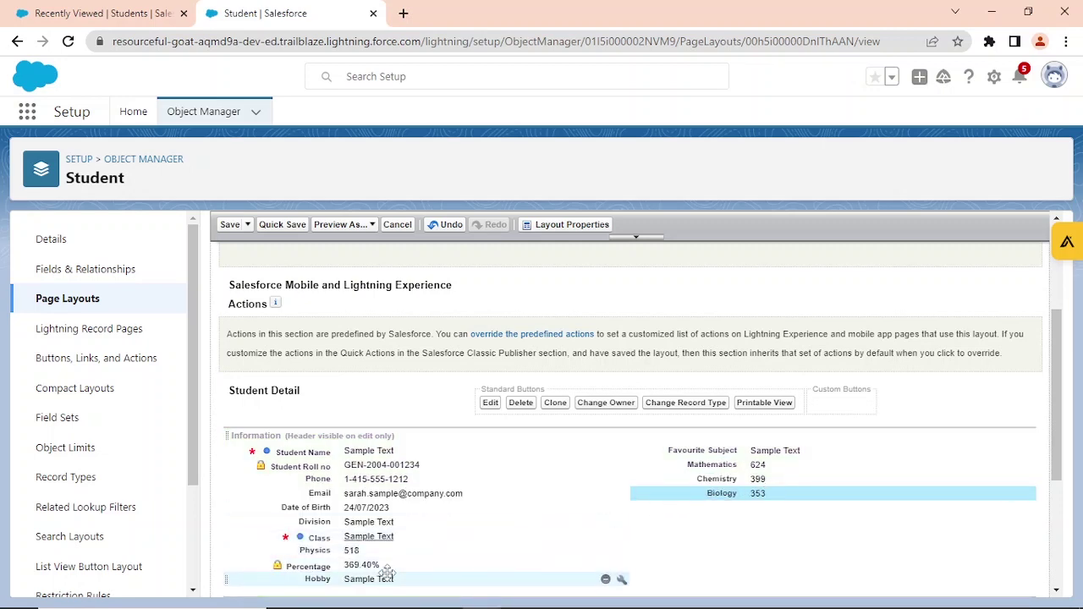
# Move Hobby and Physics into the second column of the Information section, placing Physics between Biology and Hobby, and save the layout.
pyautogui.moveTo(386, 574); pyautogui.dragTo(813, 501)
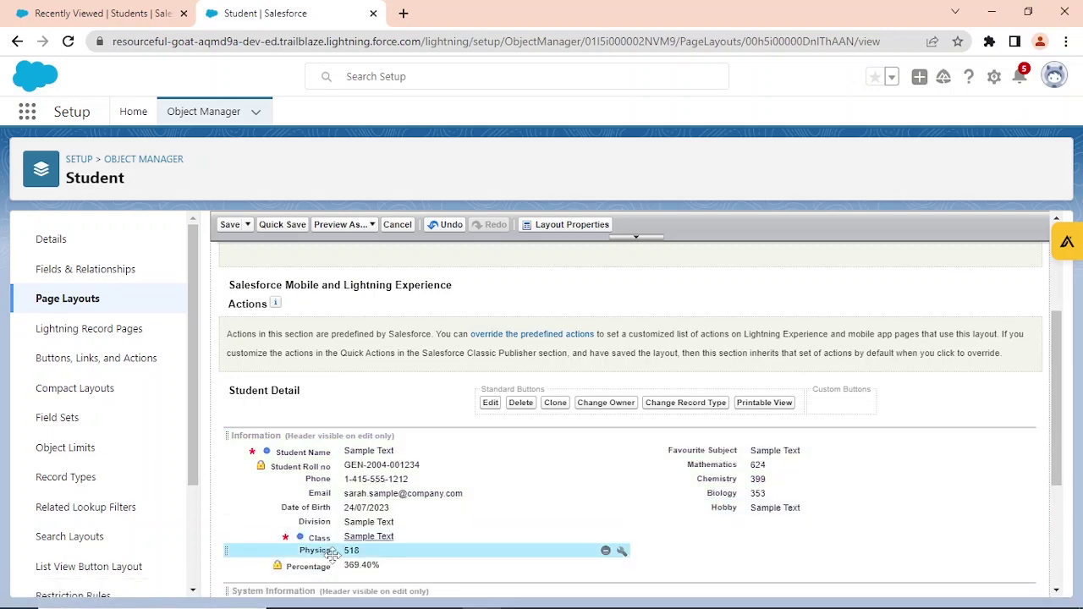
pyautogui.moveTo(332, 554)
pyautogui.mouseDown()
pyautogui.moveTo(733, 451)
pyautogui.moveTo(714, 500)
pyautogui.mouseUp()
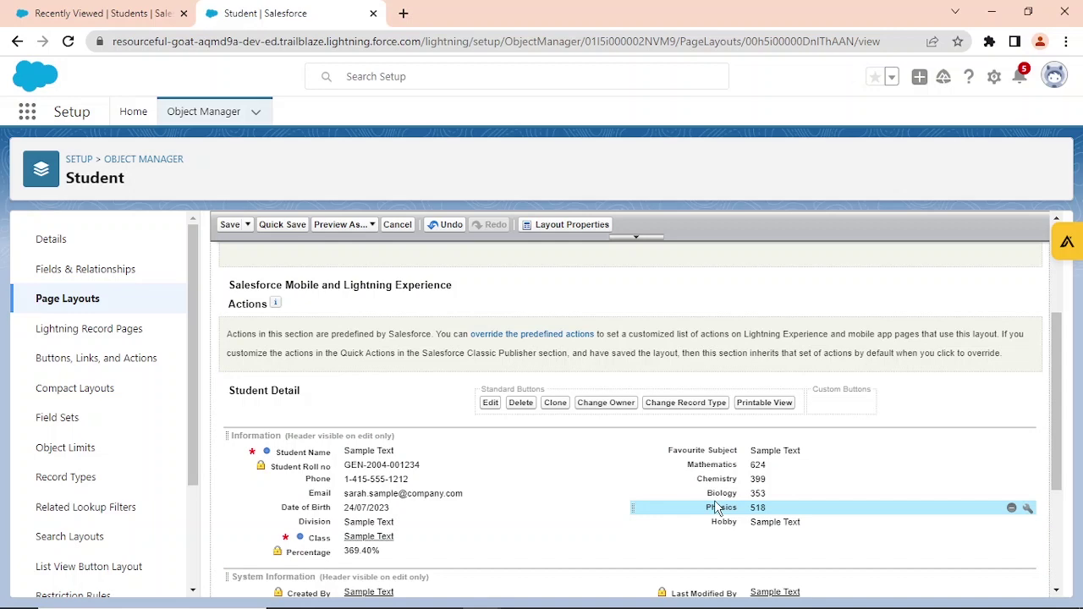
pyautogui.click(230, 224)
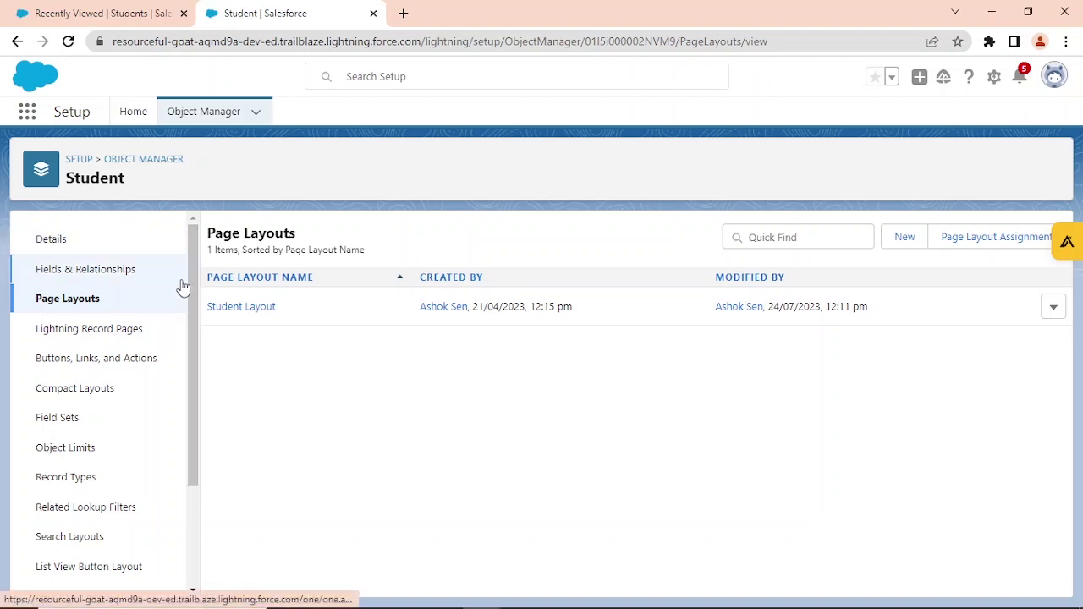
# Start a new custom field on the Student object with the Picklist (Multi-Select) data type and continue to its details.
pyautogui.click(106, 270)
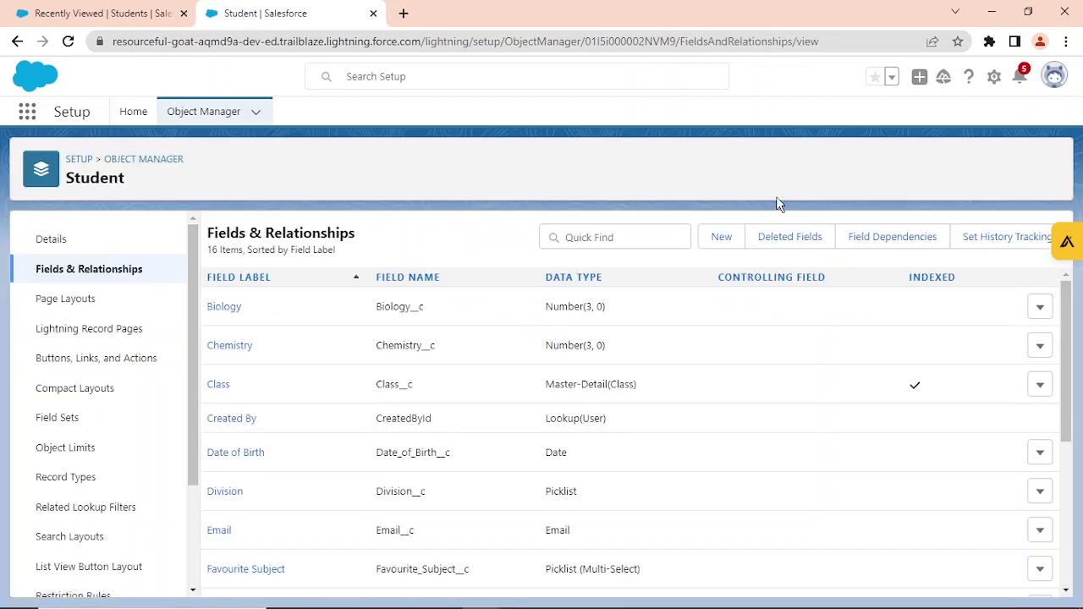
pyautogui.click(726, 244)
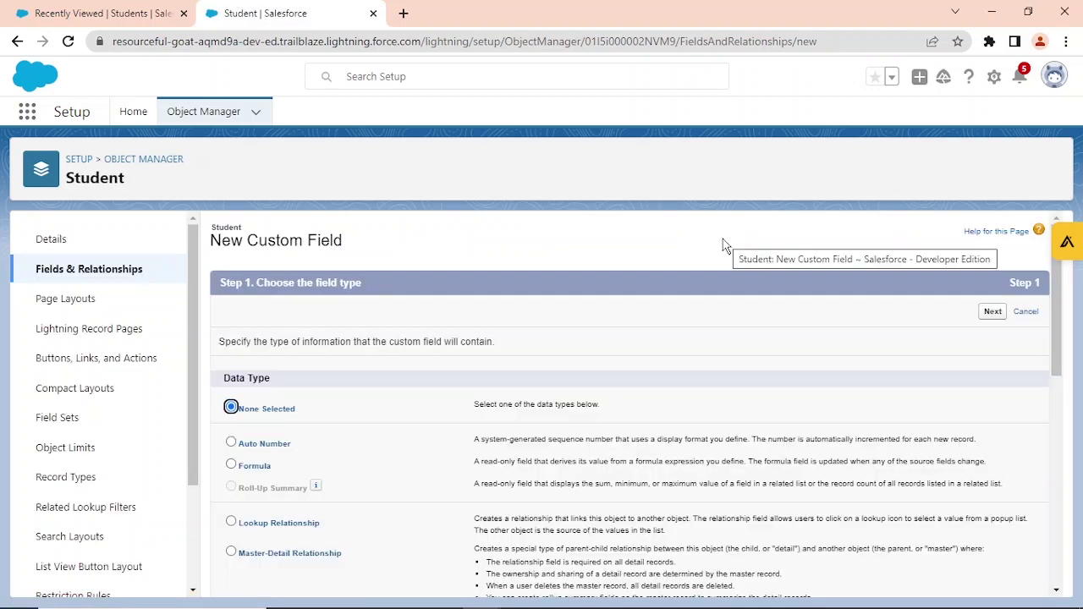
pyautogui.scroll(-8, 639, 313)
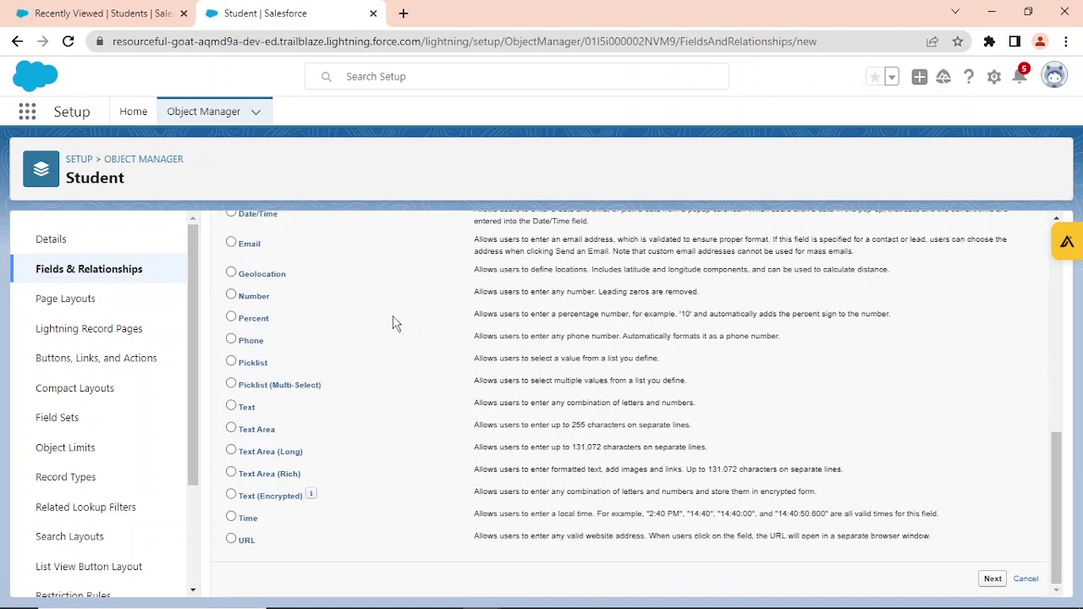
pyautogui.click(232, 385)
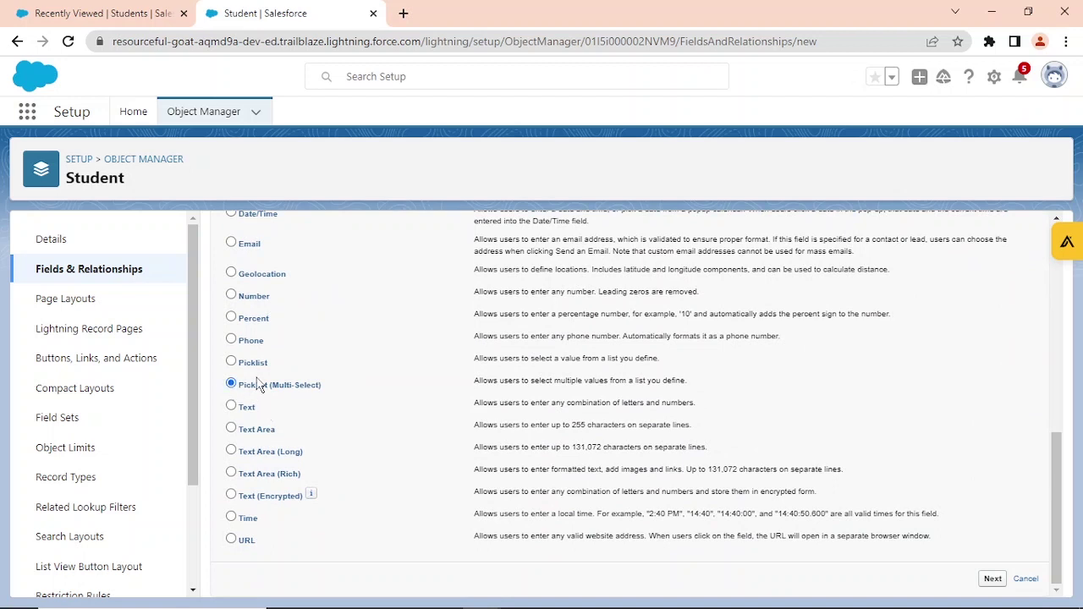
pyautogui.click(992, 579)
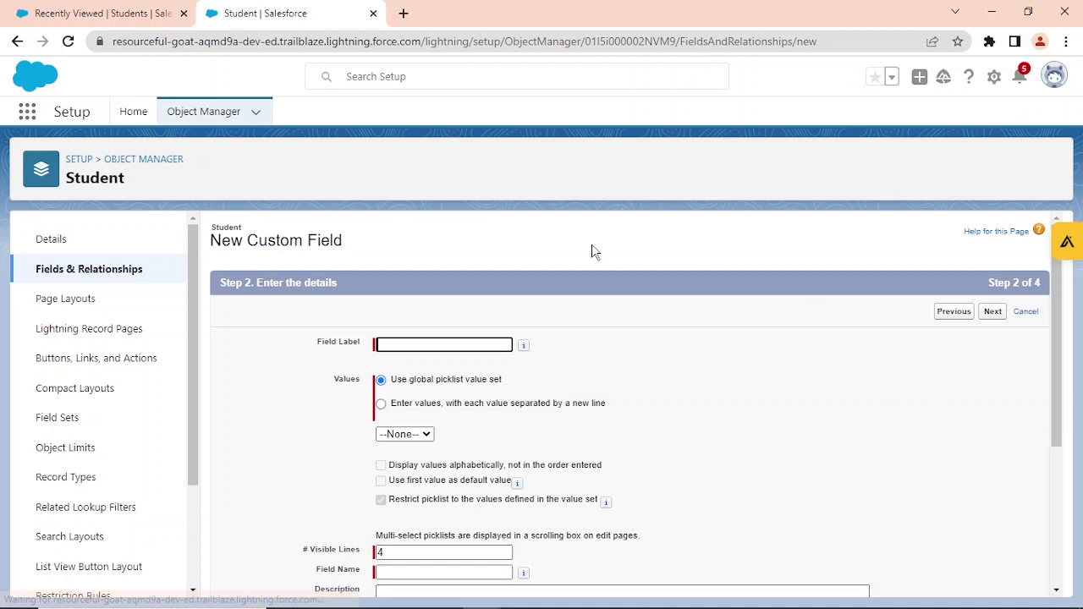
# Set the new field's label to "Multi-Select Hobby".
pyautogui.click(452, 344)
pyautogui.click(460, 378)
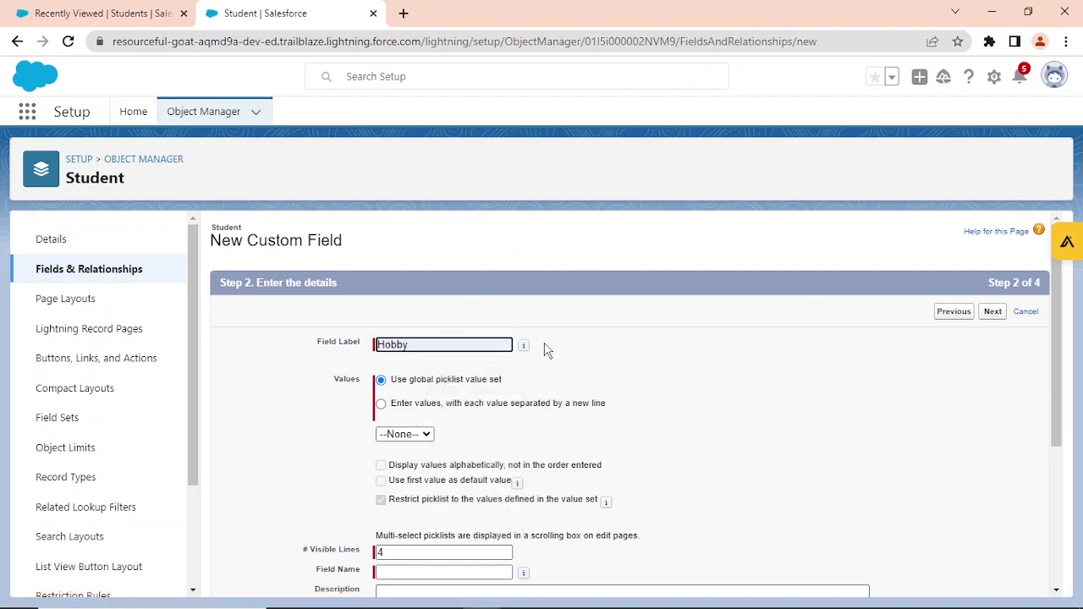
pyautogui.write('multi')
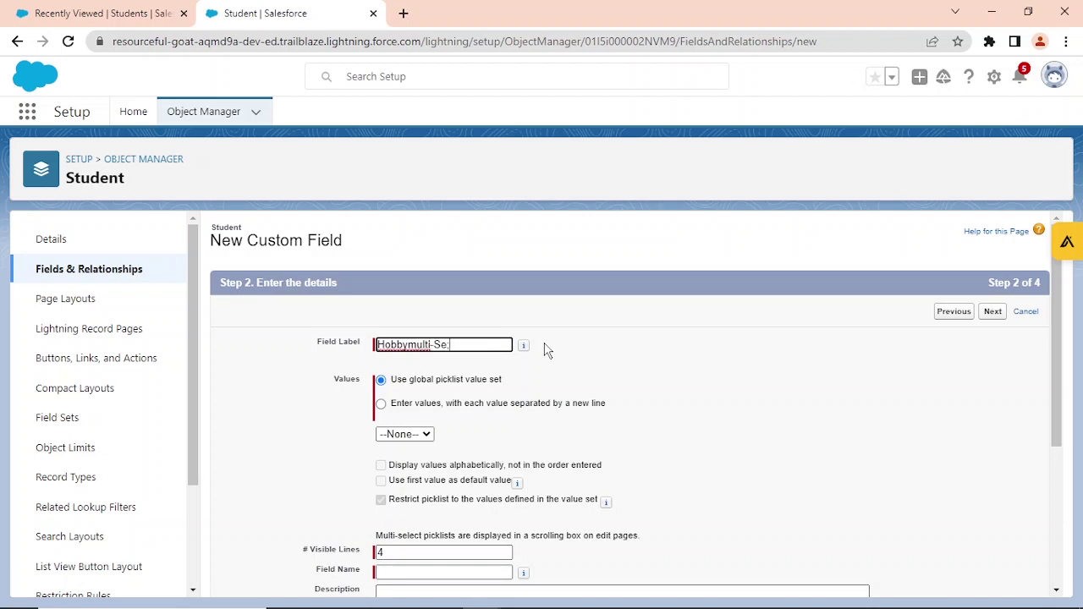
pyautogui.write('-Select')
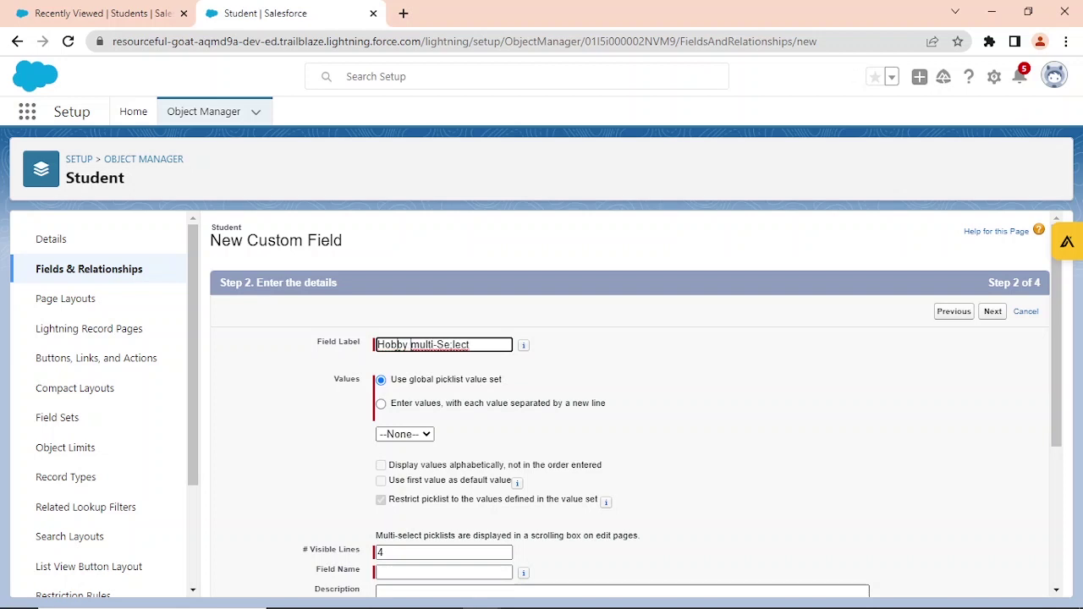
pyautogui.click(454, 345)
pyautogui.moveTo(521, 351)
pyautogui.press('BackSpace')
pyautogui.click(412, 345)
pyautogui.moveTo(412, 344); pyautogui.dragTo(364, 347)
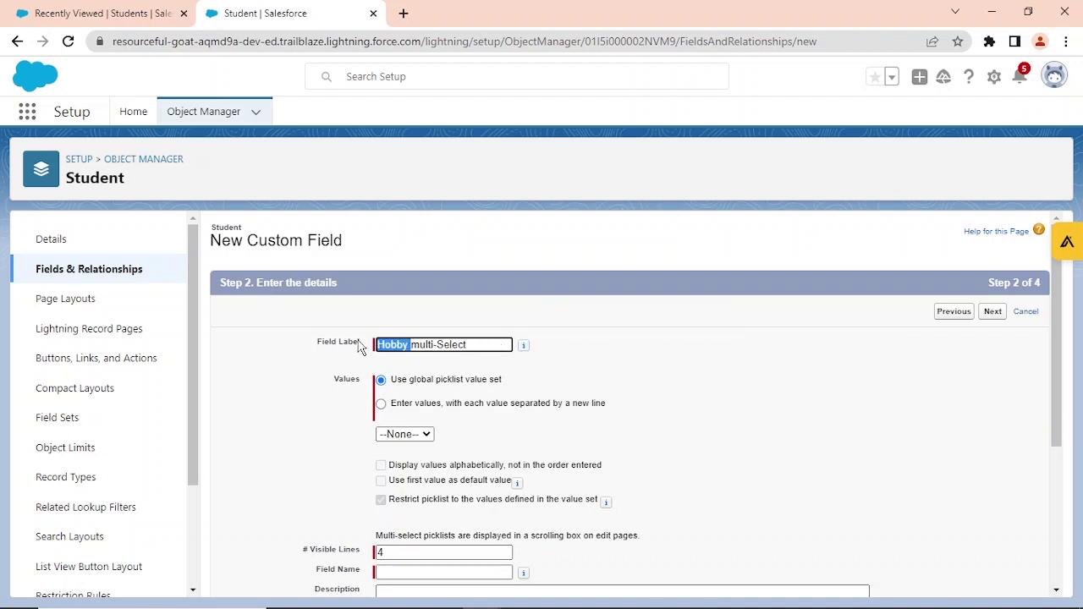
pyautogui.press('BackSpace')
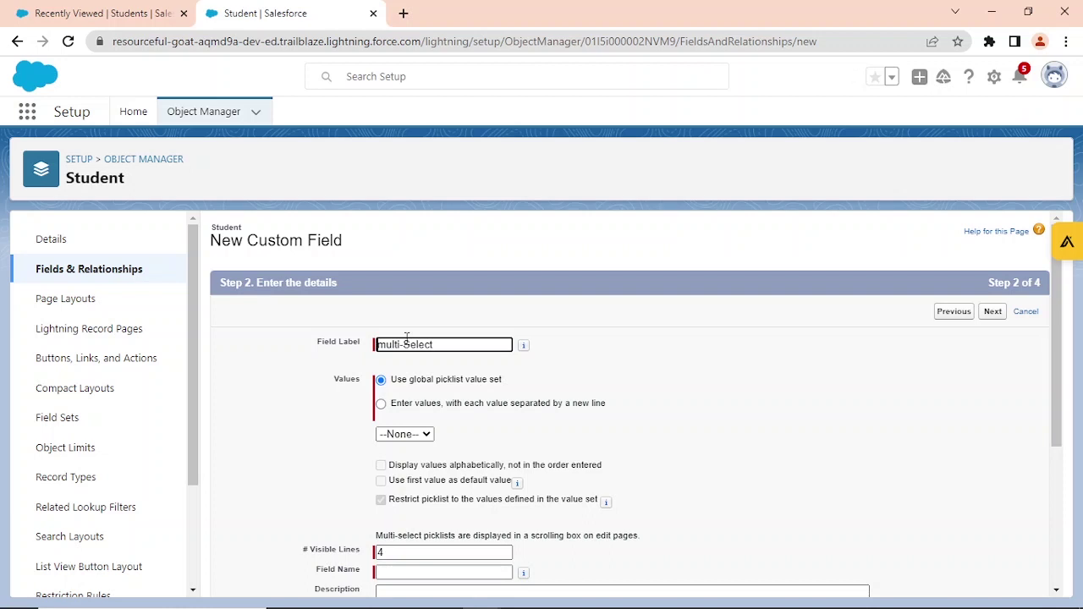
pyautogui.press('Delete')
pyautogui.write('M')
pyautogui.write(' Hobby')
# Choose to enter the picklist values directly and list Playing Cricket, Singing, Trekking and Swimming on separate lines.
pyautogui.click(382, 404)
pyautogui.click(391, 448)
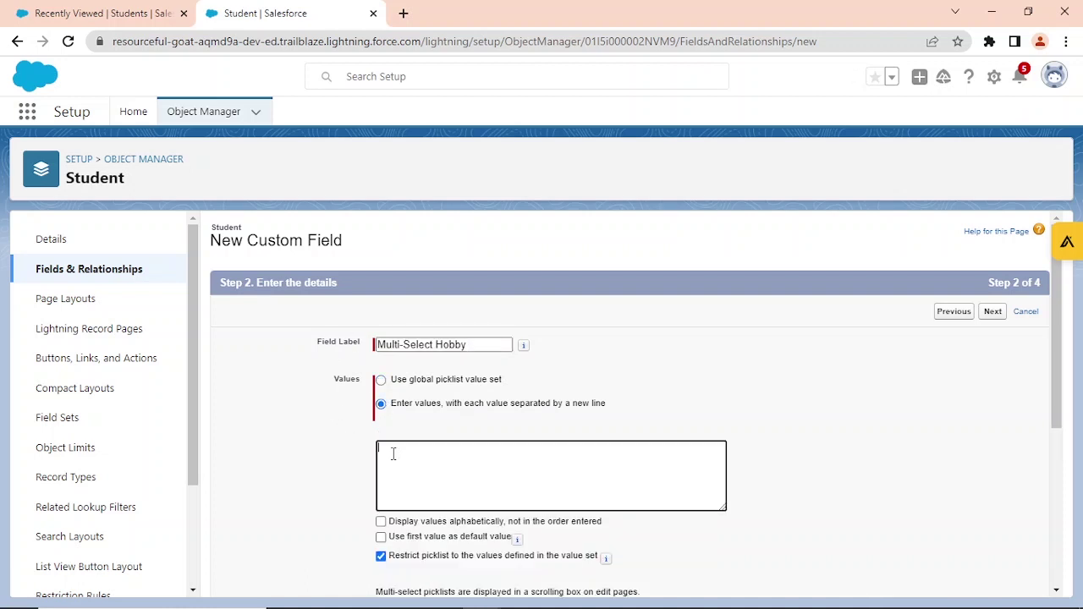
pyautogui.write('Hobby')
pyautogui.press('BackSpace')
pyautogui.press('BackSpace')
pyautogui.press('BackSpace')
pyautogui.press('BackSpace')
pyautogui.press('BackSpace')
pyautogui.press('BackSpace')
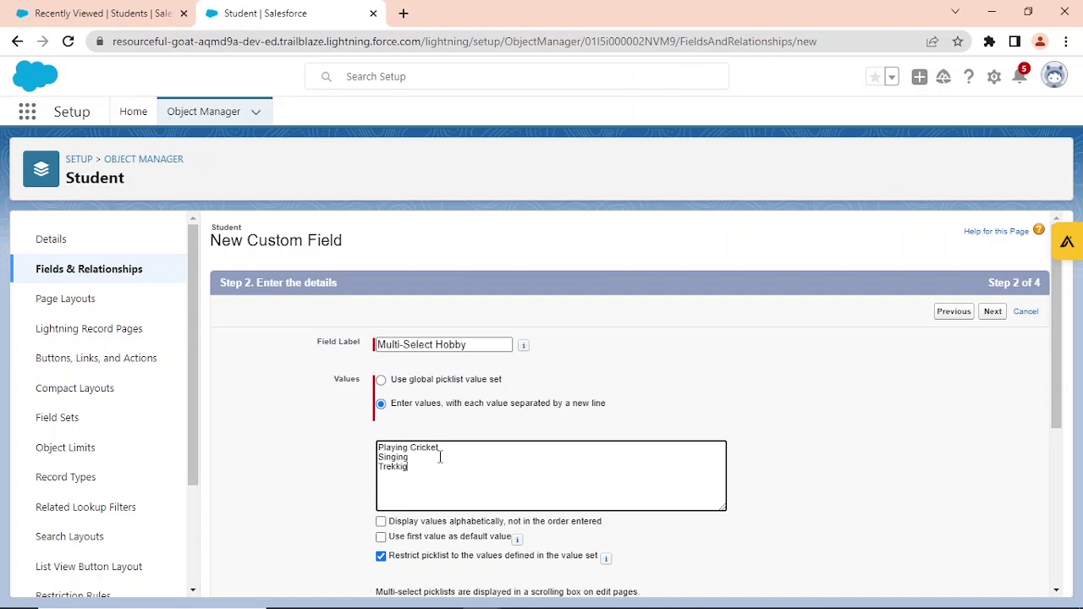
pyautogui.hotkey('ctrl', 'shift', 'i')
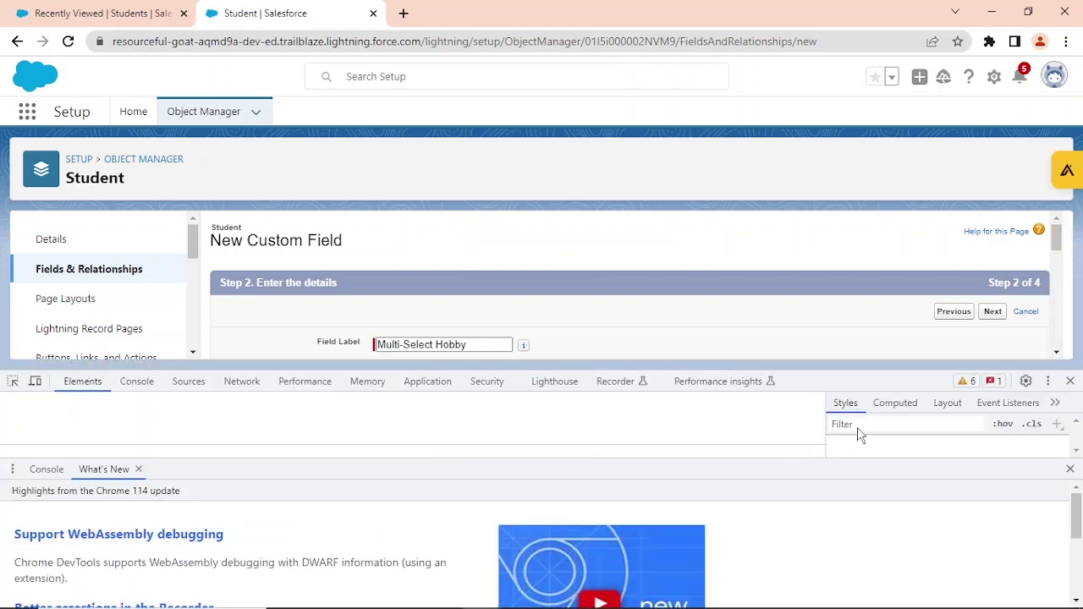
pyautogui.click(1070, 382)
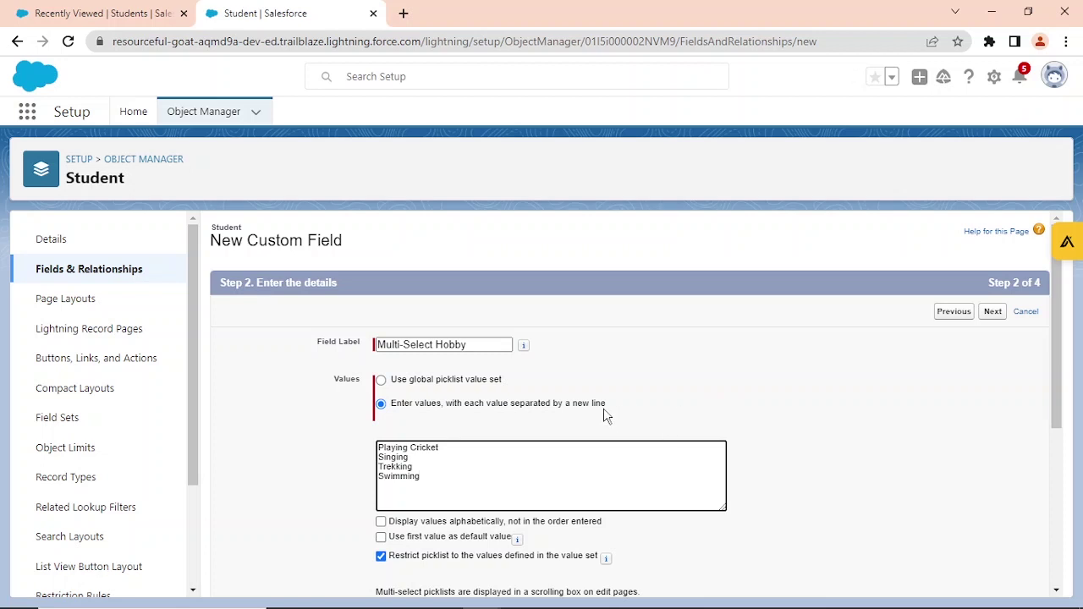
# Set the picklist values to display alphabetically and save the field with Student Layout as its page layout.
pyautogui.click(388, 523)
pyautogui.scroll(-4, 829, 486)
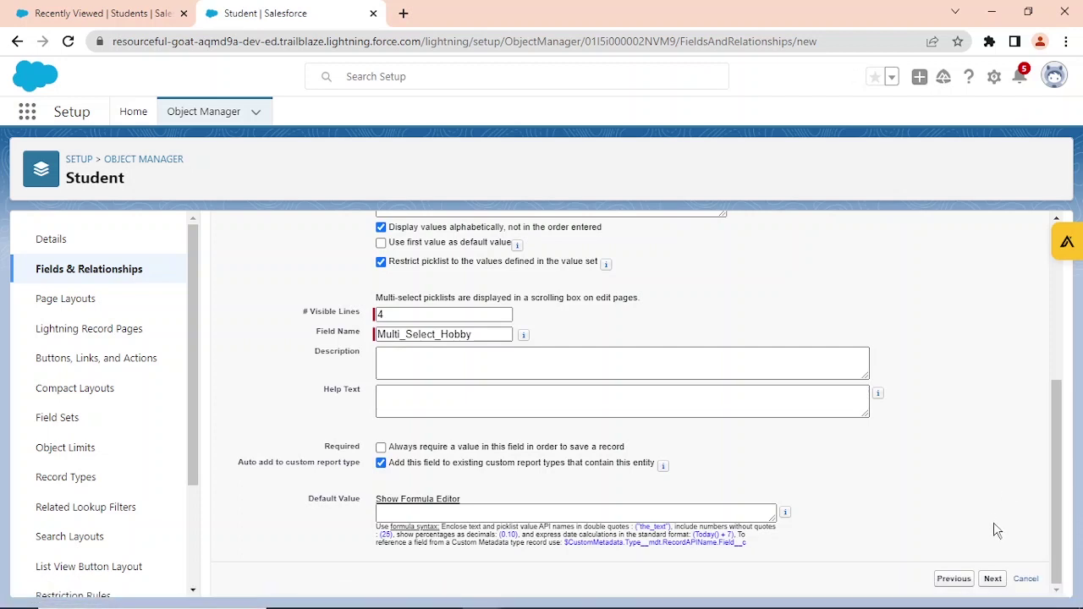
pyautogui.click(995, 579)
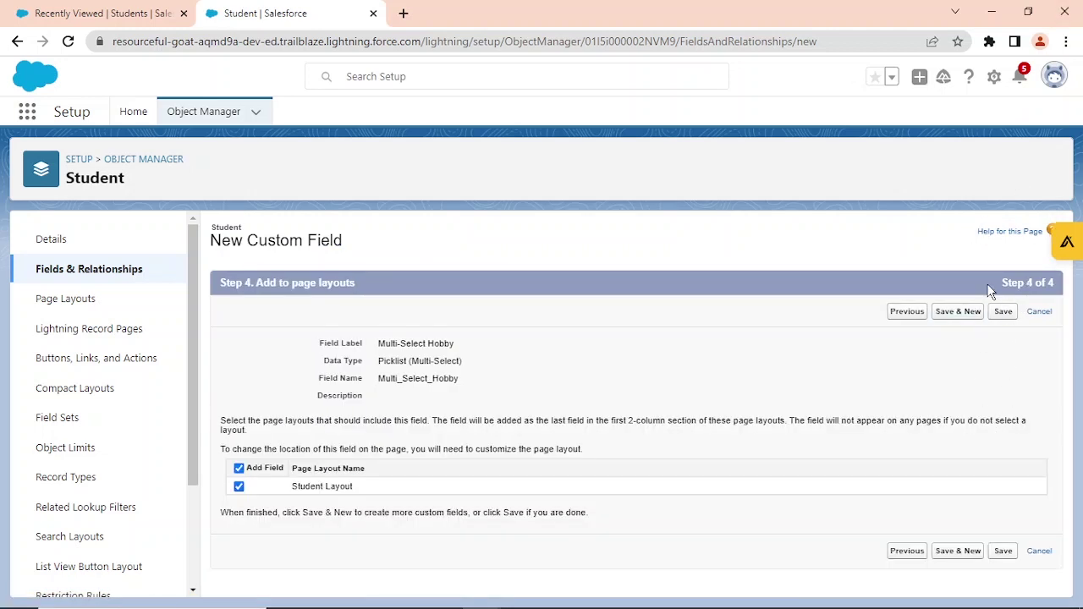
pyautogui.click(1003, 312)
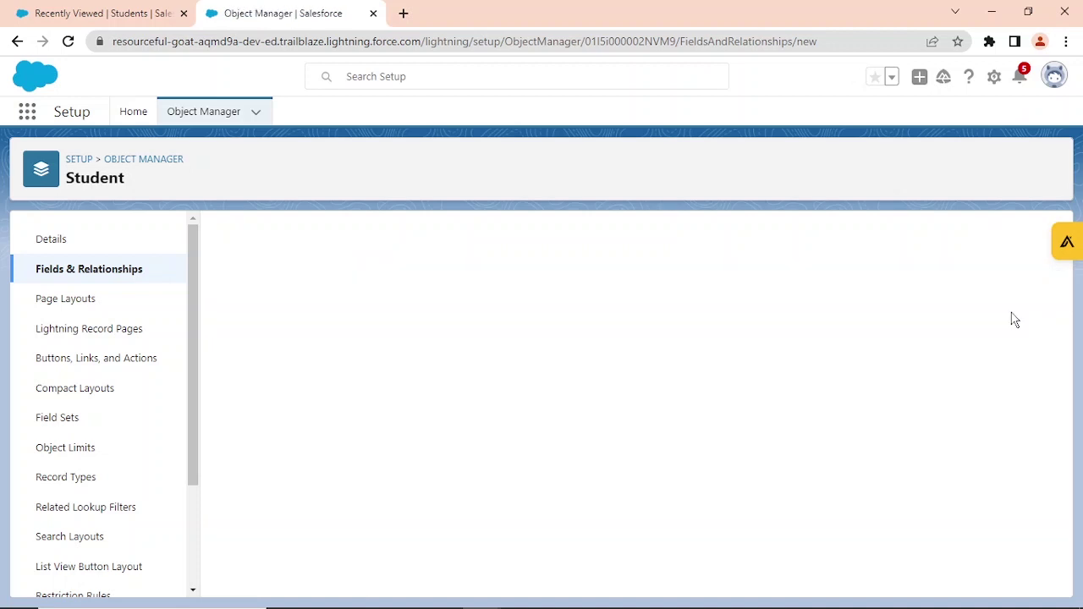
# Reload the Students list, check a blank student record for the Multi-Select Hobby field and column arrangement, and close the form without saving.
pyautogui.click(53, 9)
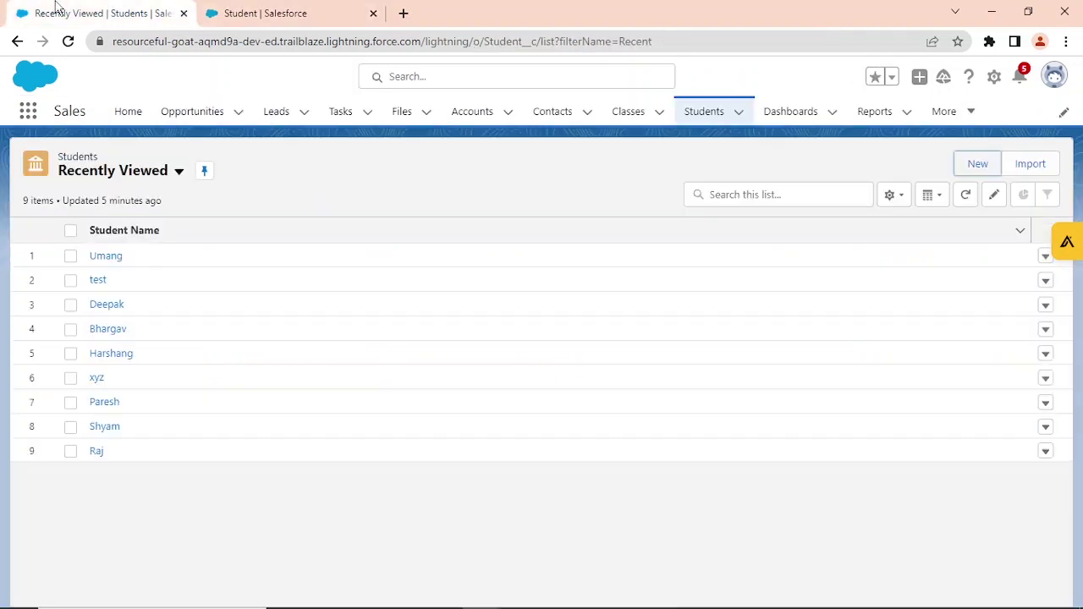
pyautogui.click(69, 42)
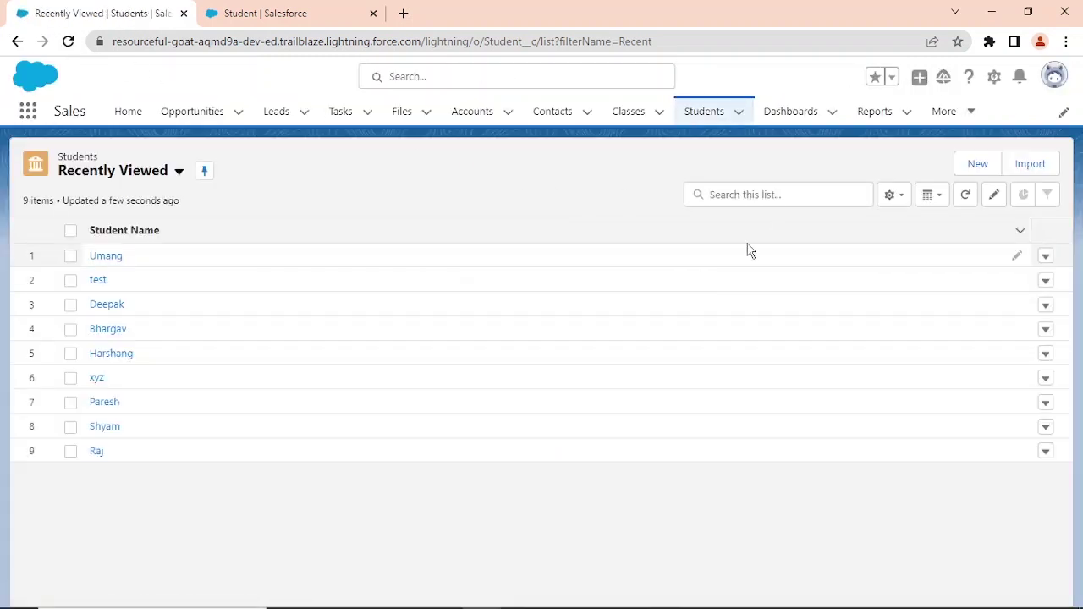
pyautogui.click(979, 164)
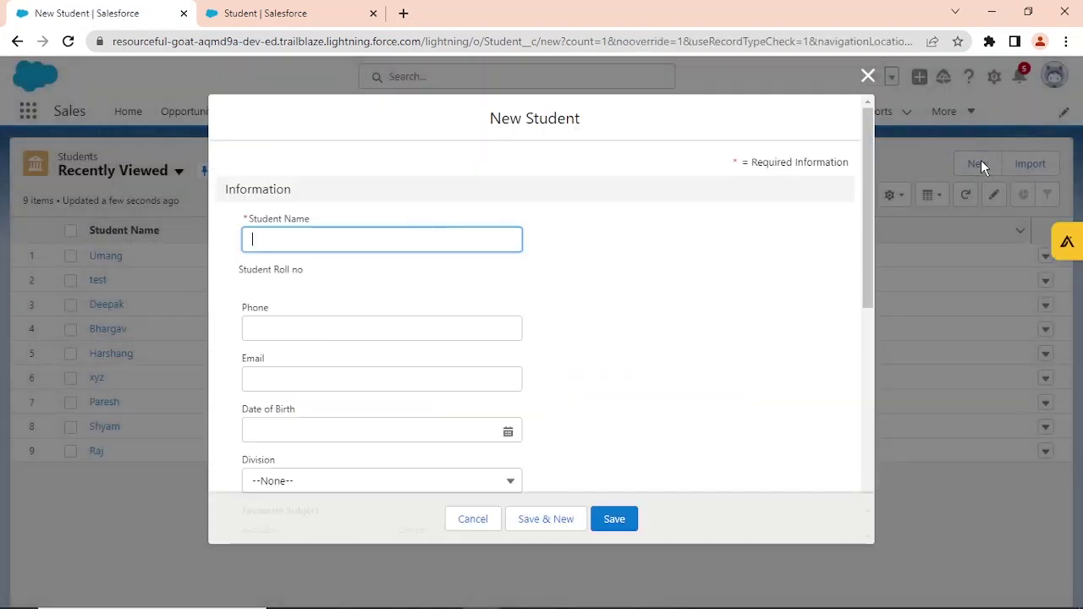
pyautogui.scroll(-6, 617, 315)
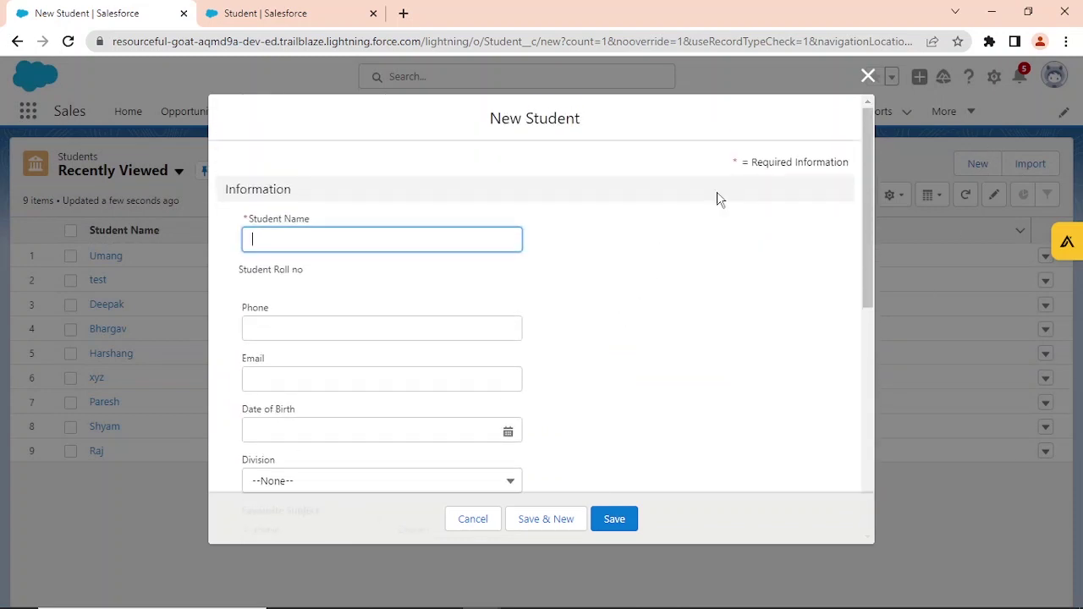
pyautogui.scroll(-5, 572, 281)
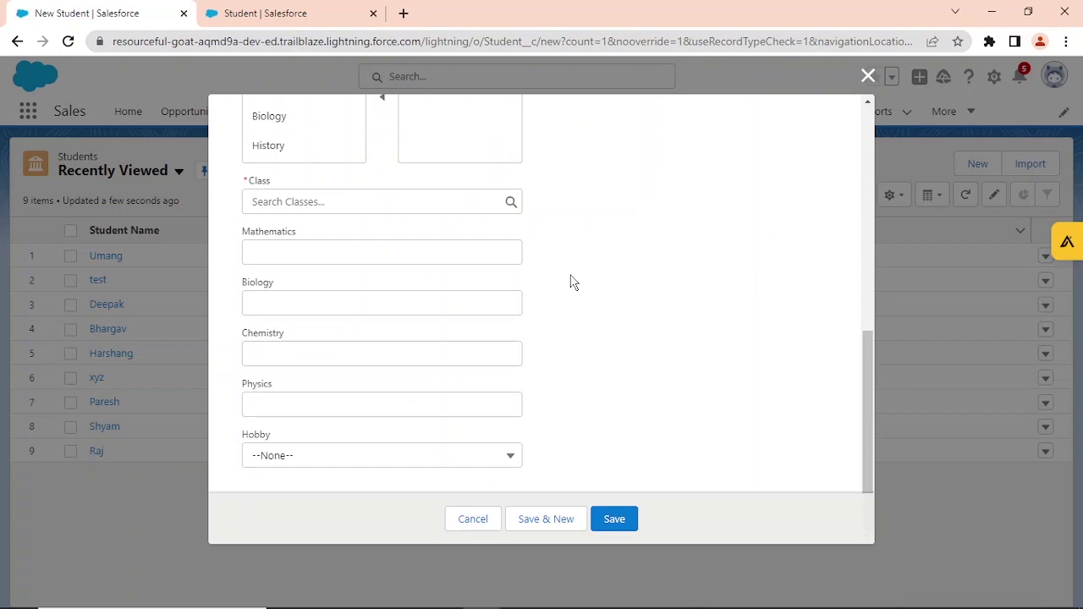
pyautogui.scroll(-5, 737, 282)
pyautogui.click(868, 76)
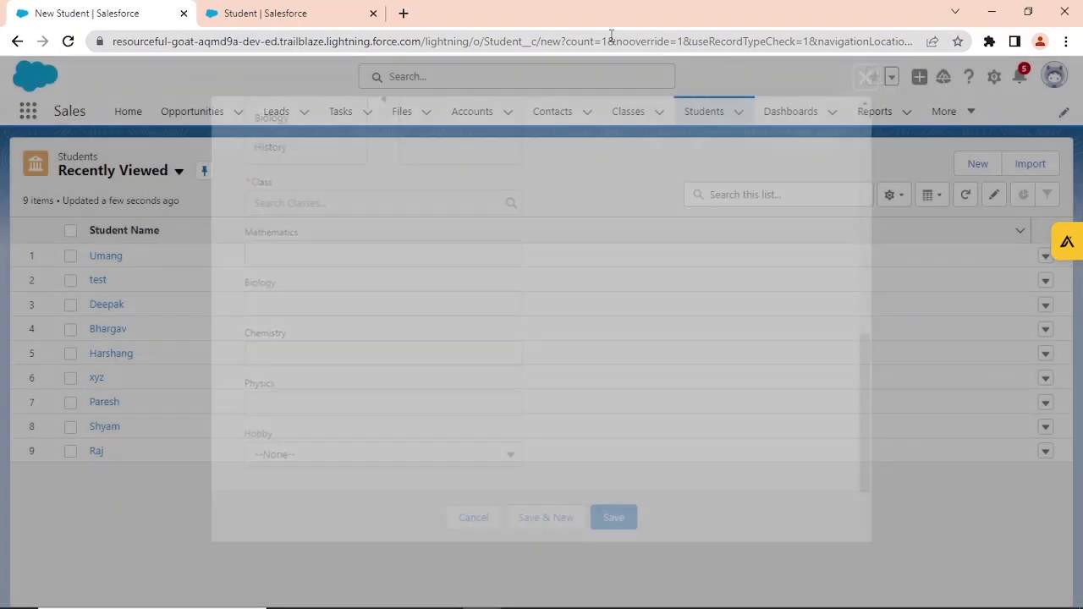
# Refresh the Students page again, recheck the fields in a blank student record, and close it without saving.
pyautogui.click(66, 42)
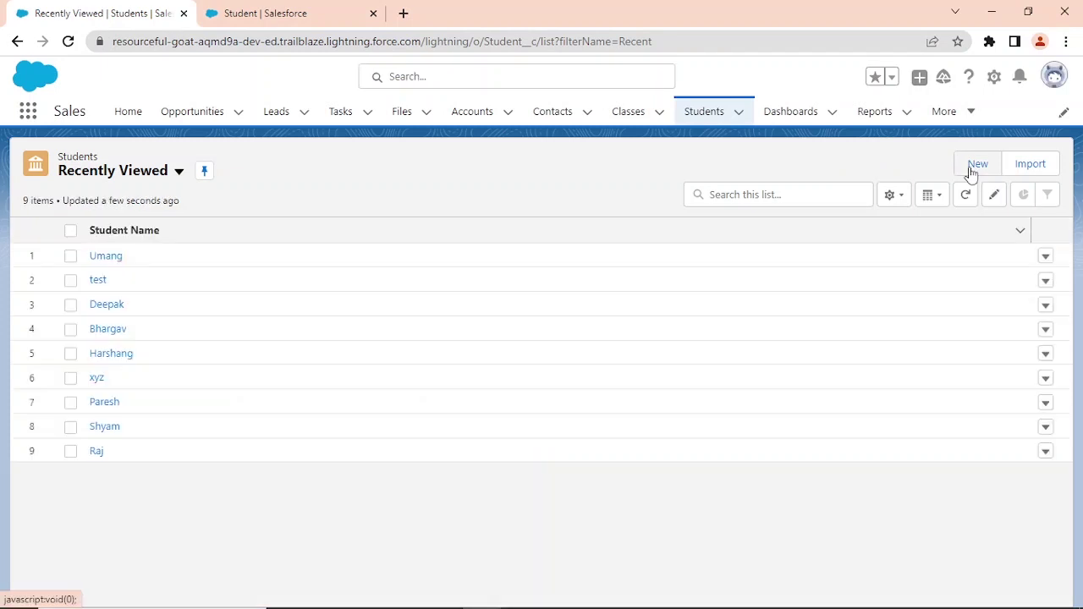
pyautogui.click(975, 168)
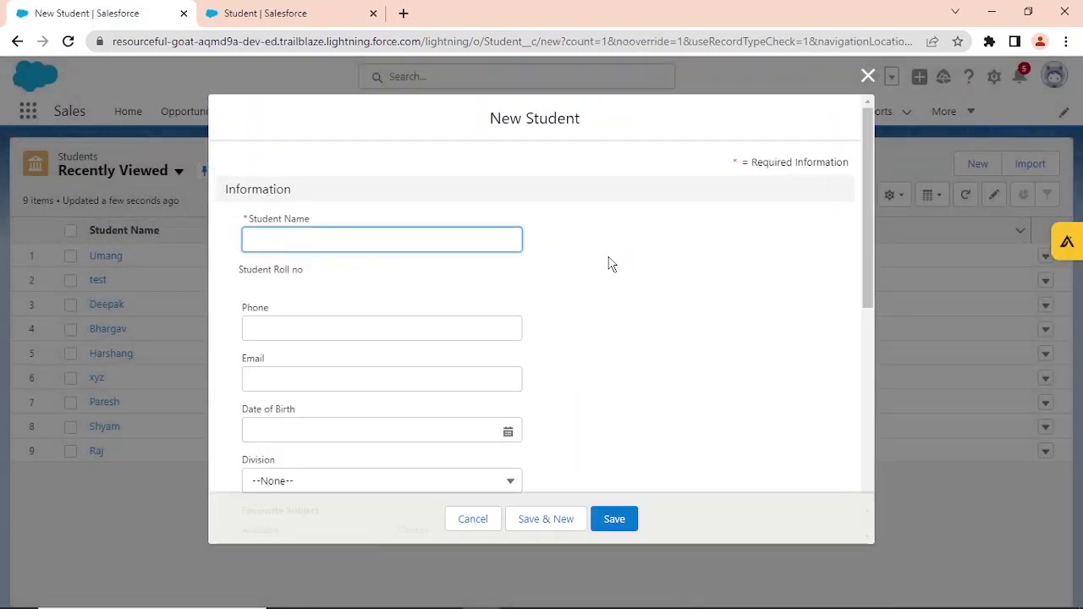
pyautogui.scroll(-8, 610, 262)
pyautogui.scroll(8, 640, 181)
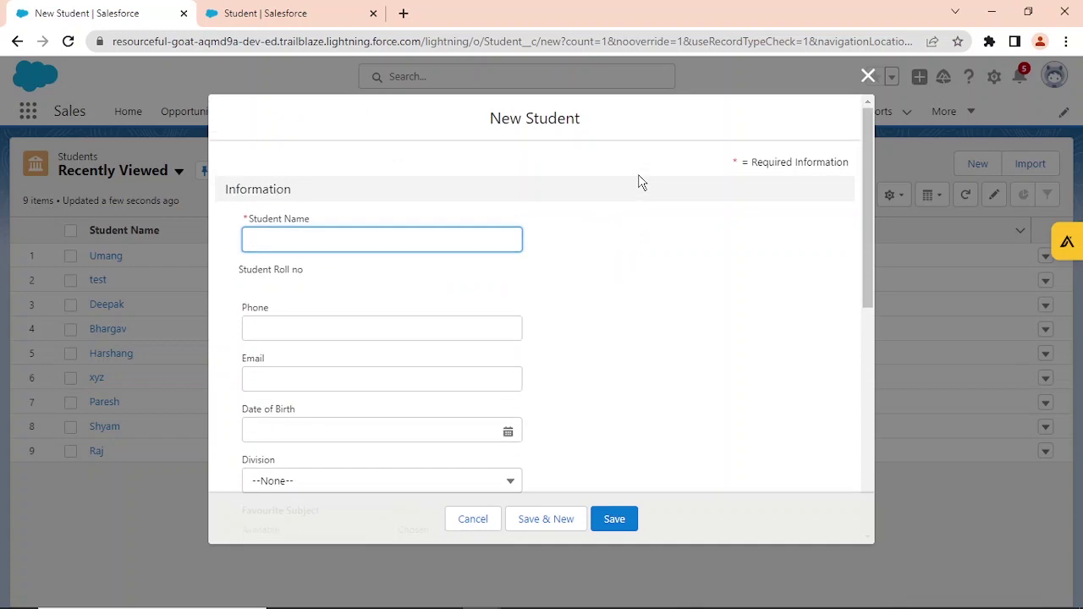
pyautogui.scroll(-4, 720, 111)
pyautogui.click(867, 79)
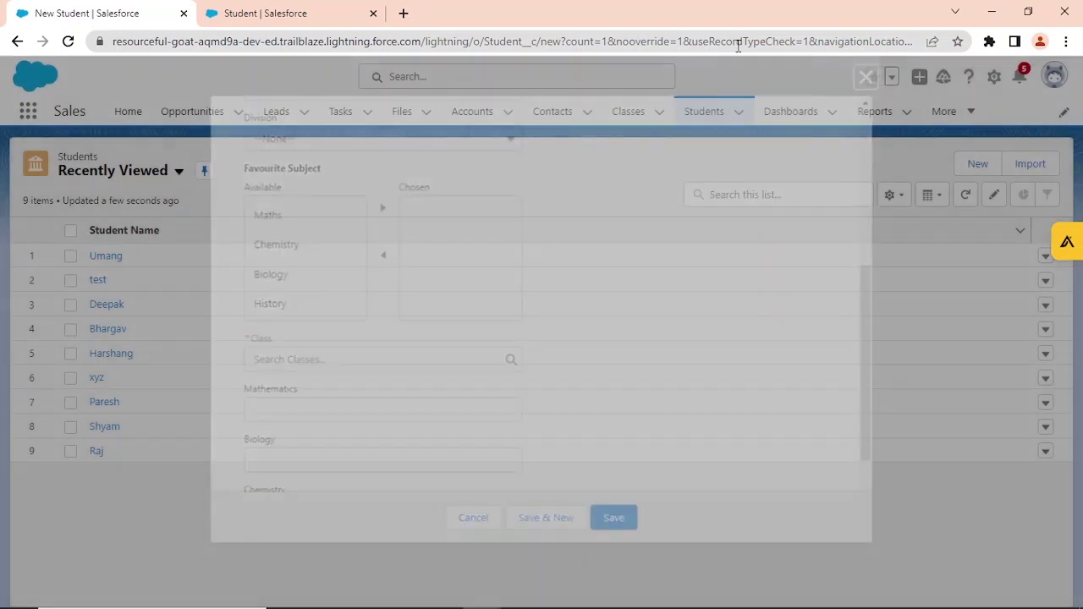
# Open the Student object's Student Layout page layout for editing.
pyautogui.click(259, 13)
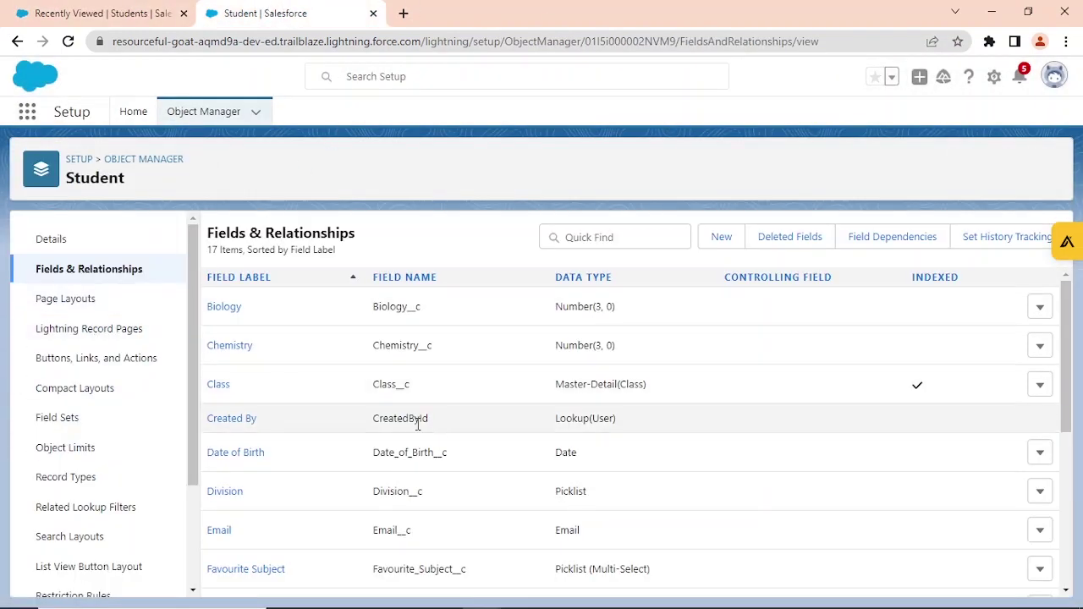
pyautogui.scroll(-4, 437, 422)
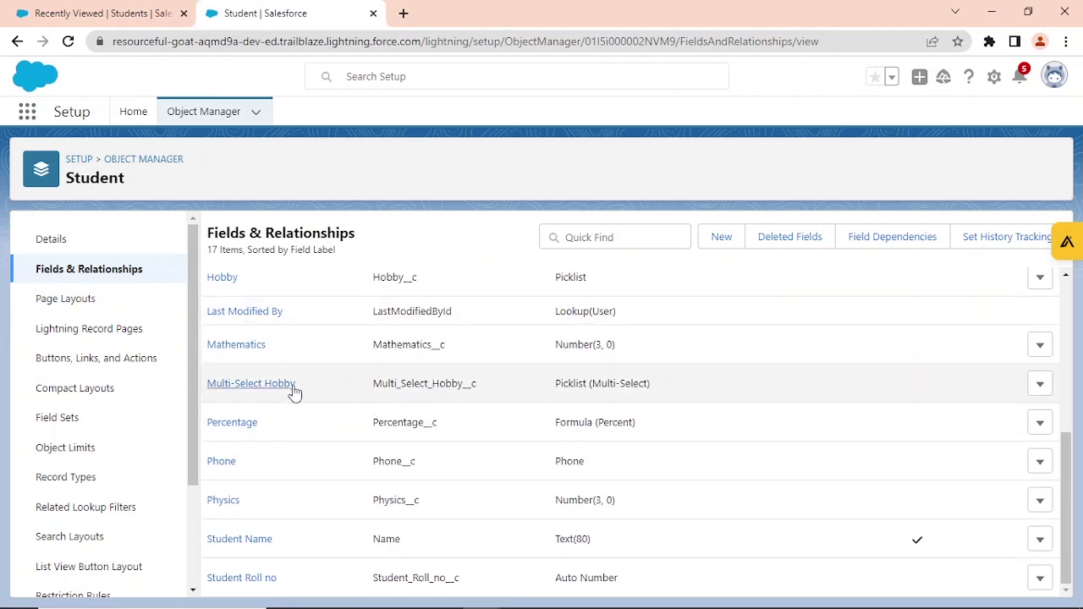
pyautogui.click(76, 299)
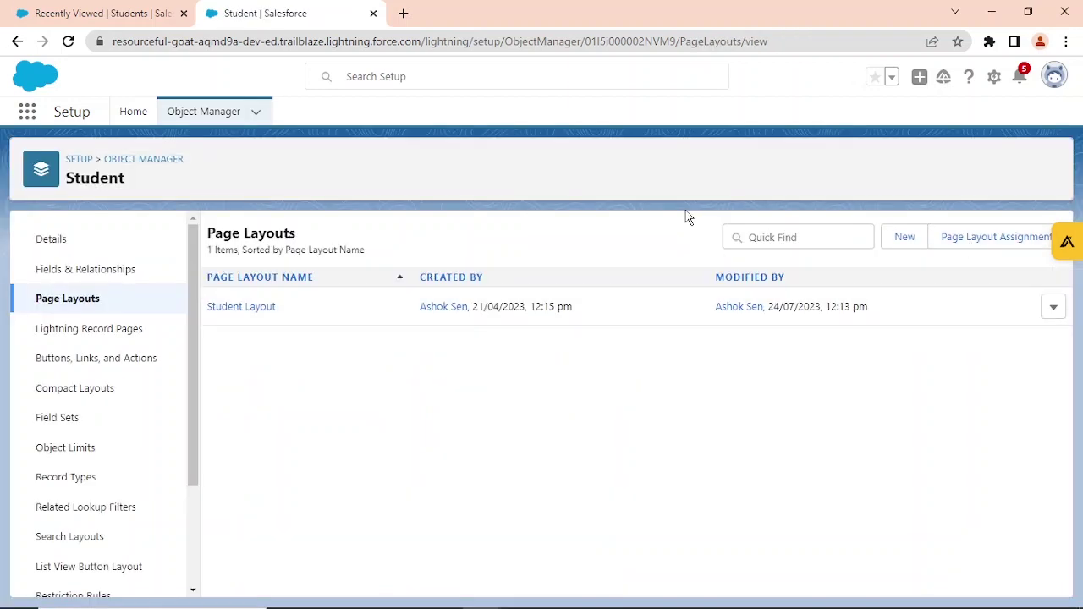
pyautogui.click(269, 311)
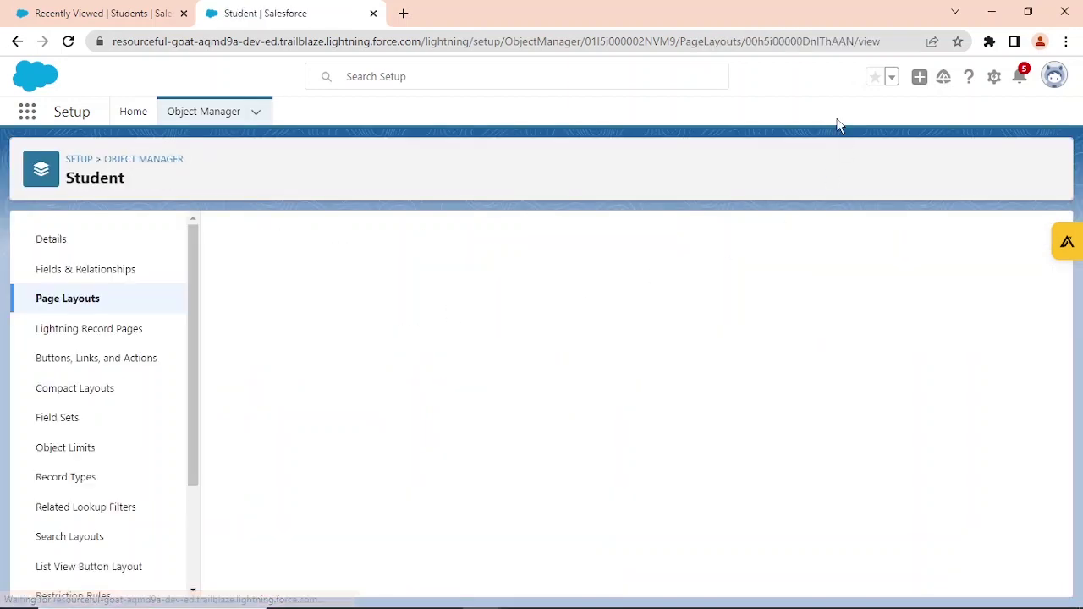
pyautogui.scroll(-3, 686, 424)
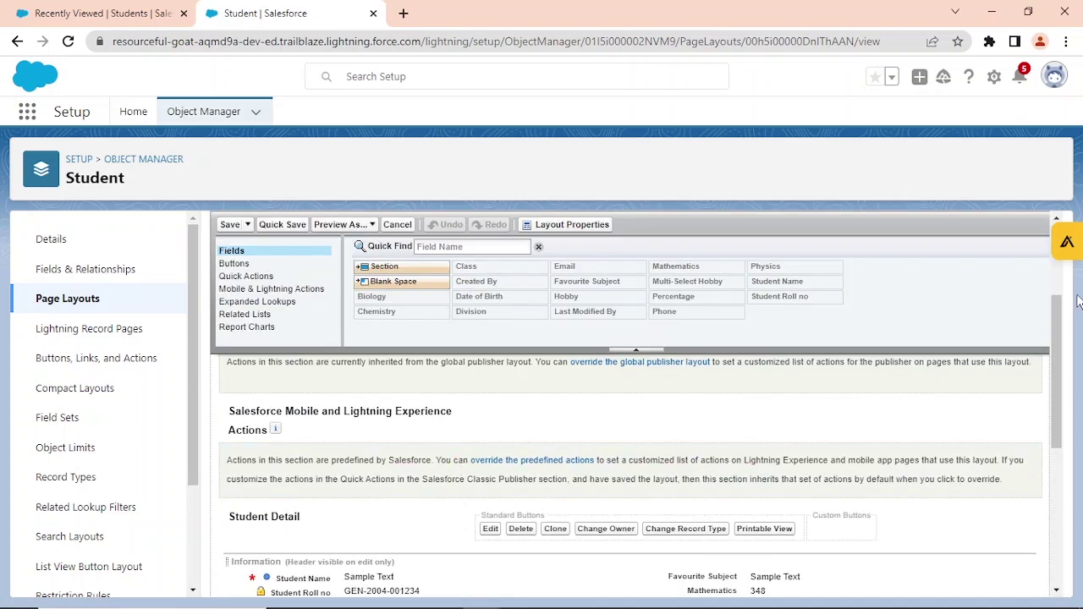
# Move the Multi-Select Hobby field directly below Hobby in the Information section's second column and save the layout.
pyautogui.moveTo(1056, 339); pyautogui.dragTo(1056, 433)
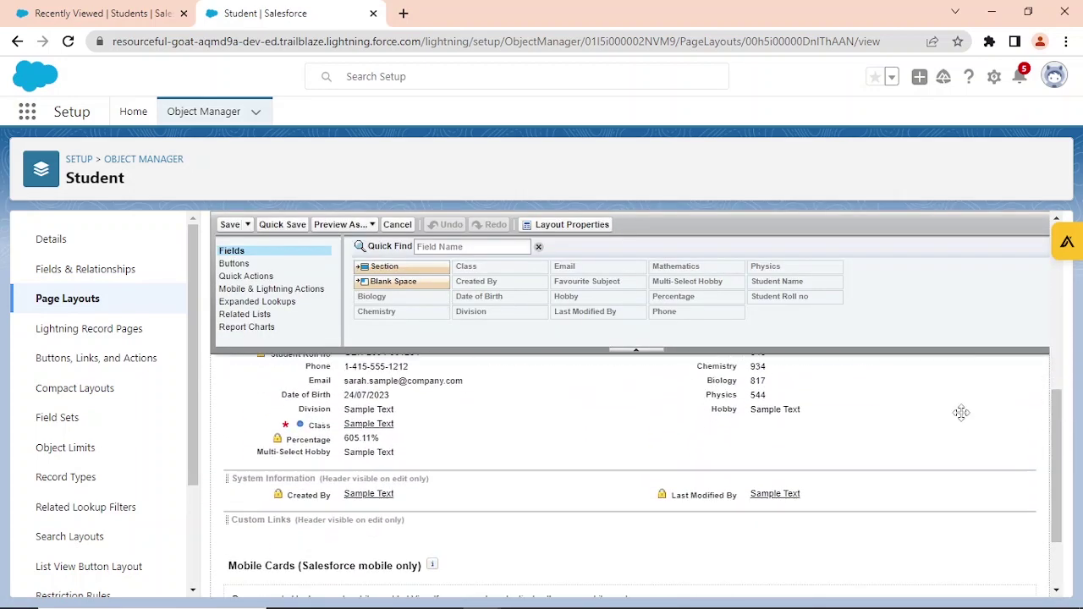
pyautogui.moveTo(372, 453); pyautogui.dragTo(745, 423)
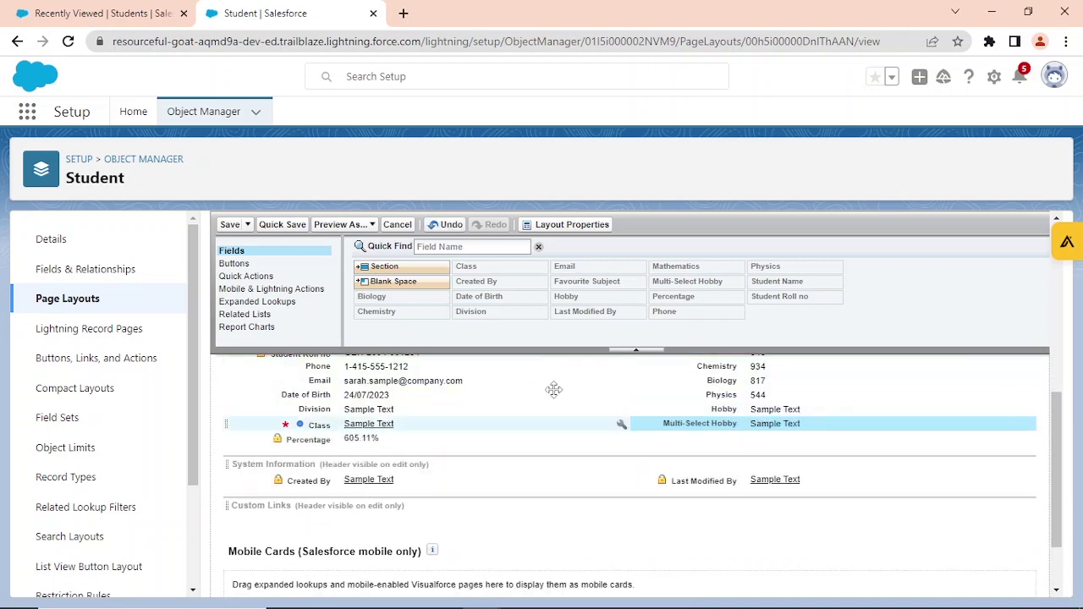
pyautogui.click(362, 227)
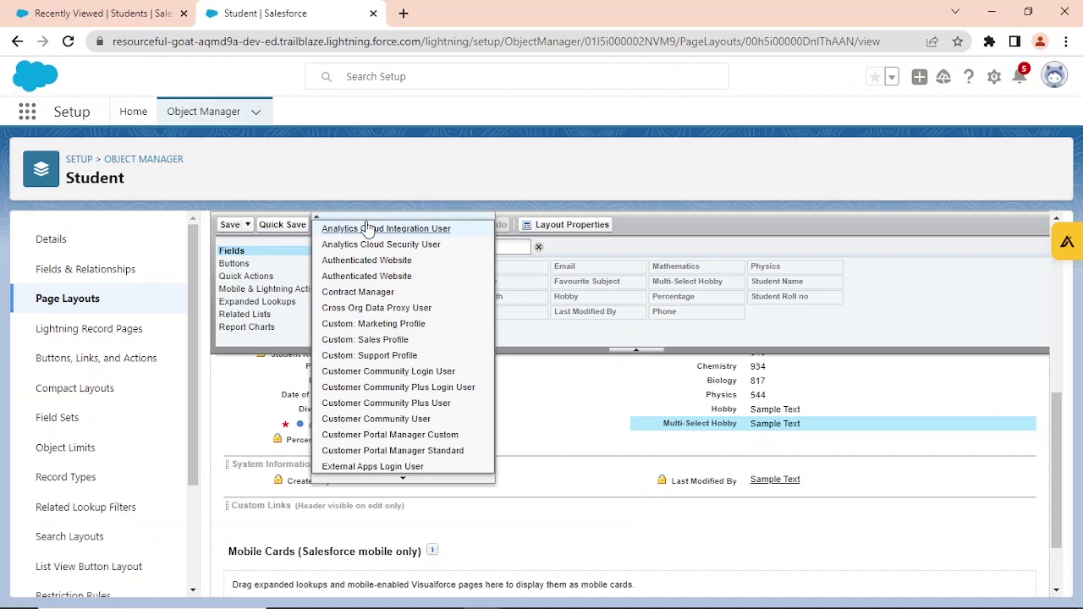
pyautogui.click(267, 223)
pyautogui.click(273, 230)
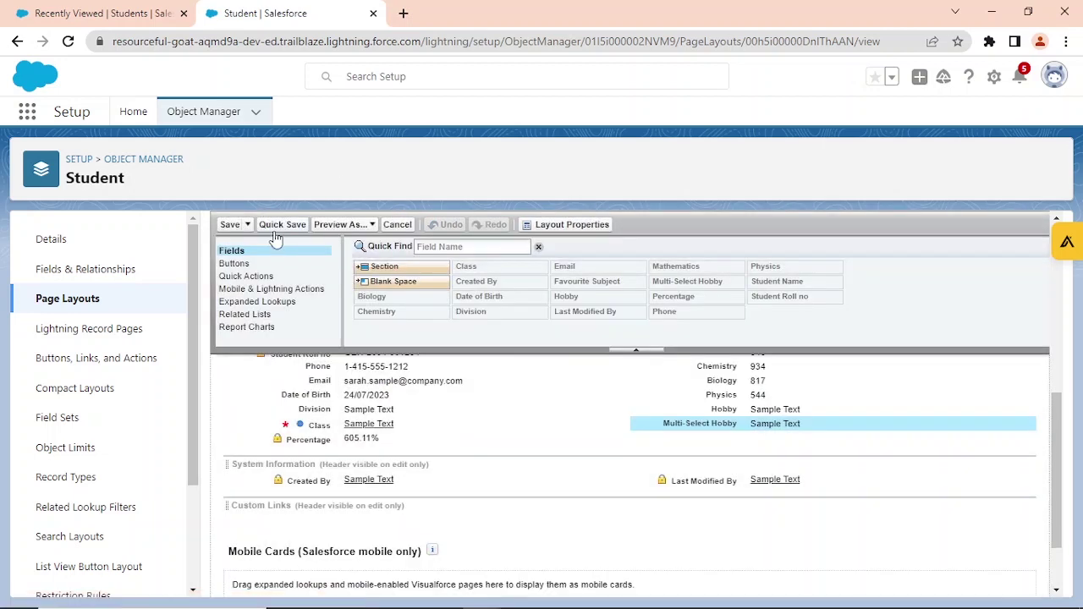
pyautogui.click(225, 226)
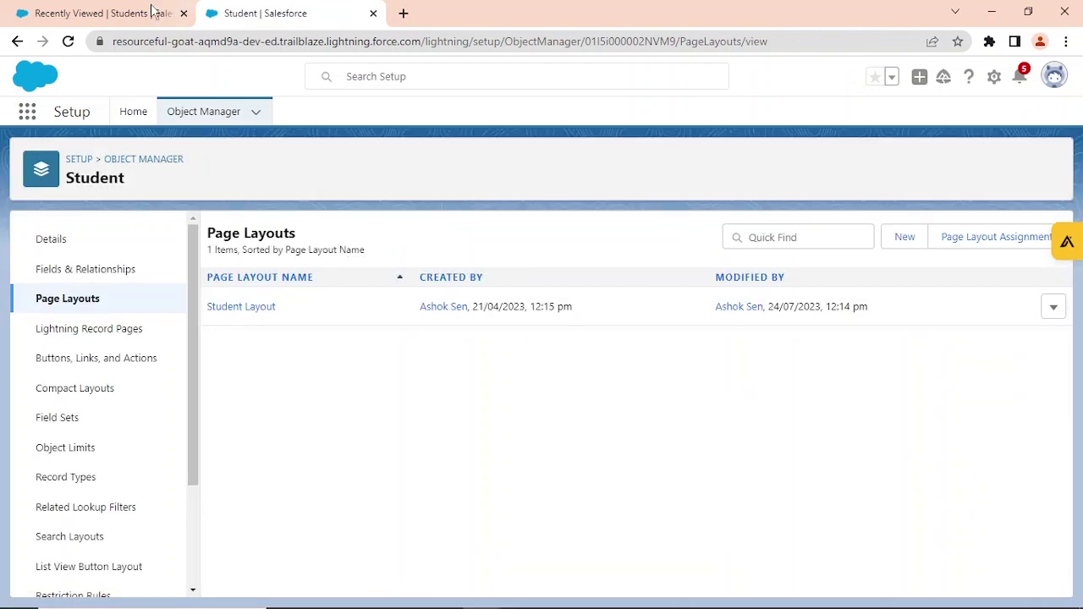
# Reload the Students list, check the column arrangement in a blank student record, and close it without saving.
pyautogui.click(118, 17)
pyautogui.click(68, 42)
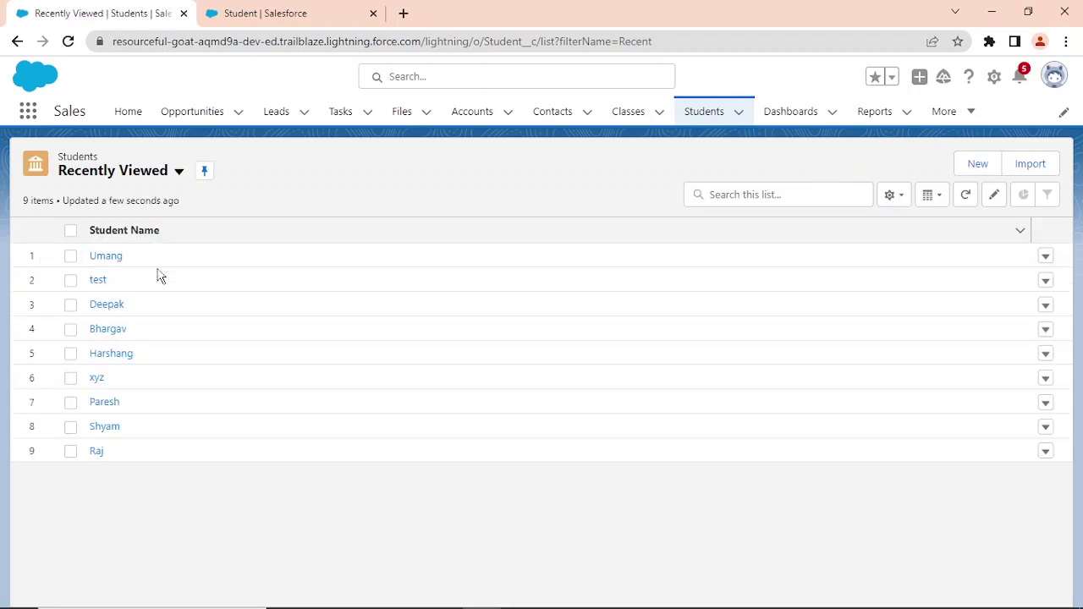
pyautogui.click(959, 173)
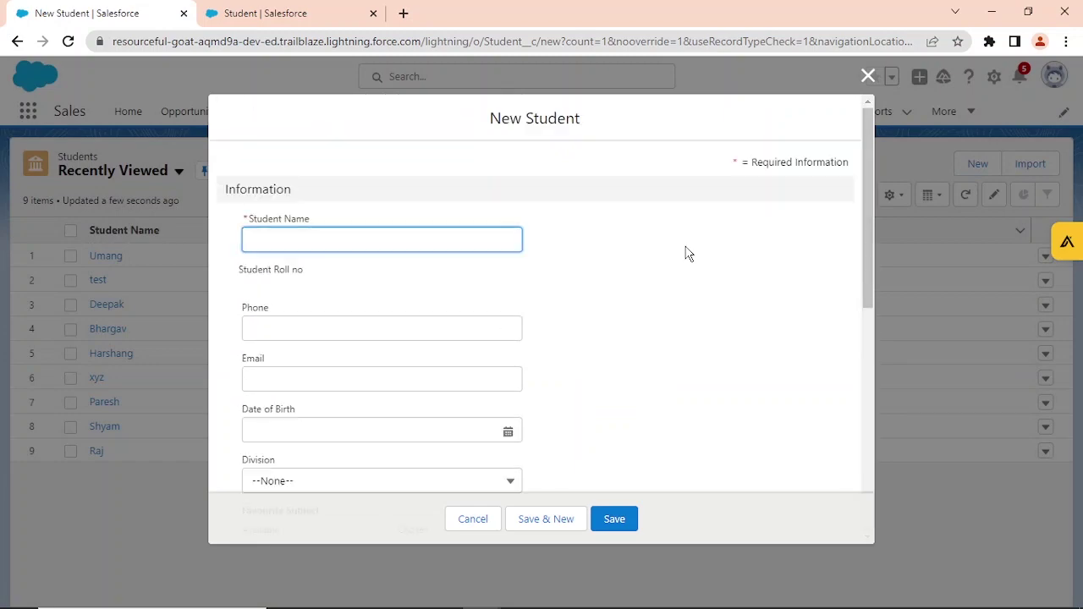
pyautogui.click(867, 77)
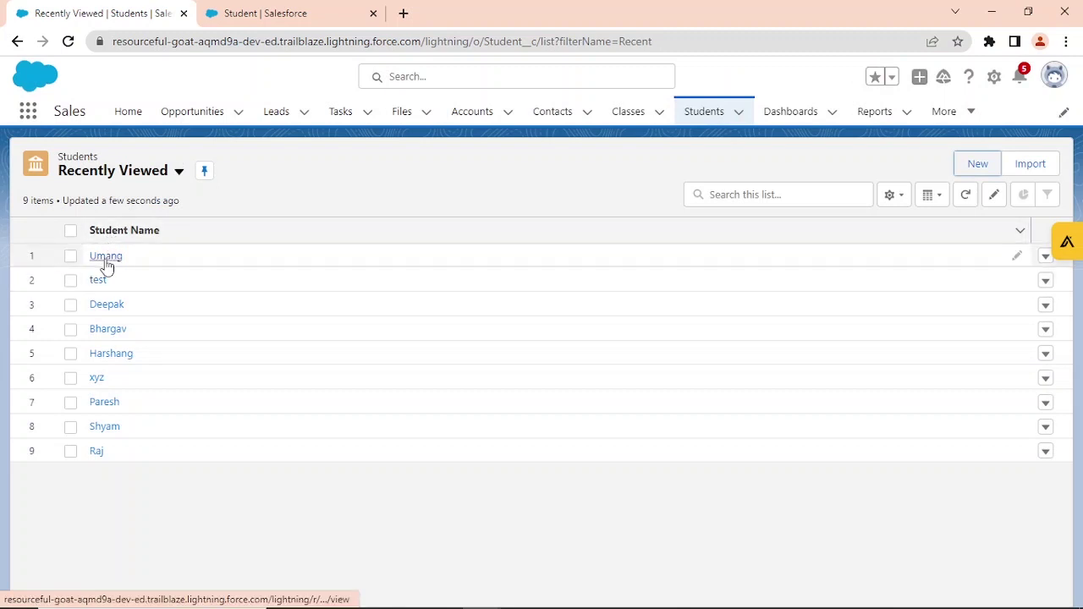
# Review the first listed student's details, open Multi-Select Hobby for editing to view its options, and return to the Students list without saving.
pyautogui.click(106, 264)
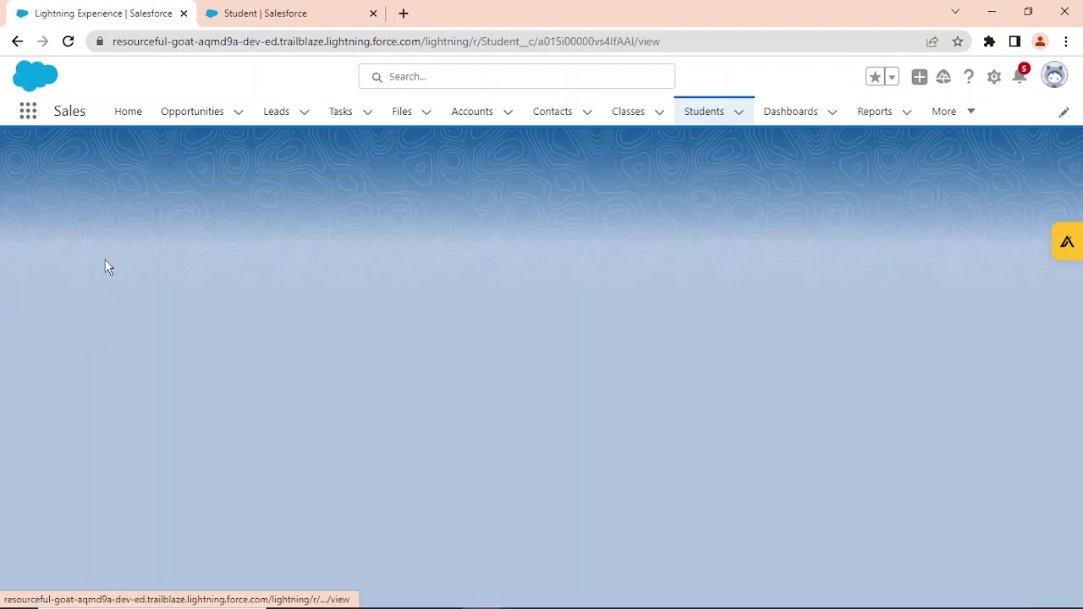
pyautogui.scroll(-2, 508, 413)
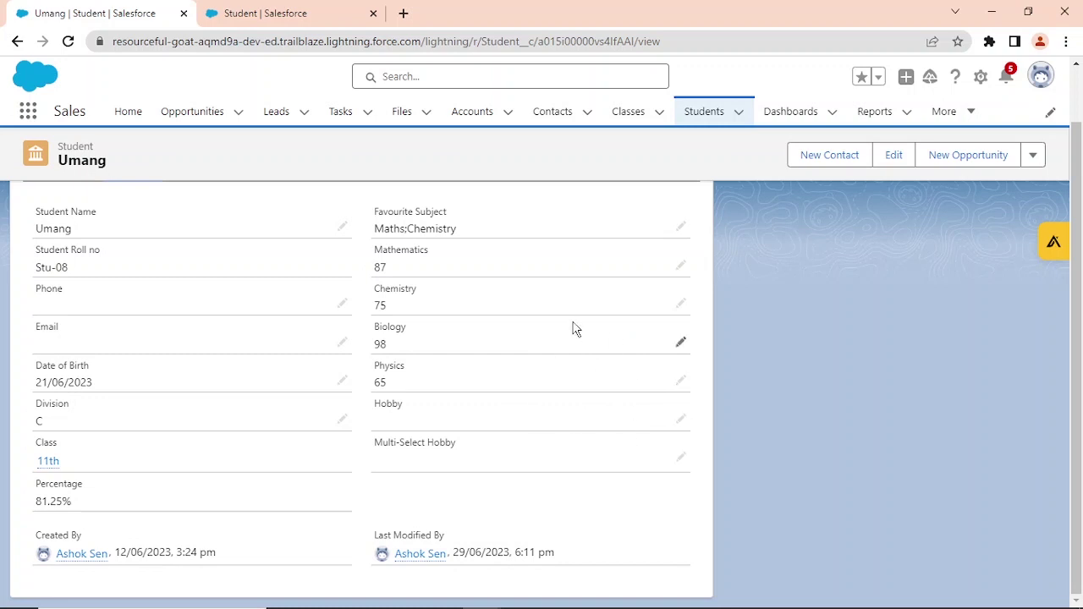
pyautogui.scroll(1, 547, 294)
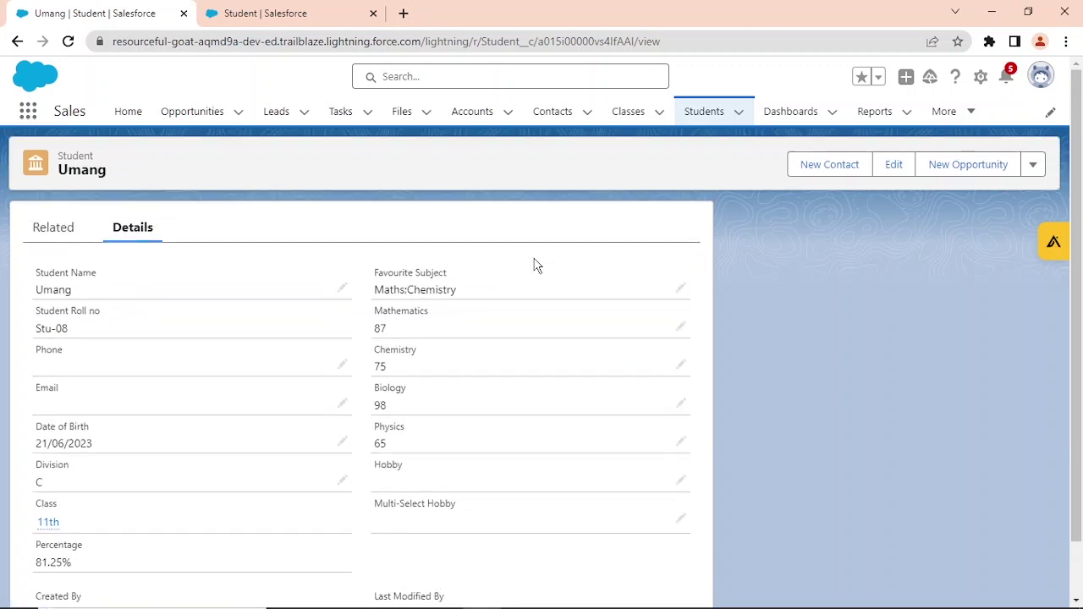
pyautogui.scroll(-1, 533, 246)
pyautogui.scroll(1, 532, 246)
pyautogui.scroll(-1, 533, 304)
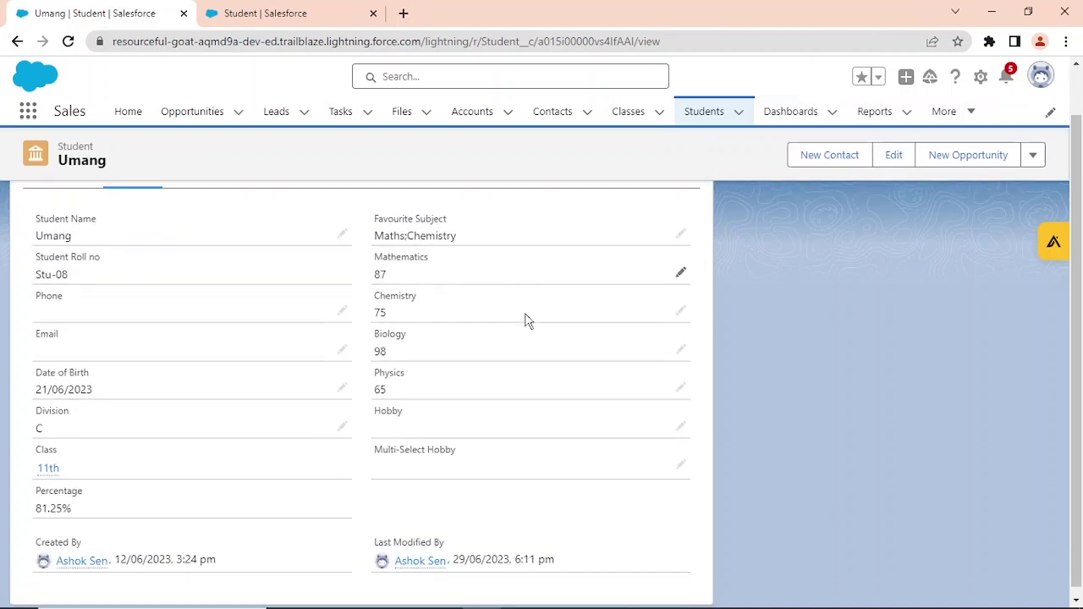
pyautogui.click(680, 459)
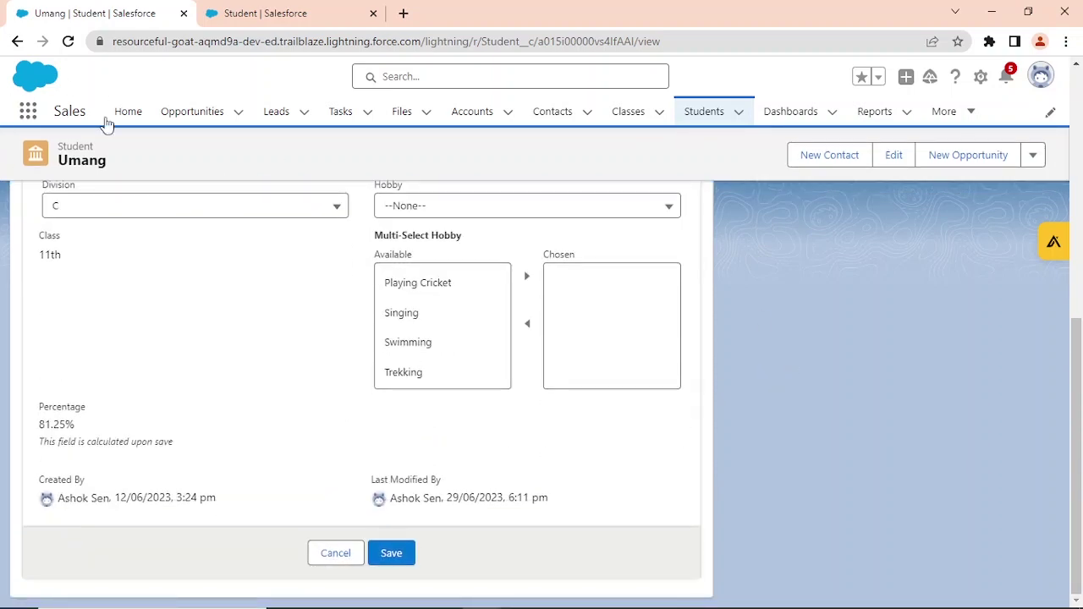
pyautogui.click(683, 118)
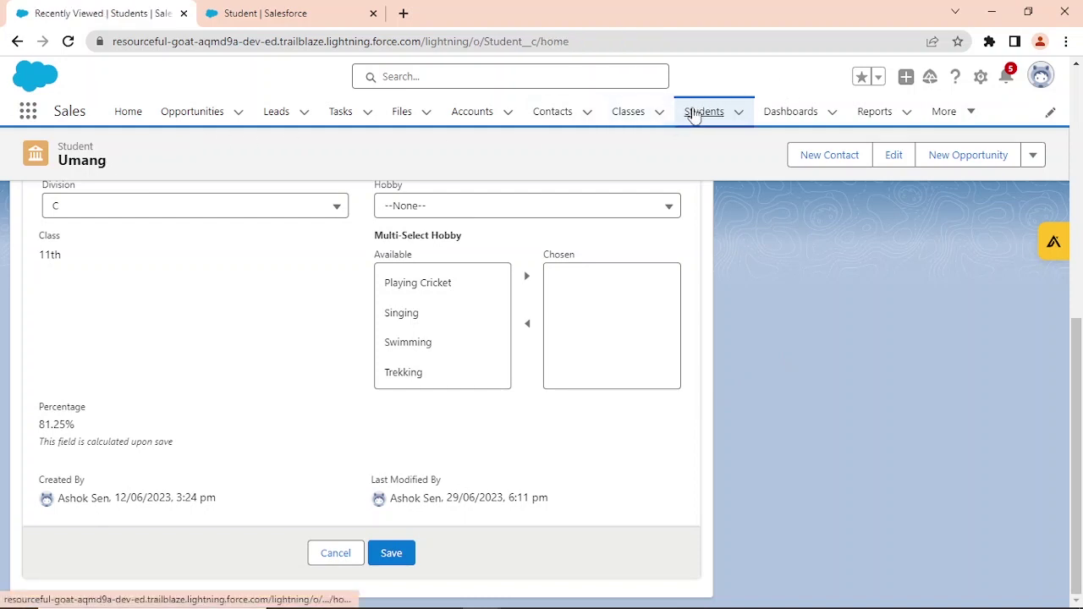
# Check the column arrangement of a blank account record for comparison and close it without saving.
pyautogui.click(462, 120)
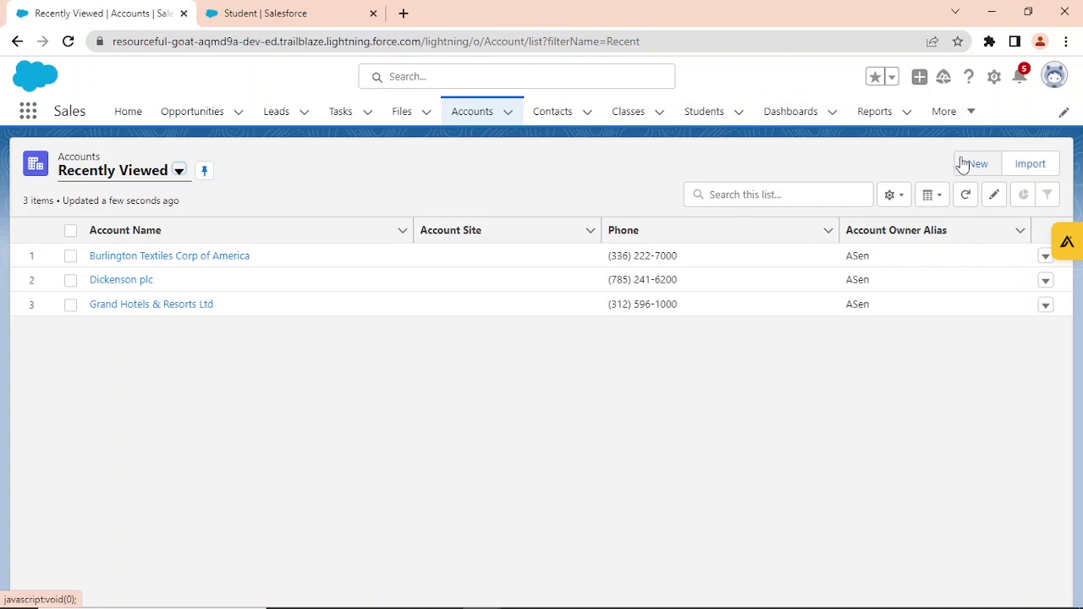
pyautogui.click(965, 163)
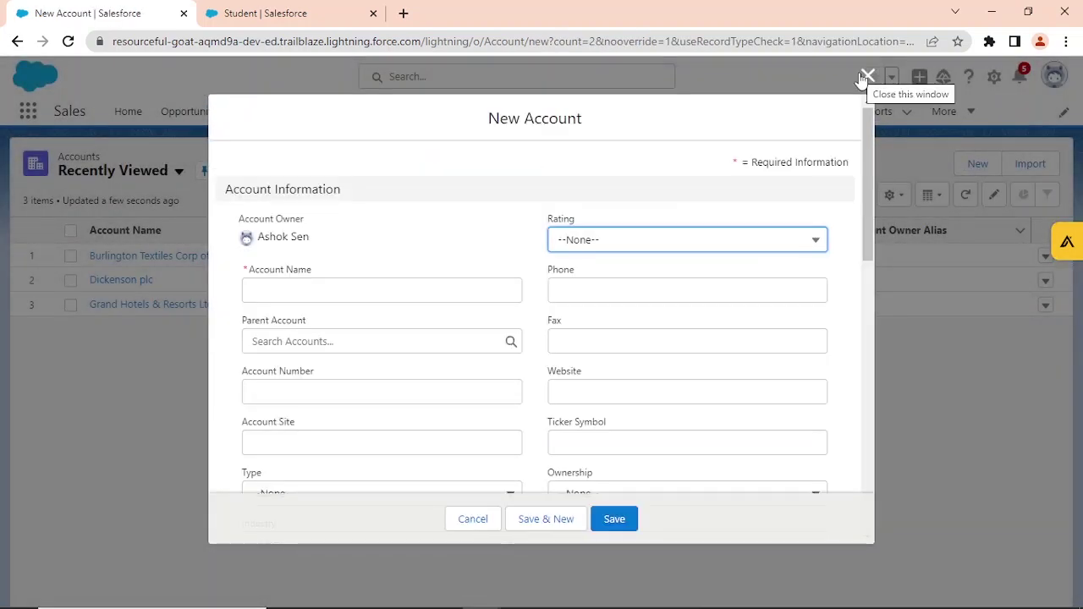
pyautogui.click(864, 78)
# Return to Students, inspect the lower fields of another blank student record, and close it without saving.
pyautogui.click(692, 114)
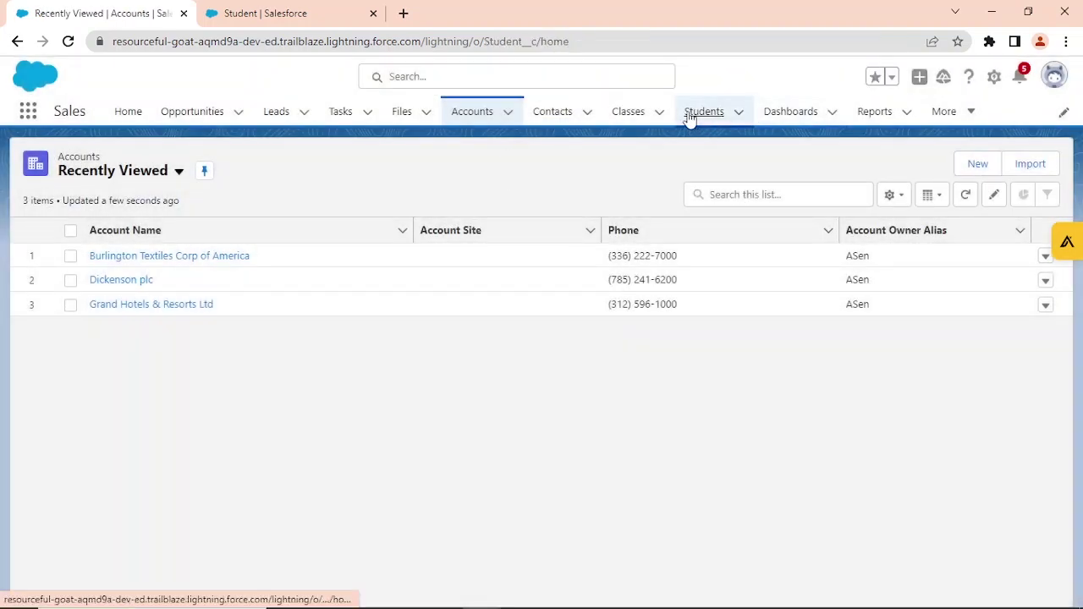
pyautogui.click(961, 166)
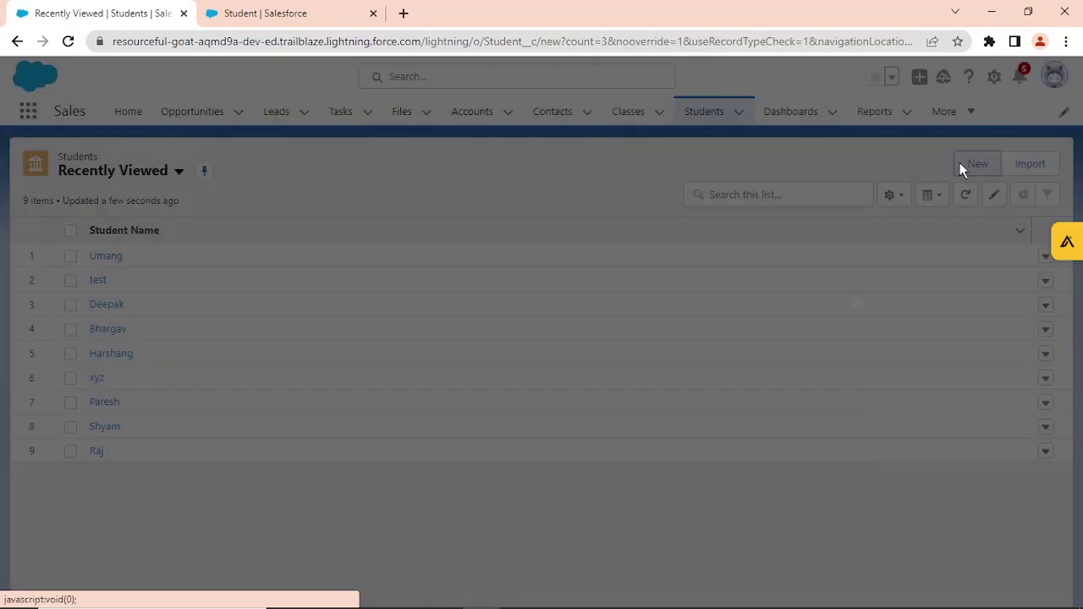
pyautogui.scroll(-10, 624, 329)
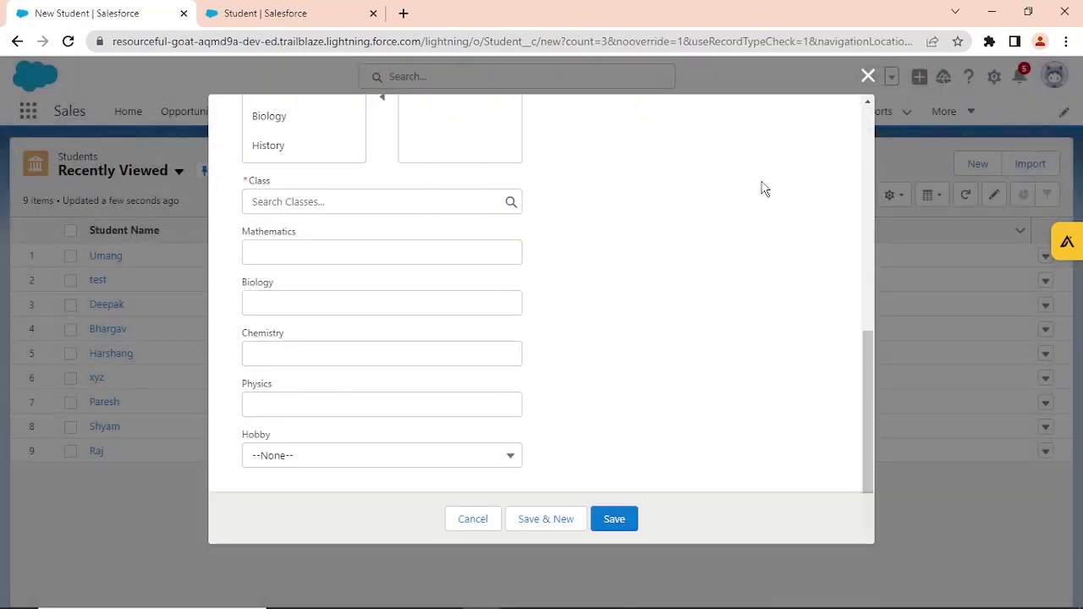
pyautogui.click(867, 78)
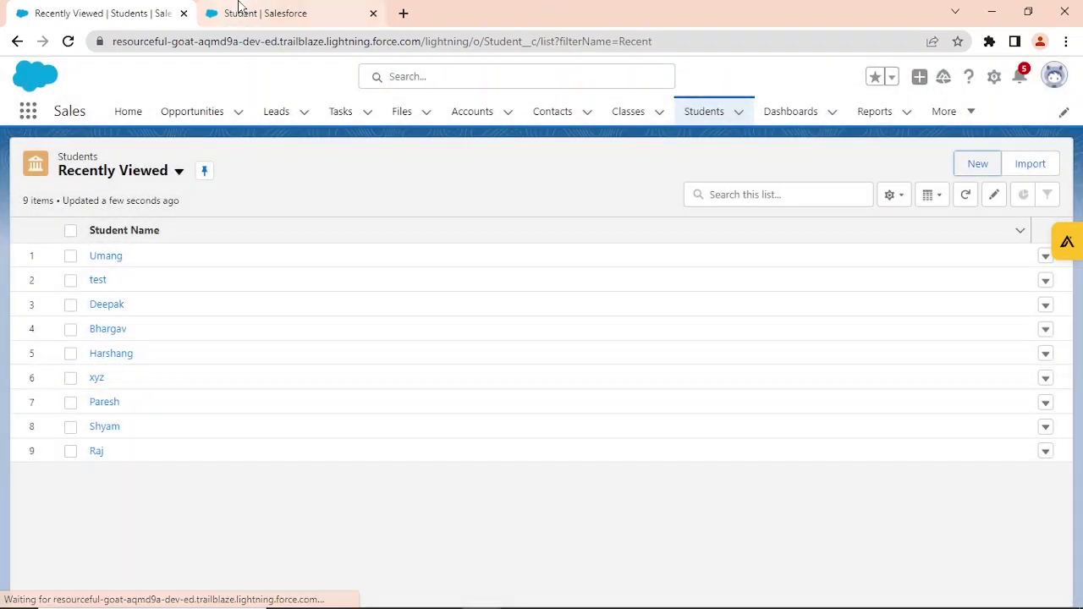
# Switch the browser tab showing Student setup to the Sales app and start a new student record from the Students list.
pyautogui.click(239, 10)
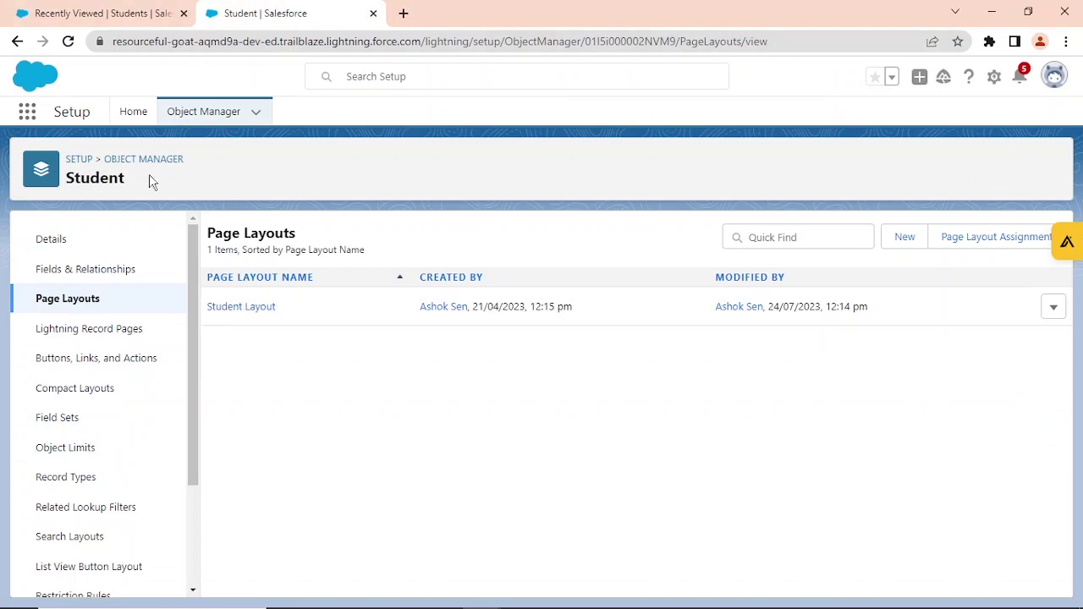
pyautogui.click(25, 114)
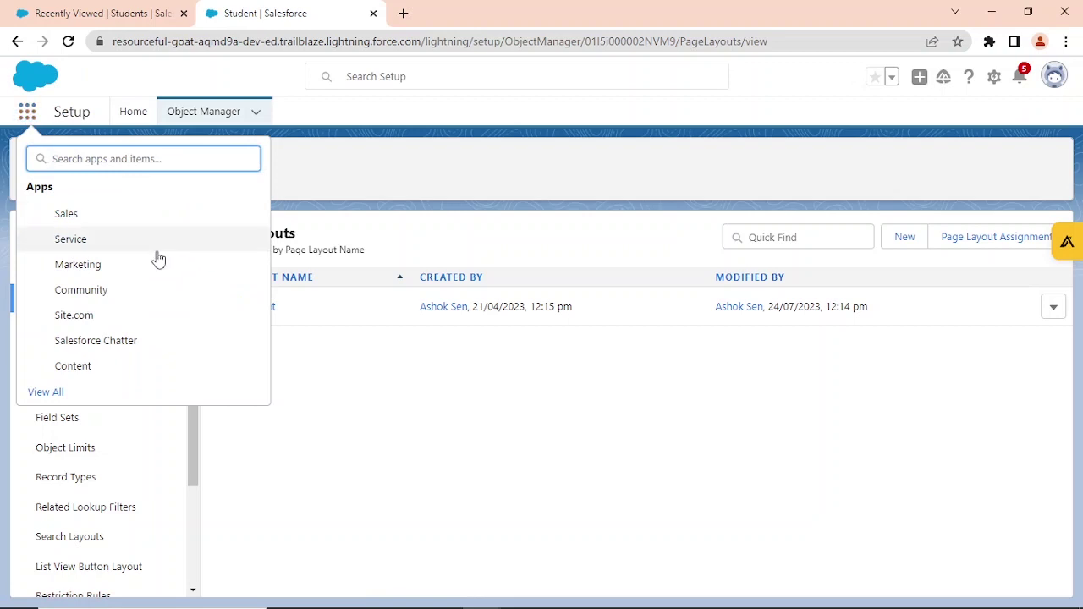
pyautogui.click(63, 220)
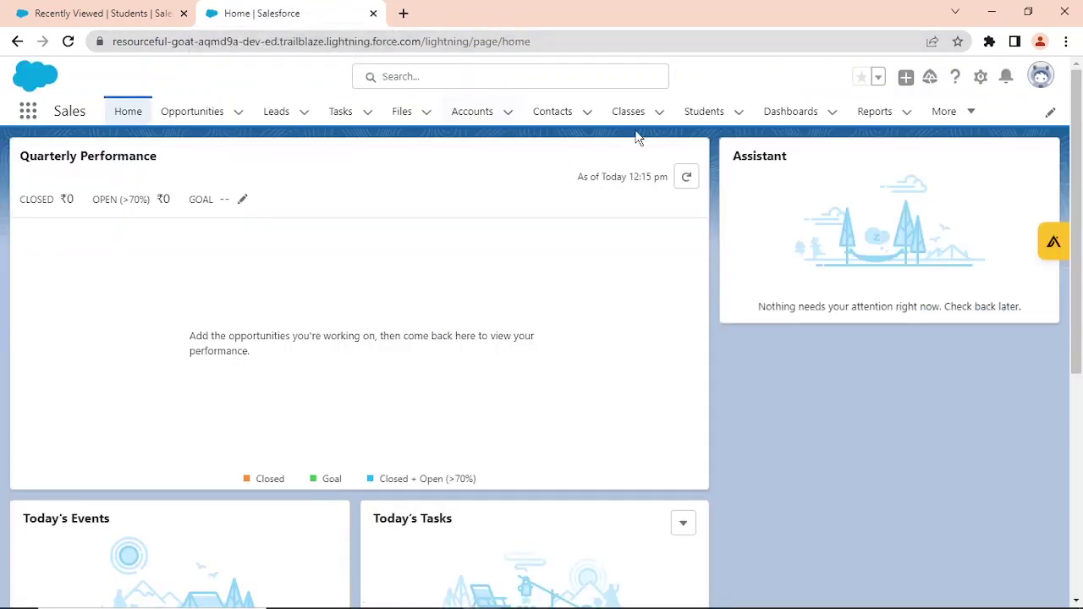
pyautogui.click(703, 119)
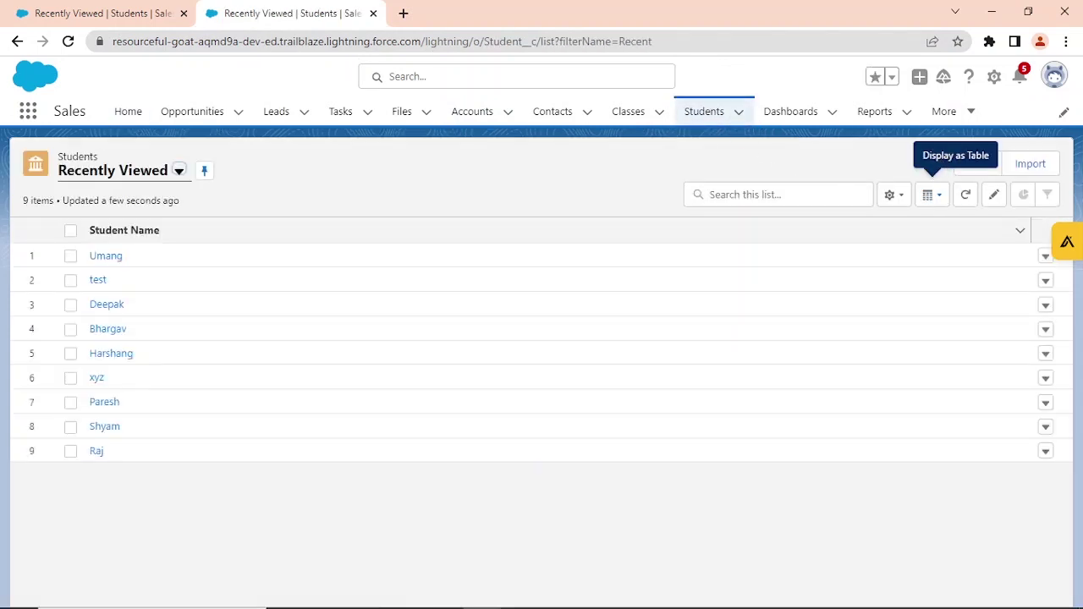
pyautogui.click(977, 166)
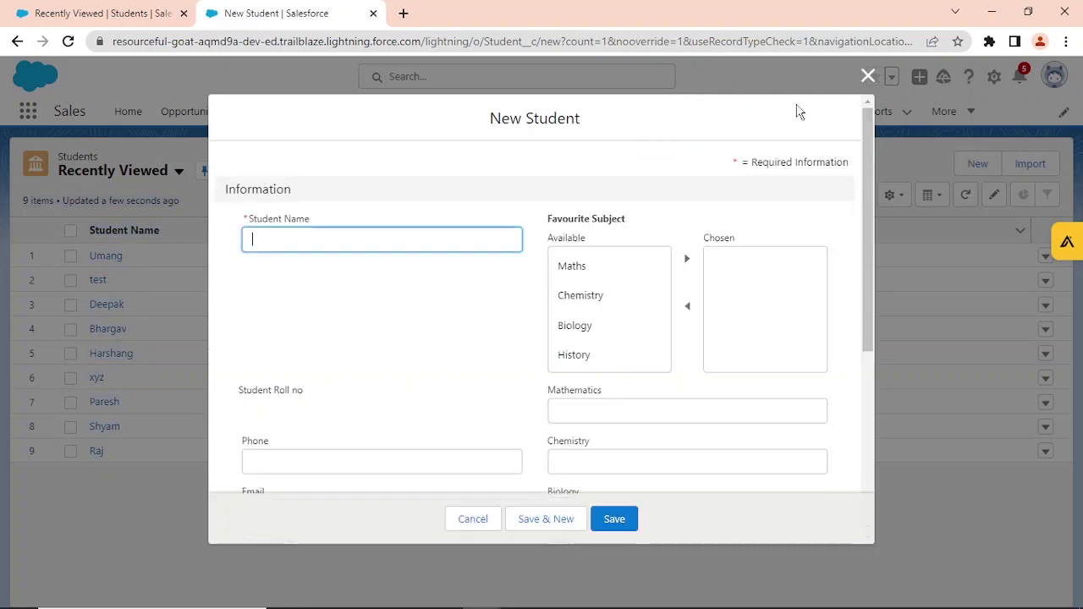
# Compare the Hobby and Multi-Select Hobby fields in the new student form, and set Hobby to Singing.
pyautogui.scroll(-5, 667, 244)
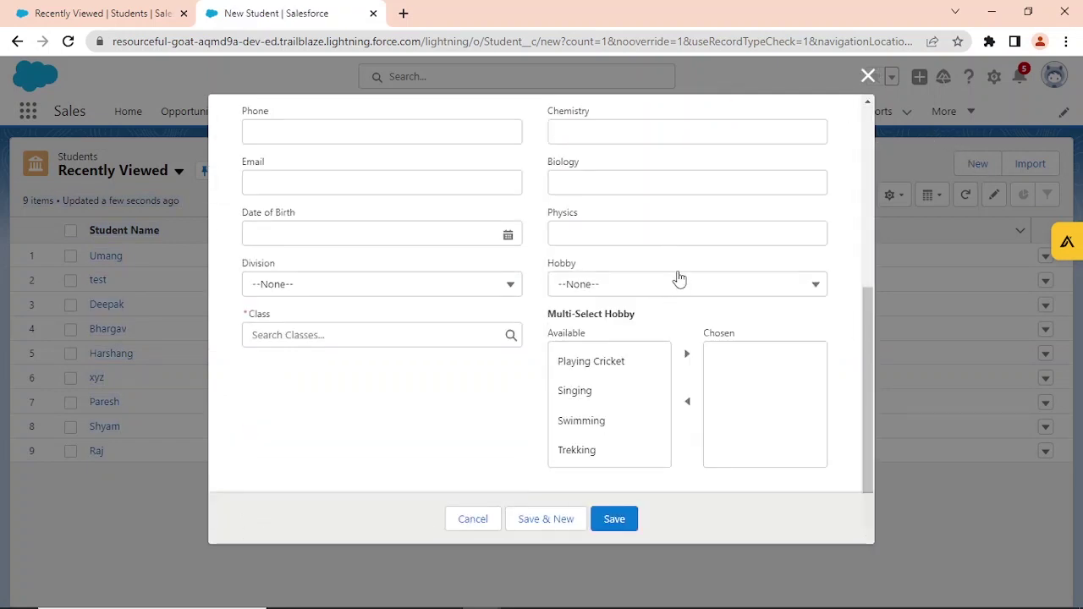
pyautogui.scroll(5, 682, 273)
pyautogui.scroll(-5, 684, 271)
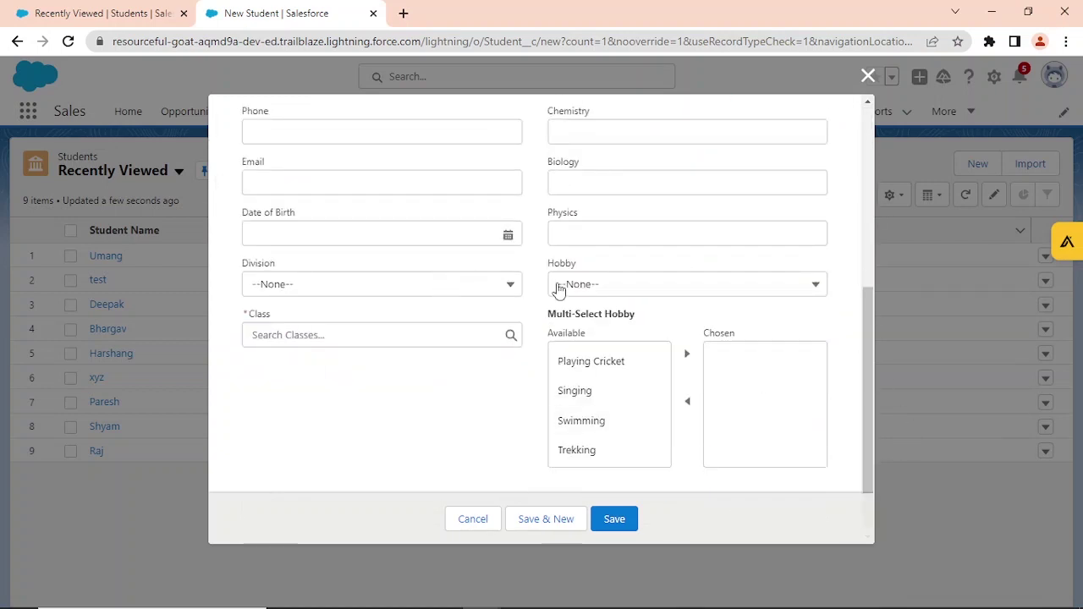
pyautogui.moveTo(651, 316); pyautogui.dragTo(599, 308)
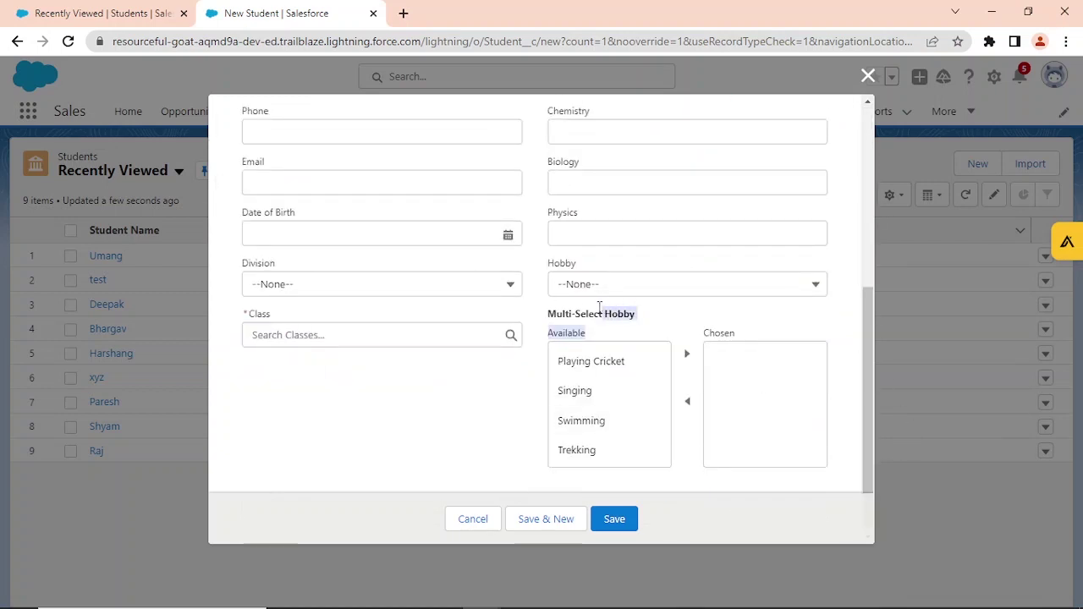
pyautogui.click(550, 314)
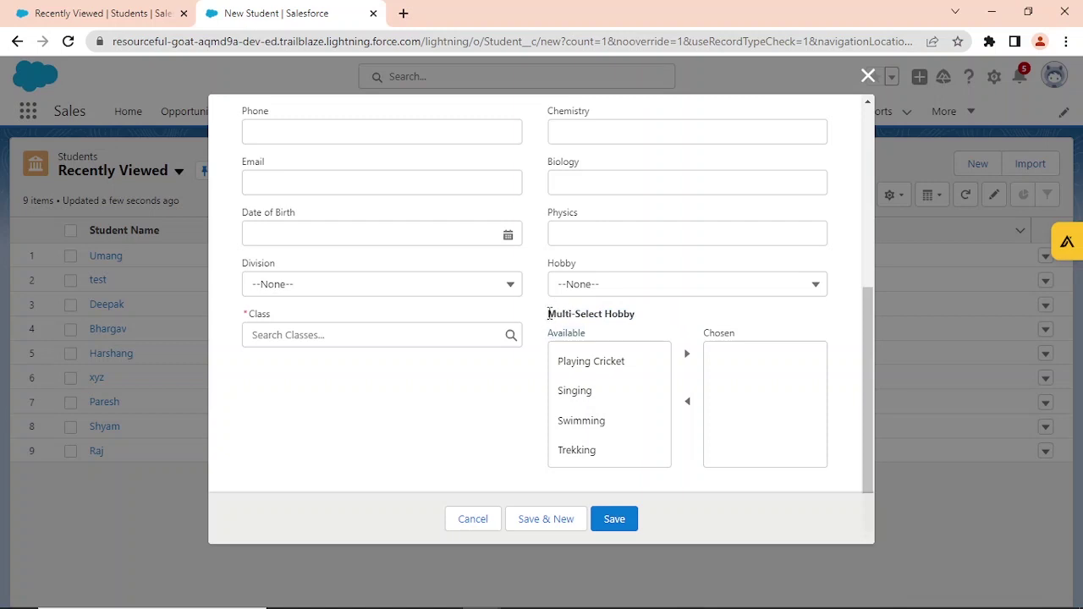
pyautogui.moveTo(550, 314); pyautogui.dragTo(641, 319)
pyautogui.click(664, 283)
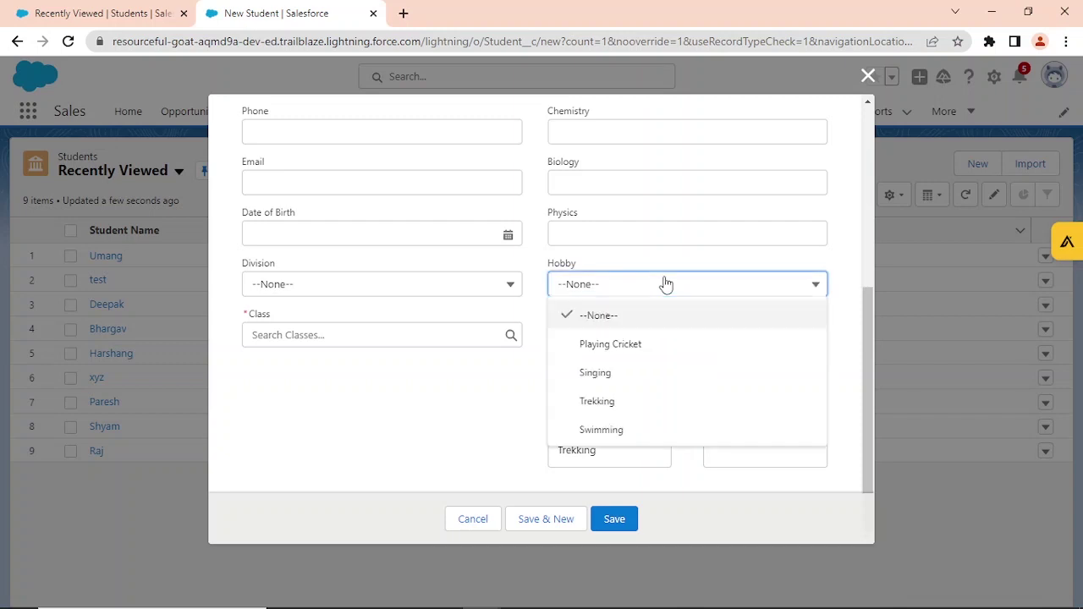
pyautogui.click(663, 385)
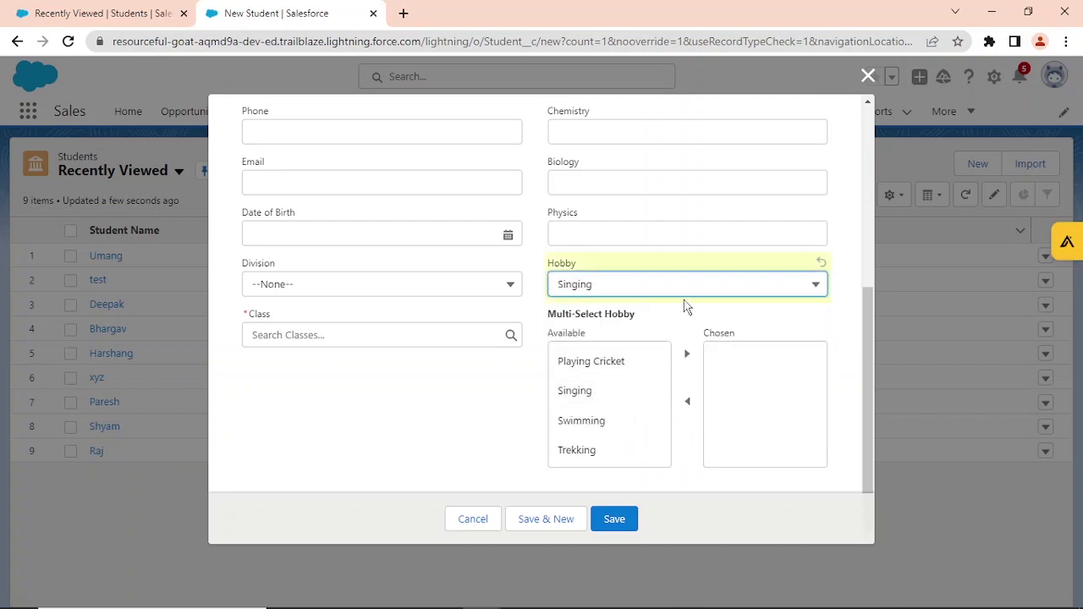
# Choose Playing Cricket, Swimming and Trekking for Multi-Select Hobby, and discard the new student record without saving.
pyautogui.click(619, 365)
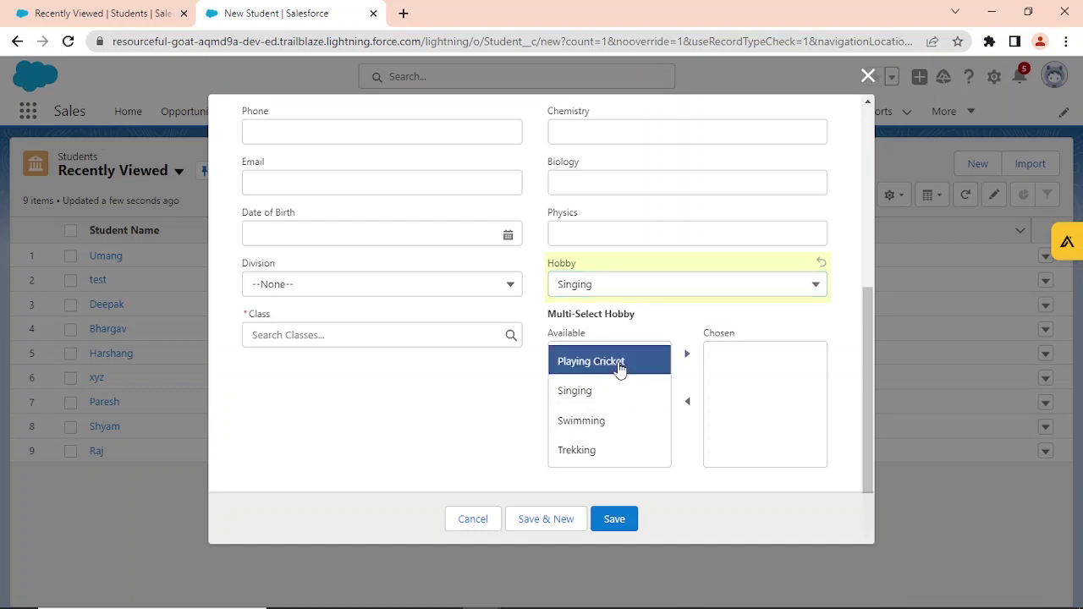
pyautogui.click(686, 355)
pyautogui.click(616, 395)
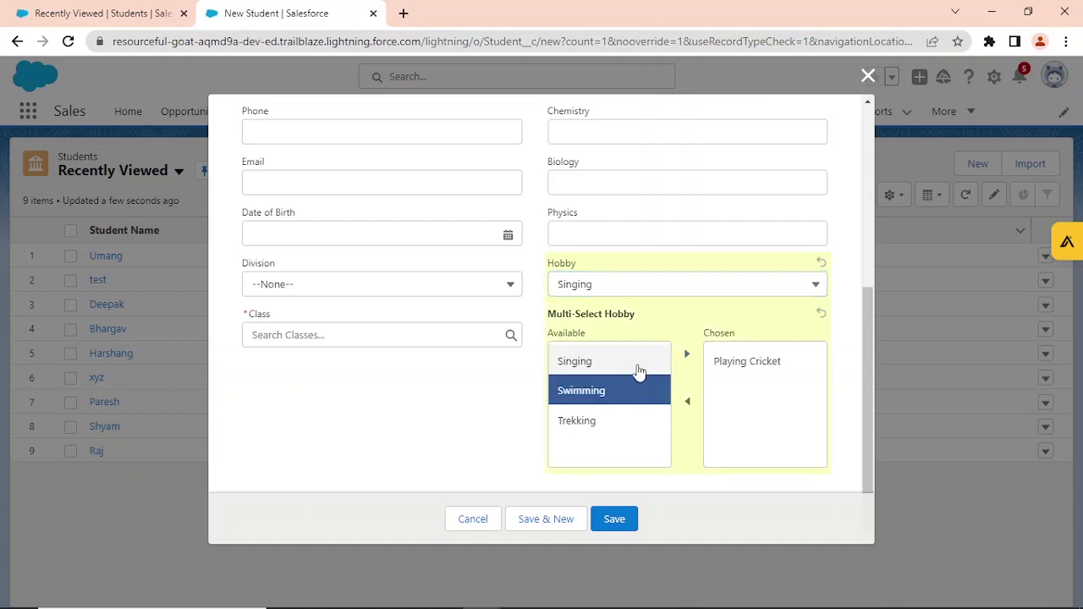
pyautogui.click(688, 355)
pyautogui.click(626, 394)
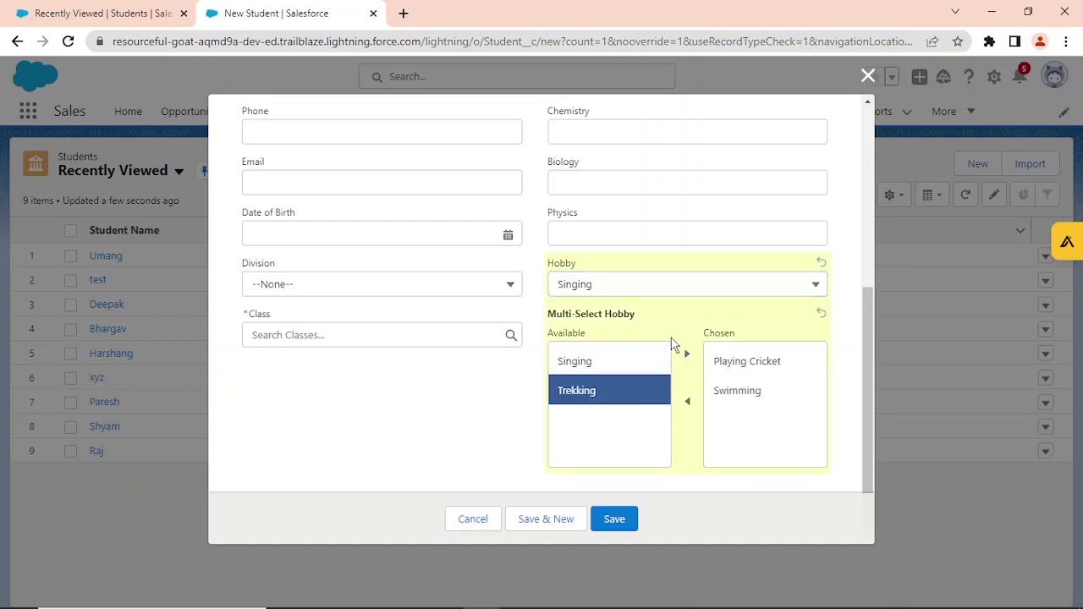
pyautogui.click(687, 356)
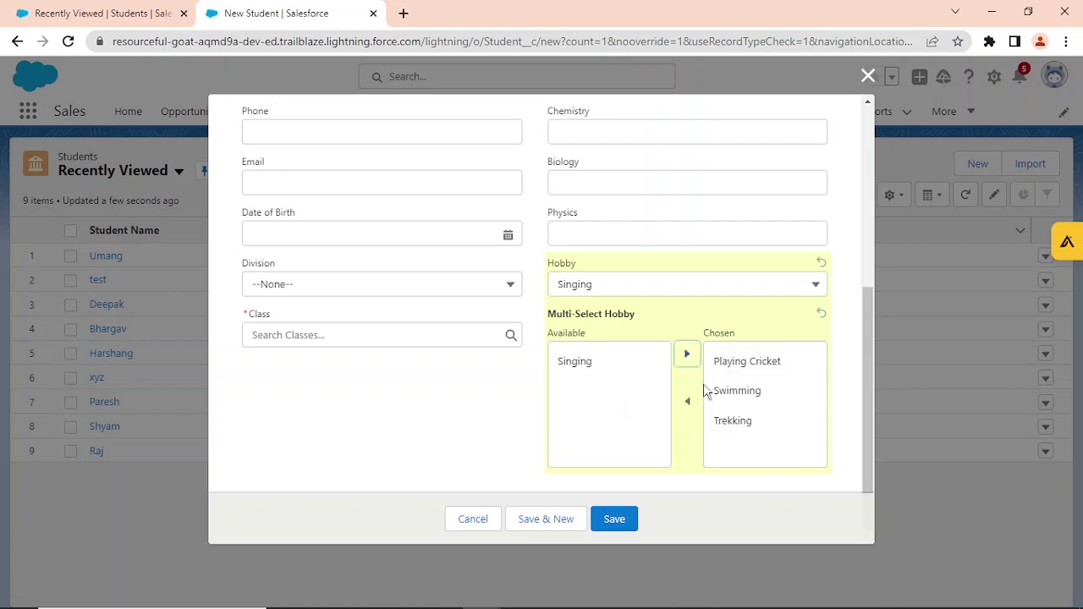
pyautogui.click(473, 518)
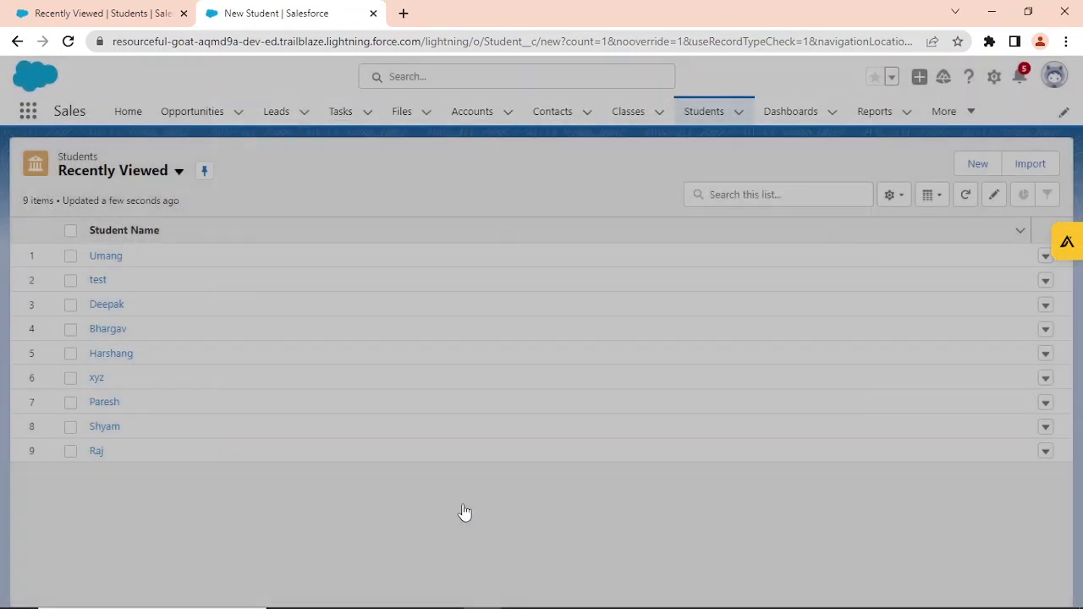
# Start another new student record and view the available Hobby options without choosing one.
pyautogui.click(979, 165)
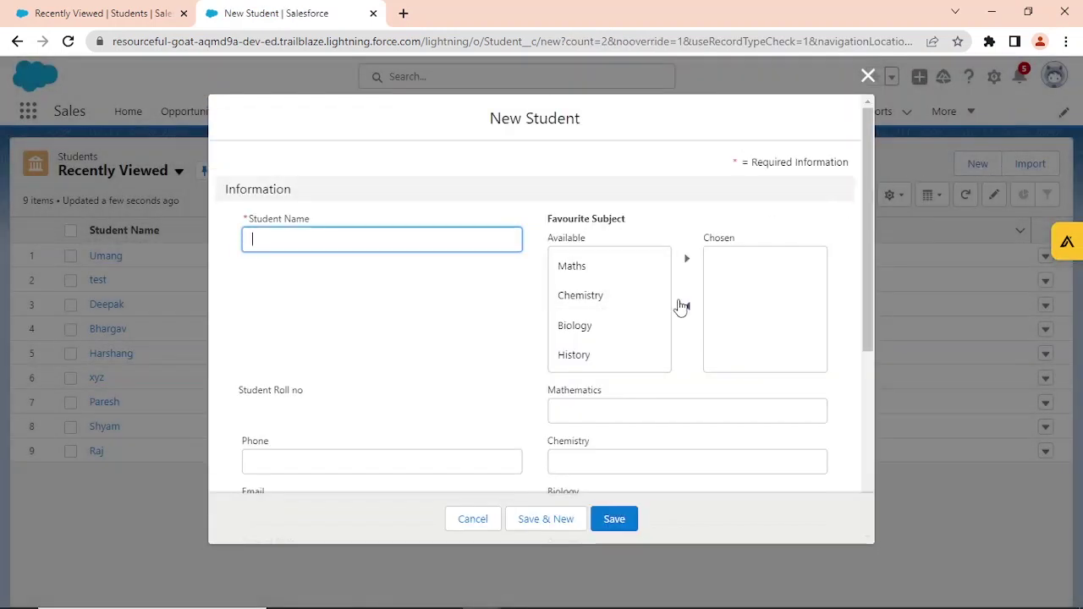
pyautogui.scroll(-4, 682, 306)
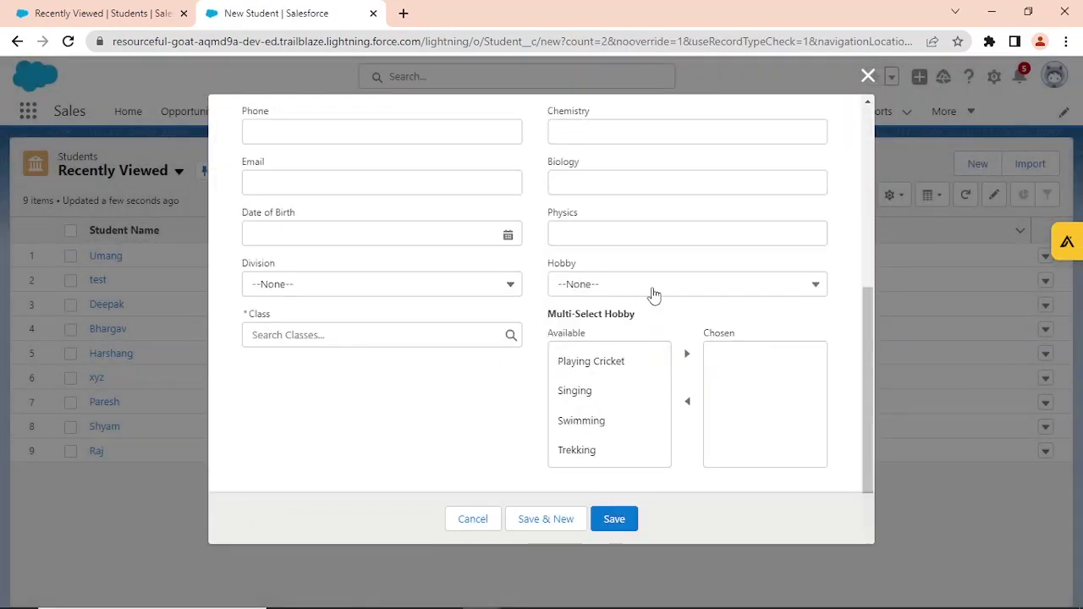
pyautogui.click(656, 282)
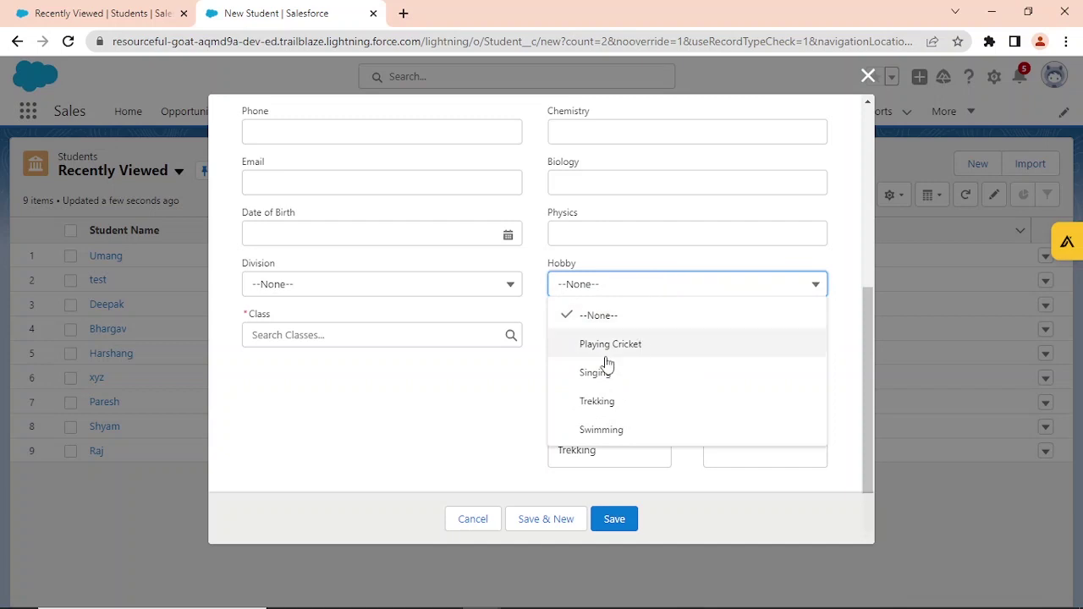
pyautogui.click(743, 283)
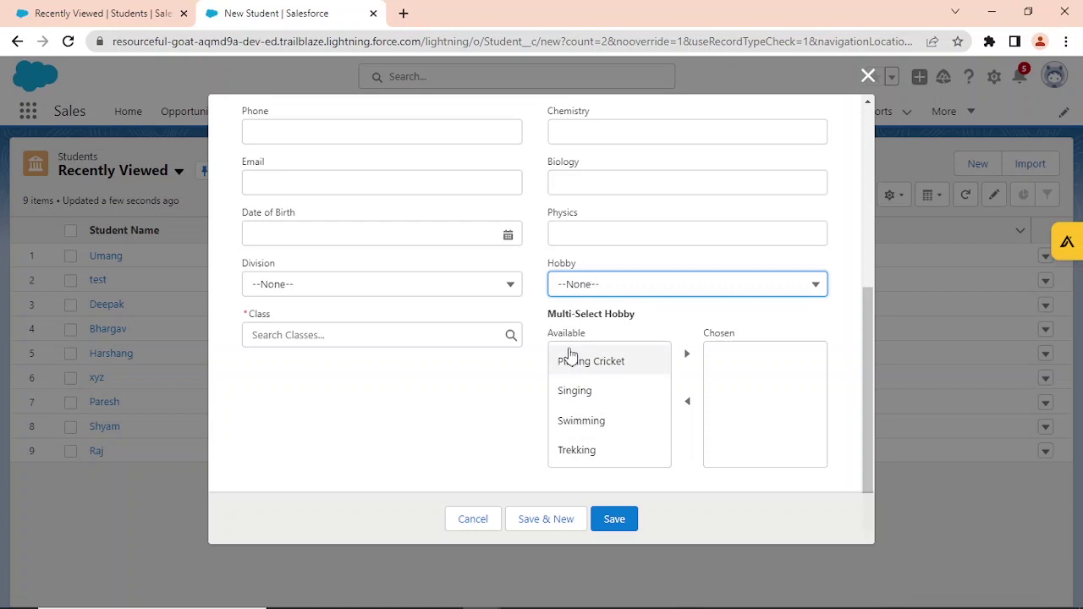
# Enter the student's first name as the Student Name of the new record.
pyautogui.scroll(5, 570, 358)
pyautogui.click(426, 236)
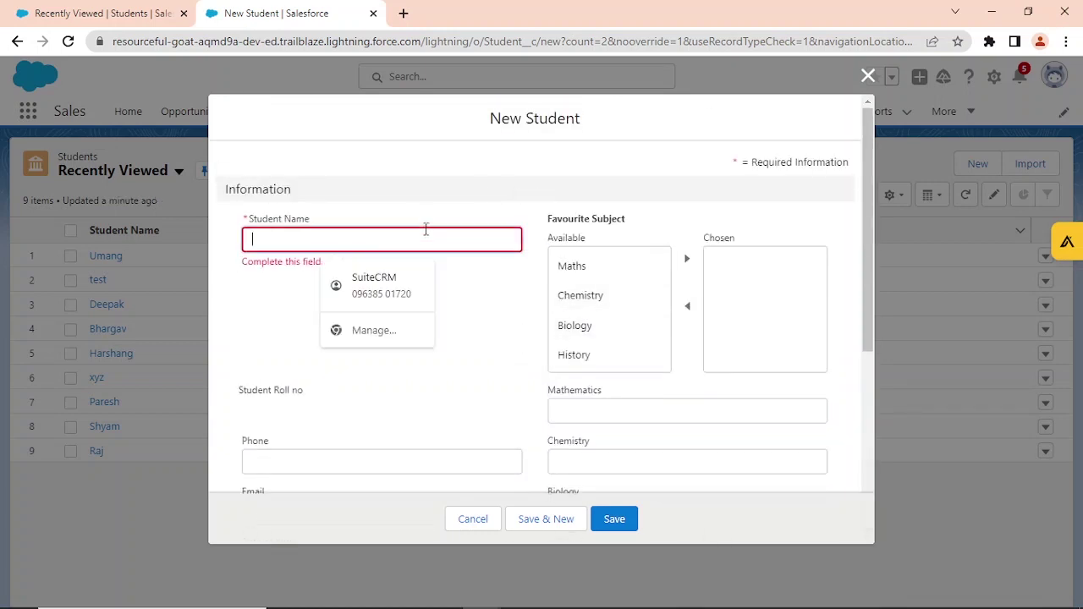
pyautogui.write('Sh')
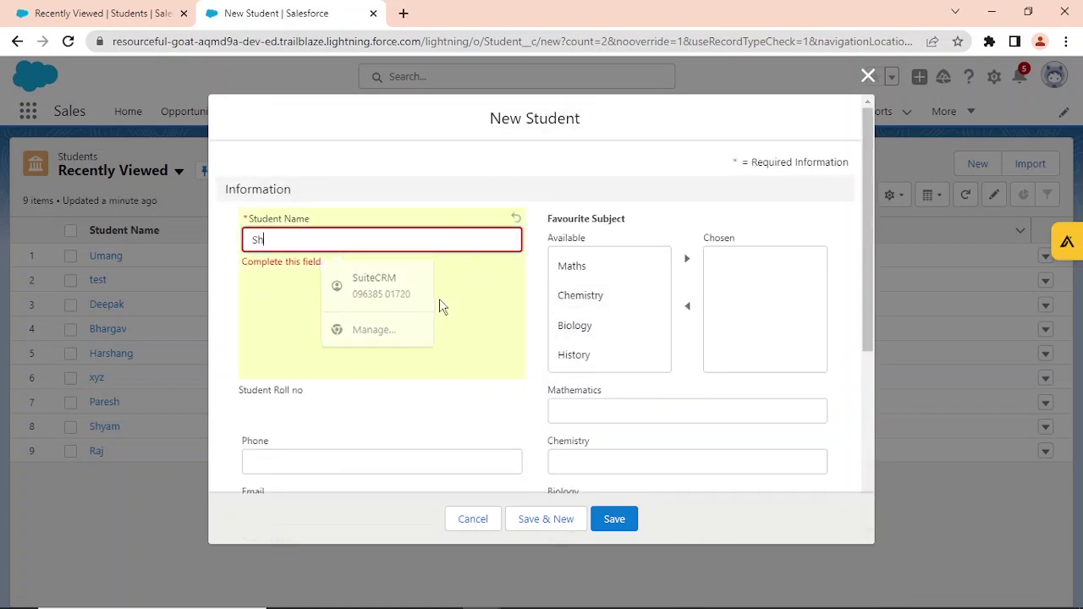
pyautogui.press('BackSpace')
pyautogui.press('BackSpace')
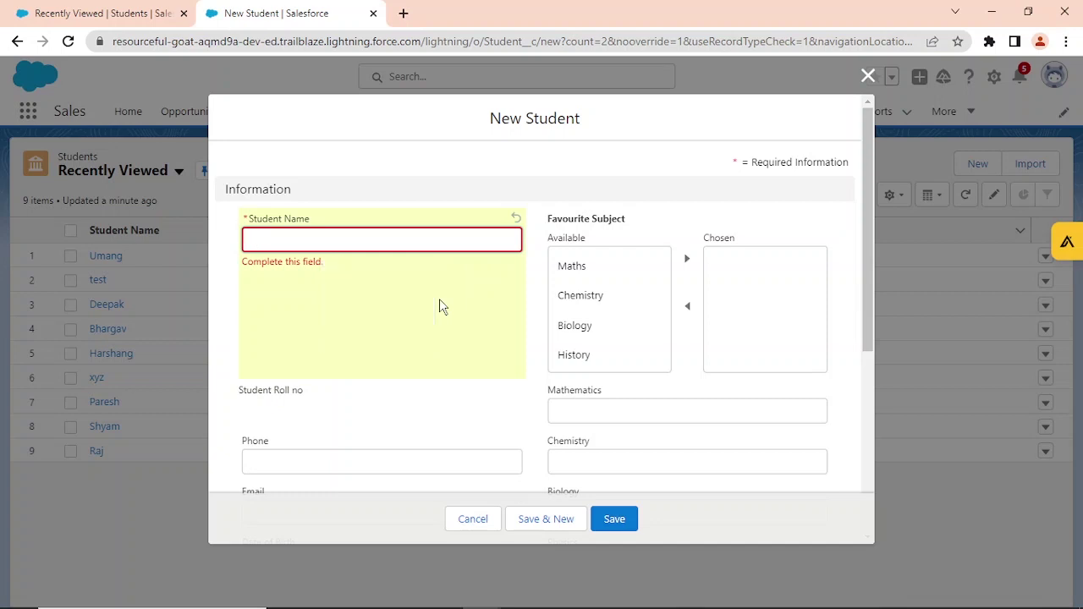
pyautogui.write('Preeti')
# Set Hobby to Singing, and choose Playing Cricket, Swimming and Singing for Multi-Select Hobby.
pyautogui.scroll(-4, 703, 381)
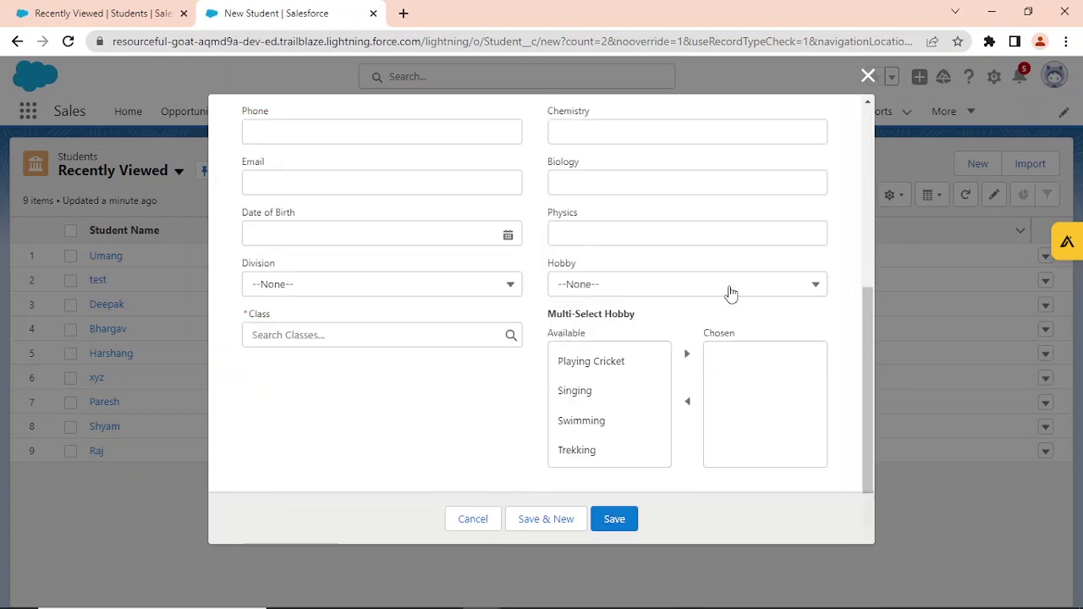
pyautogui.click(731, 293)
pyautogui.click(707, 387)
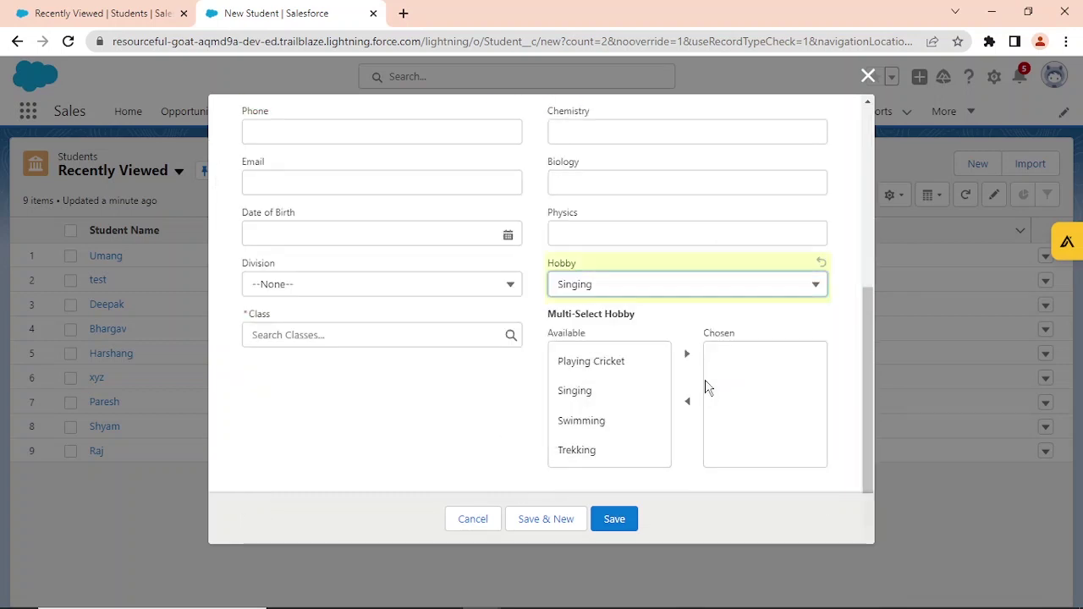
pyautogui.click(613, 360)
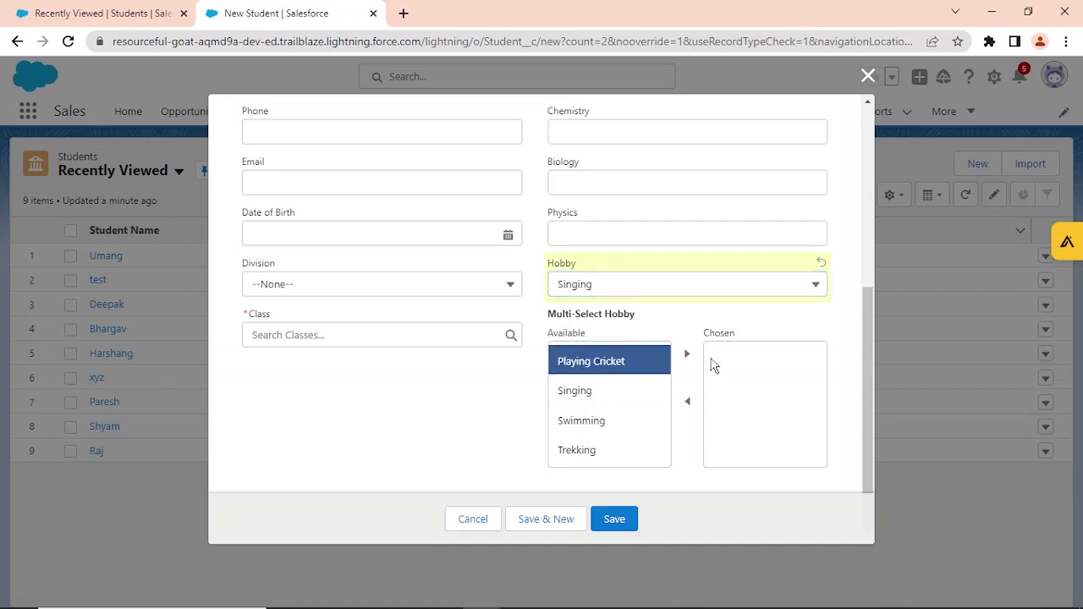
pyautogui.click(686, 354)
pyautogui.click(607, 395)
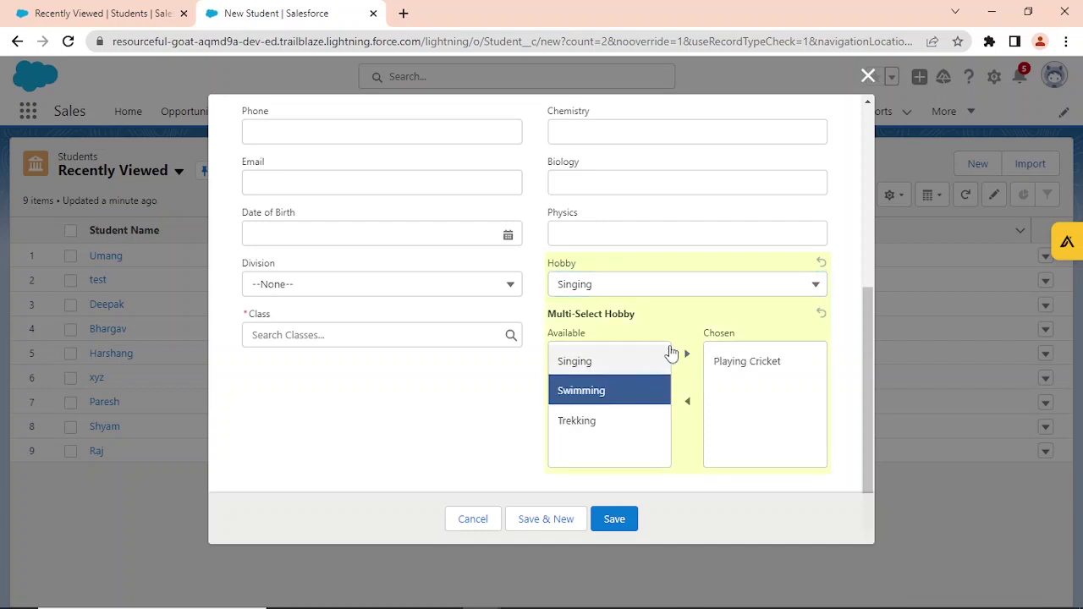
pyautogui.click(686, 354)
pyautogui.click(635, 362)
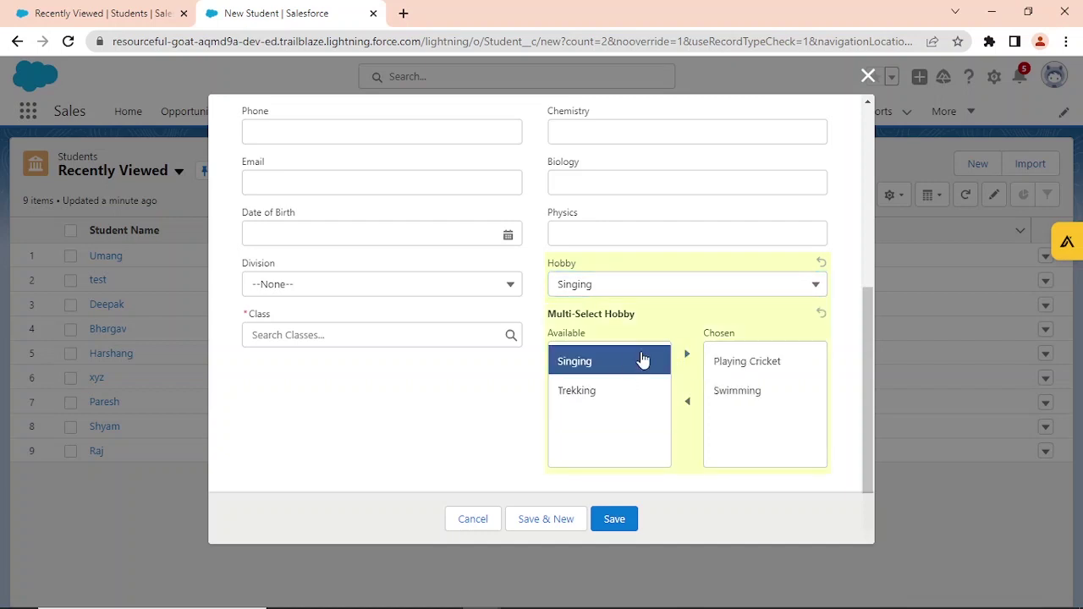
pyautogui.click(688, 356)
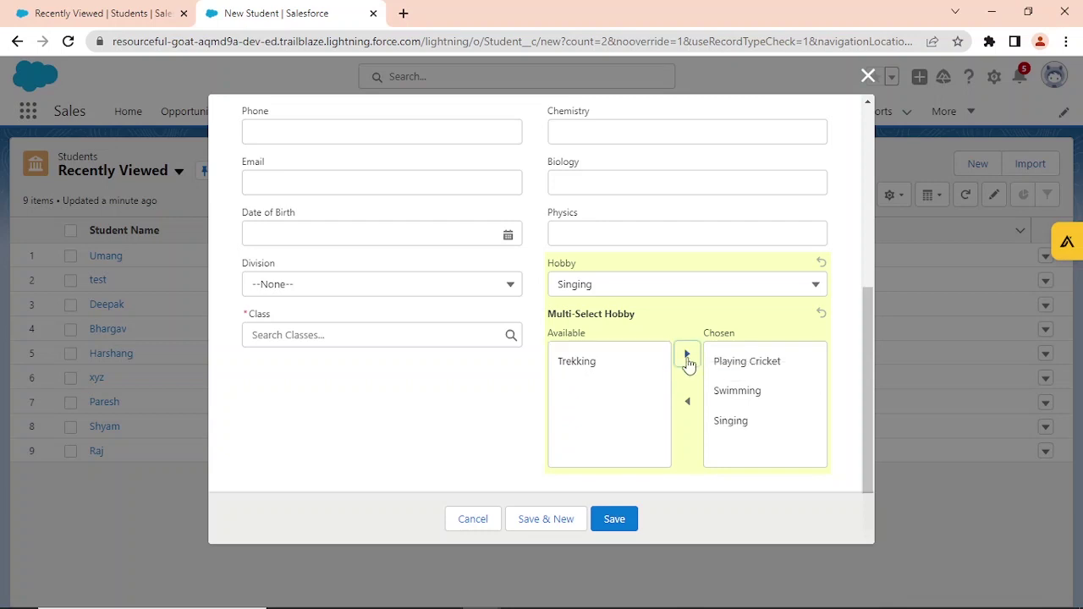
pyautogui.click(643, 371)
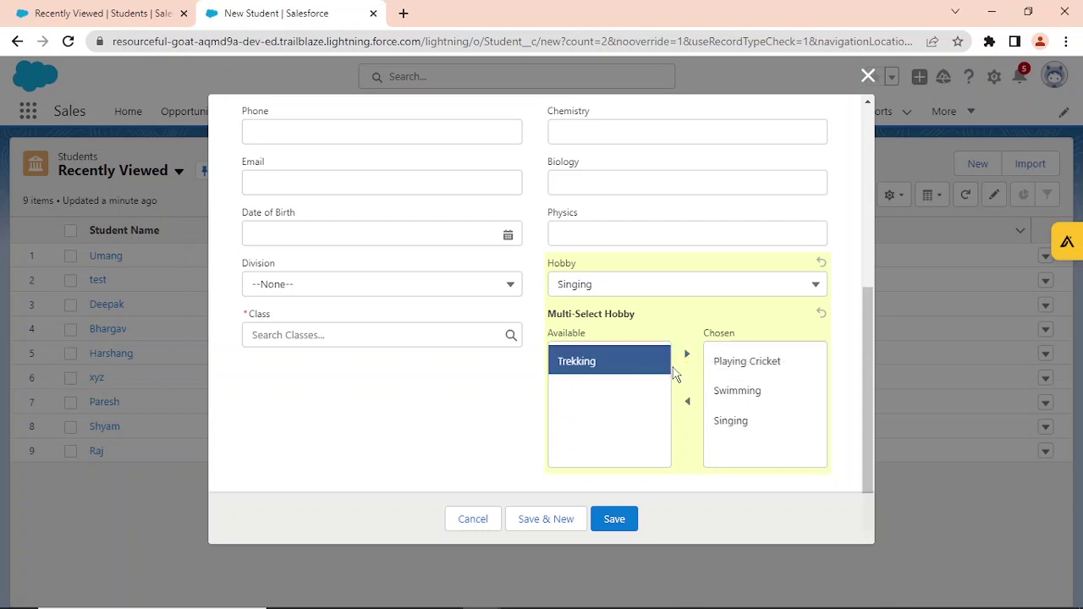
# Assign the required Class 10th, save the student record, and review its saved hobby fields.
pyautogui.click(616, 521)
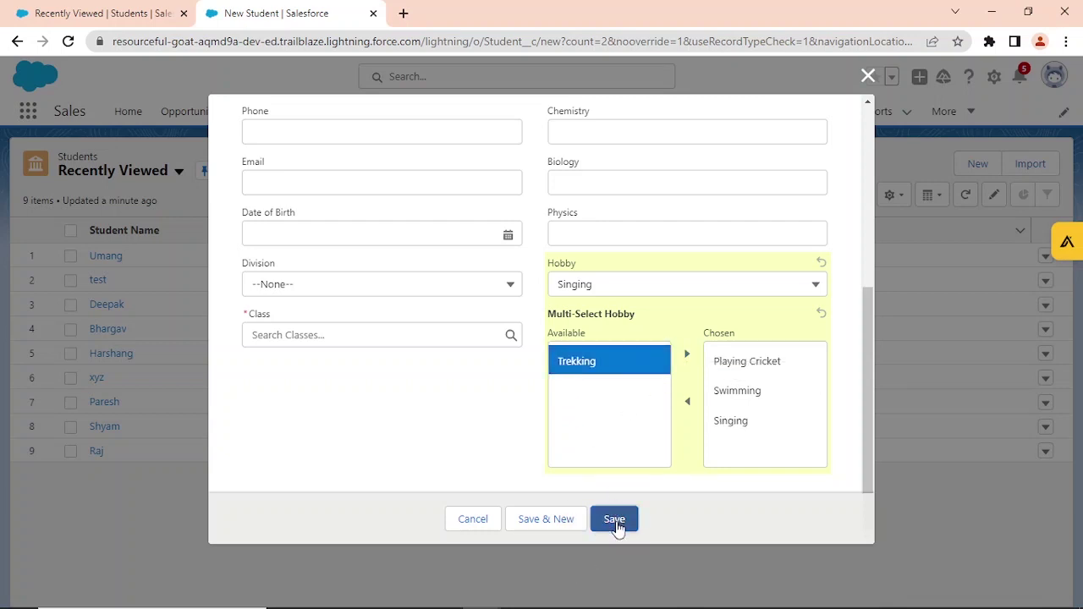
pyautogui.click(396, 327)
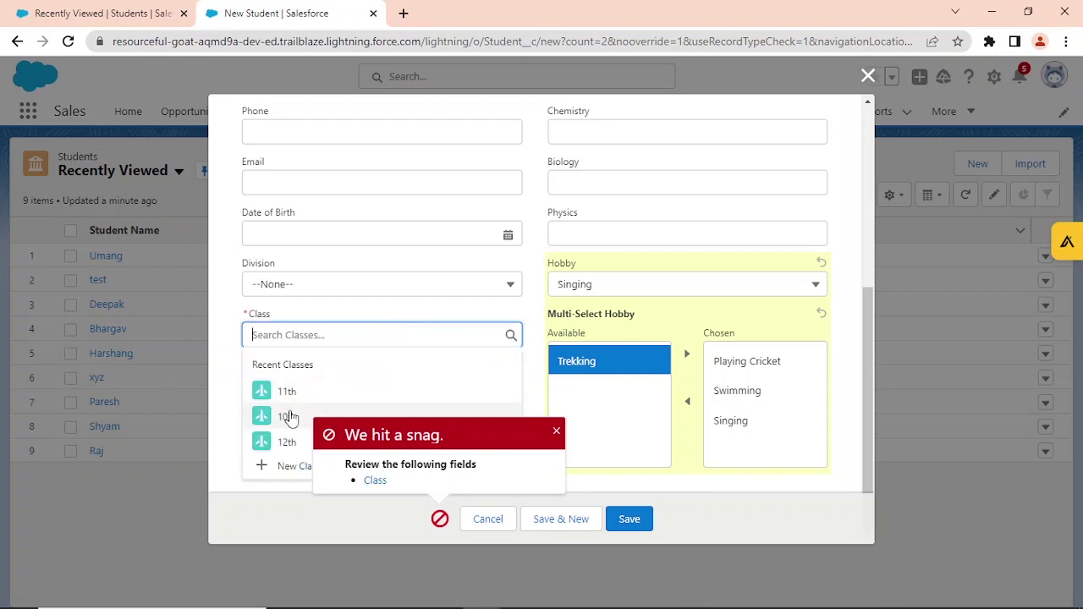
pyautogui.click(401, 416)
pyautogui.click(640, 519)
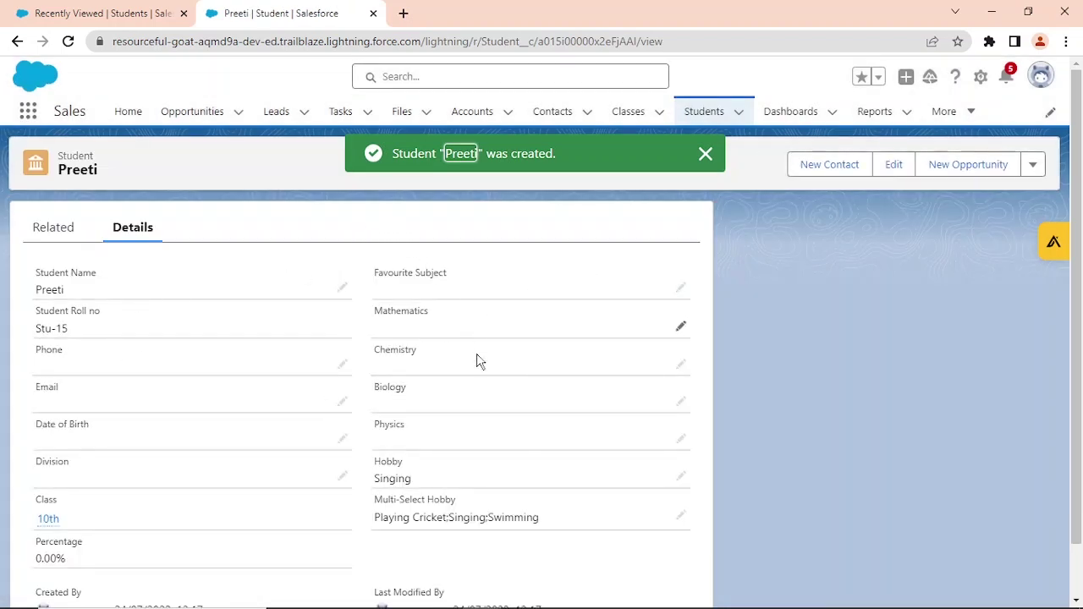
pyautogui.scroll(-2, 478, 364)
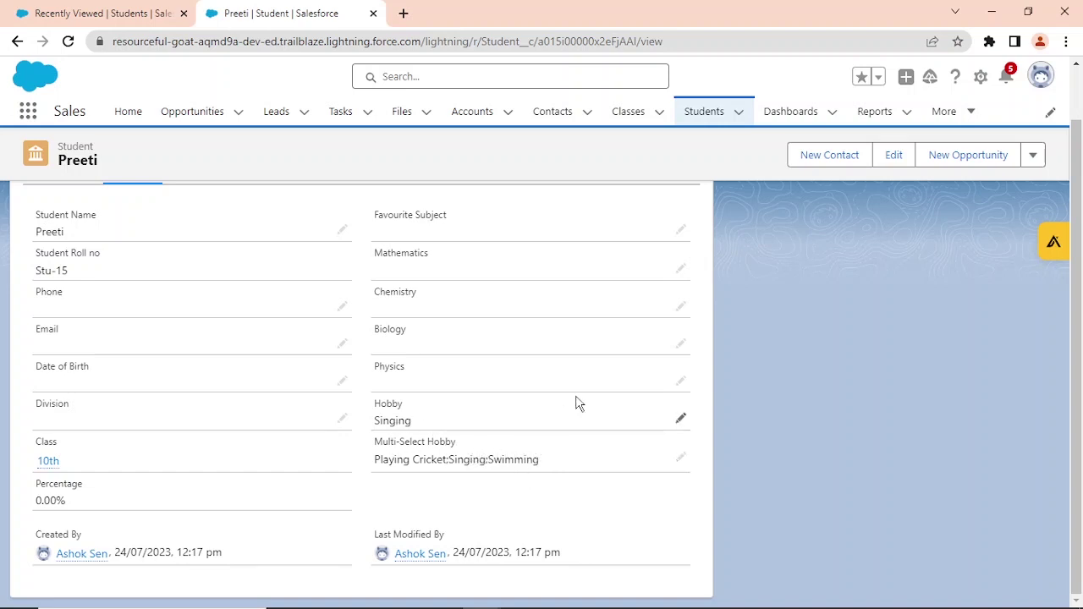
# Switch to the Picklist Administration document in LibreOffice Writer and examine the table comparing standard, custom and custom multi-select picklists.
pyautogui.hotkey('alt', 'Tab')
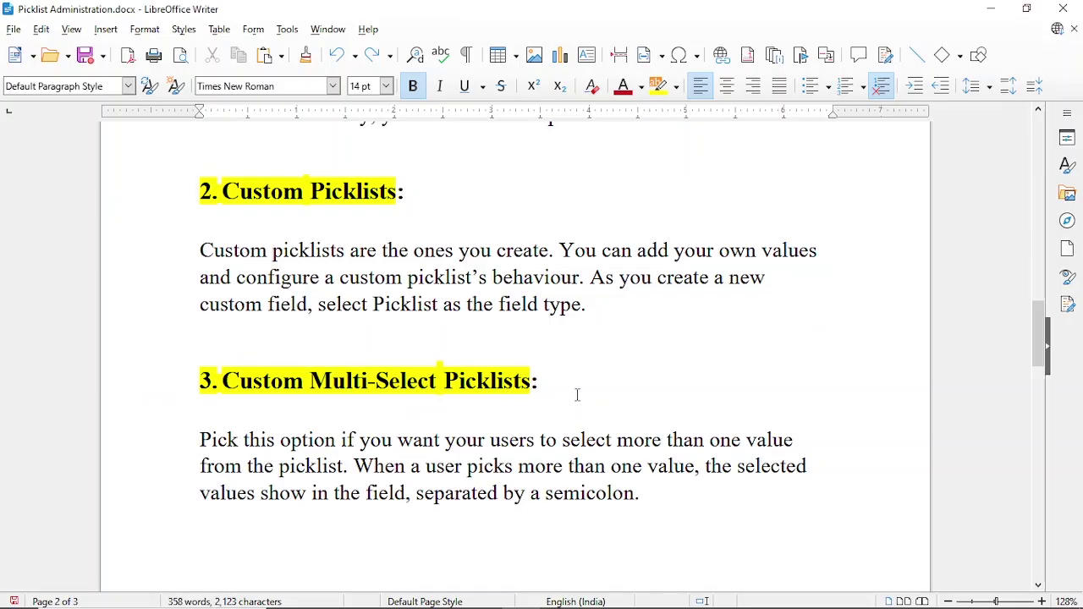
pyautogui.scroll(-10, 584, 361)
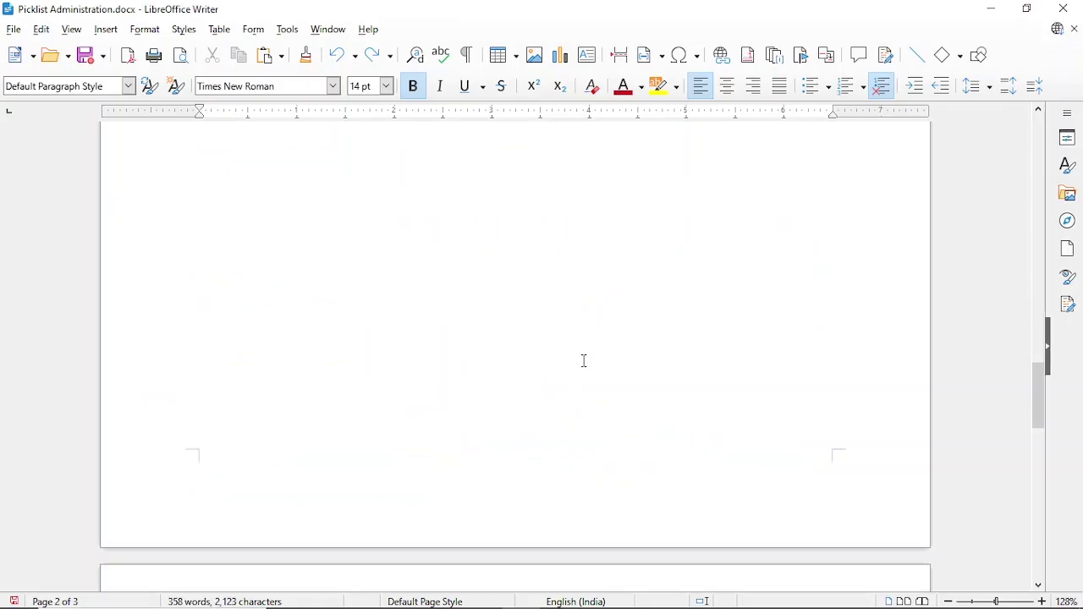
pyautogui.scroll(-5, 584, 361)
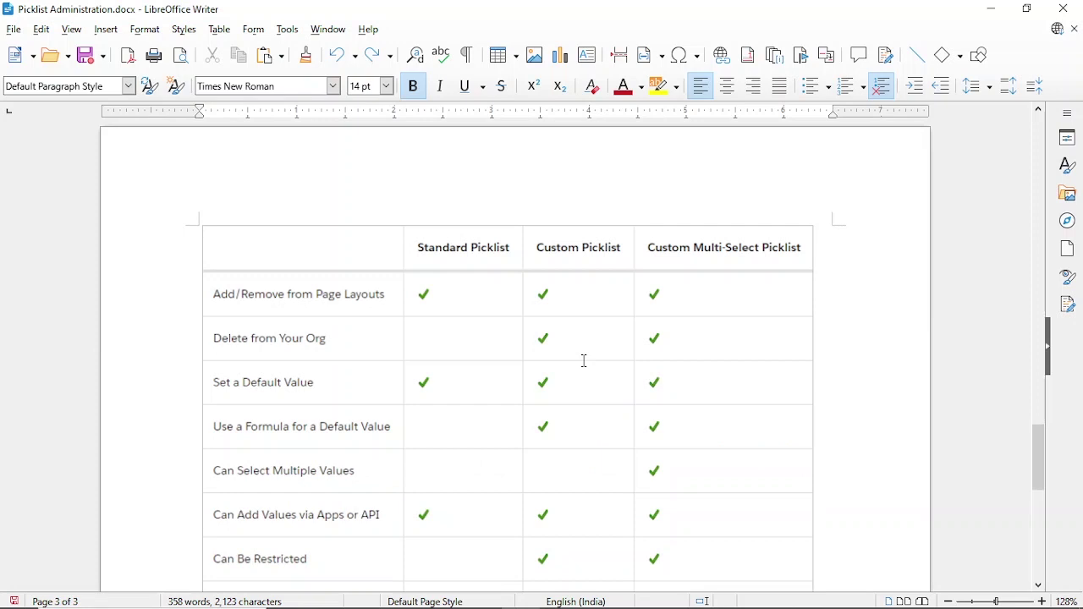
pyautogui.scroll(-5, 585, 363)
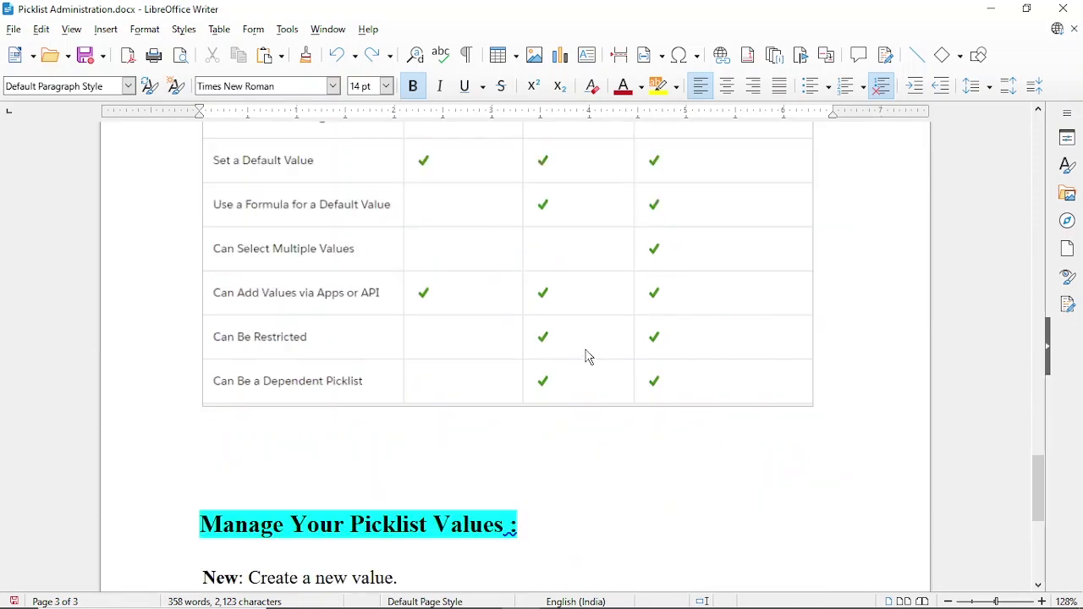
pyautogui.moveTo(1015, 605)
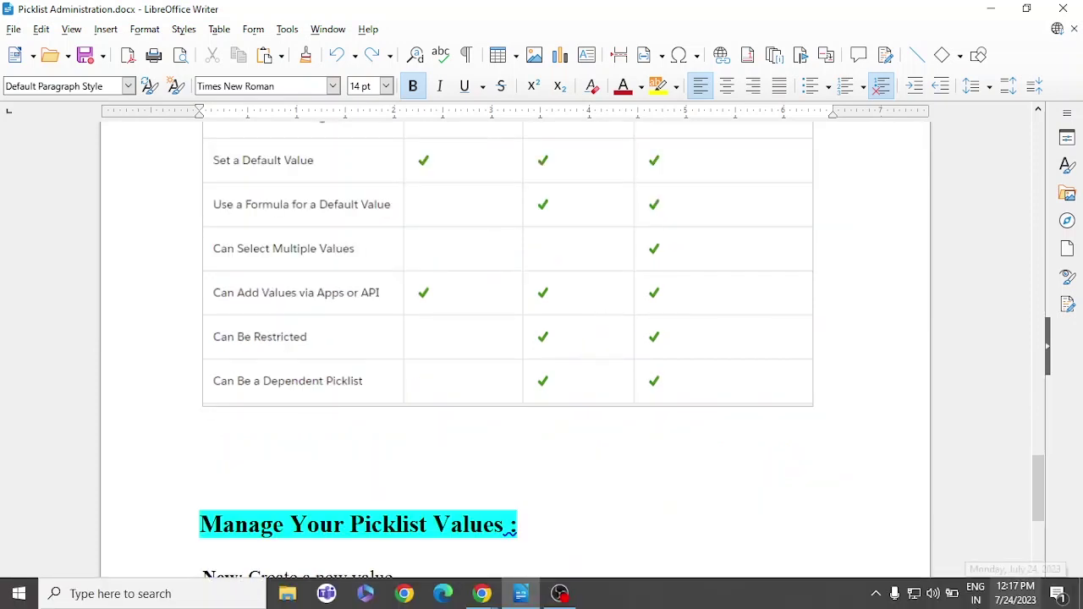
pyautogui.scroll(5, 1081, 546)
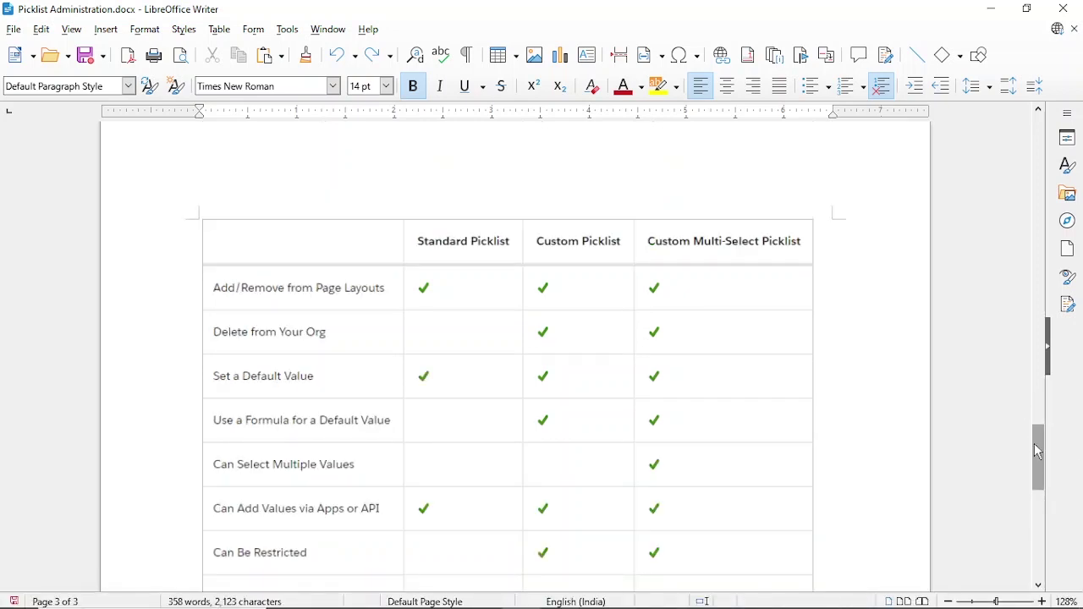
# Read the rest of the picklist comparison table and the Manage Your Picklist Values section of the notes.
pyautogui.moveTo(1035, 449); pyautogui.dragTo(1041, 463)
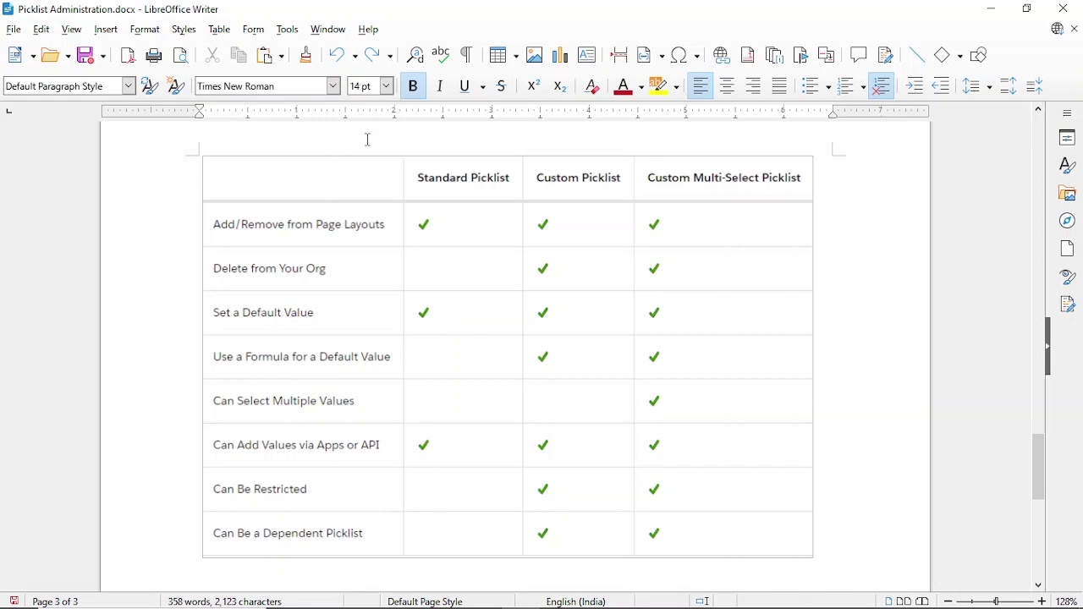
pyautogui.scroll(-10, 653, 254)
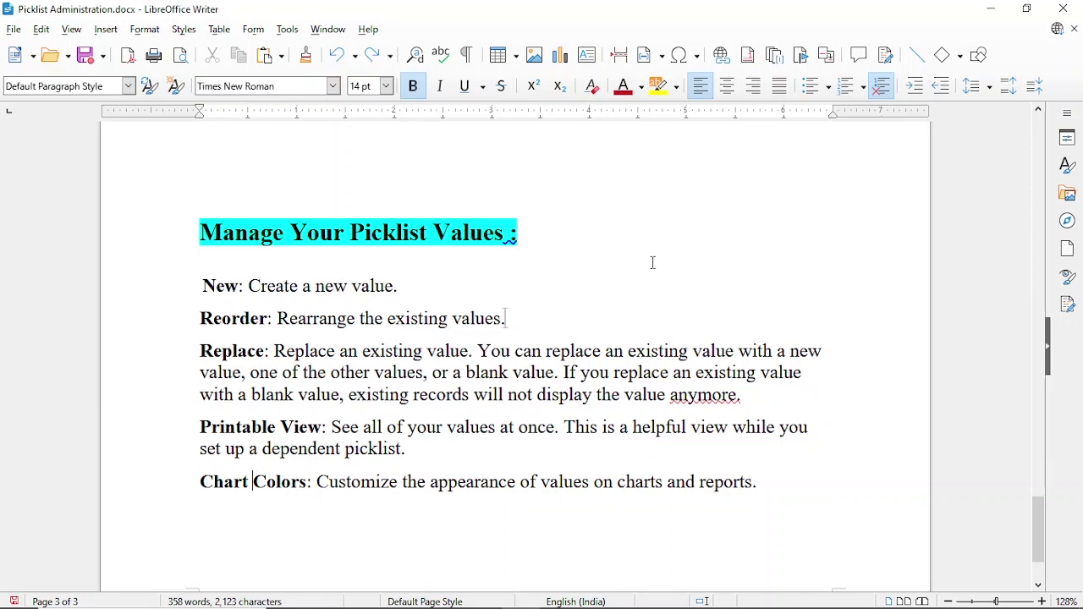
# Switch to Salesforce in the browser, open the Student object's setup, and look through its Fields & Relationships list.
pyautogui.hotkey('alt', 'Tab')
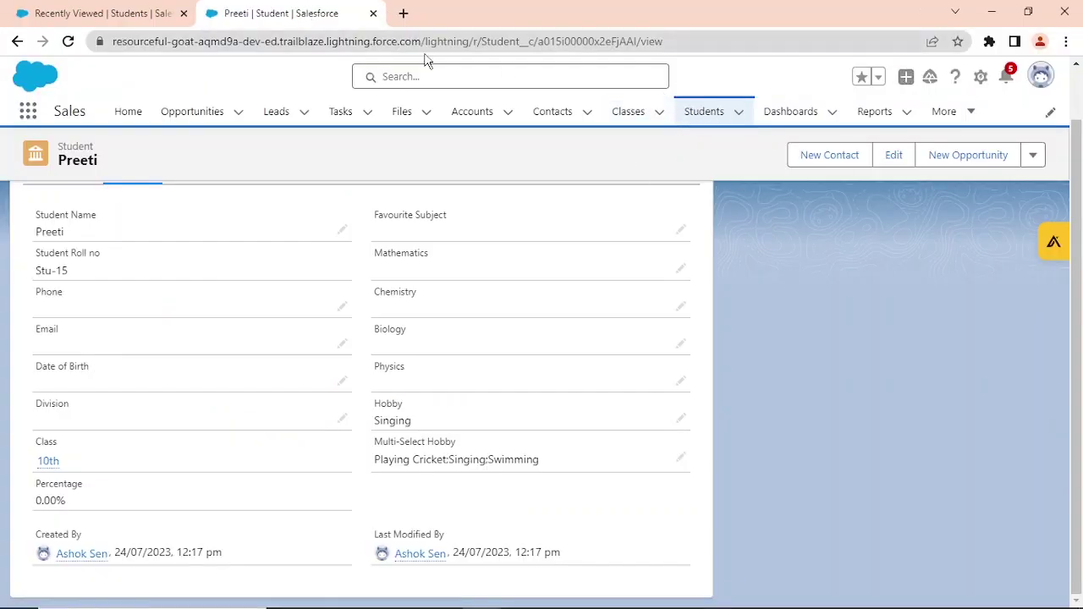
pyautogui.click(979, 82)
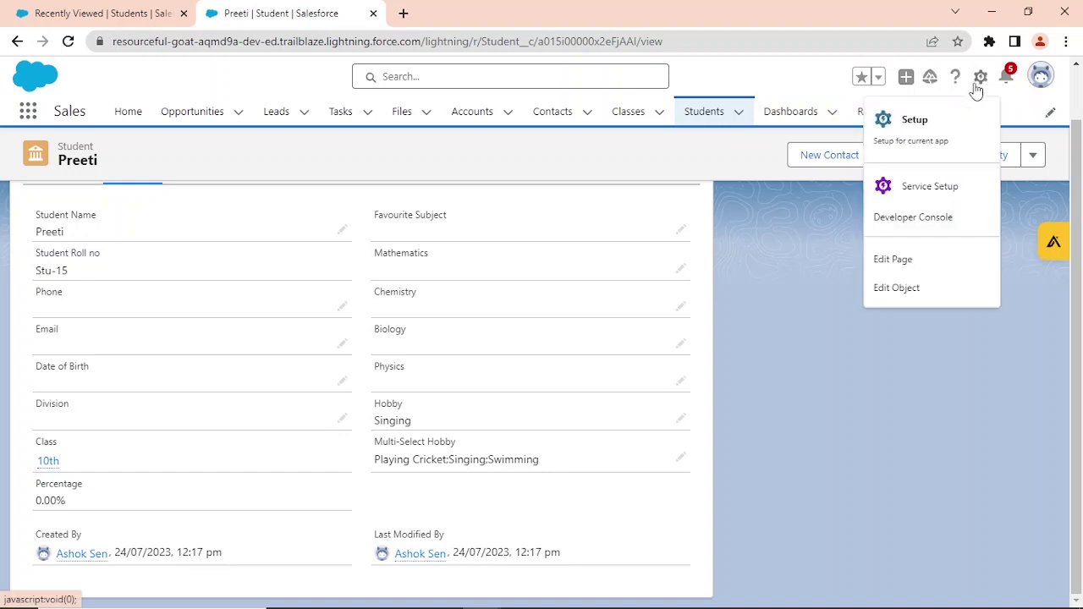
pyautogui.click(920, 288)
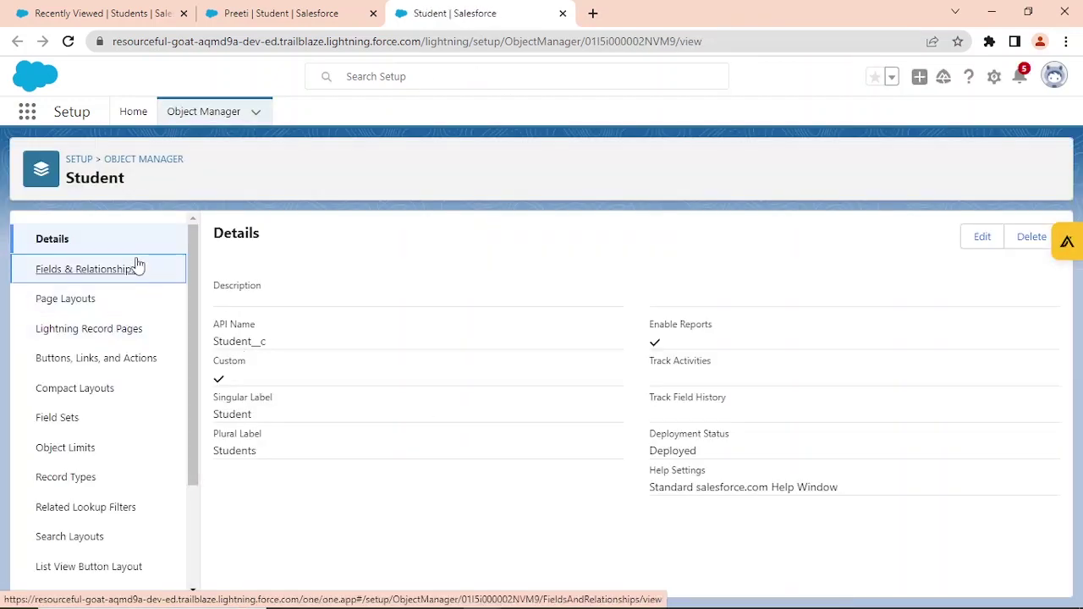
pyautogui.click(137, 268)
pyautogui.scroll(-5, 413, 381)
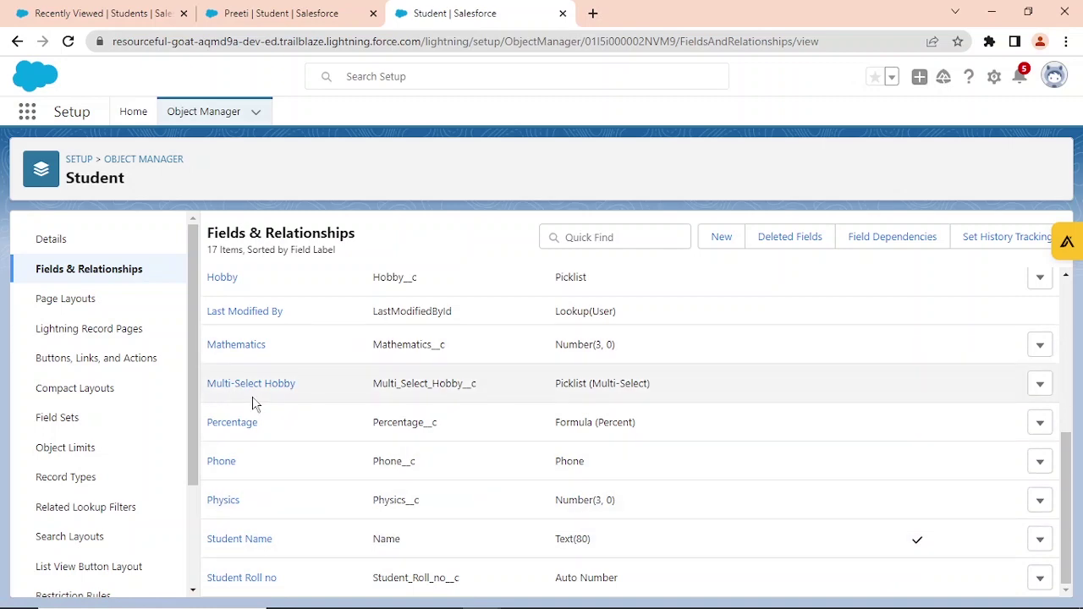
pyautogui.scroll(5, 279, 394)
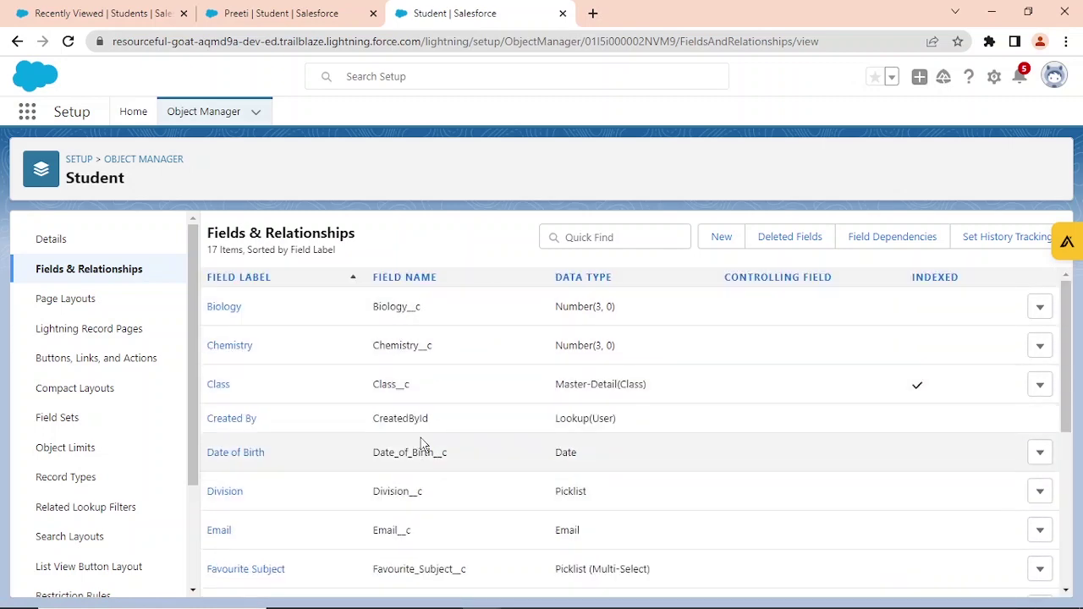
pyautogui.scroll(-5, 419, 449)
pyautogui.scroll(5, 412, 454)
pyautogui.scroll(-5, 350, 418)
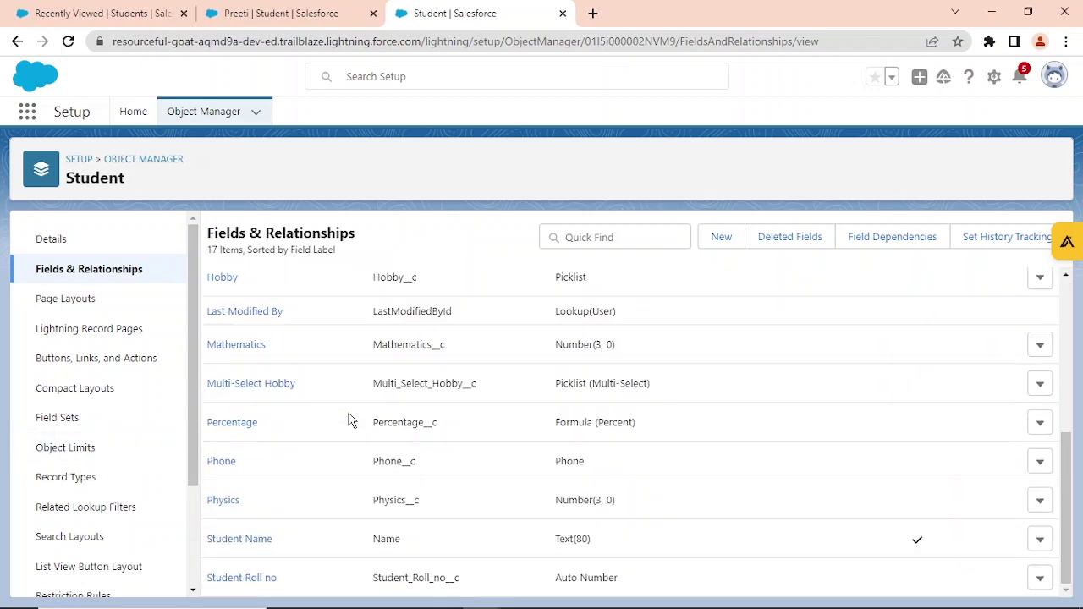
# Open the Hobby field's definition and examine its picklist values, the value management options and the field details.
pyautogui.click(223, 278)
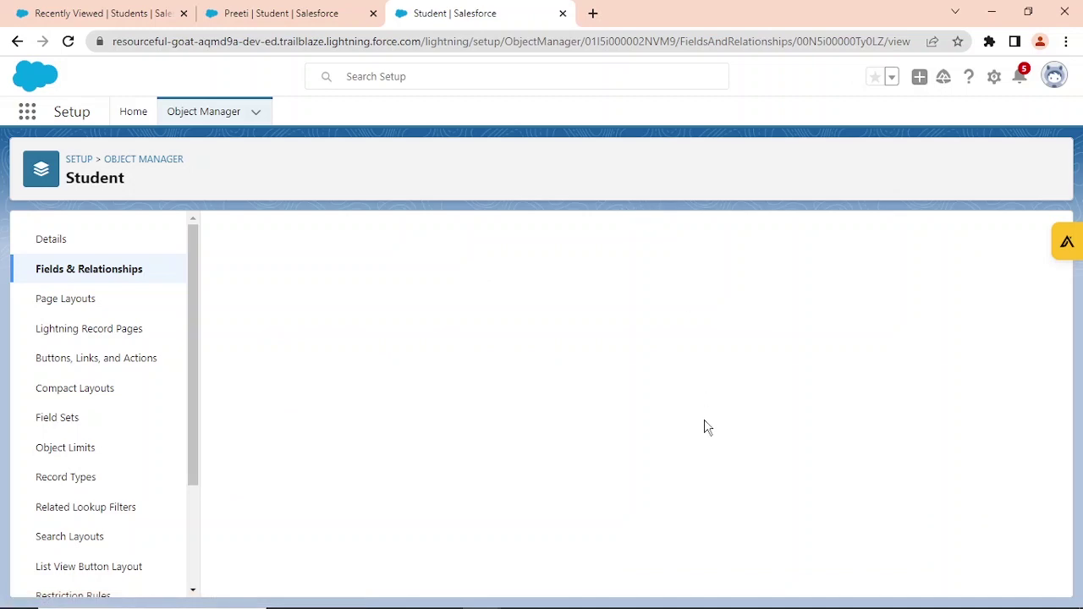
pyautogui.scroll(-5, 707, 427)
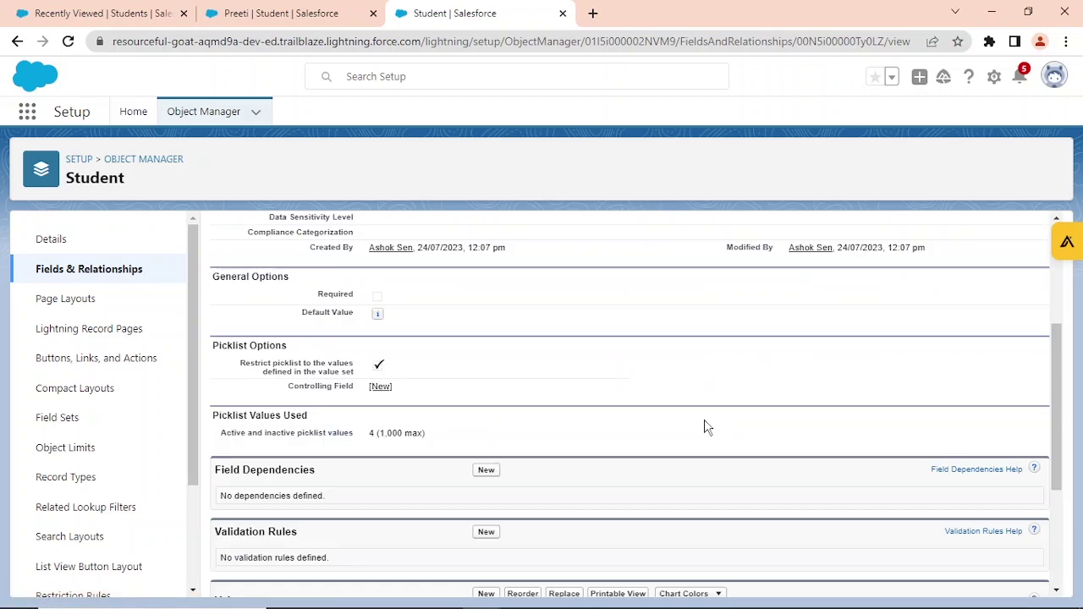
pyautogui.scroll(10, 706, 415)
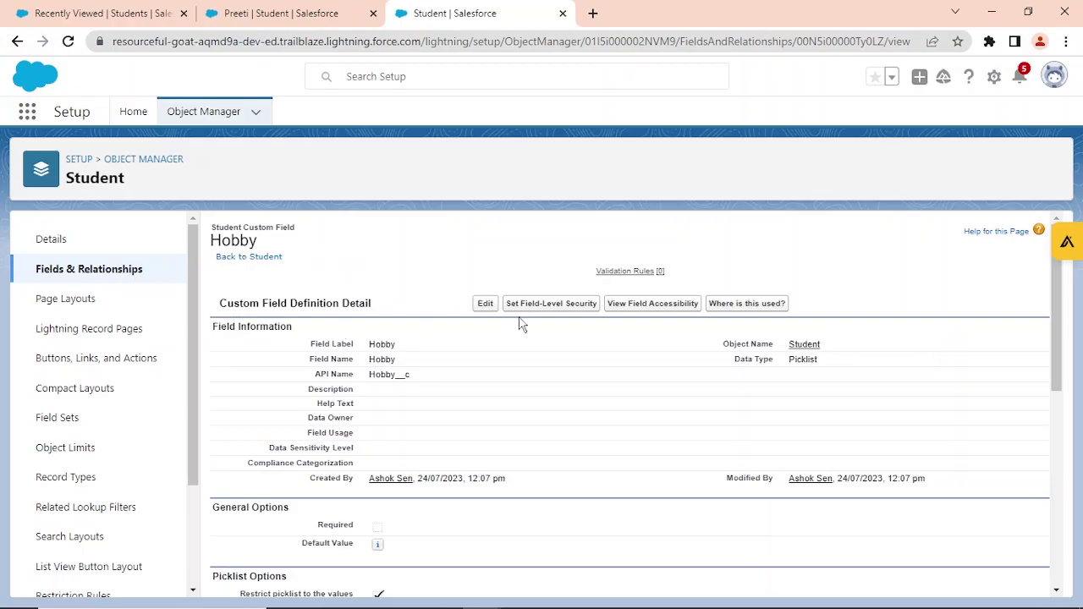
pyautogui.scroll(-10, 512, 317)
pyautogui.hotkey('ctrl', '+')
pyautogui.hotkey('ctrl', '+')
pyautogui.hotkey('ctrl', '+')
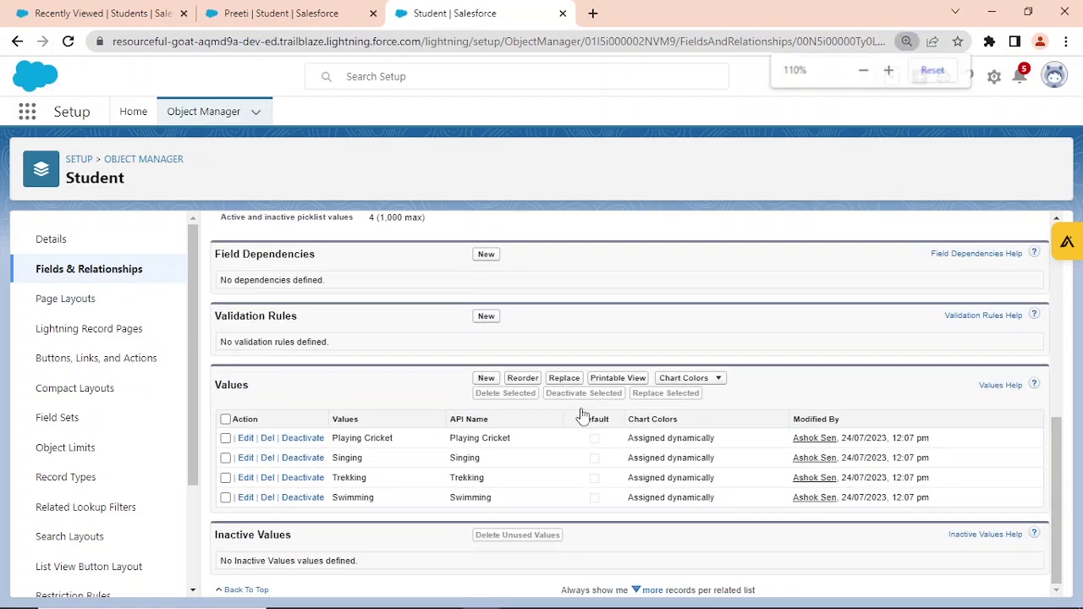
pyautogui.scroll(-3, 582, 410)
pyautogui.scroll(5, 584, 406)
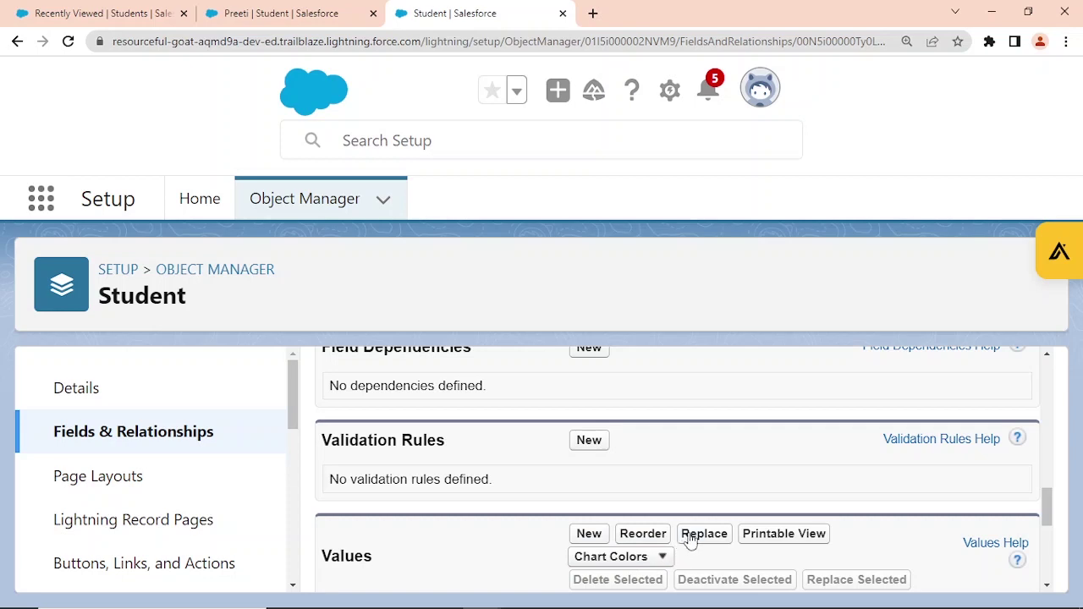
pyautogui.press('alt')
pyautogui.hotkey('ctrl', '-')
pyautogui.hotkey('ctrl', '-')
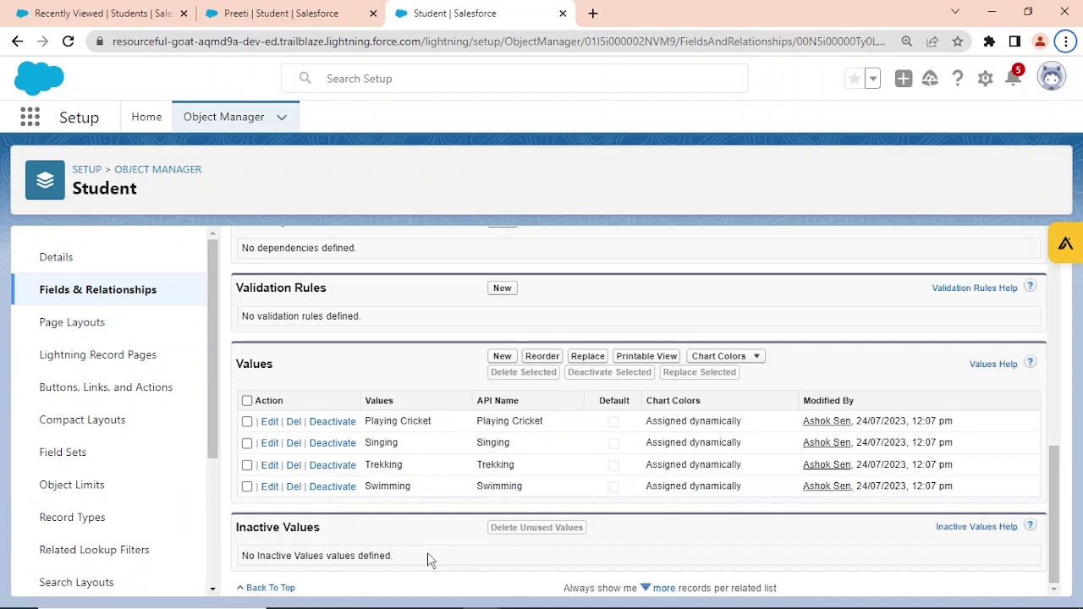
pyautogui.scroll(4, 427, 553)
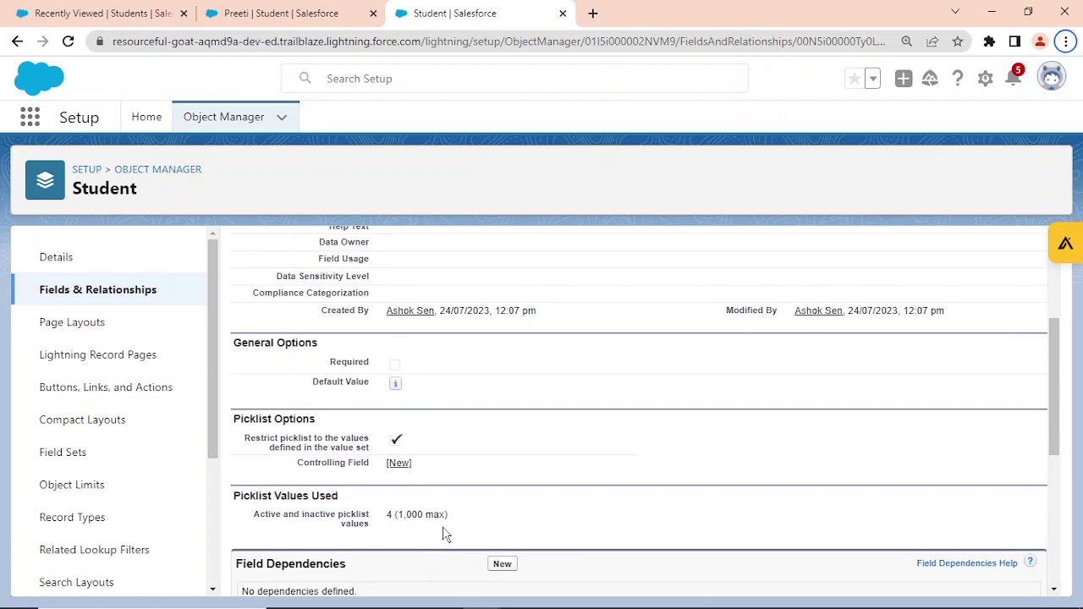
pyautogui.scroll(3, 446, 534)
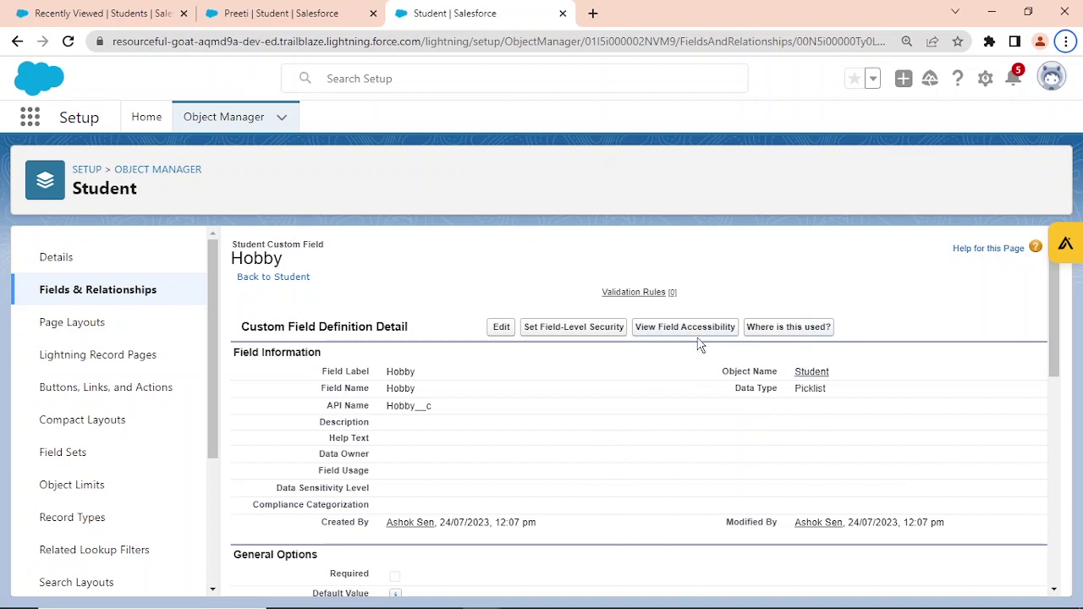
# Search Setup for "picklist", open Picklist Value Sets, and dismiss the walkthrough tips.
pyautogui.click(144, 133)
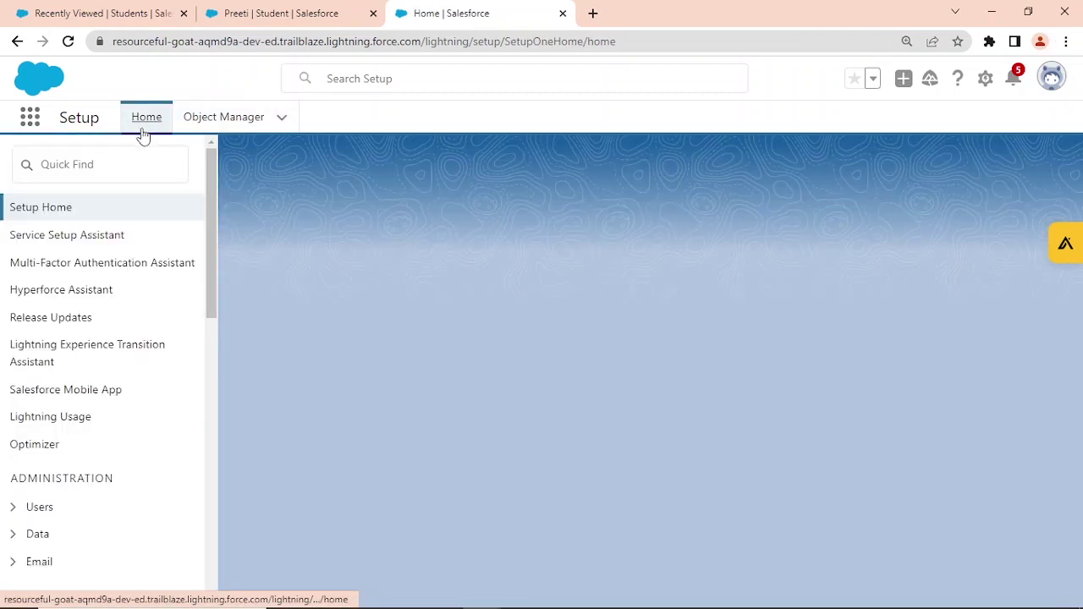
pyautogui.click(86, 165)
pyautogui.write('link')
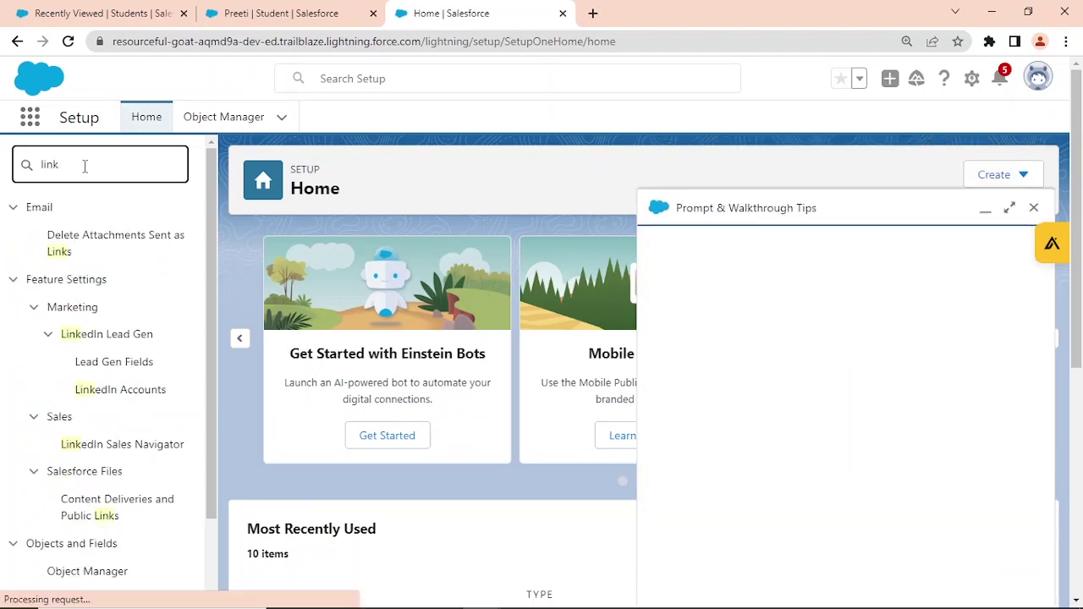
pyautogui.press('BackSpace')
pyautogui.press('BackSpace')
pyautogui.press('BackSpace')
pyautogui.press('BackSpace')
pyautogui.write('p')
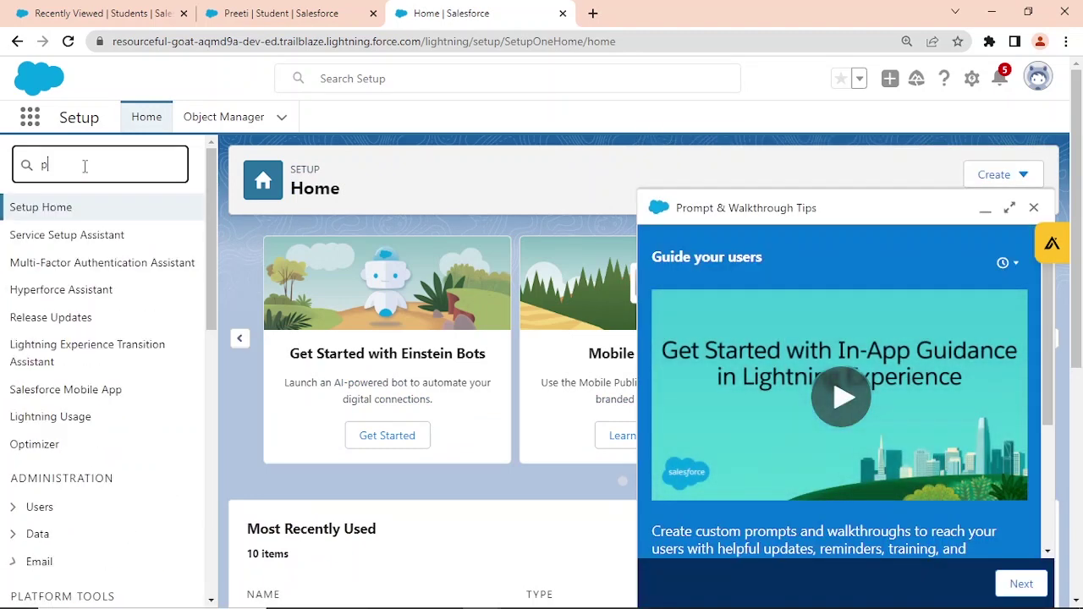
pyautogui.write('icklist')
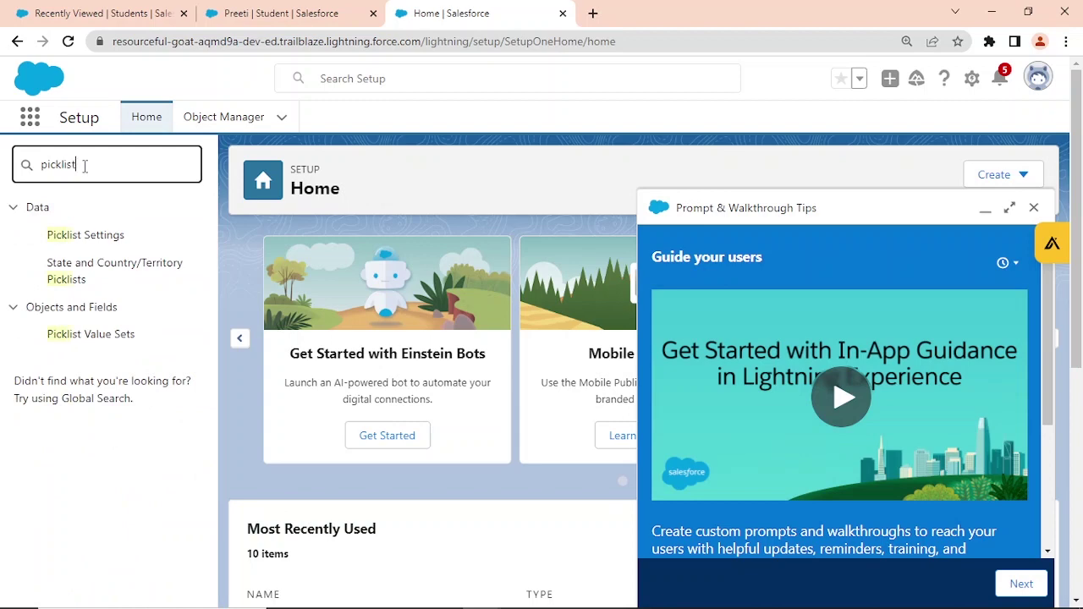
pyautogui.click(84, 338)
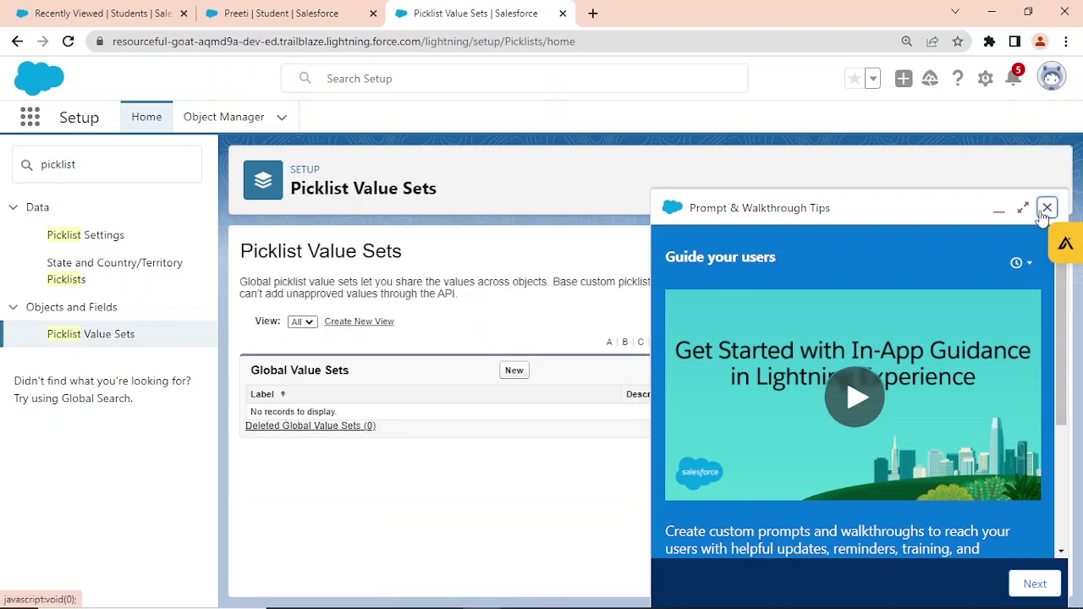
pyautogui.click(1034, 208)
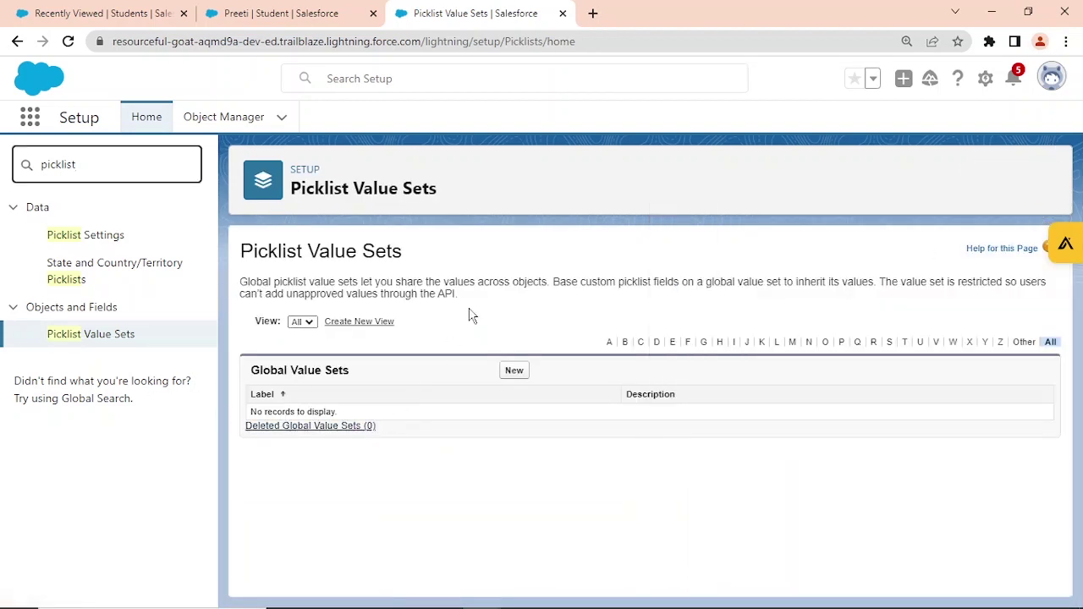
# Open the Student object's setup in a separate tab from the student record.
pyautogui.click(300, 8)
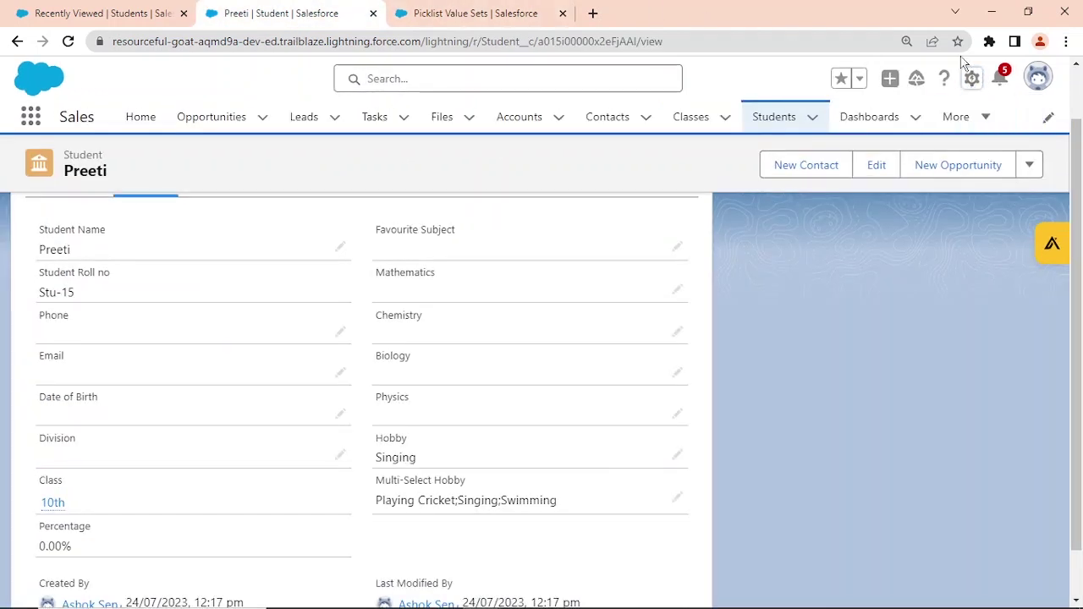
pyautogui.click(970, 80)
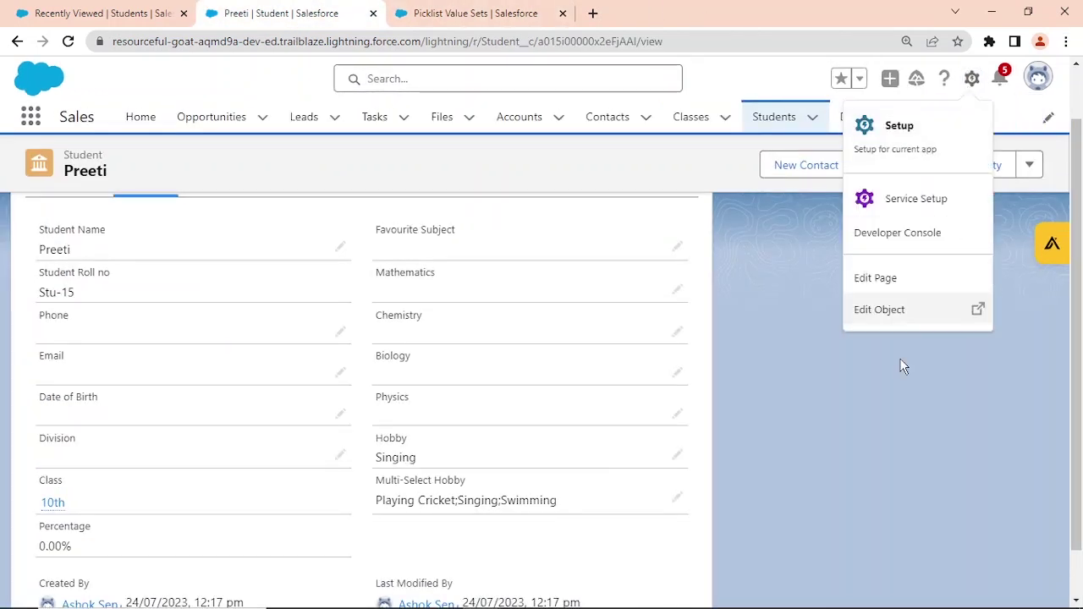
pyautogui.click(899, 314)
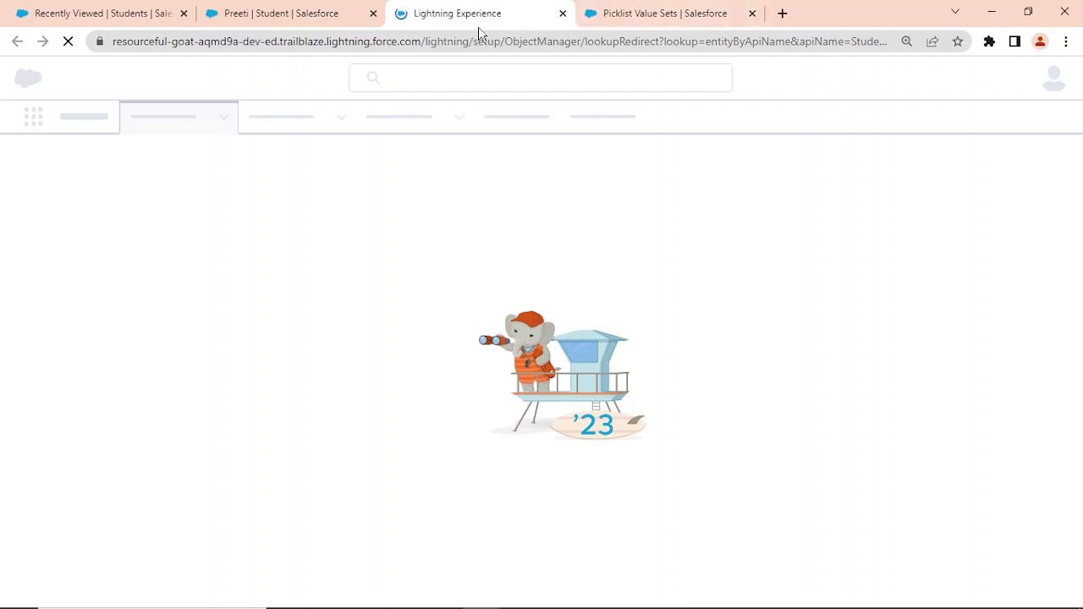
pyautogui.click(651, 10)
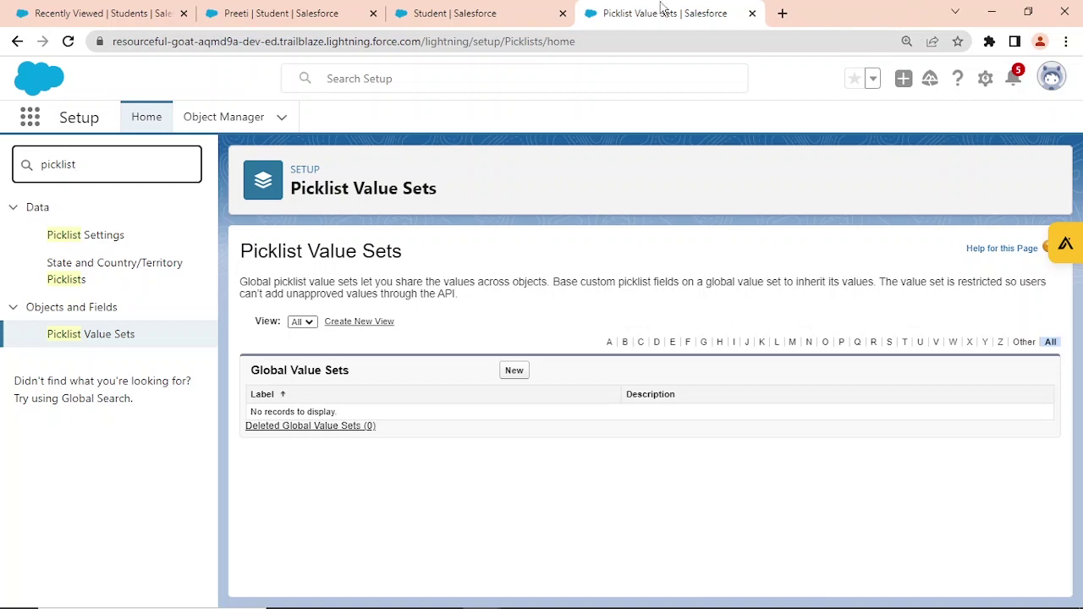
pyautogui.click(491, 9)
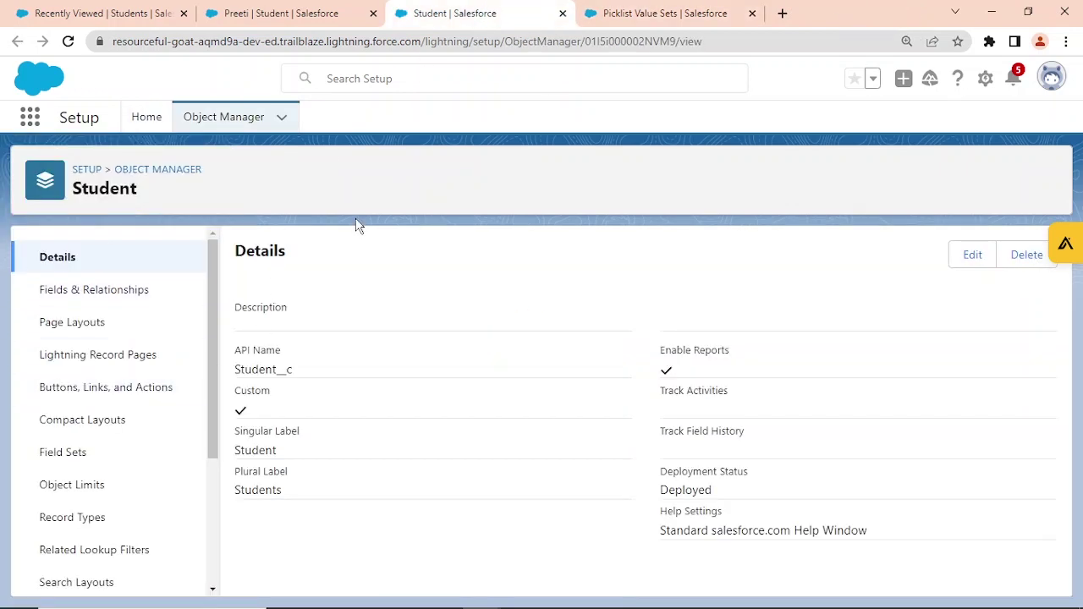
# Return to Picklist Value Sets and start a new global value set.
pyautogui.click(685, 15)
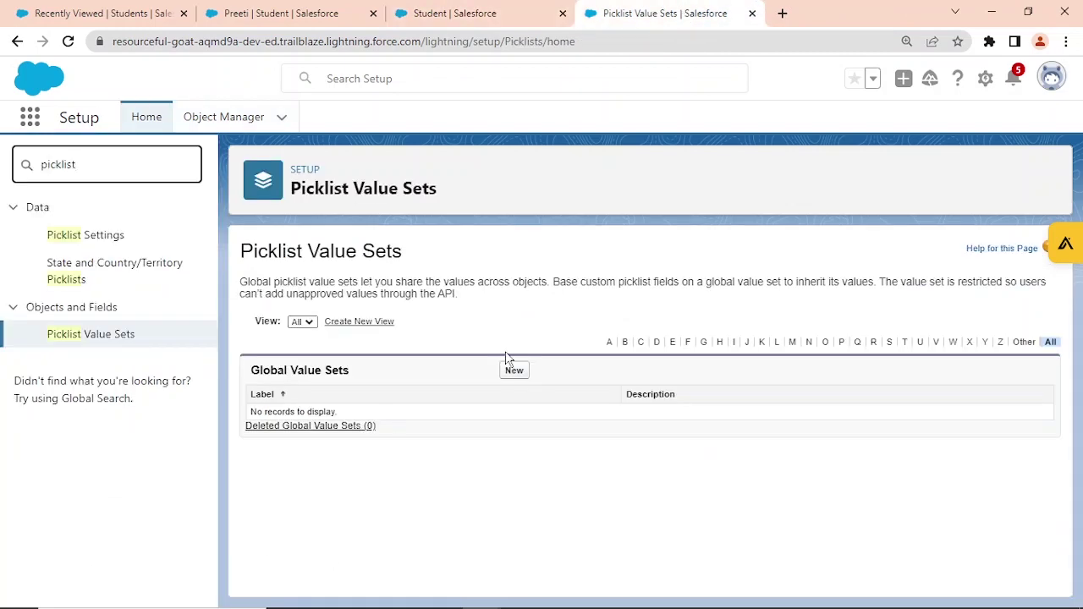
pyautogui.click(514, 372)
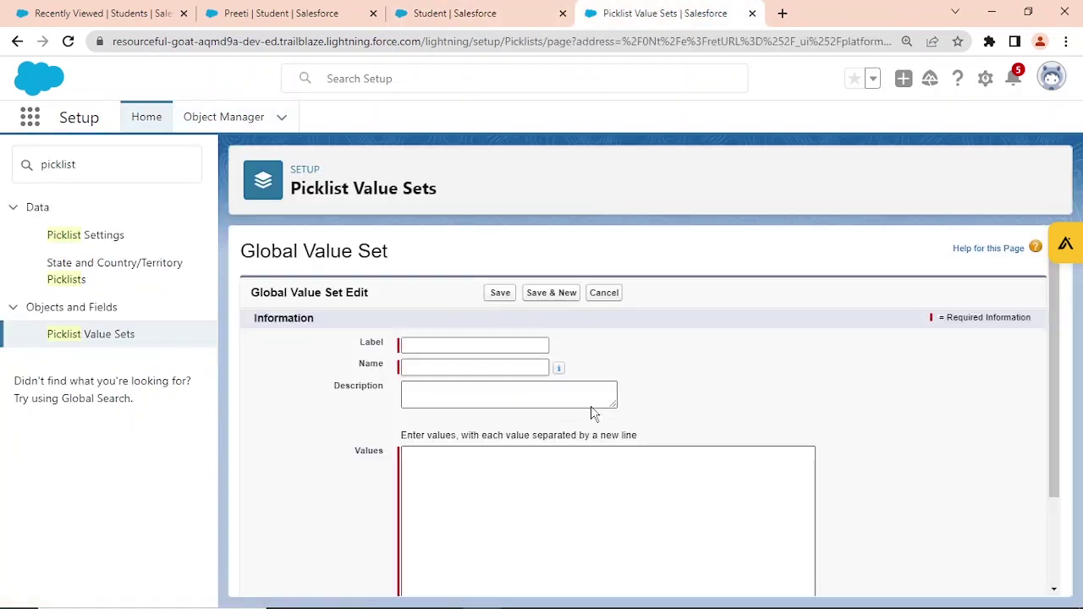
pyautogui.click(453, 348)
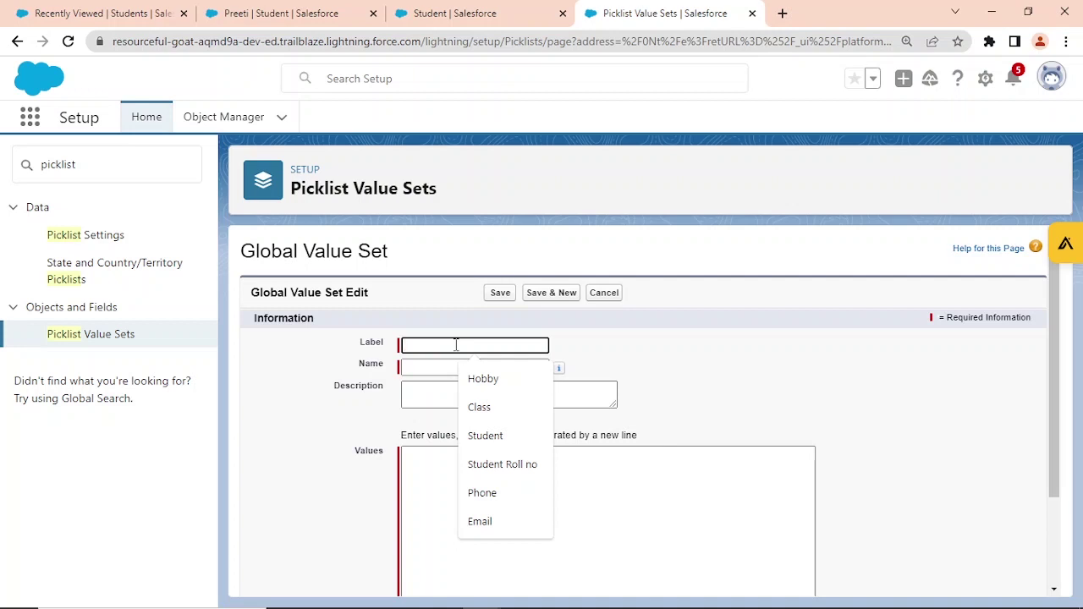
pyautogui.write('Example')
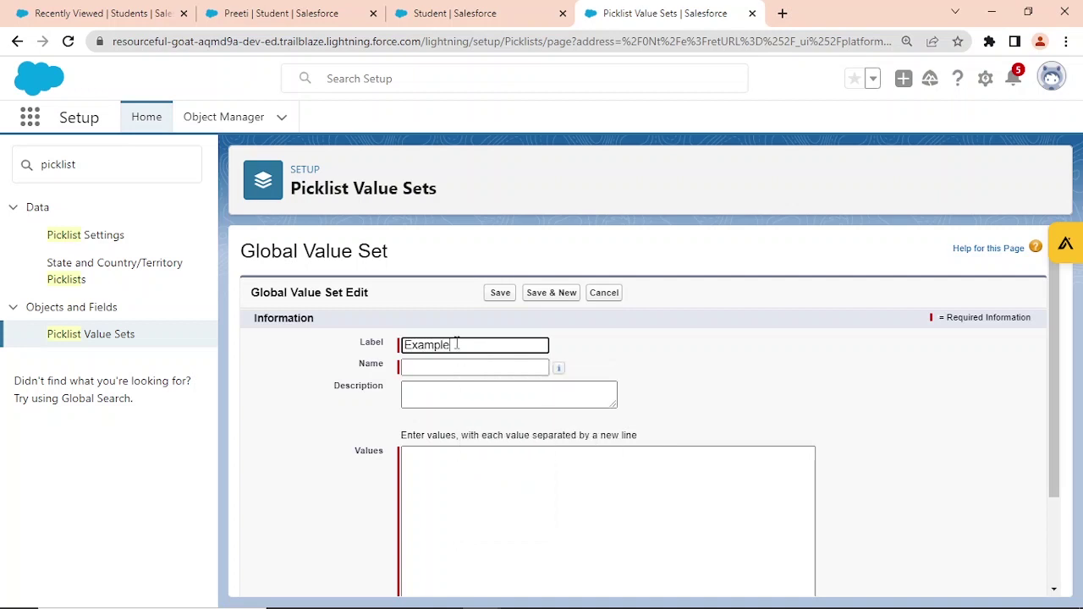
pyautogui.press('BackSpace')
pyautogui.press('BackSpace')
pyautogui.press('BackSpace')
pyautogui.press('BackSpace')
pyautogui.press('BackSpace')
pyautogui.press('BackSpace')
pyautogui.press('BackSpace')
# Go back to the Student object's setup and look through its Fields & Relationships list.
pyautogui.click(478, 10)
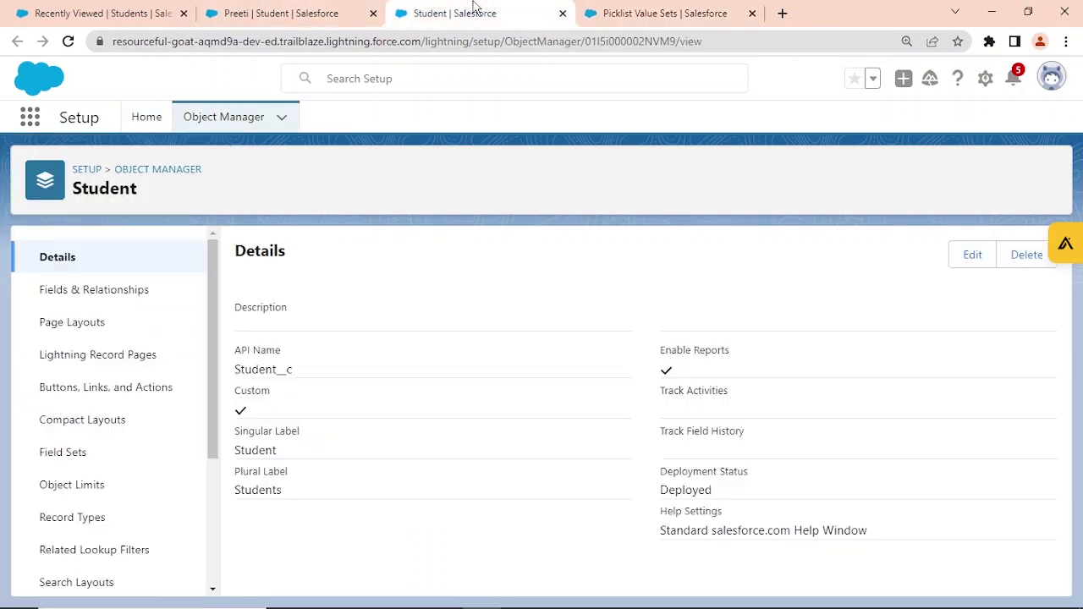
pyautogui.click(93, 307)
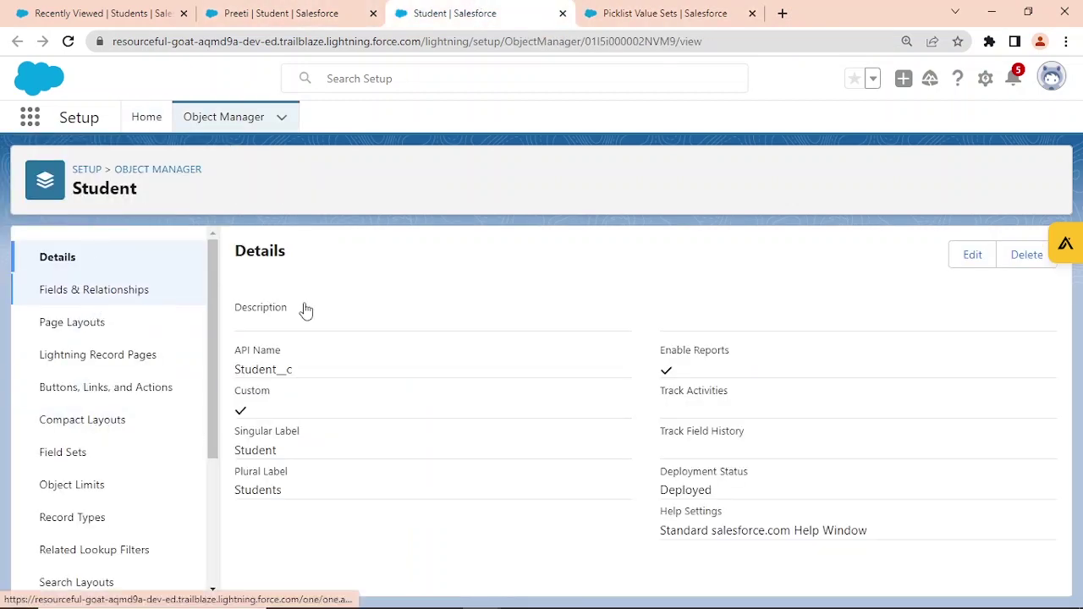
pyautogui.scroll(-5, 779, 406)
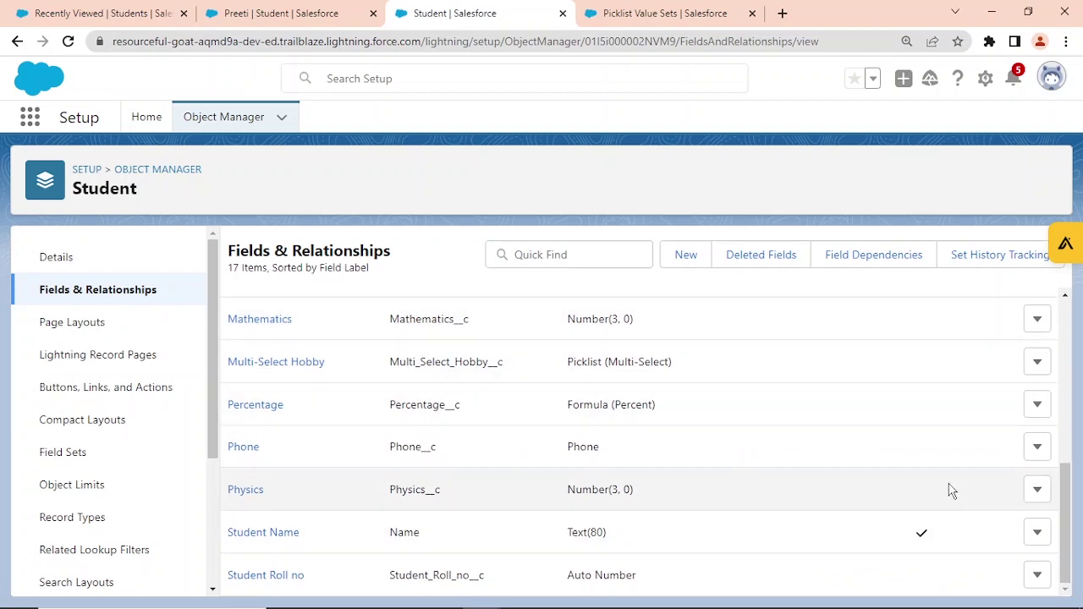
pyautogui.scroll(5, 952, 489)
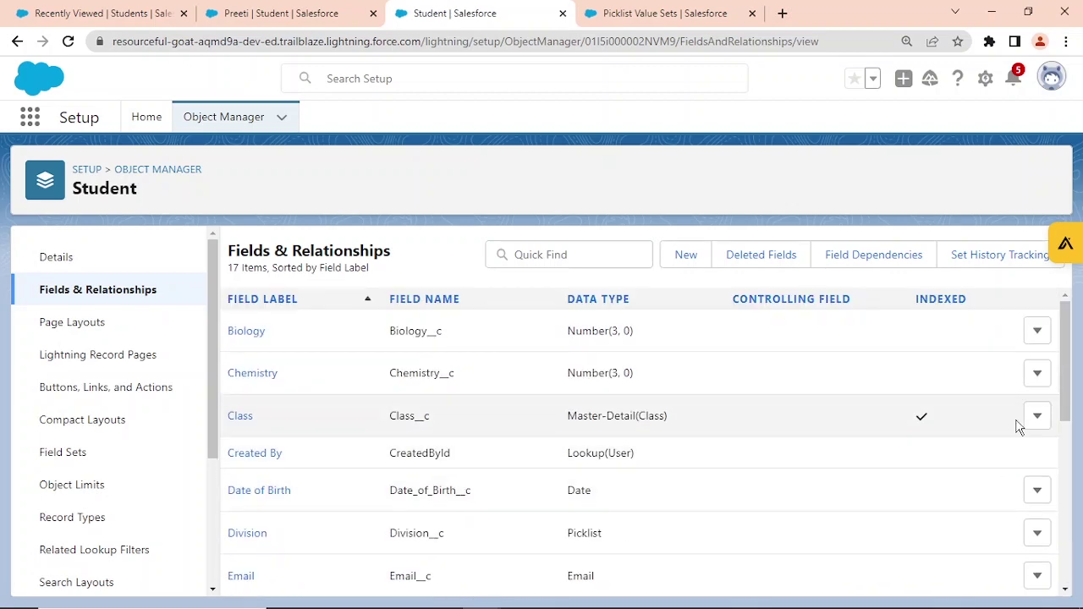
# Delete the Hobby picklist field from the Student object and confirm the deletion.
pyautogui.scroll(-5, 1020, 425)
pyautogui.scroll(-2, 1019, 427)
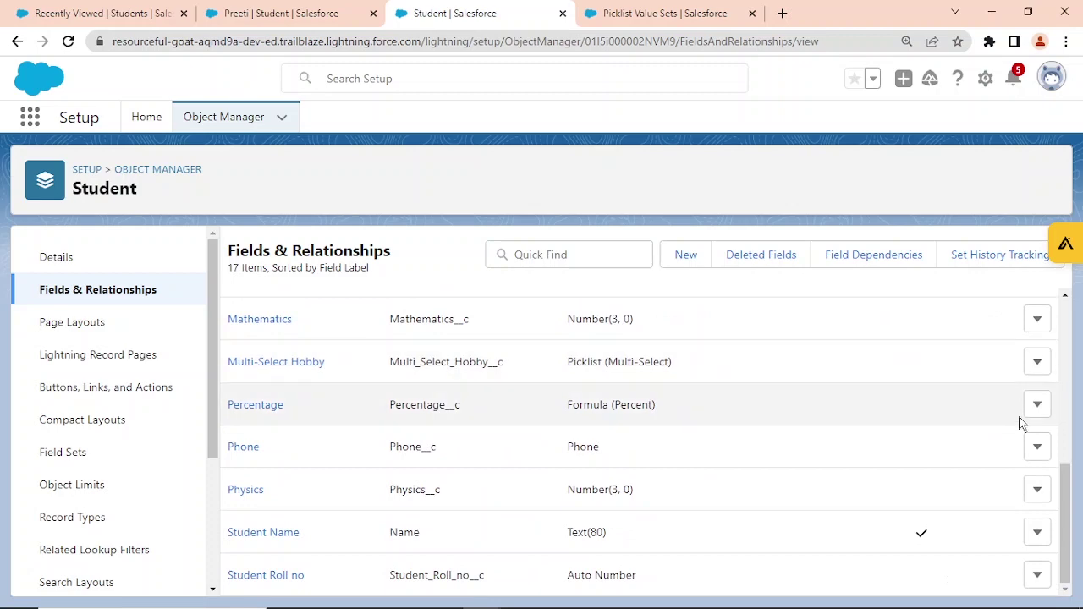
pyautogui.moveTo(1068, 526); pyautogui.dragTo(1068, 459)
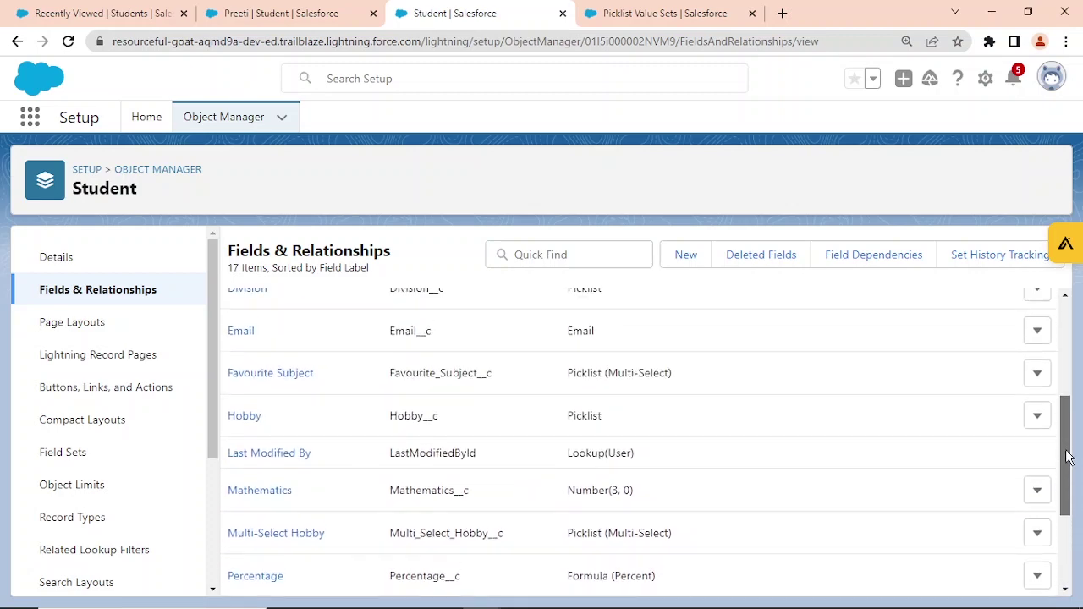
pyautogui.click(1038, 416)
pyautogui.click(1018, 493)
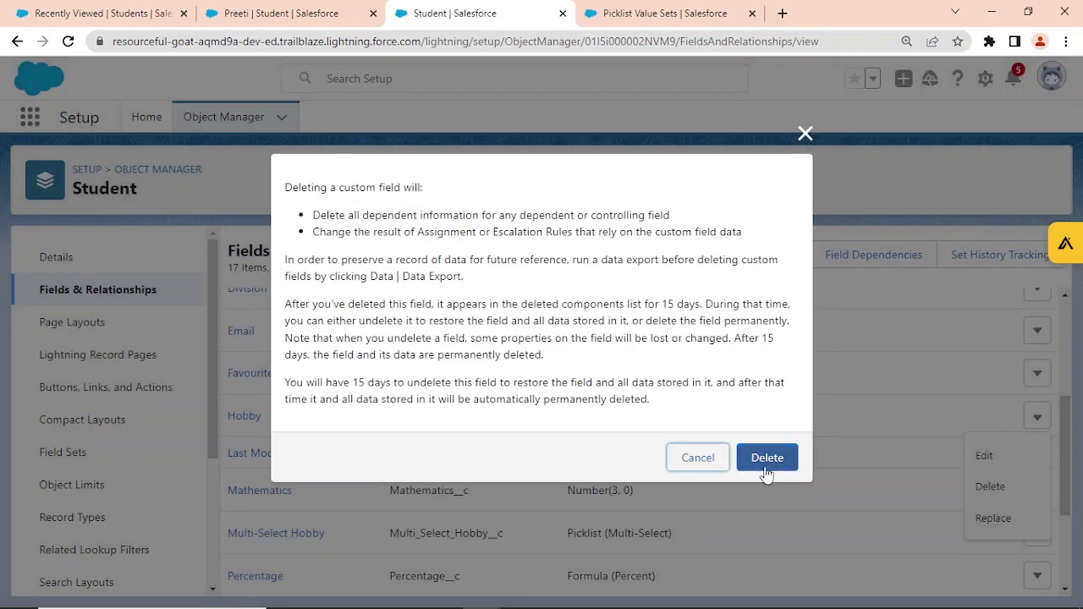
pyautogui.click(766, 472)
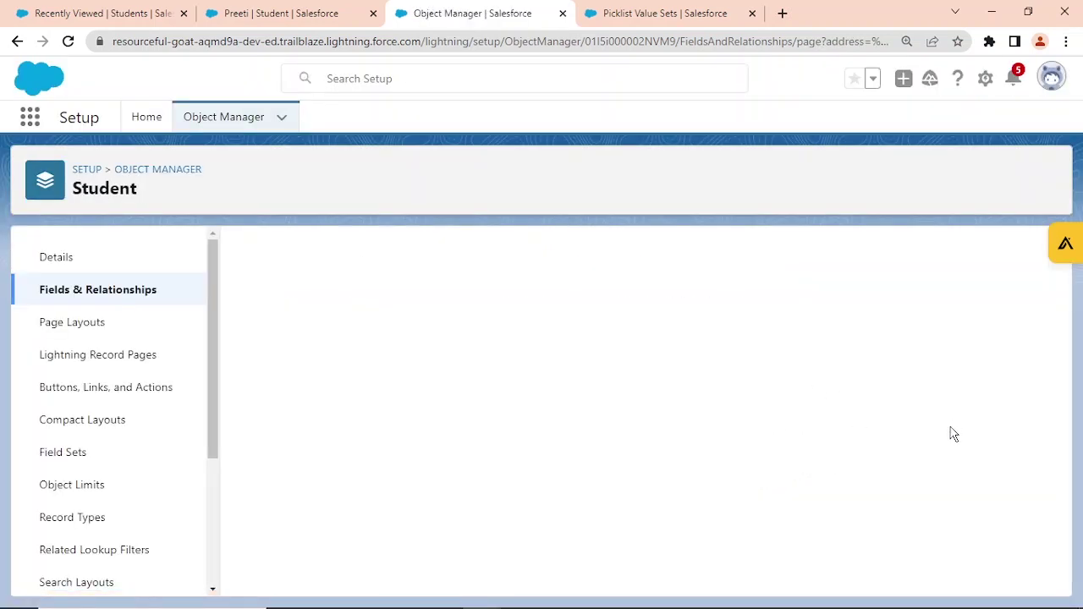
# Delete the Multi-Select Hobby field from the Student object and confirm the deletion.
pyautogui.scroll(-5, 950, 438)
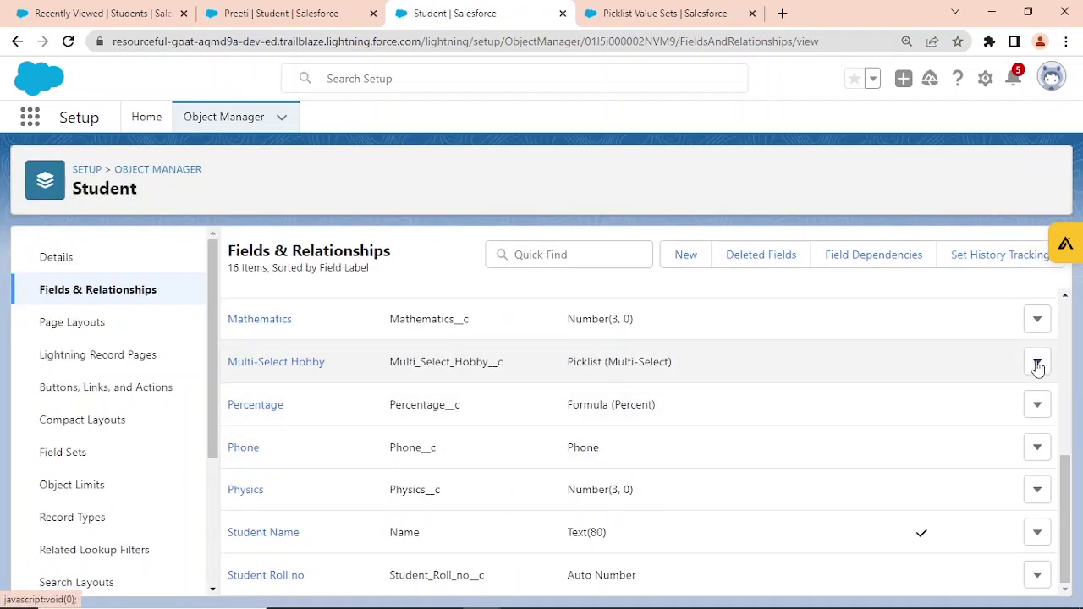
pyautogui.click(1037, 362)
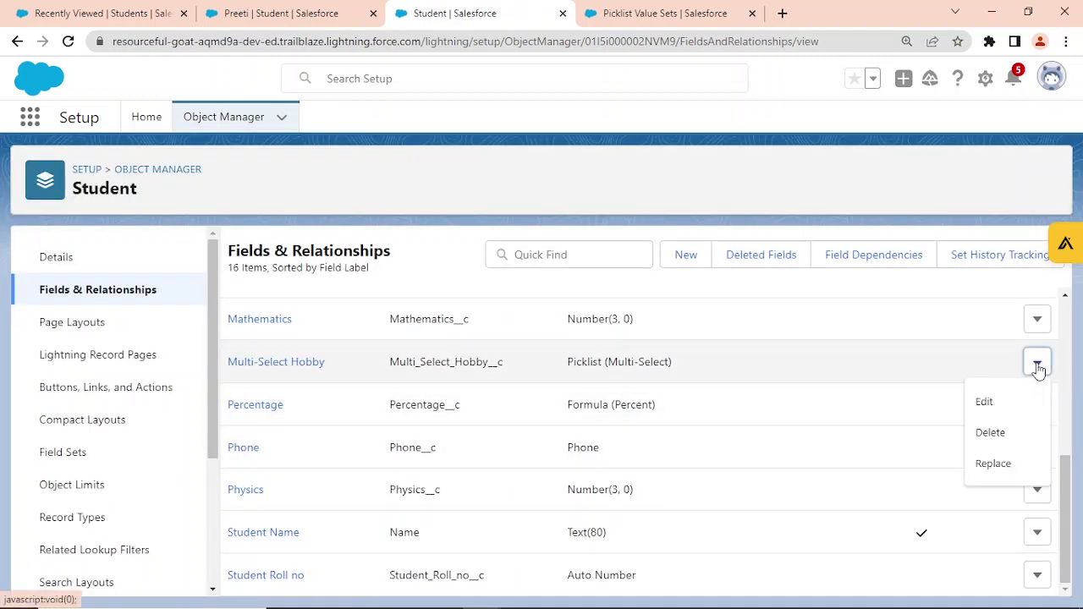
pyautogui.click(1014, 439)
pyautogui.click(768, 464)
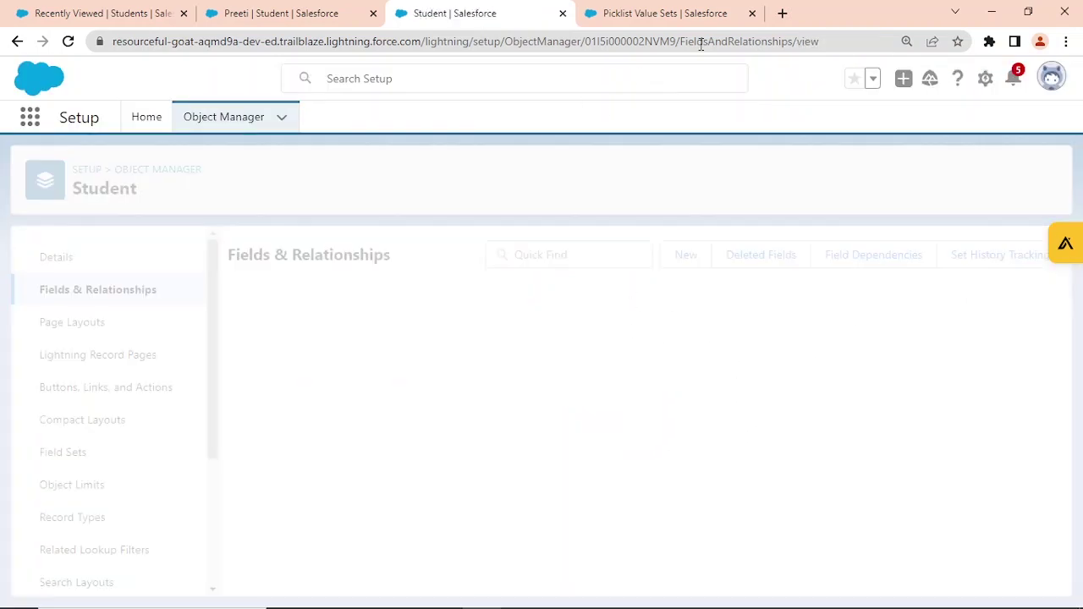
# Return to the new global value set form and set its label and name to Hobby.
pyautogui.click(659, 13)
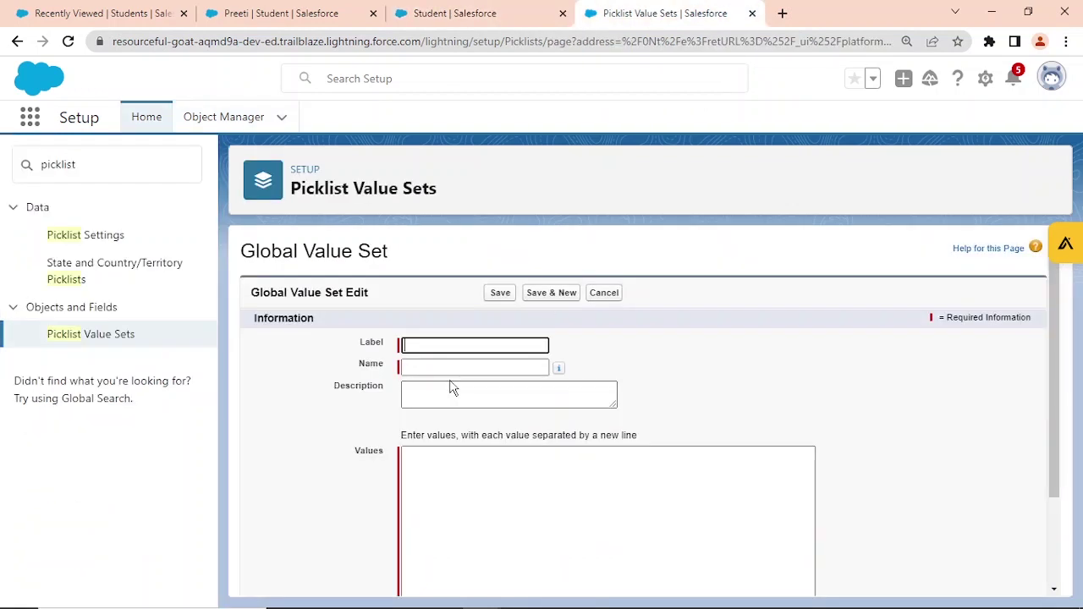
pyautogui.write('Hobby')
pyautogui.click(494, 388)
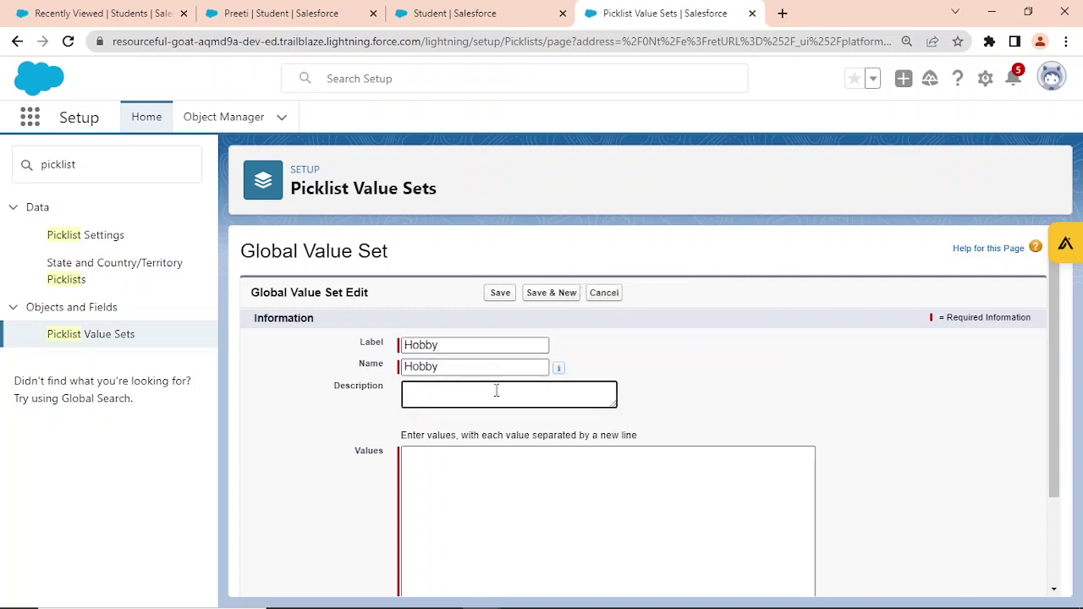
# Enter the values Playing Cricket, Singing, Trekking and Swimming on separate lines, then save the global value set and review it.
pyautogui.scroll(-3, 497, 390)
pyautogui.click(547, 346)
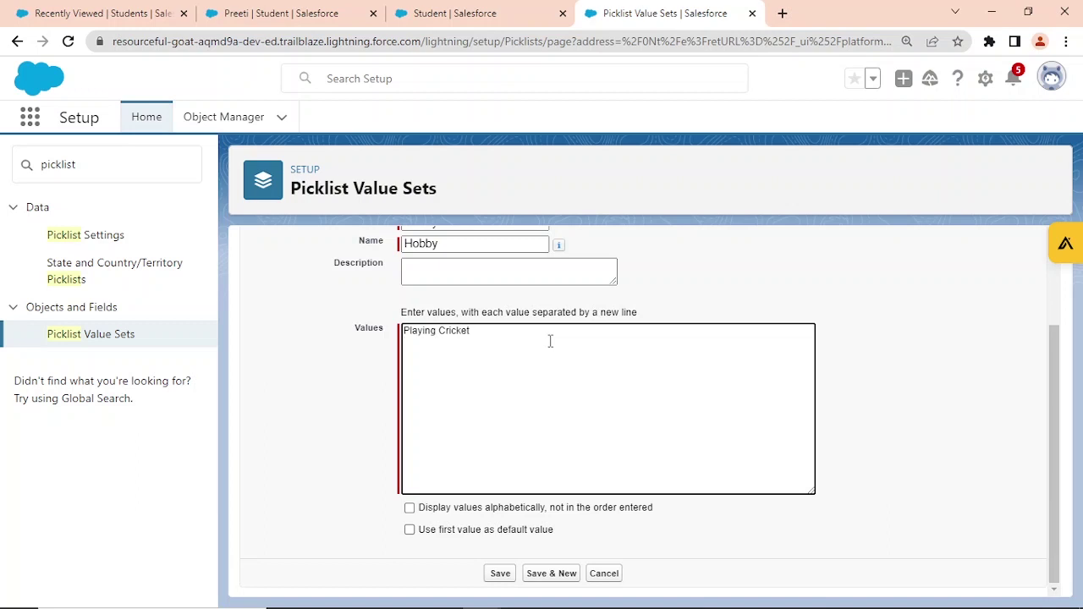
pyautogui.write('gin')
pyautogui.press('Return')
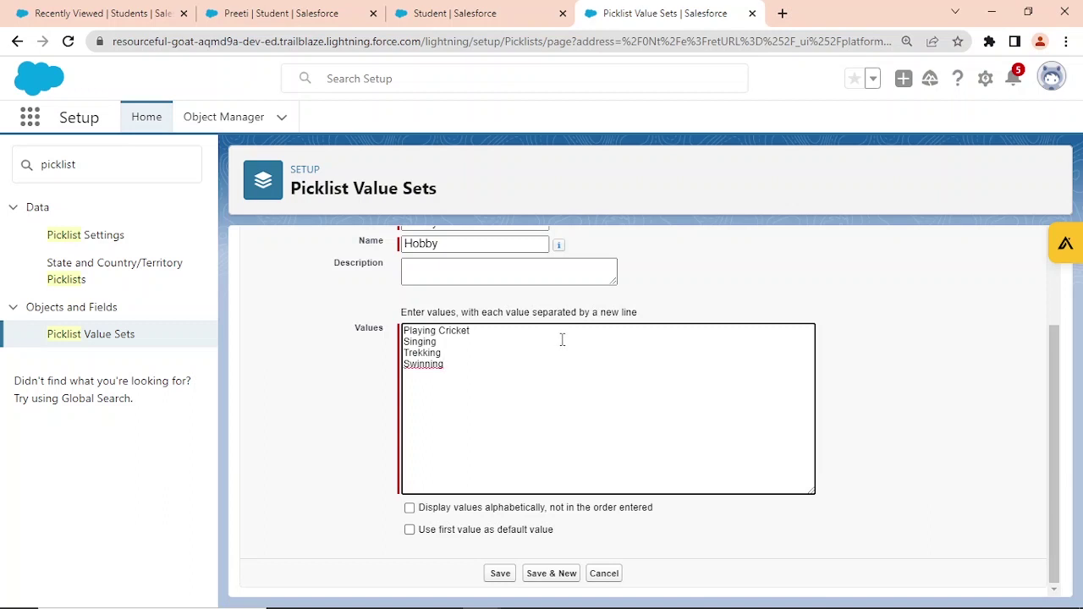
pyautogui.press('Left')
pyautogui.press('Left')
pyautogui.press('BackSpace')
pyautogui.press('BackSpace')
pyautogui.write('mm')
pyautogui.click(501, 573)
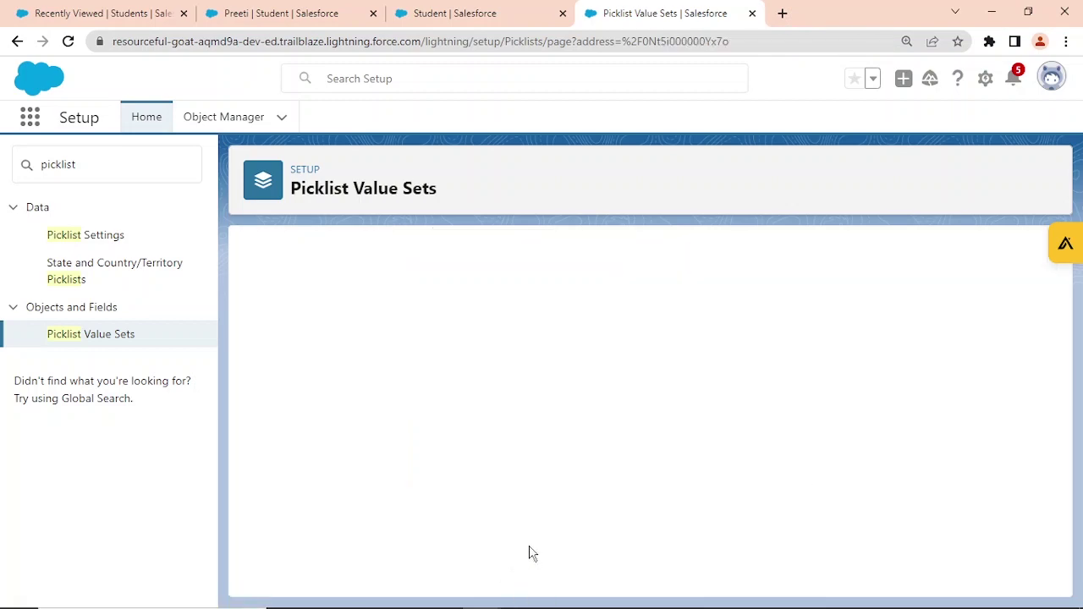
pyautogui.scroll(-3, 534, 386)
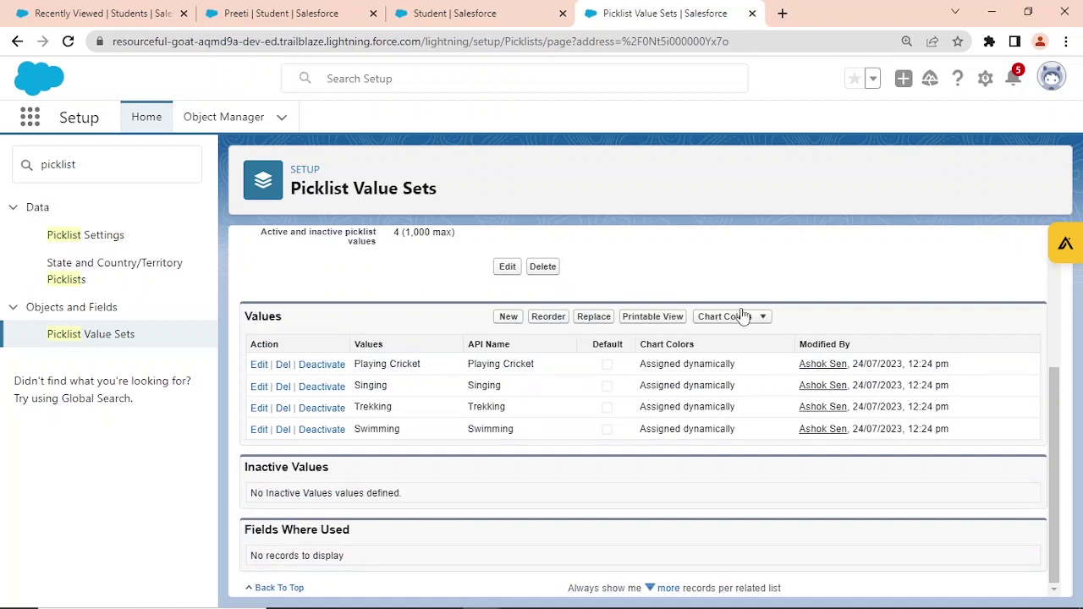
pyautogui.scroll(3, 761, 318)
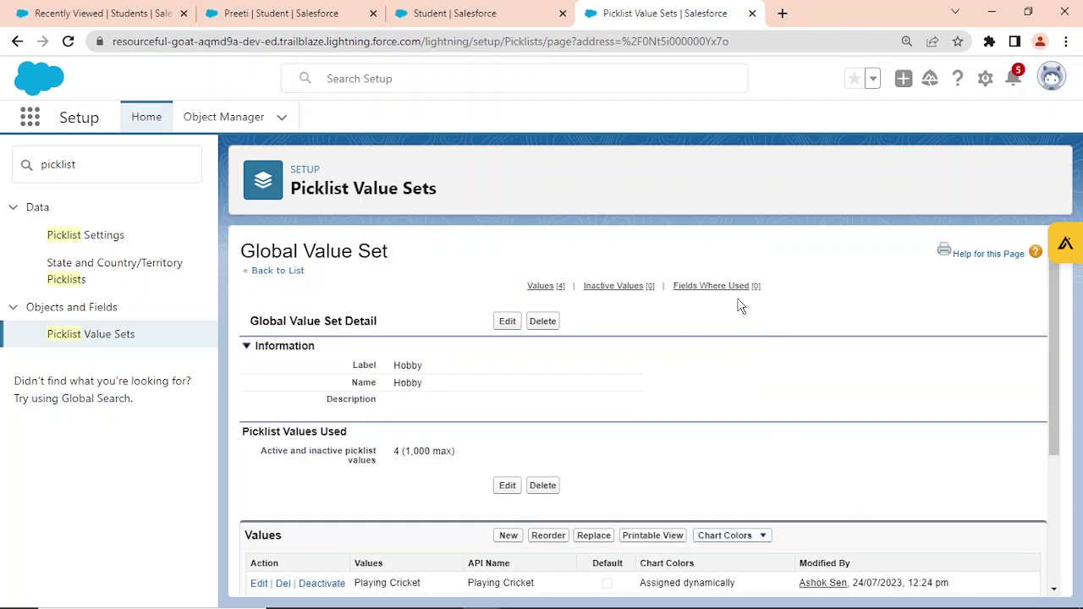
pyautogui.scroll(-3, 740, 306)
pyautogui.scroll(3, 741, 306)
# Go back to the Student object's refreshed field list and start a new custom field of type Picklist.
pyautogui.click(469, 7)
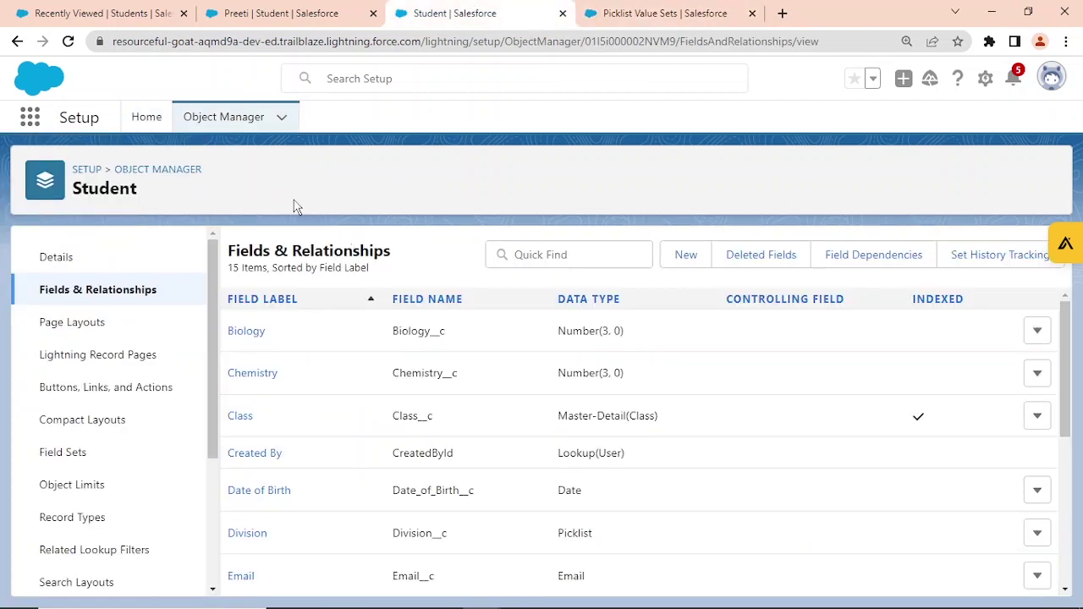
pyautogui.press('F5')
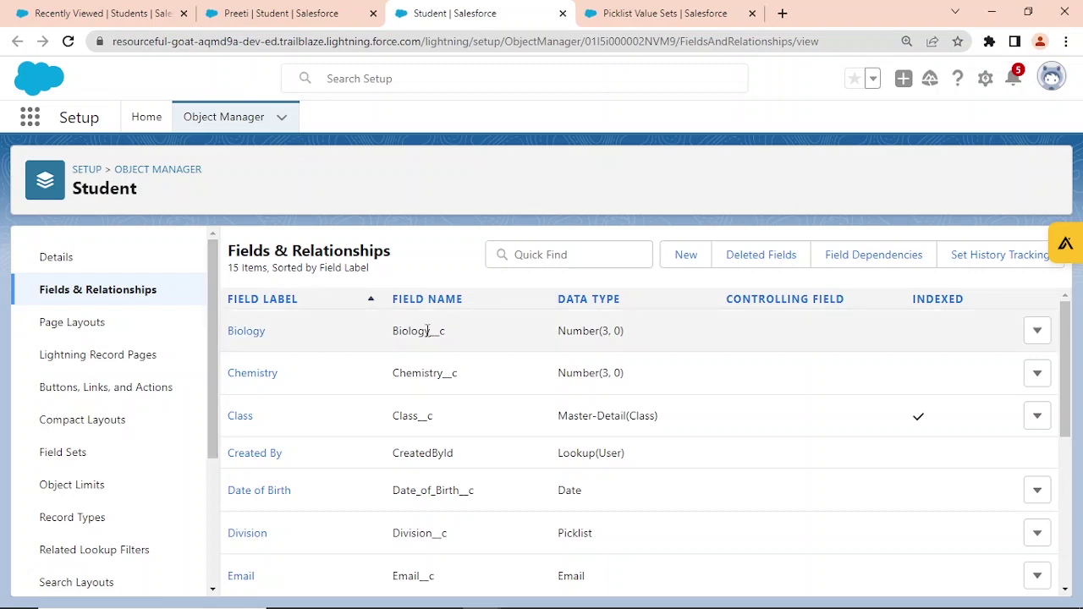
pyautogui.scroll(-5, 430, 338)
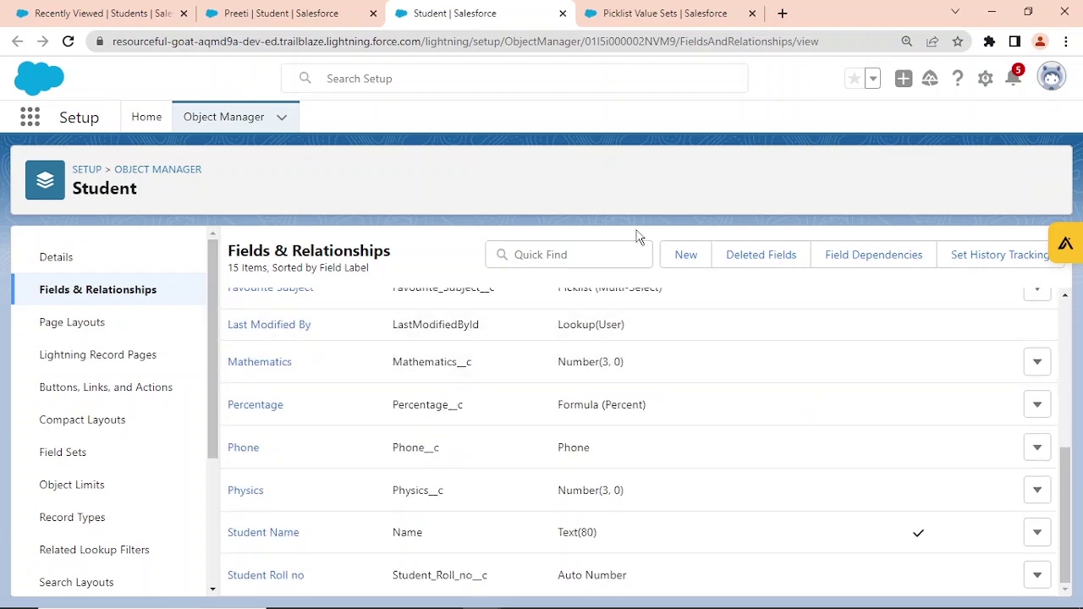
pyautogui.click(689, 256)
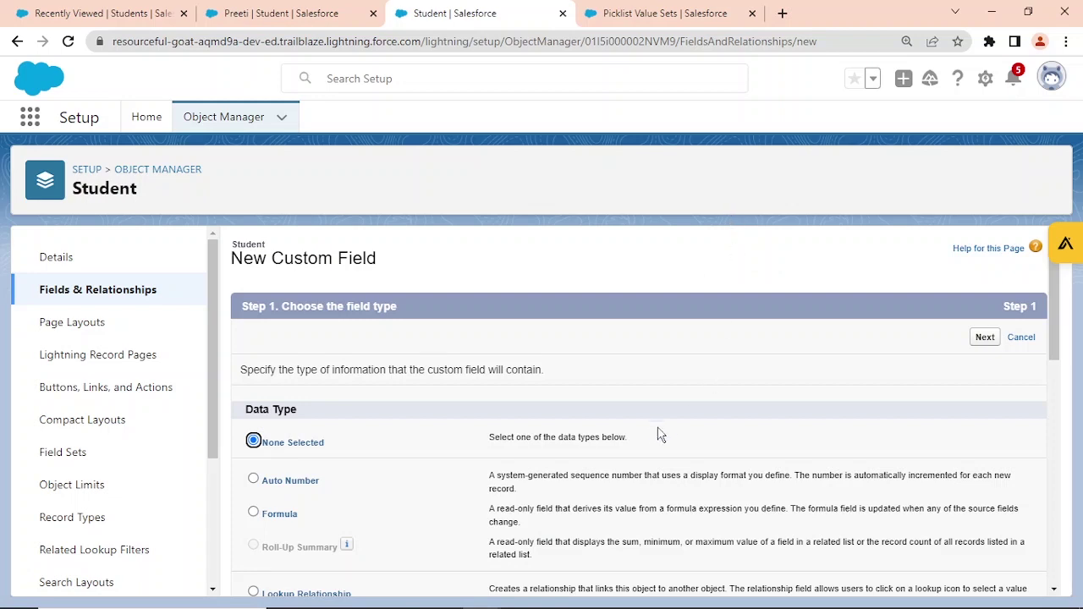
pyautogui.scroll(-4, 657, 435)
pyautogui.scroll(-4, 287, 499)
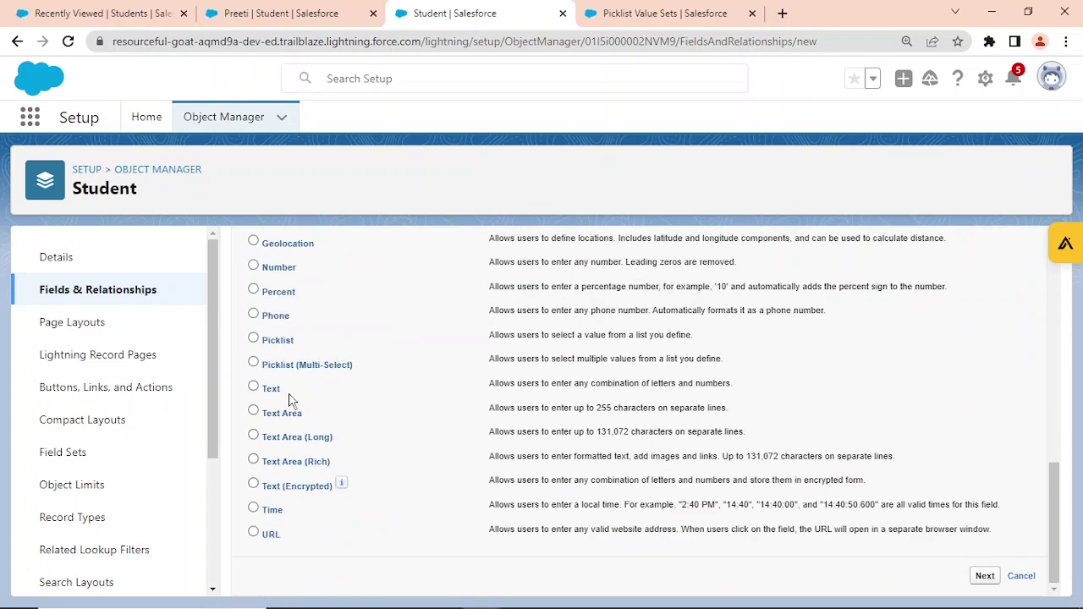
pyautogui.click(254, 338)
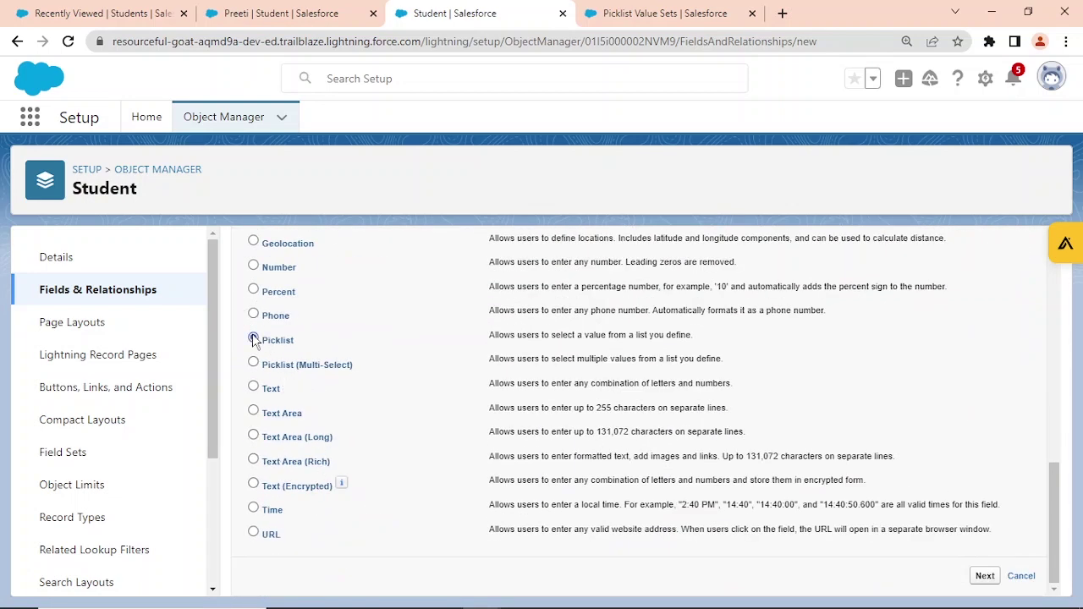
pyautogui.click(971, 579)
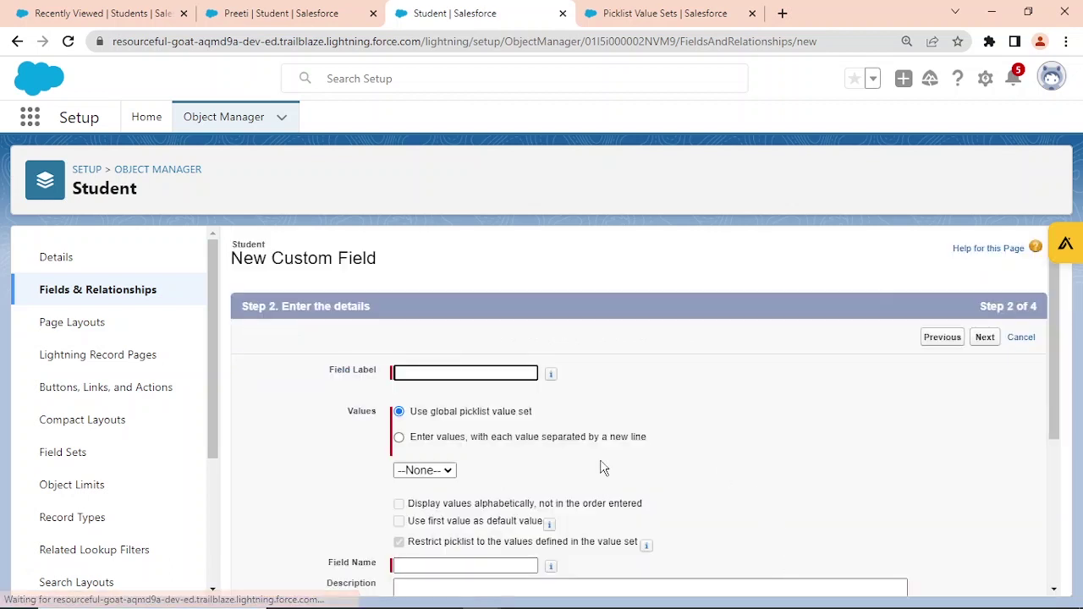
# Label the new field Hobby and take its values from the Hobby global picklist value set.
pyautogui.click(494, 371)
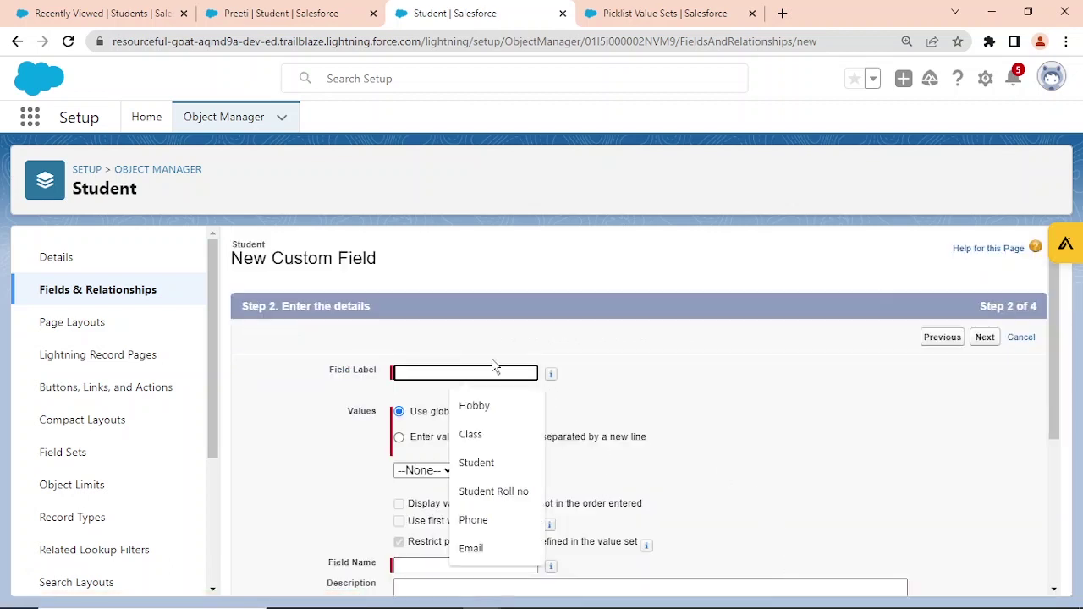
pyautogui.click(499, 408)
pyautogui.click(462, 417)
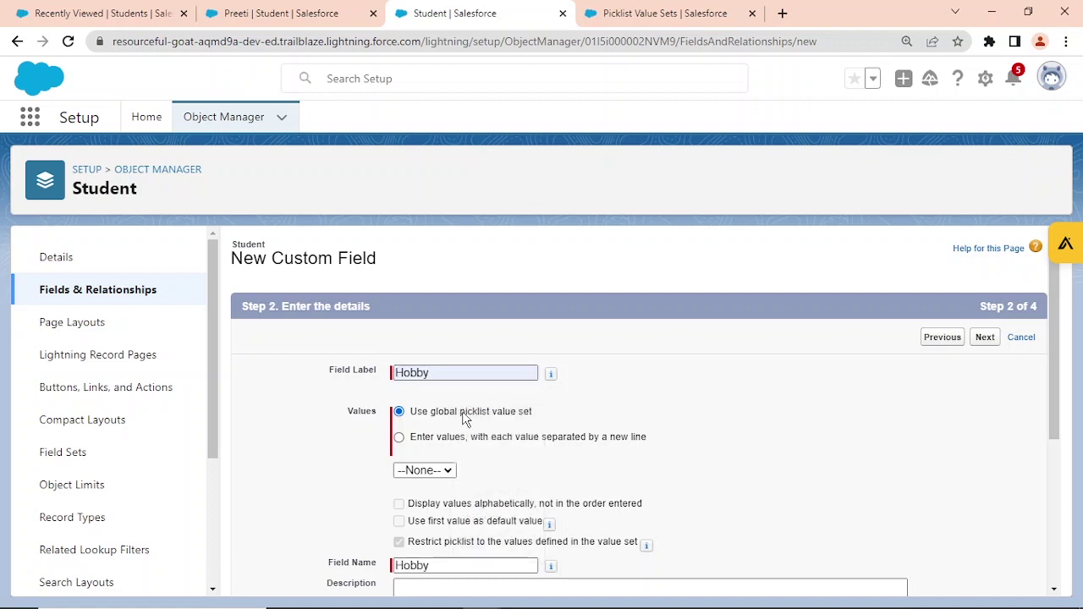
pyautogui.click(433, 472)
pyautogui.click(430, 501)
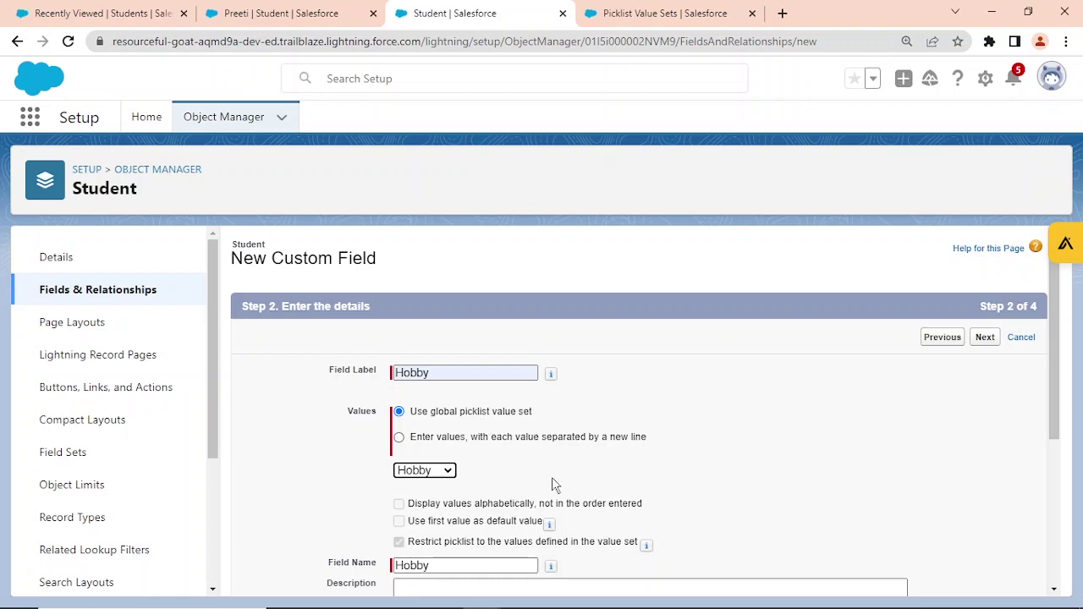
# Keep the remaining field details, field-level security and page layout defaults, and save the new Hobby field.
pyautogui.scroll(-4, 600, 419)
pyautogui.scroll(3, 517, 314)
pyautogui.scroll(-3, 520, 421)
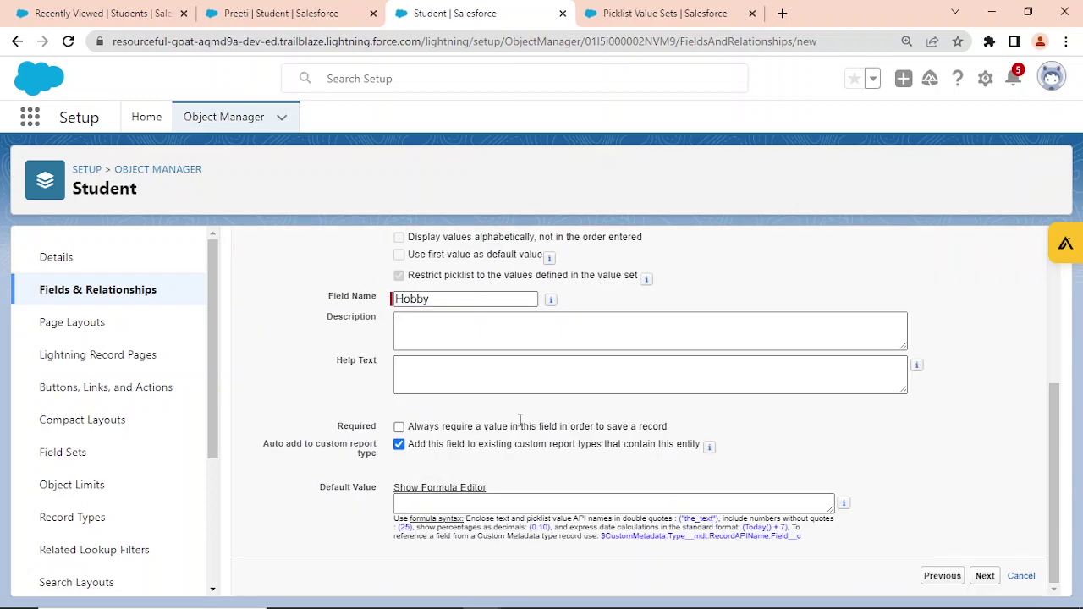
pyautogui.click(985, 576)
pyautogui.click(985, 576)
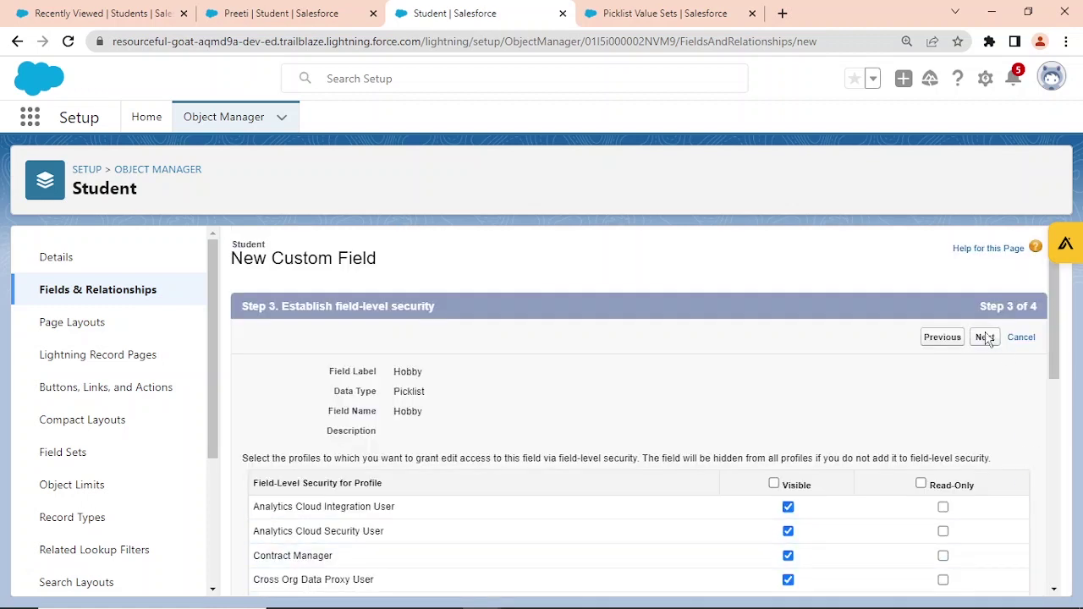
pyautogui.click(985, 337)
pyautogui.click(987, 338)
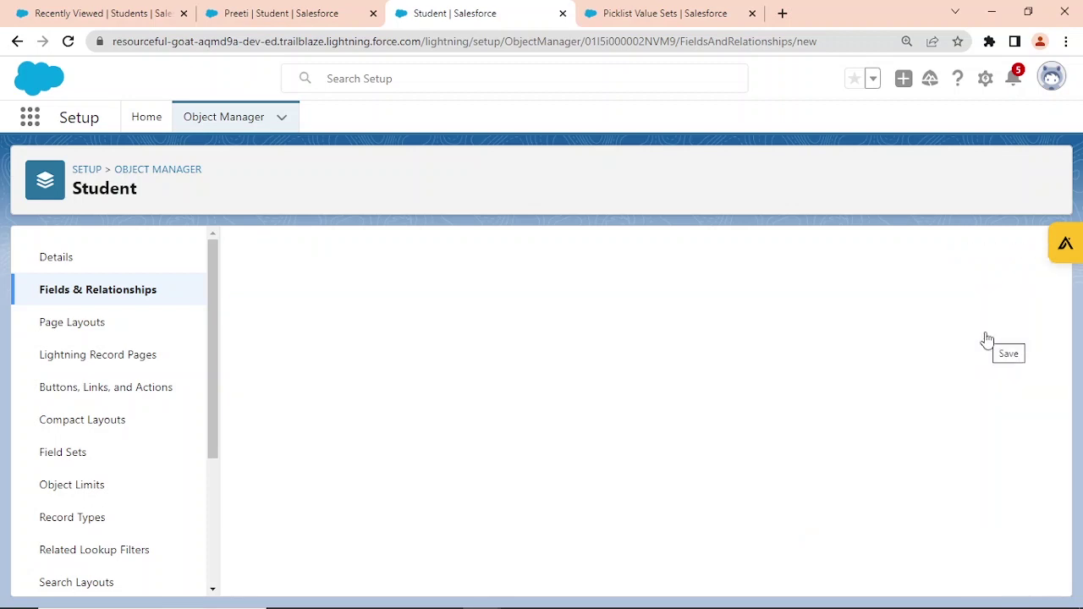
# Reload the student record, open a new Student form and examine the options offered in its Hobby picklist.
pyautogui.click(273, 10)
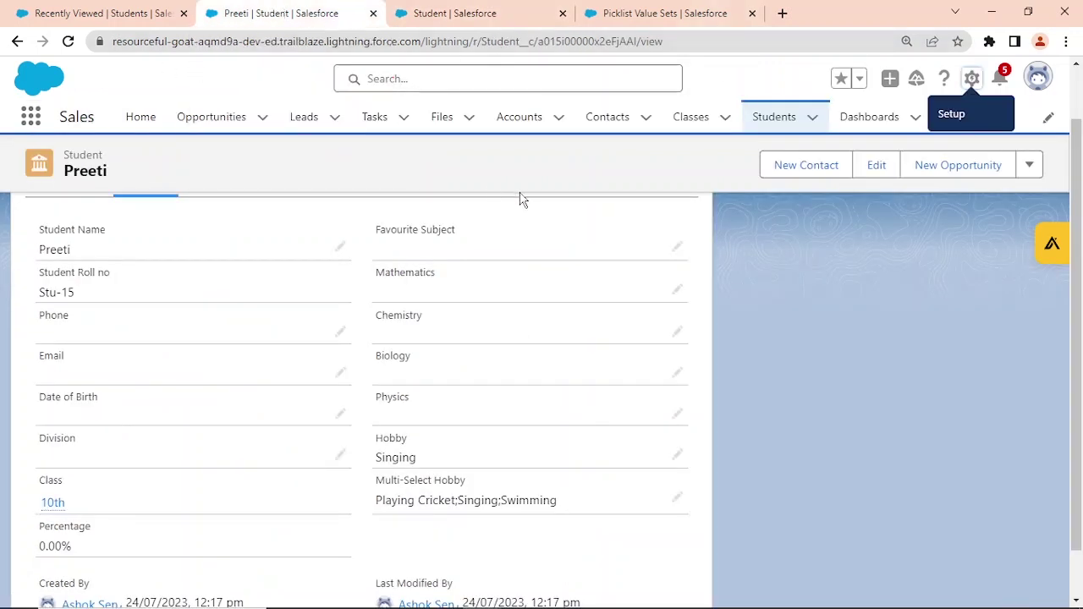
pyautogui.press('F5')
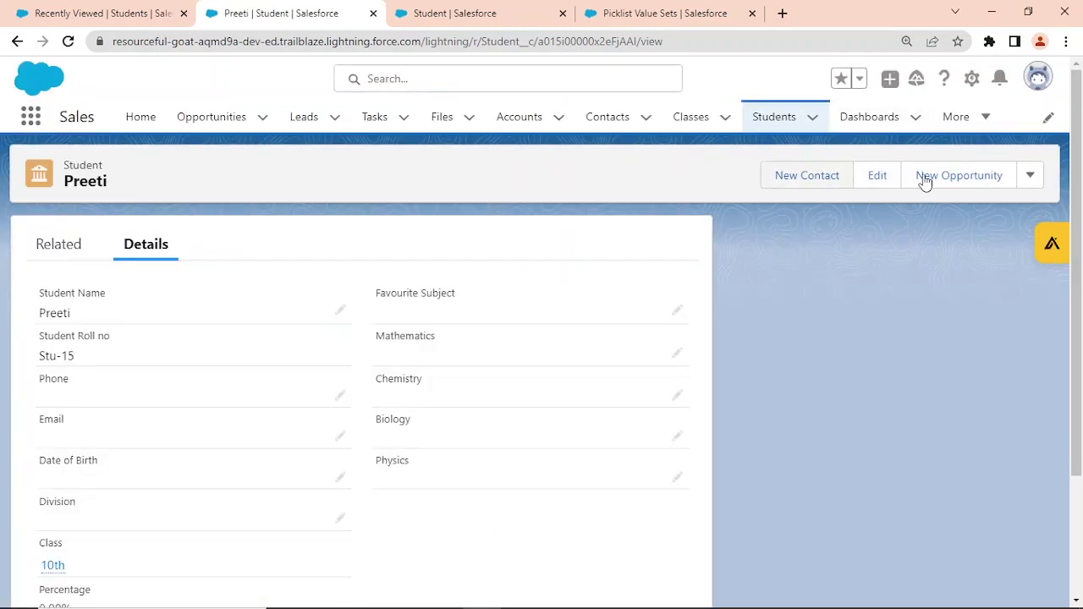
pyautogui.click(796, 120)
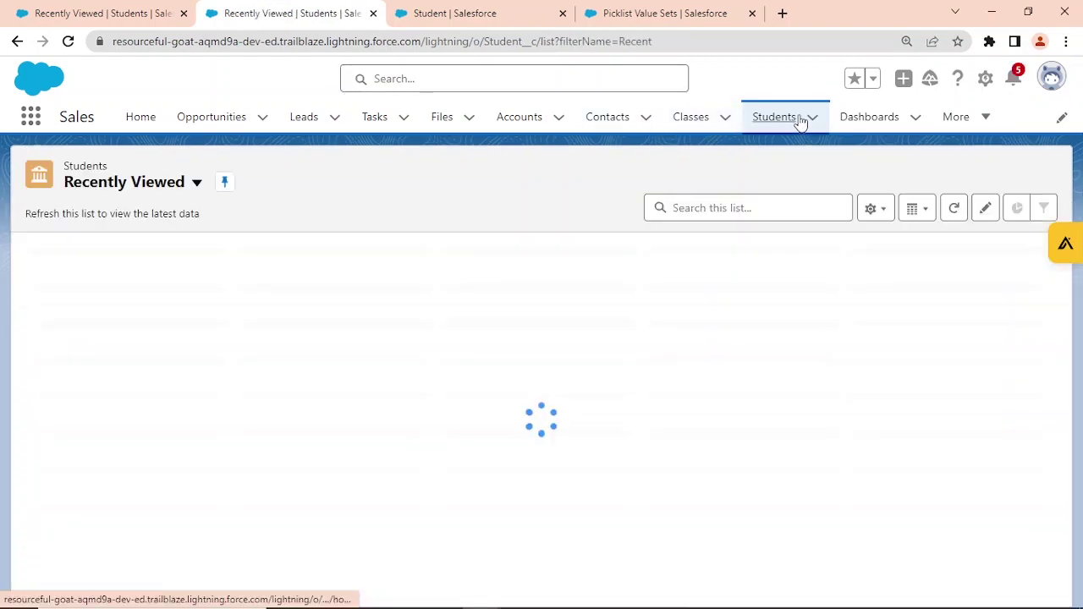
pyautogui.click(969, 174)
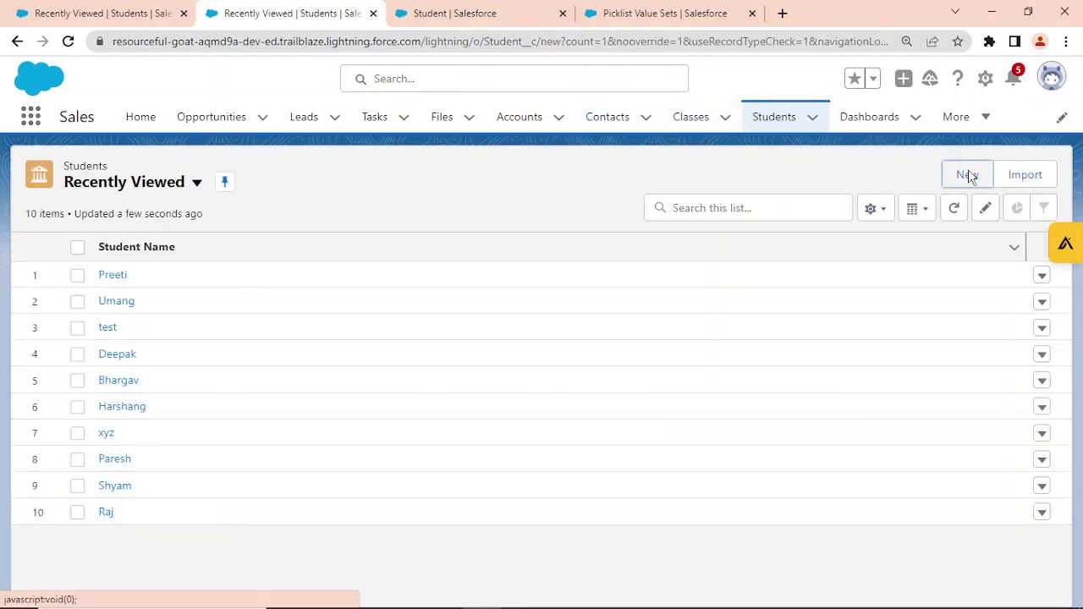
pyautogui.scroll(-5, 665, 232)
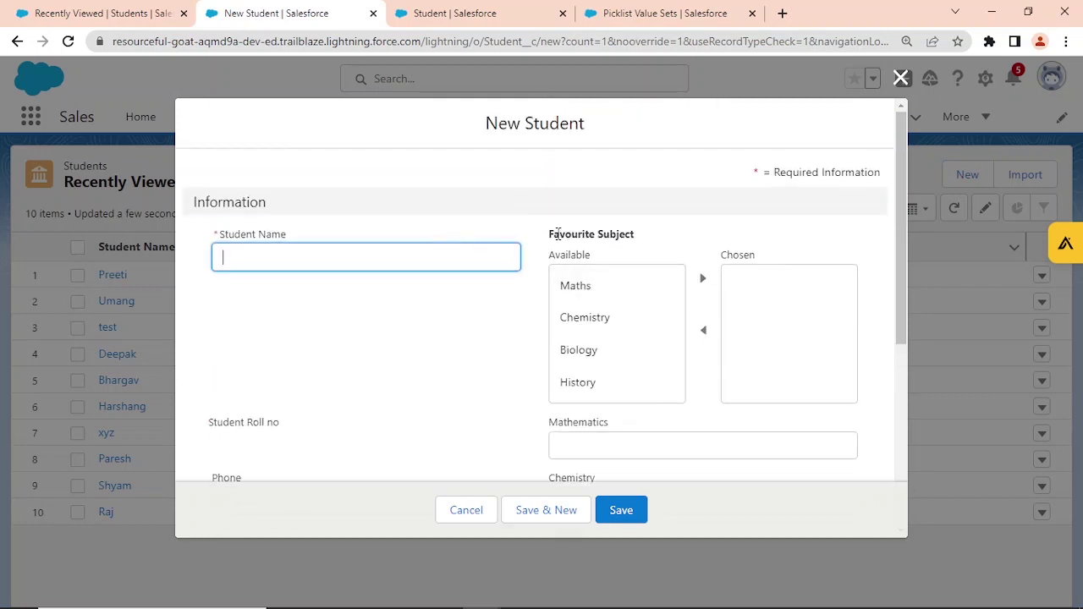
pyautogui.moveTo(901, 166); pyautogui.dragTo(892, 355)
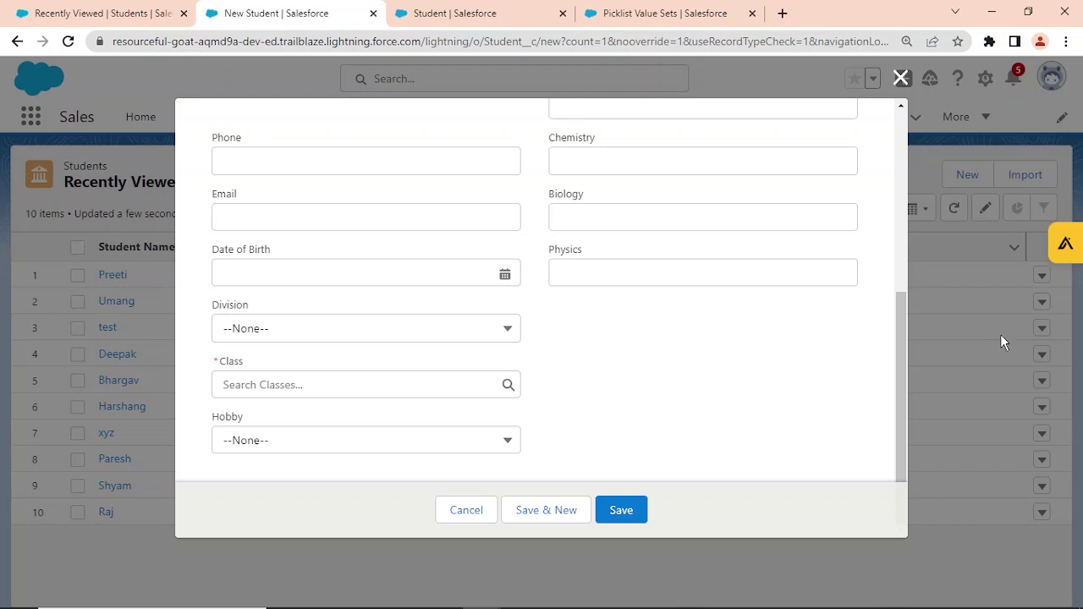
pyautogui.click(468, 435)
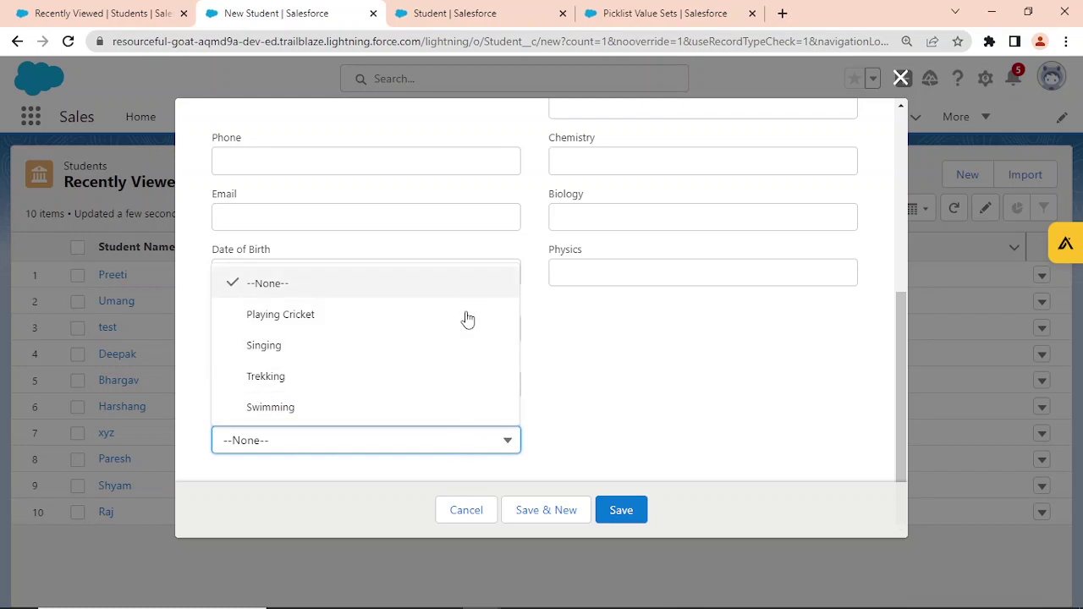
pyautogui.click(665, 390)
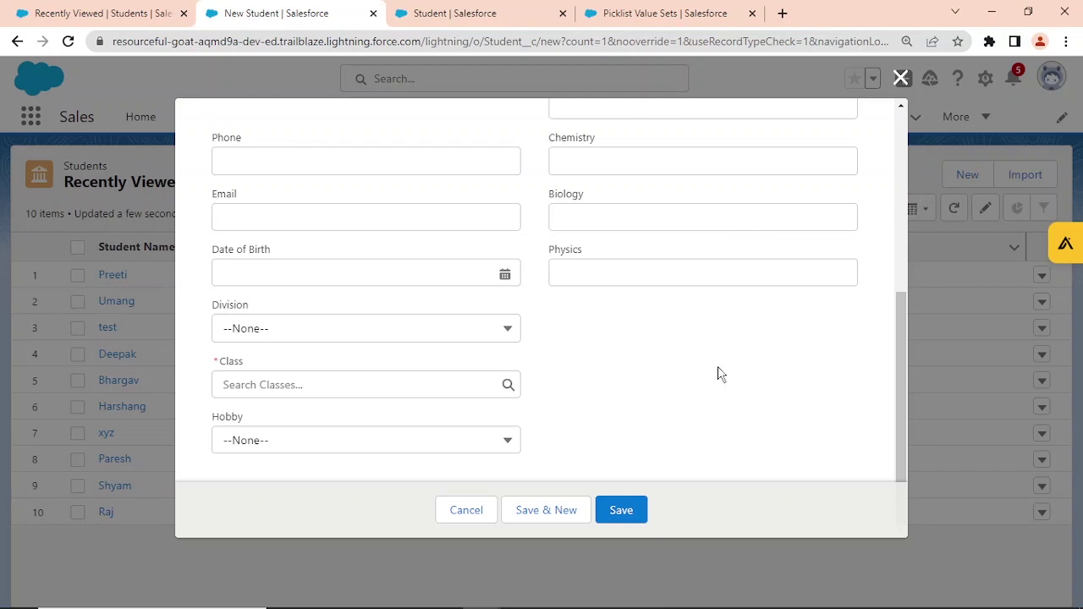
# Discard the new student form and go back to the list of global picklist value sets in Setup.
pyautogui.click(472, 509)
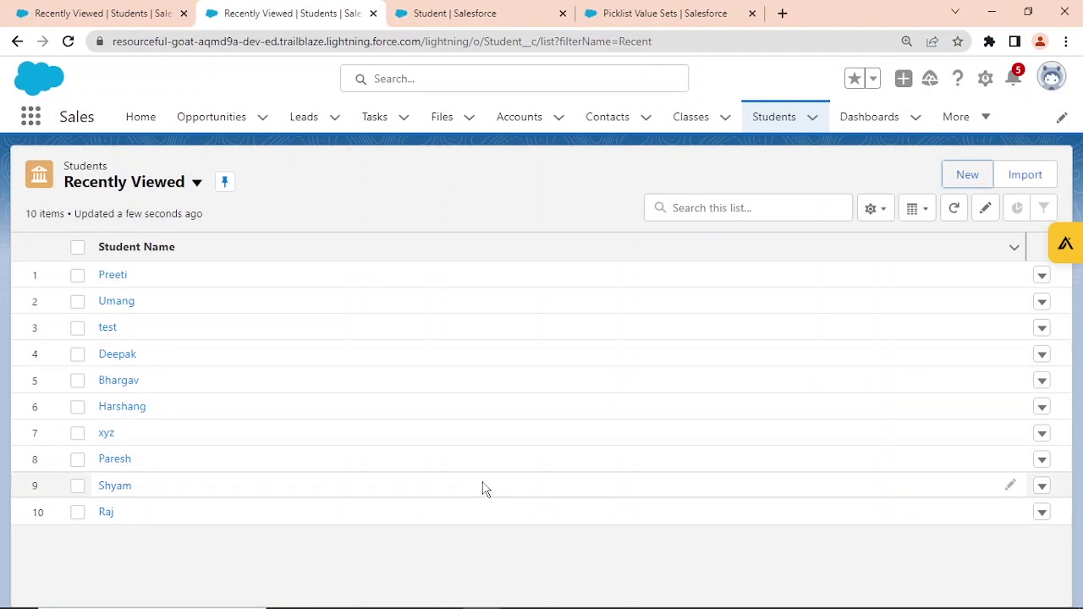
pyautogui.click(639, 10)
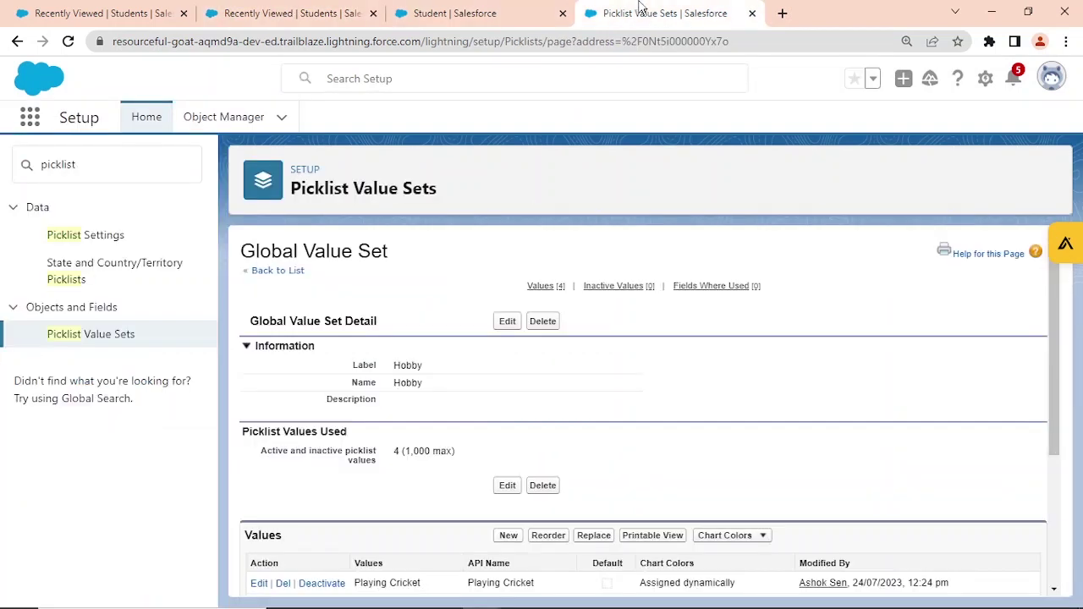
pyautogui.click(100, 335)
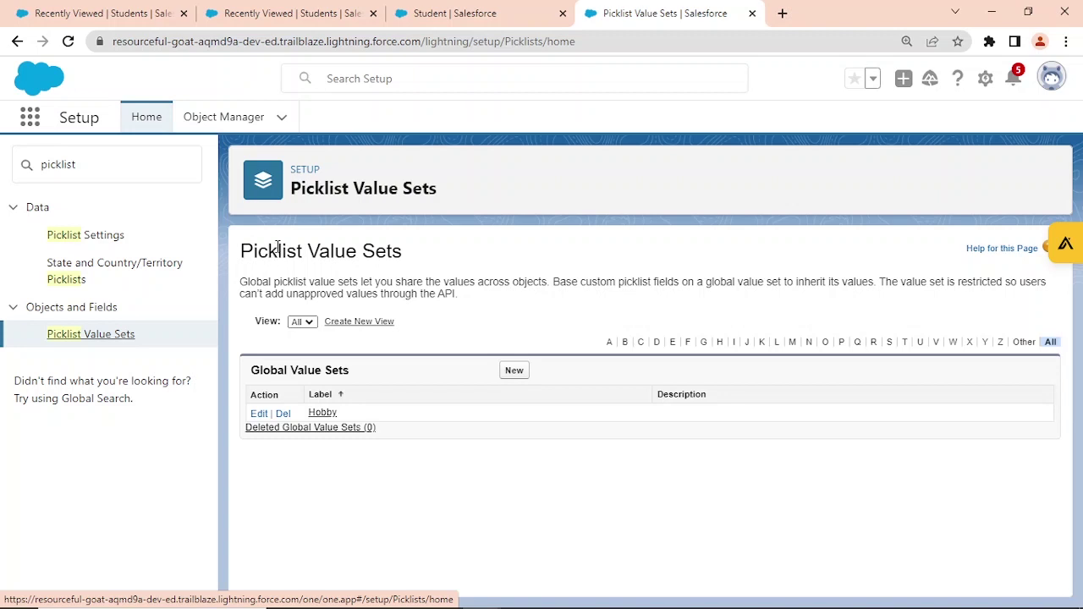
# Switch to the Picklist Administration document in LibreOffice Writer and review its notes on standard, custom and custom multi-select picklists.
pyautogui.hotkey('alt', 'Tab')
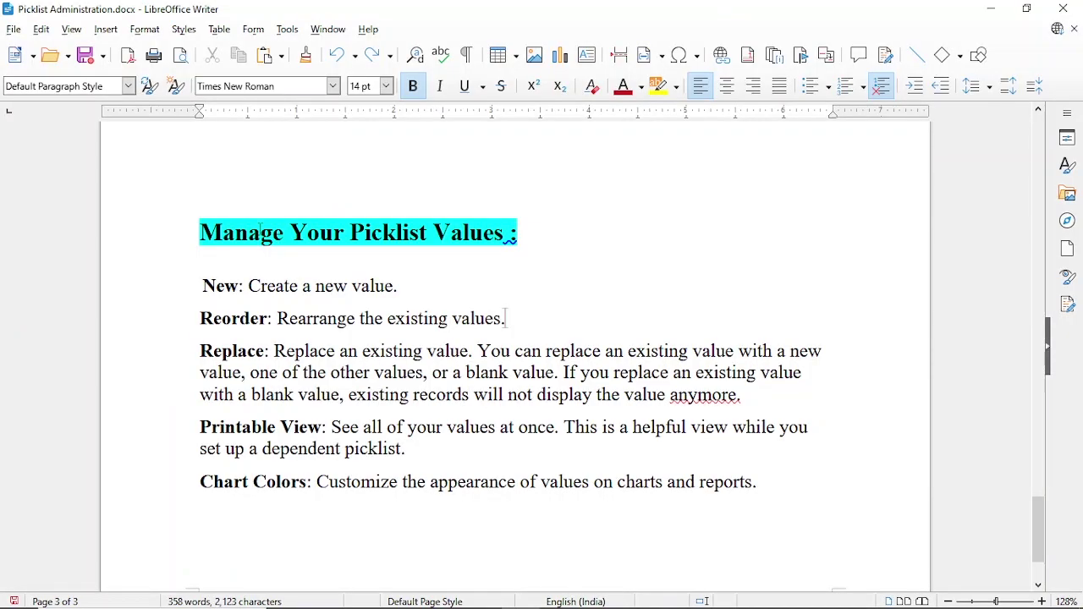
pyautogui.scroll(15, 260, 230)
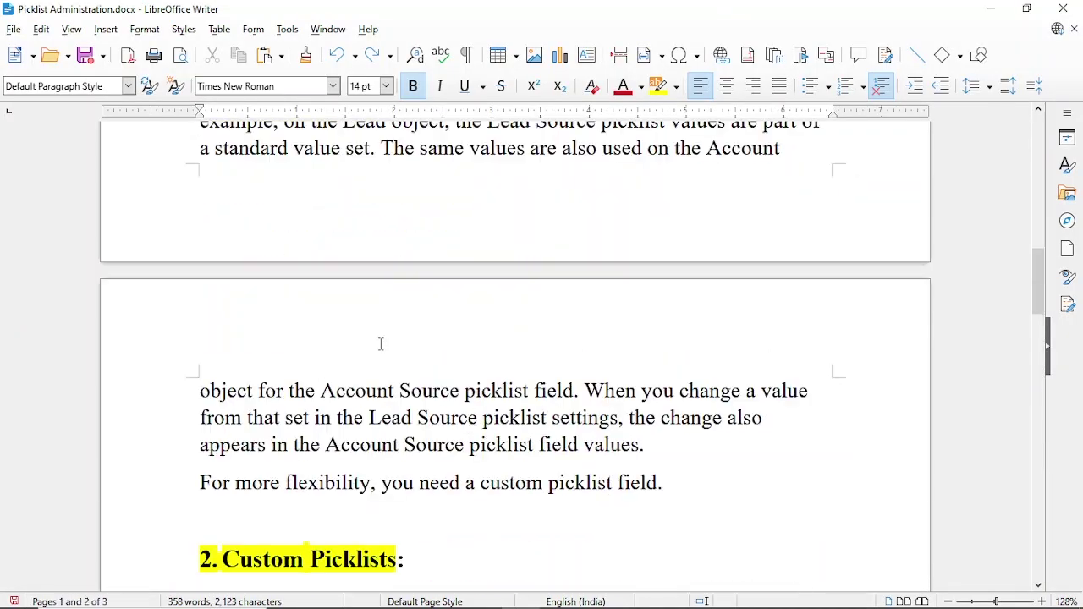
pyautogui.scroll(8, 391, 285)
pyautogui.scroll(5, 393, 282)
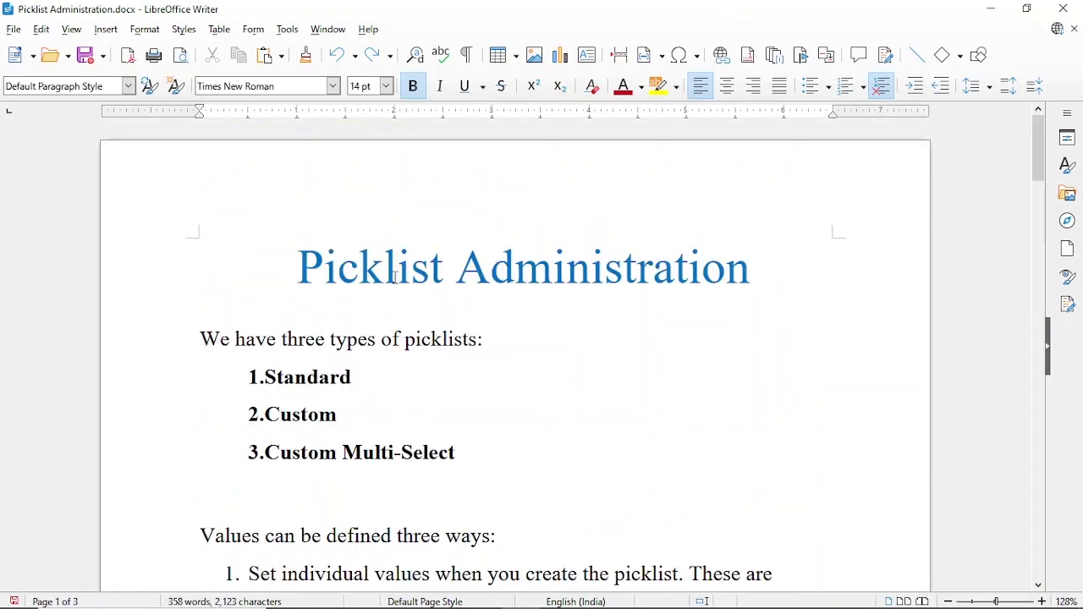
pyautogui.scroll(-8, 398, 270)
pyautogui.scroll(-10, 400, 268)
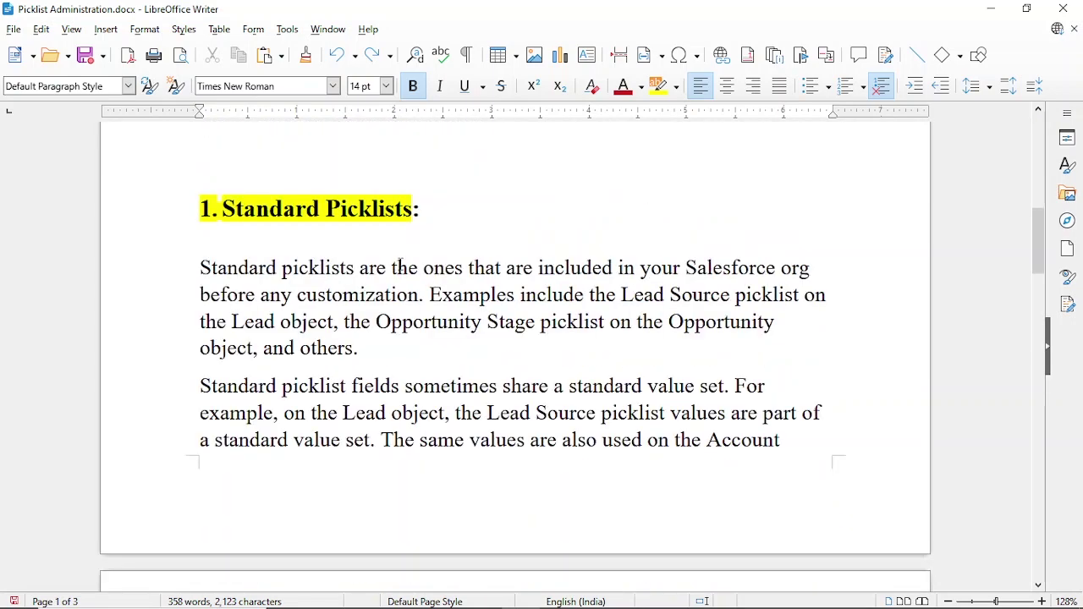
pyautogui.scroll(-10, 418, 255)
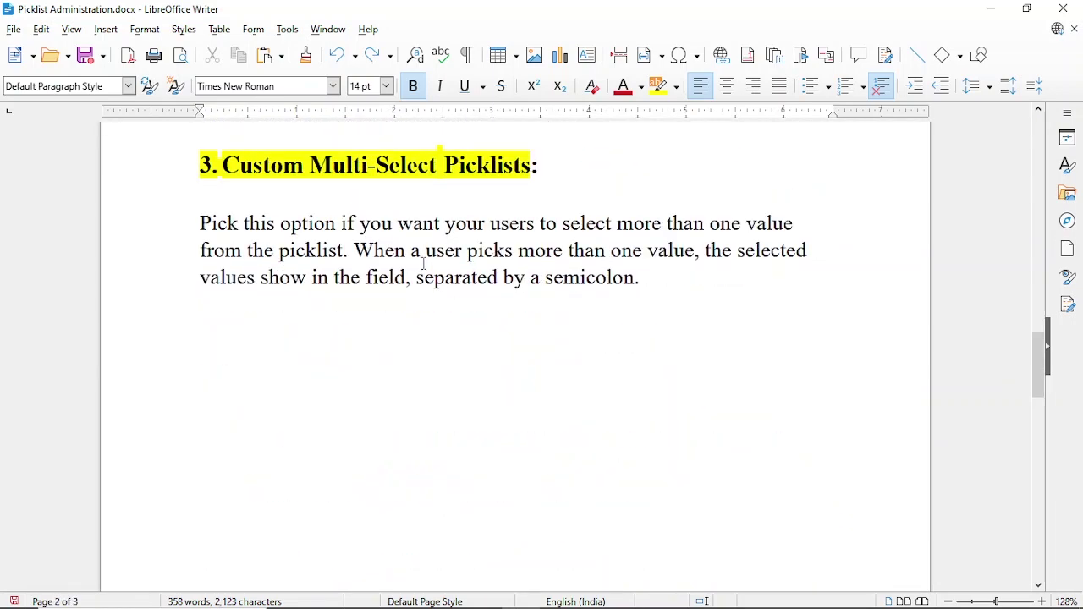